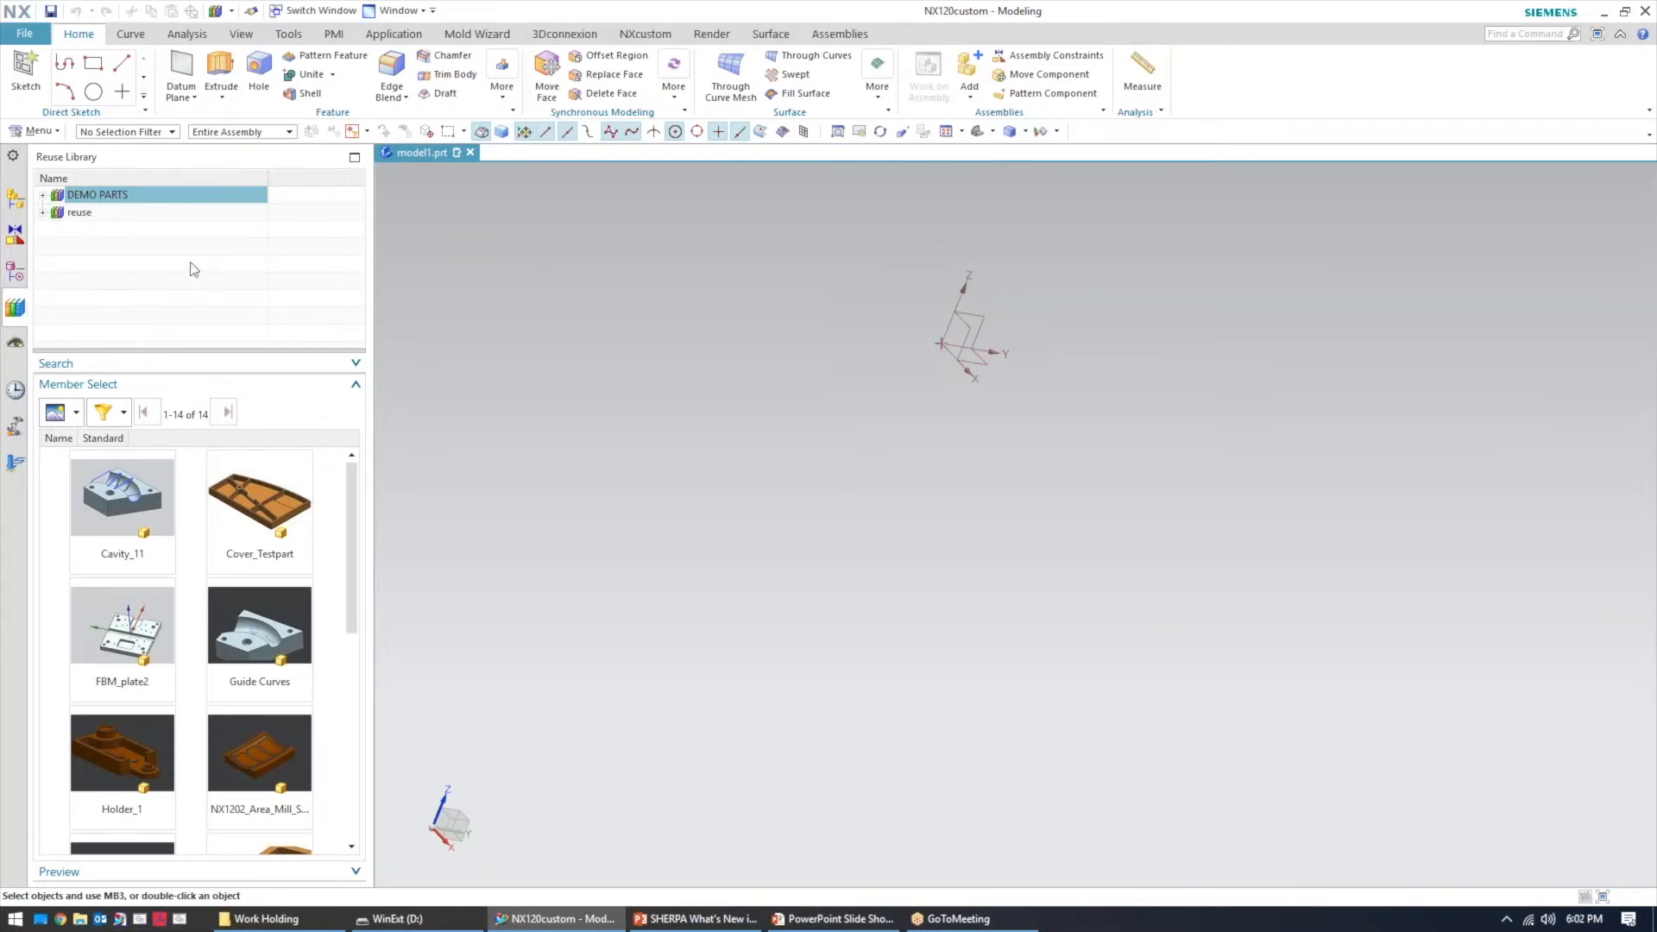
right_click(173, 352)
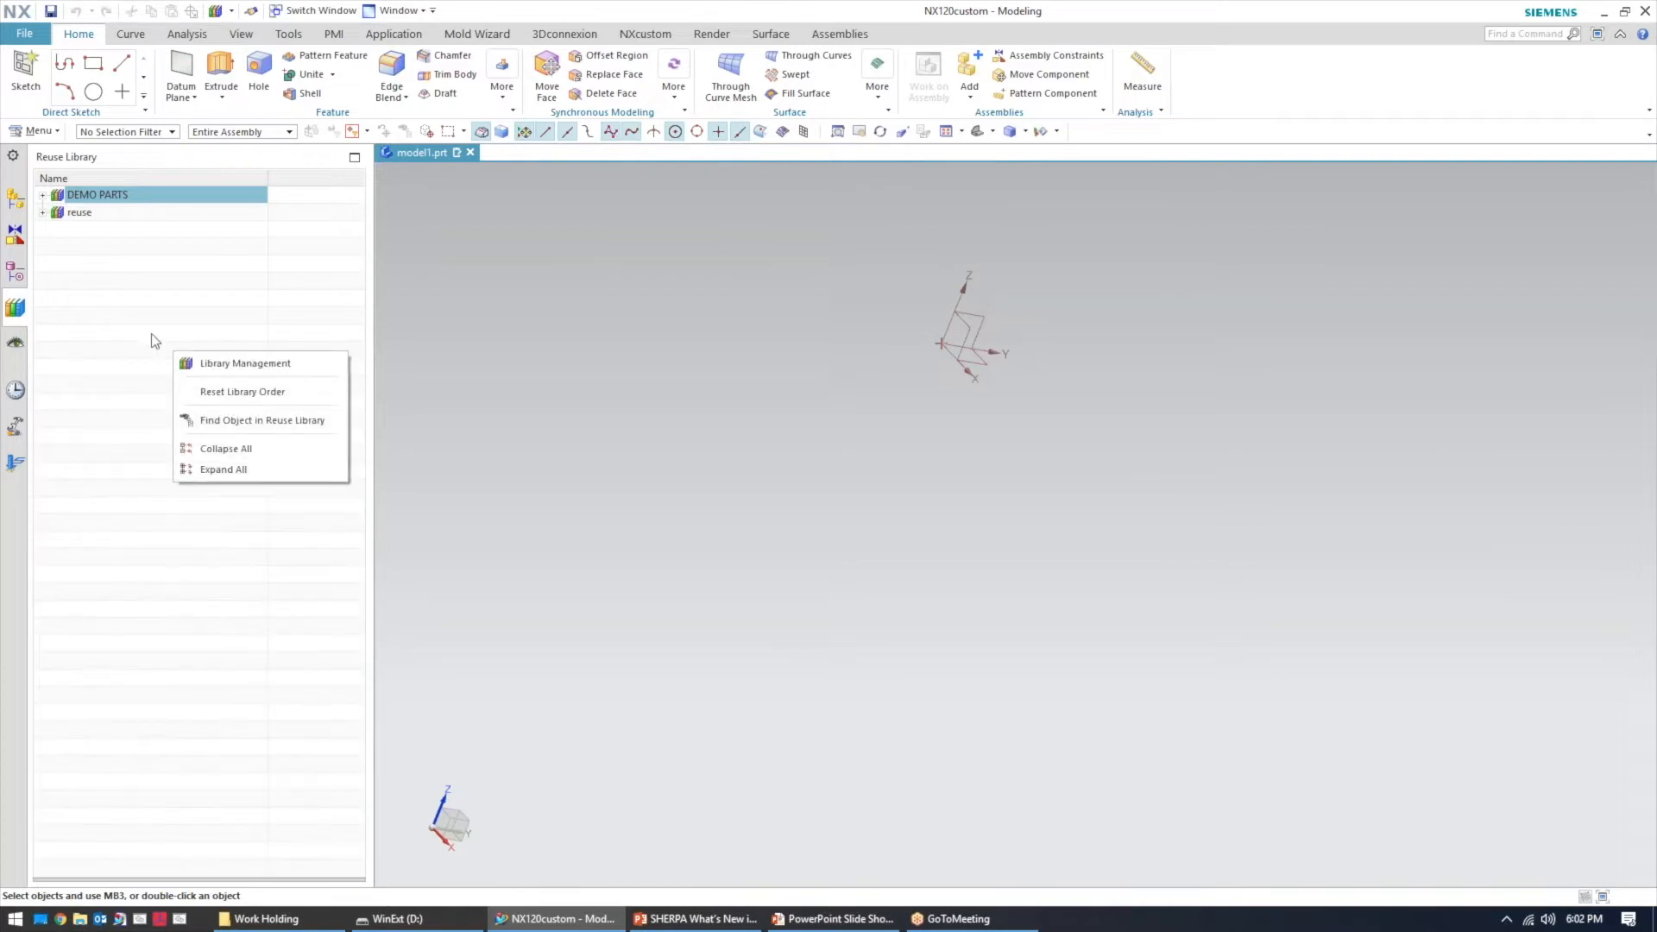
left_click(142, 336)
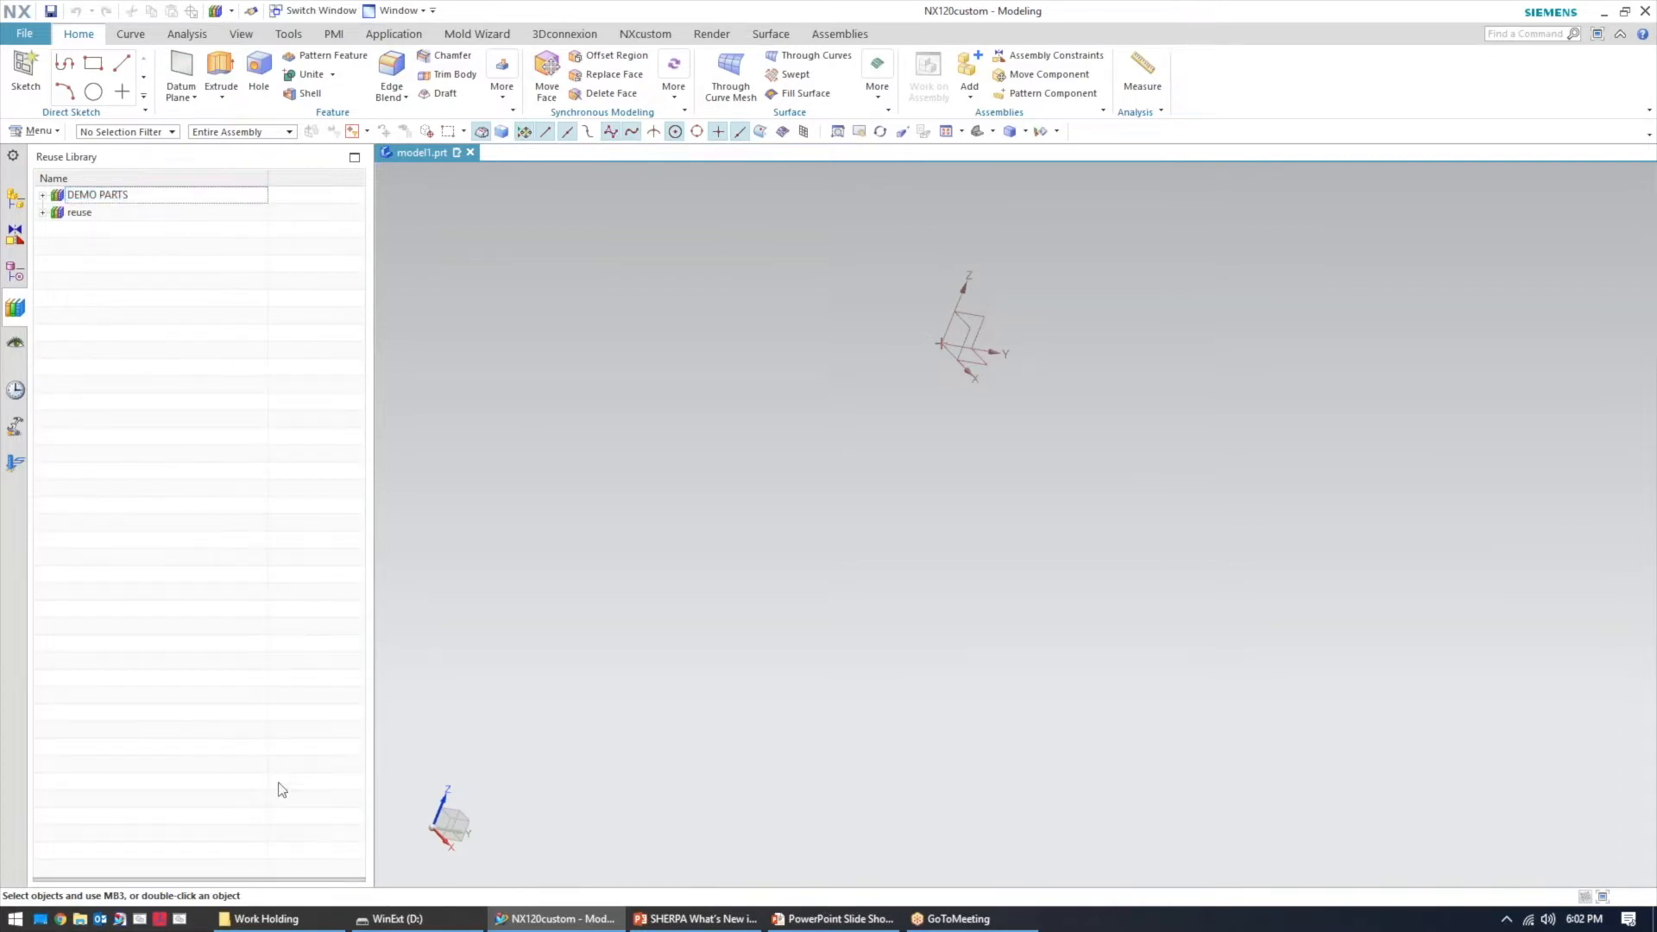
left_click(307, 880)
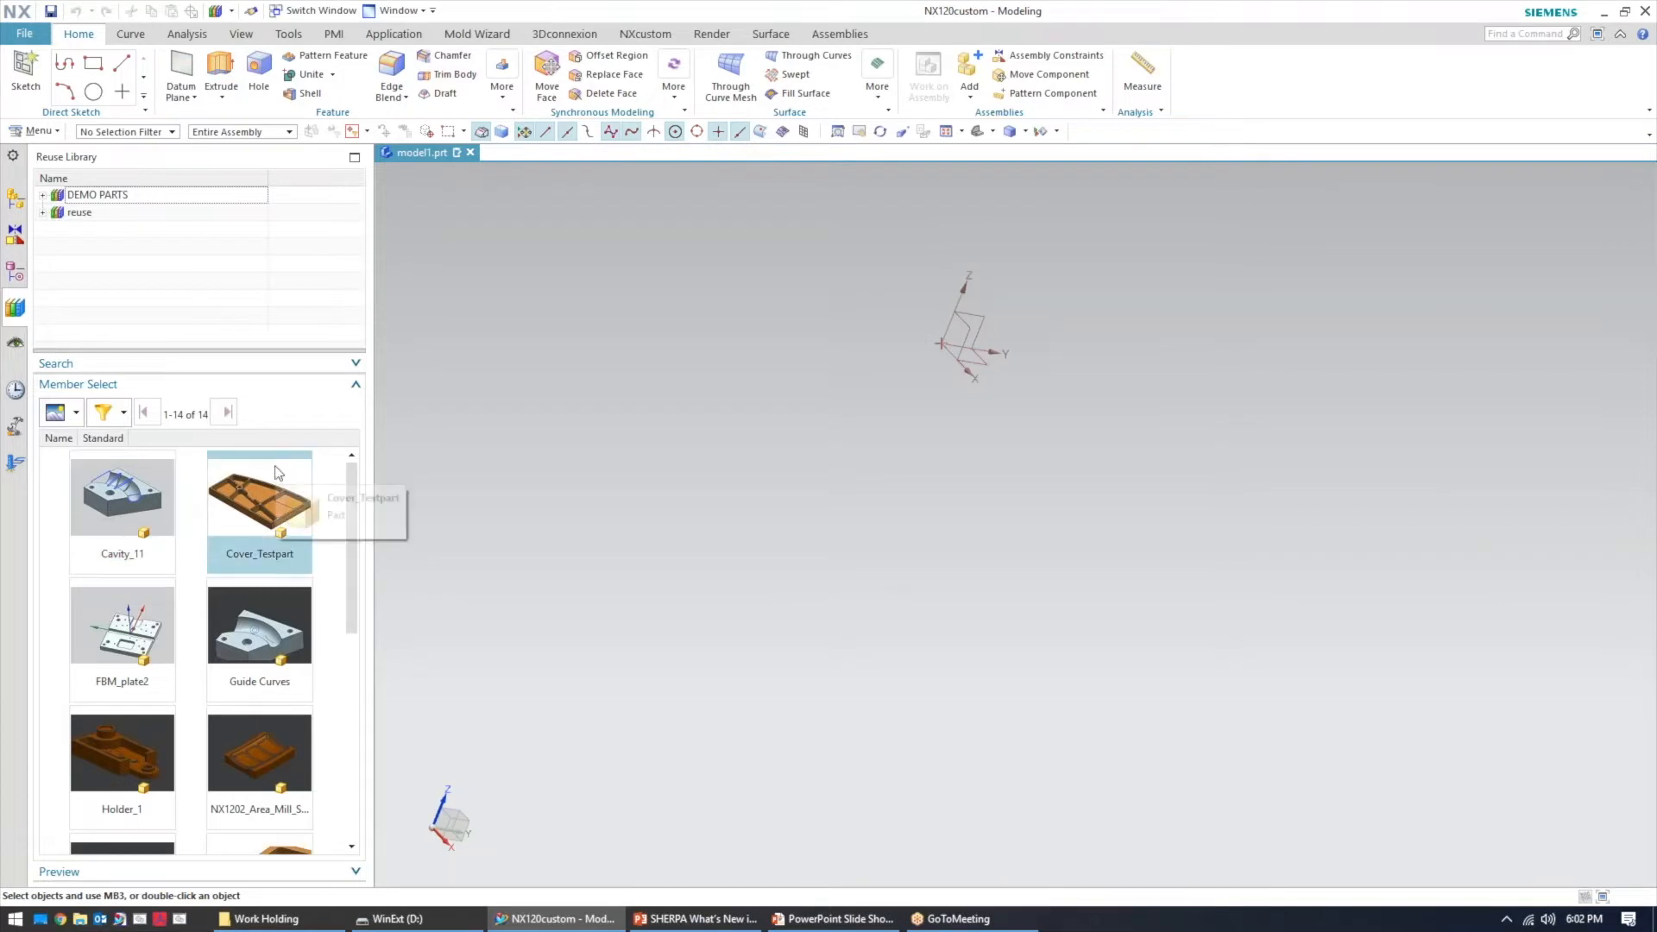
left_click(311, 350)
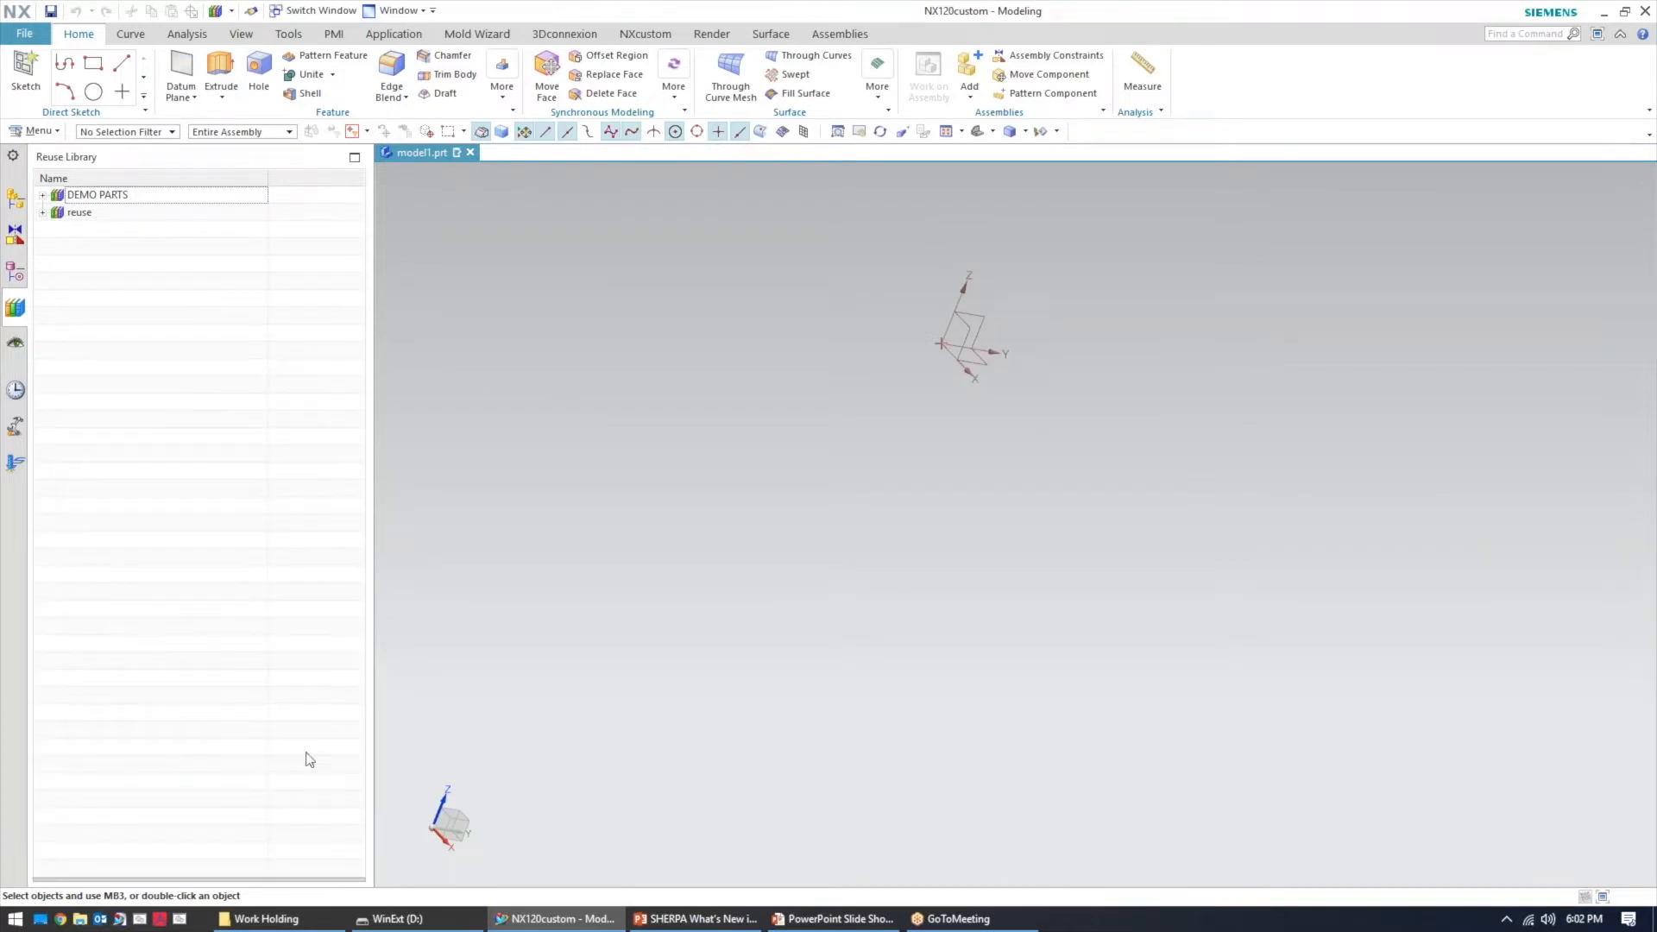
left_click(234, 880)
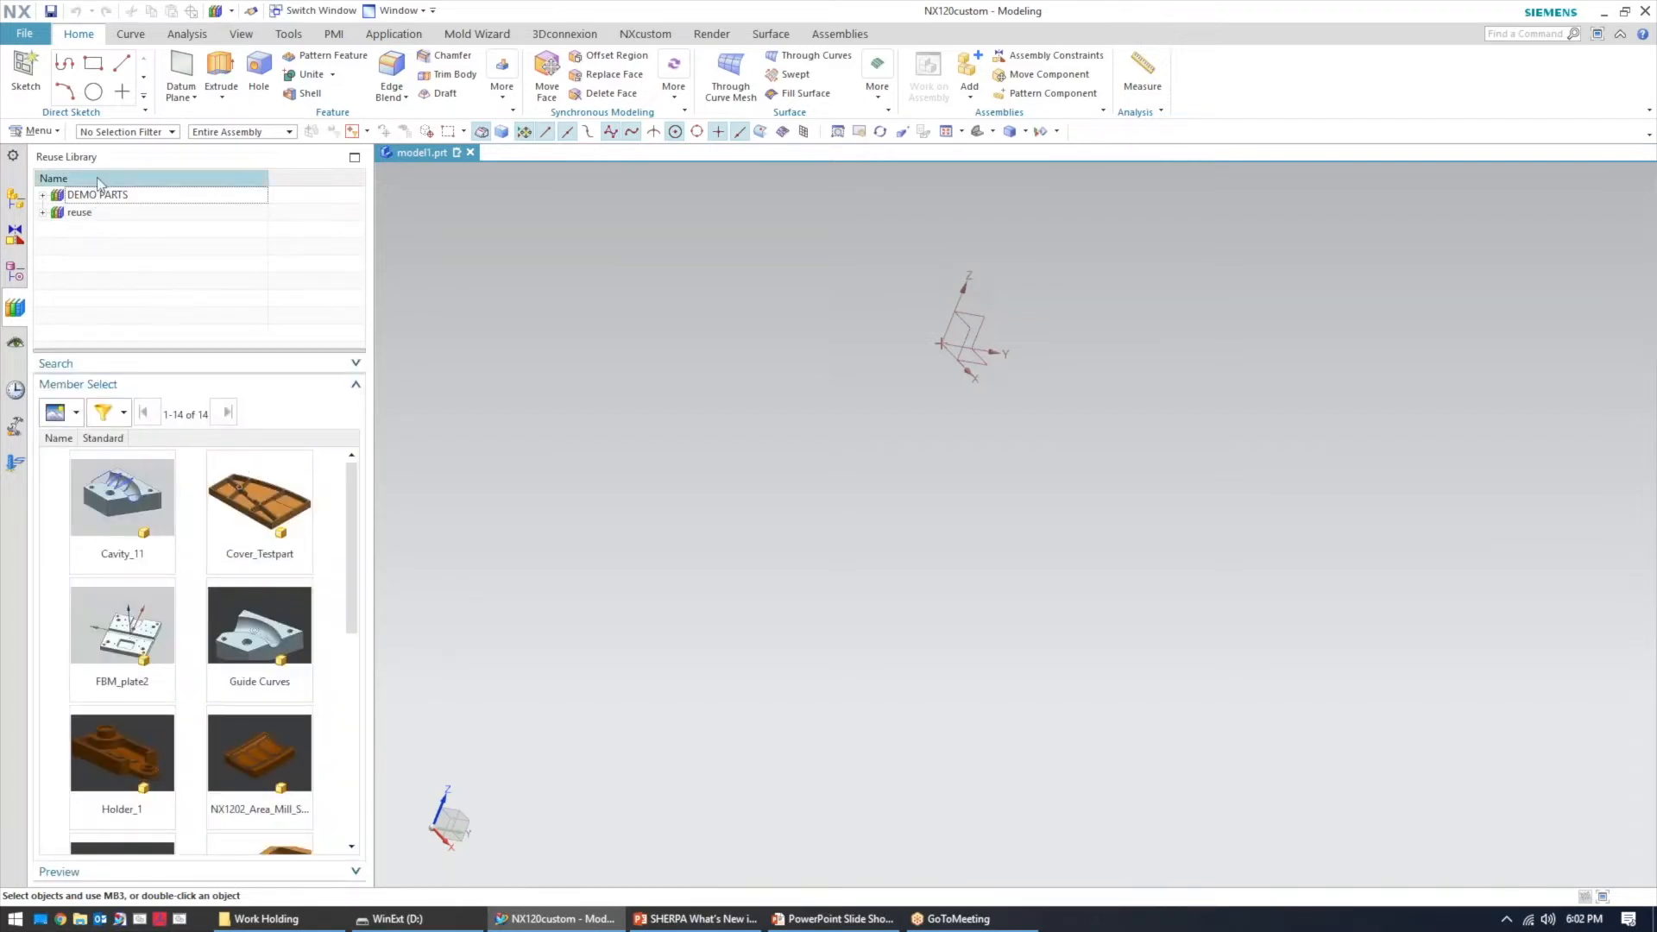
Open Reuse Library Management and start adding a new library folder
right_click(99, 250)
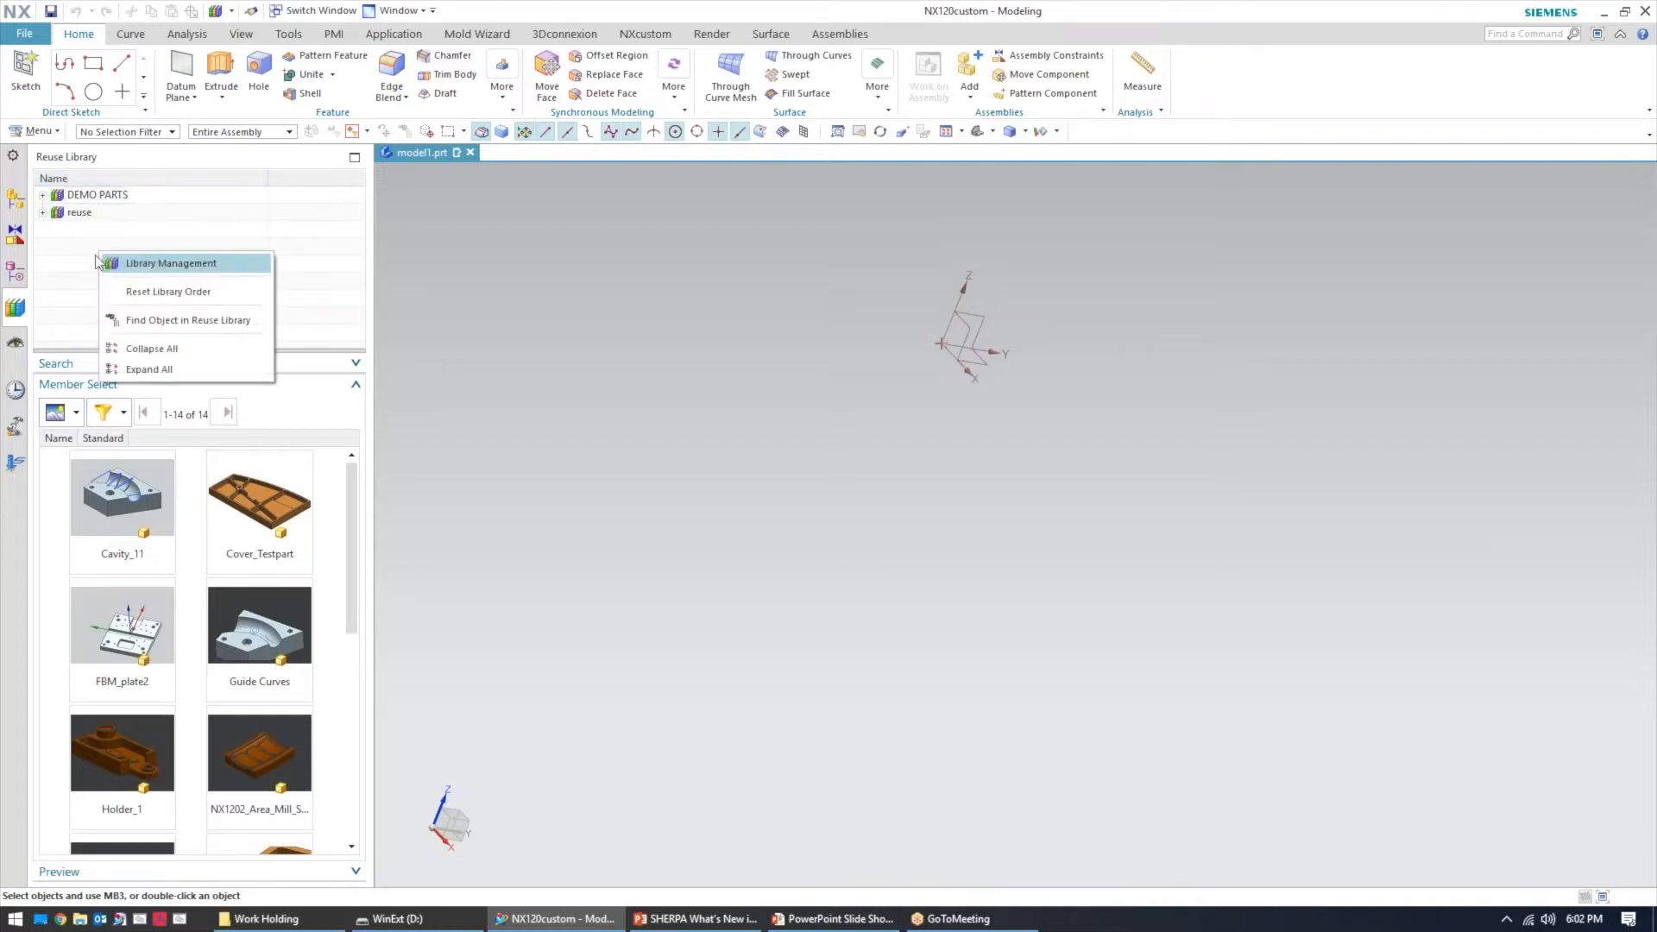
left_click(154, 270)
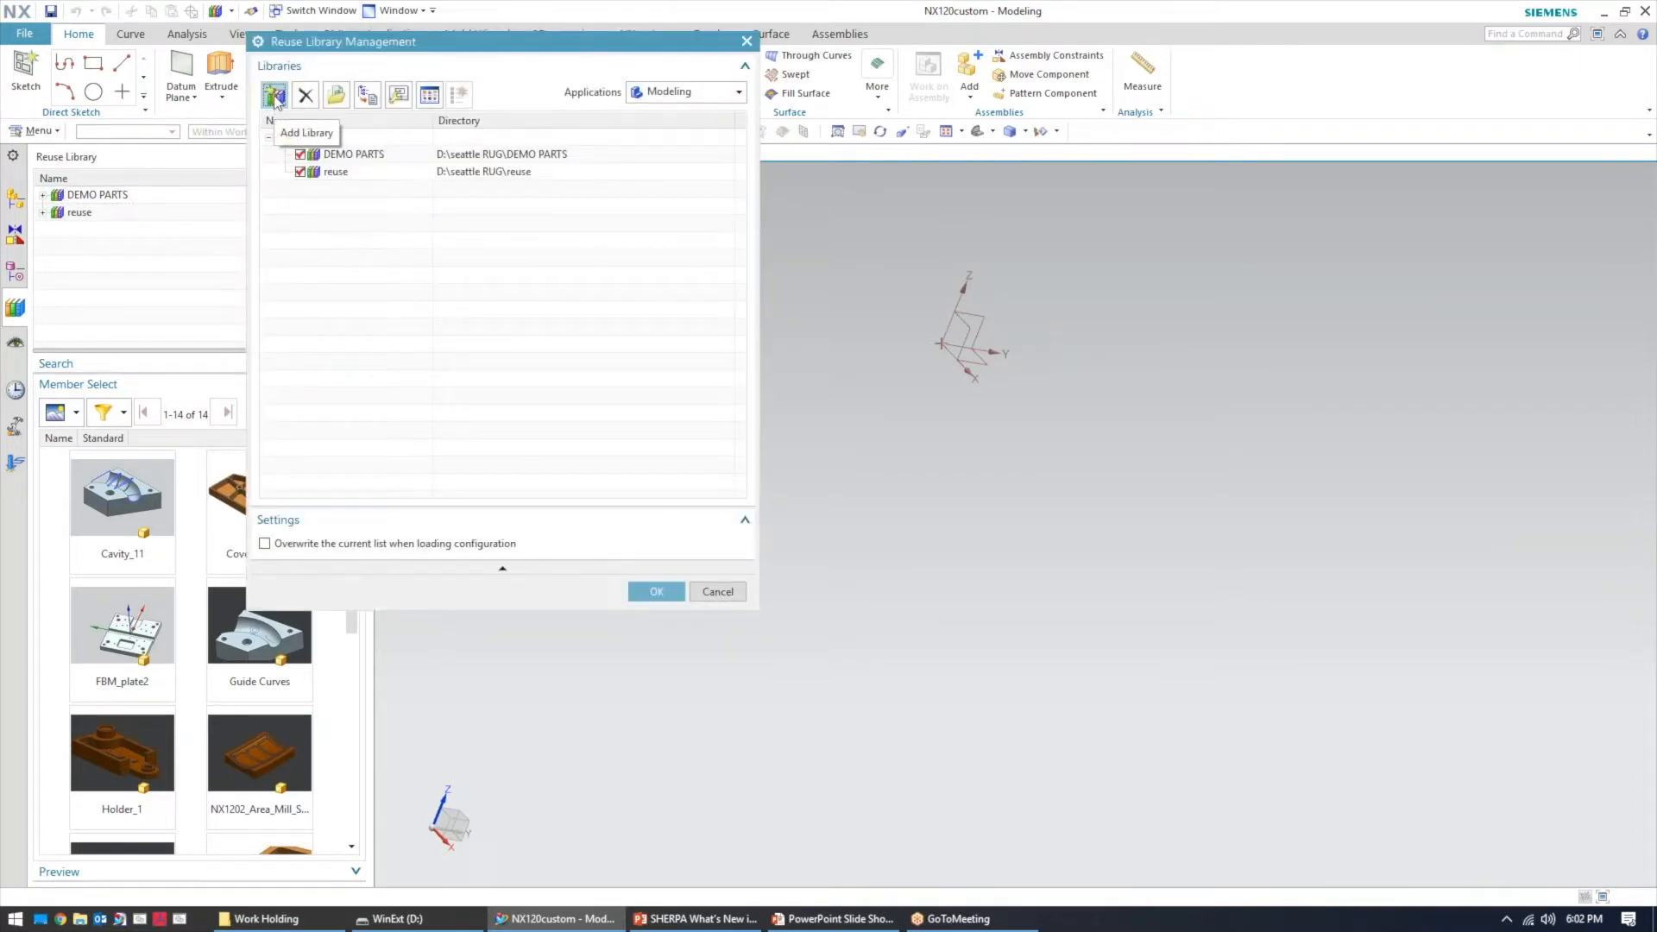
left_click(274, 97)
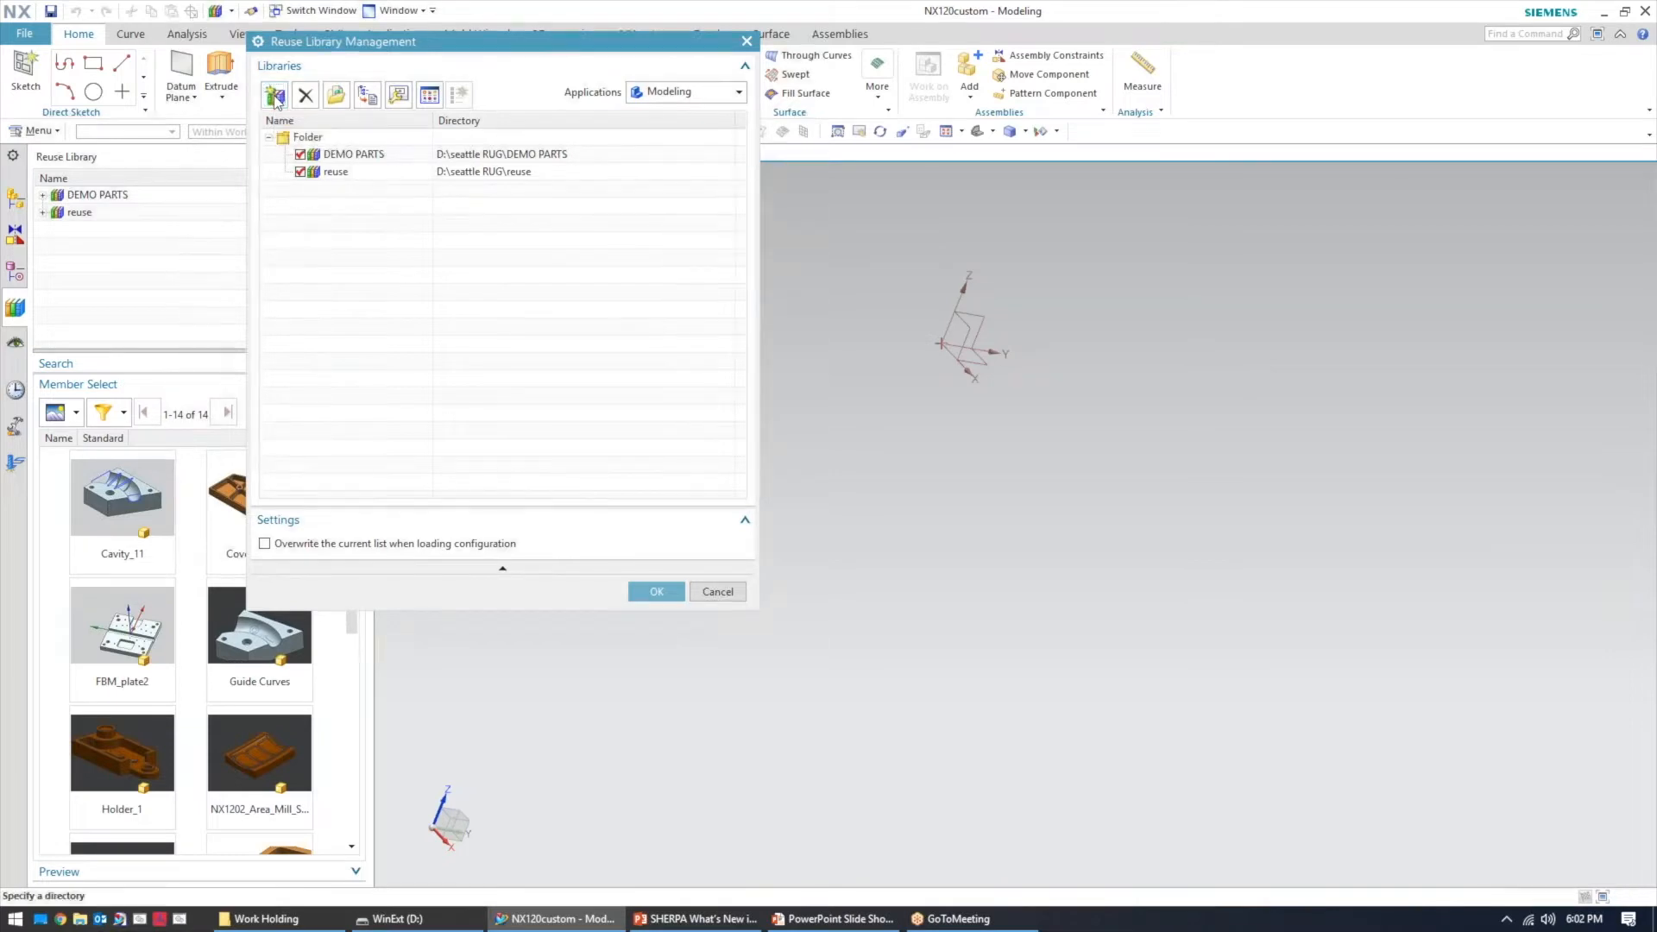
left_click(326, 269)
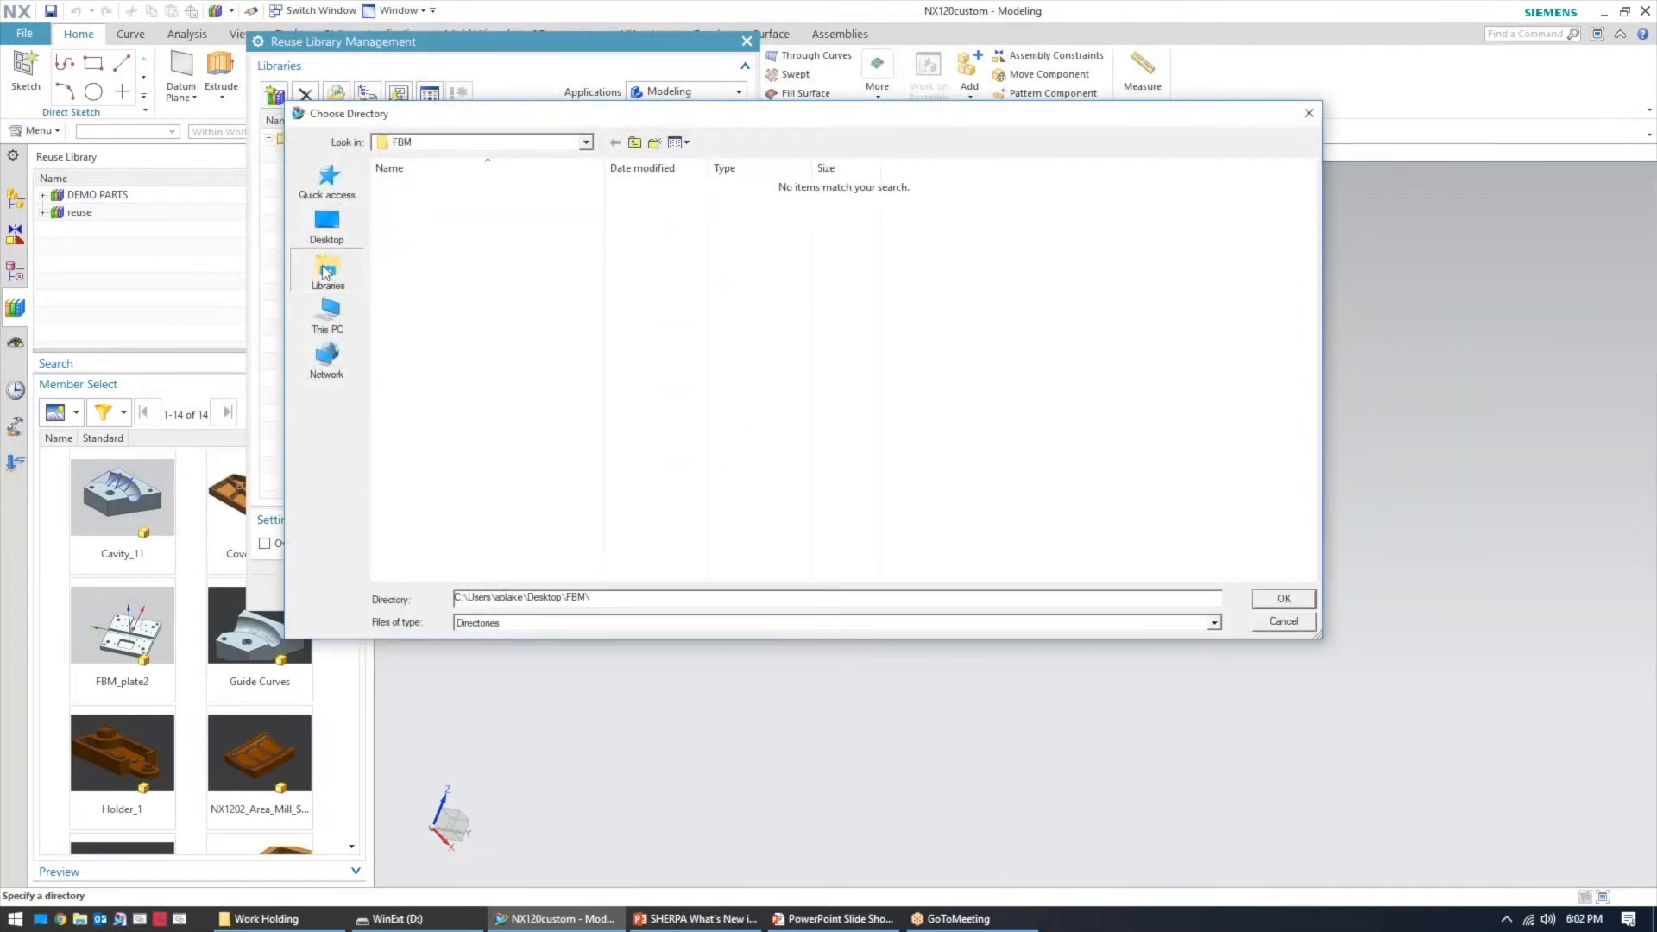
Choose D:\CAM_Reuse_Library_Samples as the new library's directory
left_click(329, 321)
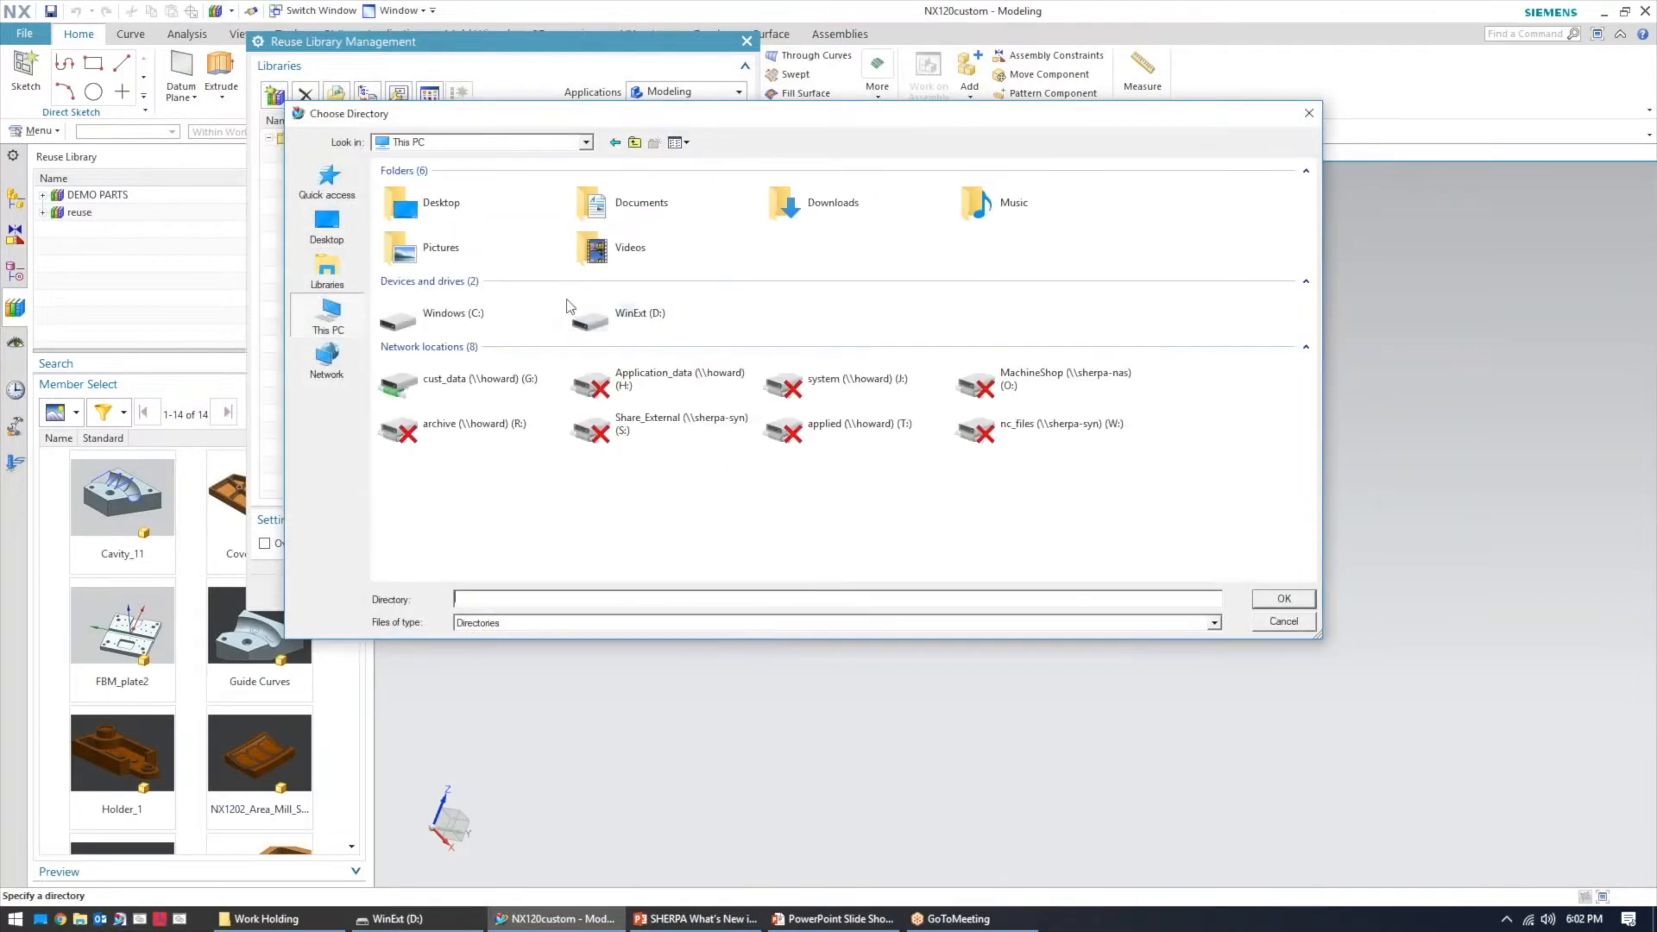
double_click(621, 309)
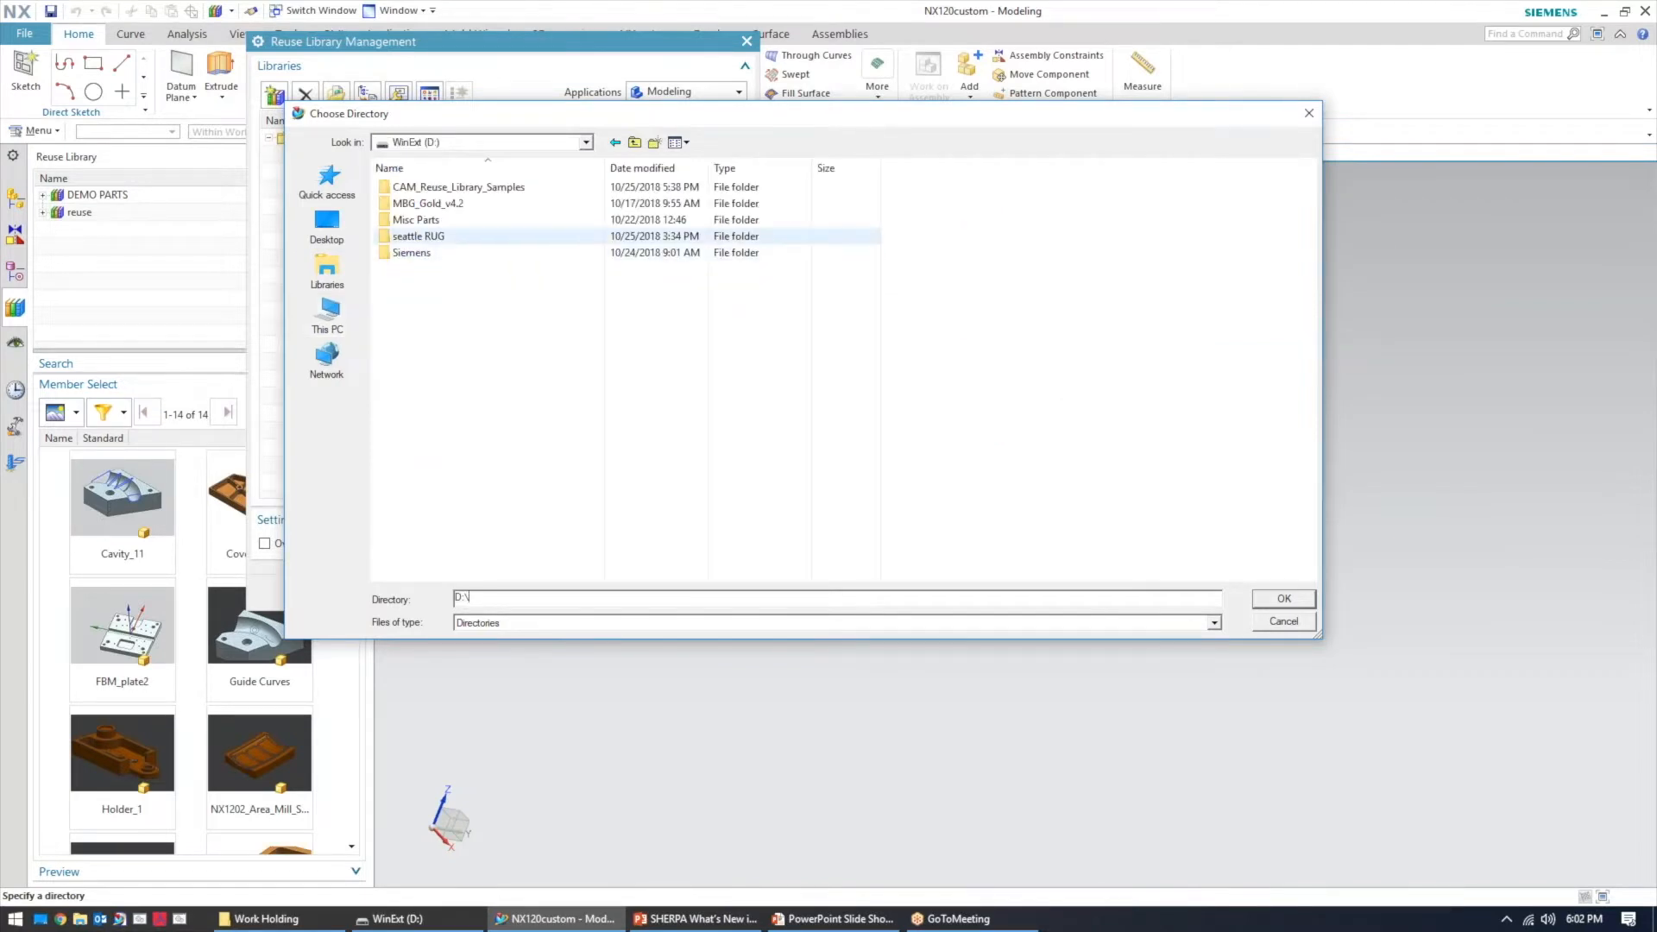
double_click(417, 220)
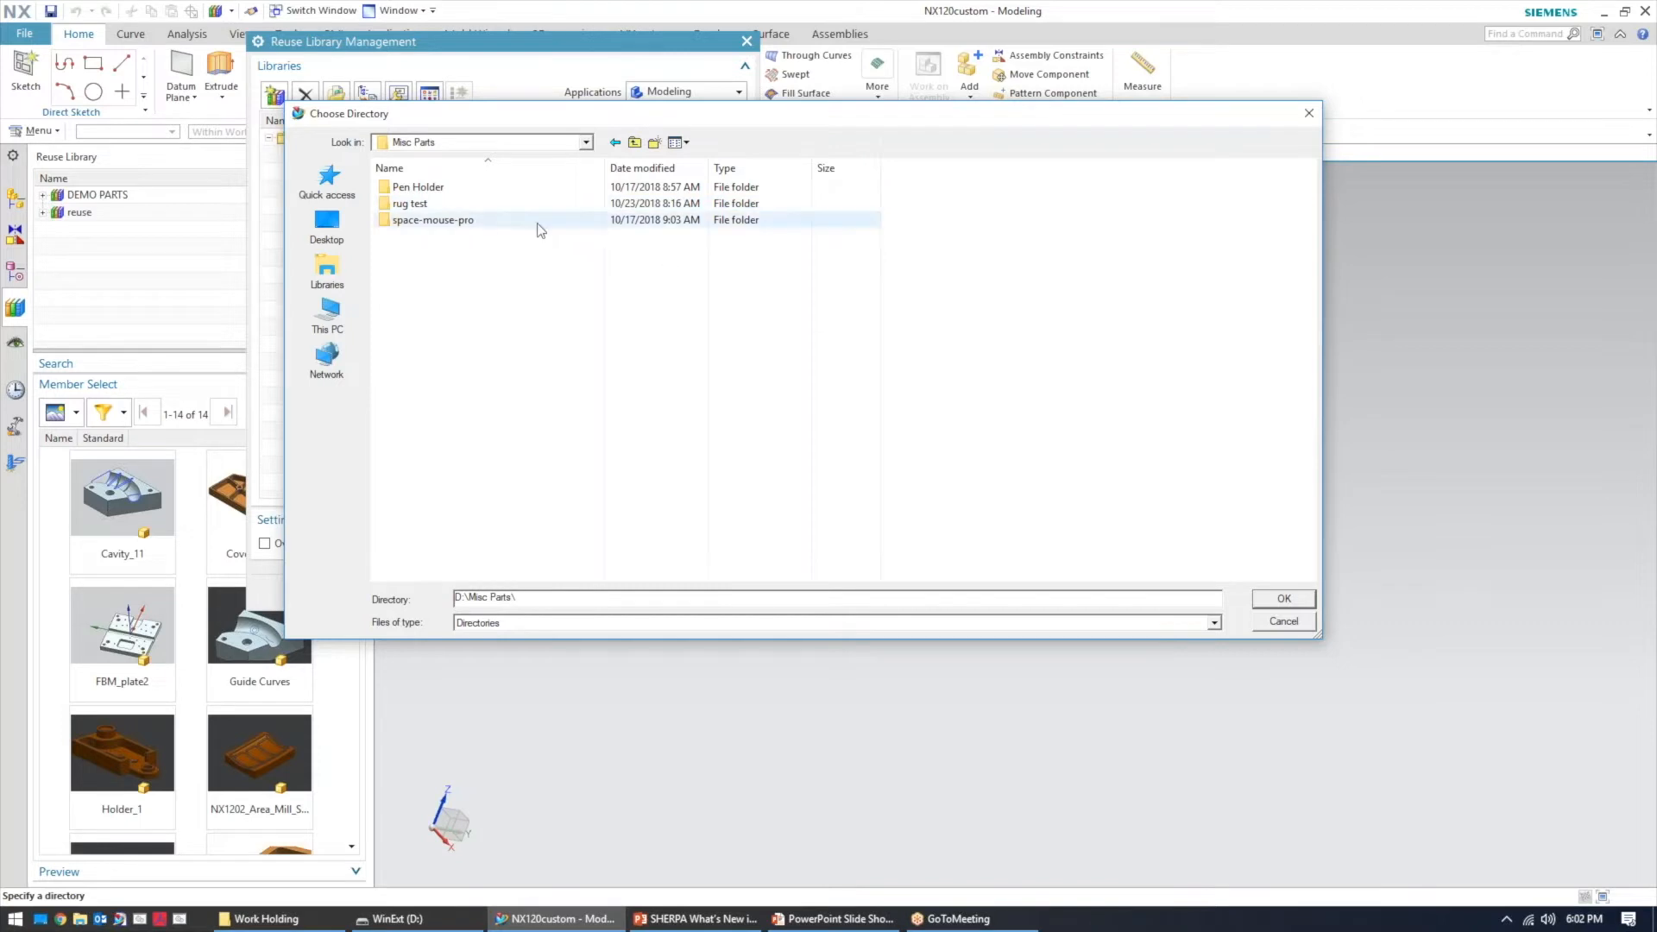
key("alt+Left")
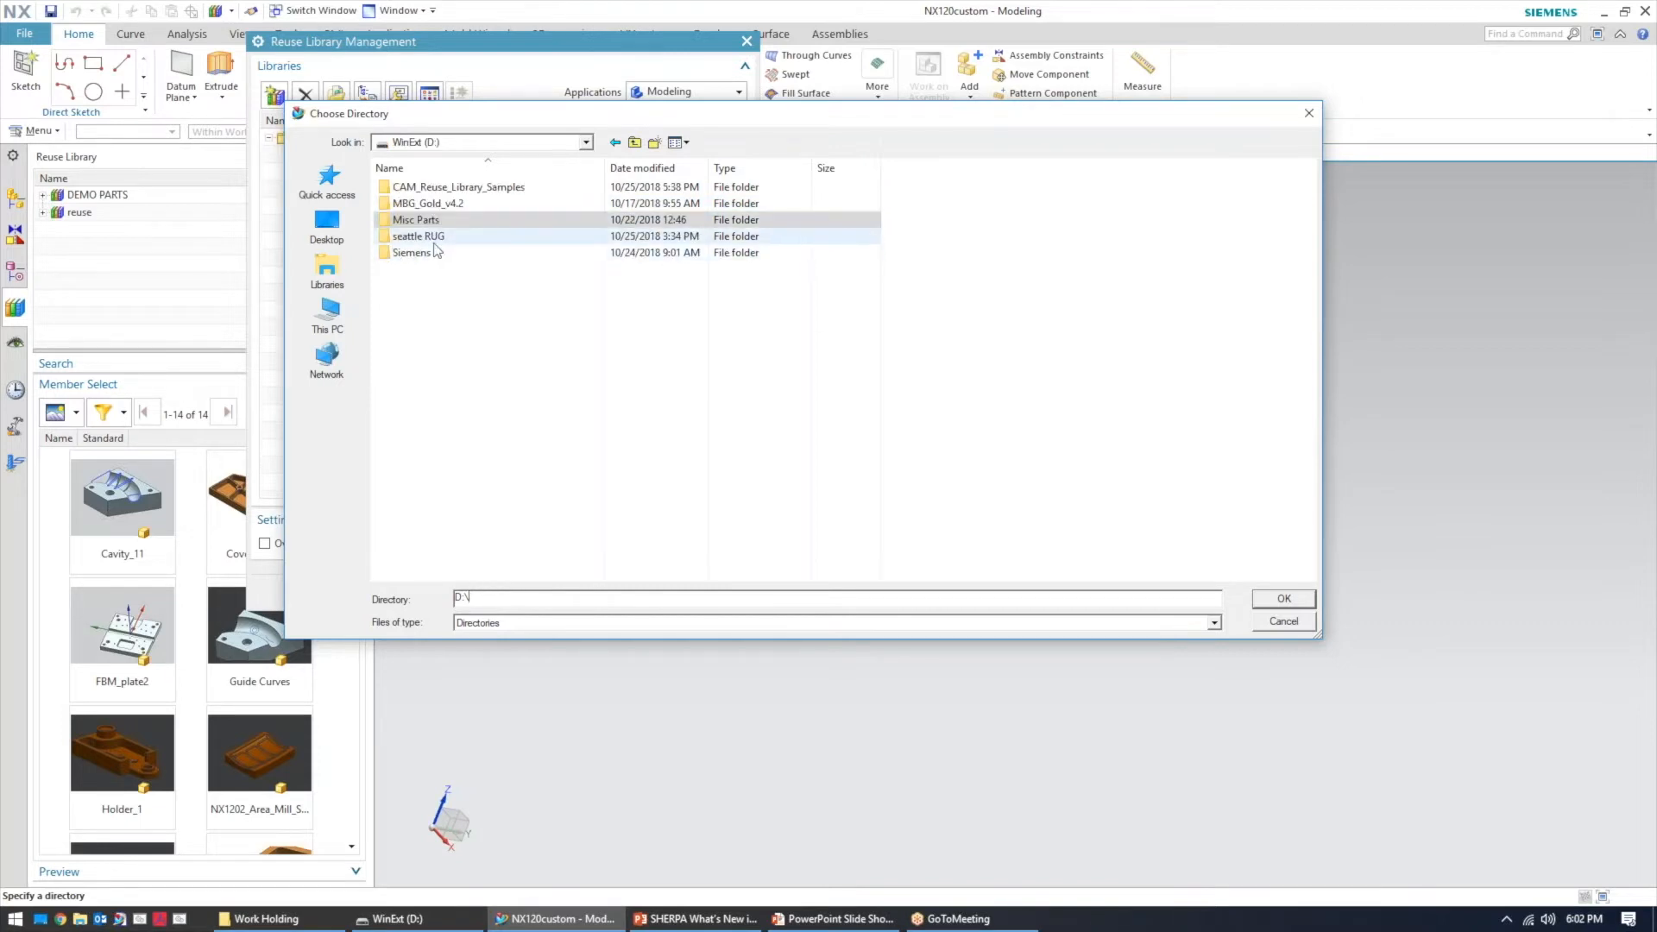
double_click(438, 239)
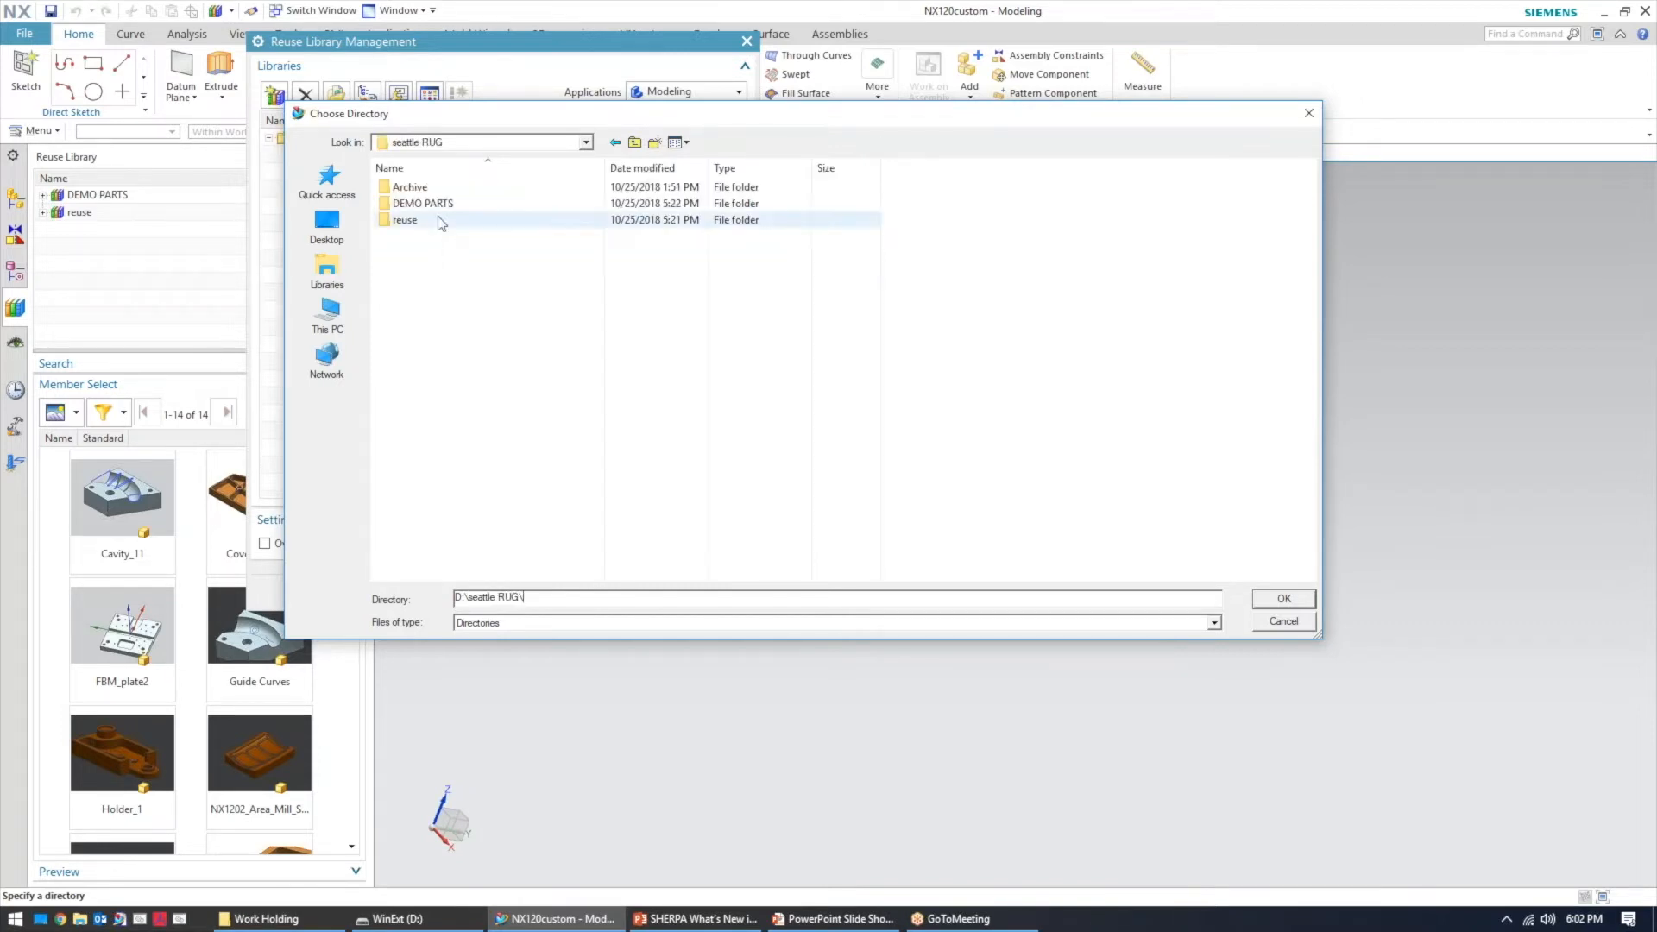
key("alt+Left")
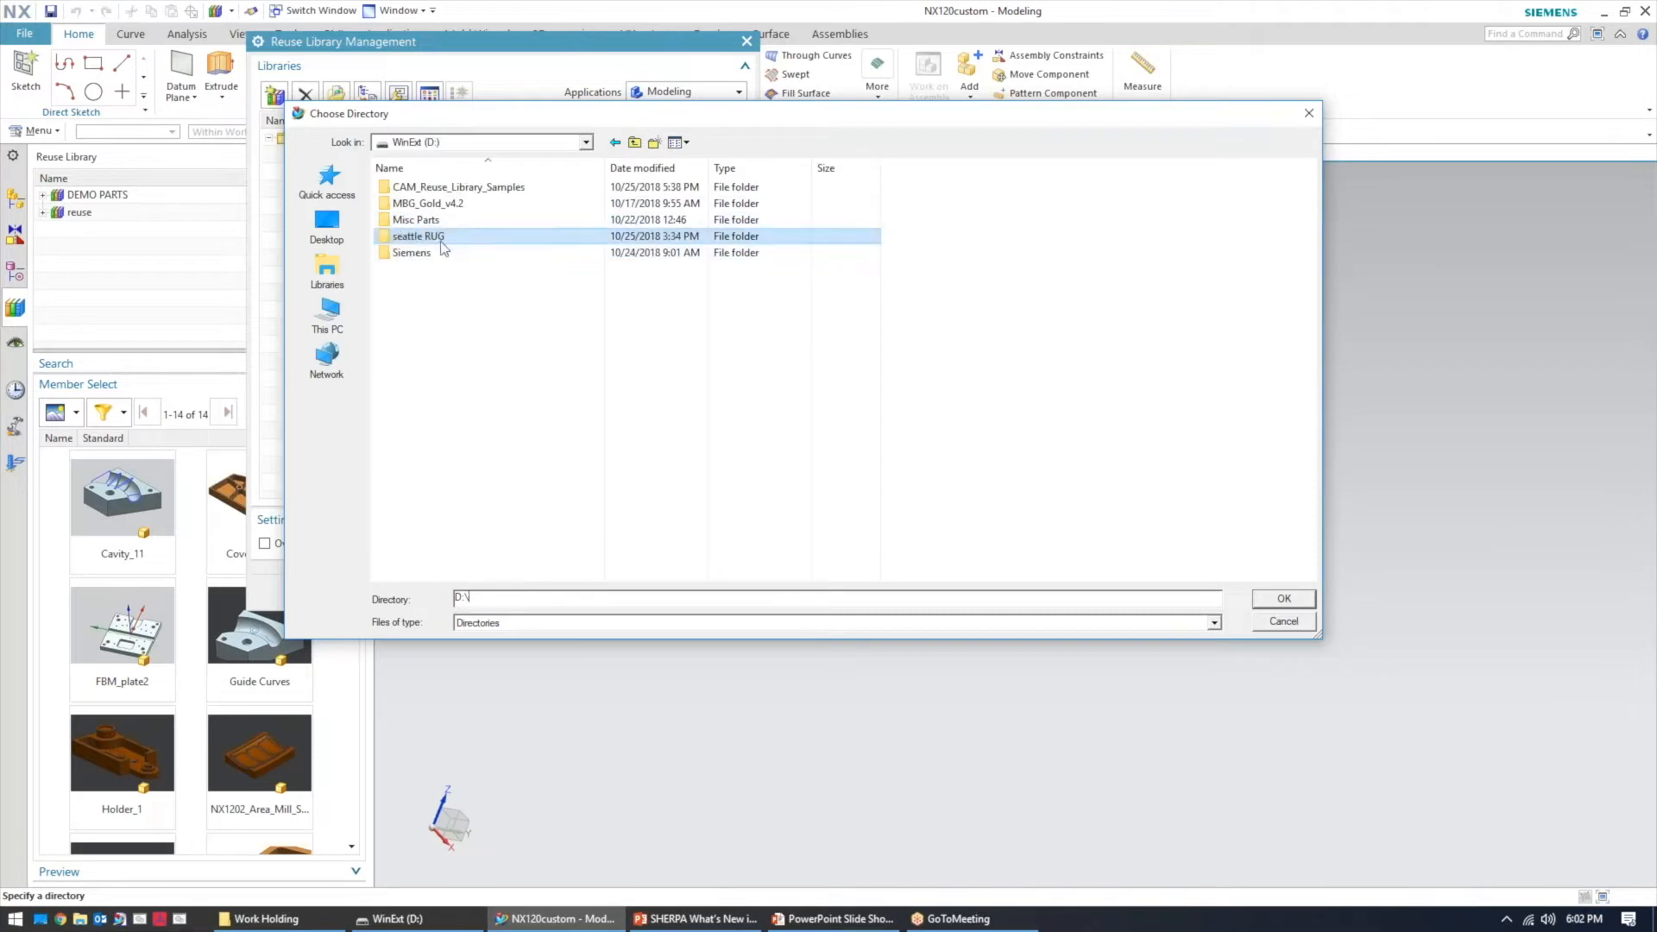
double_click(455, 188)
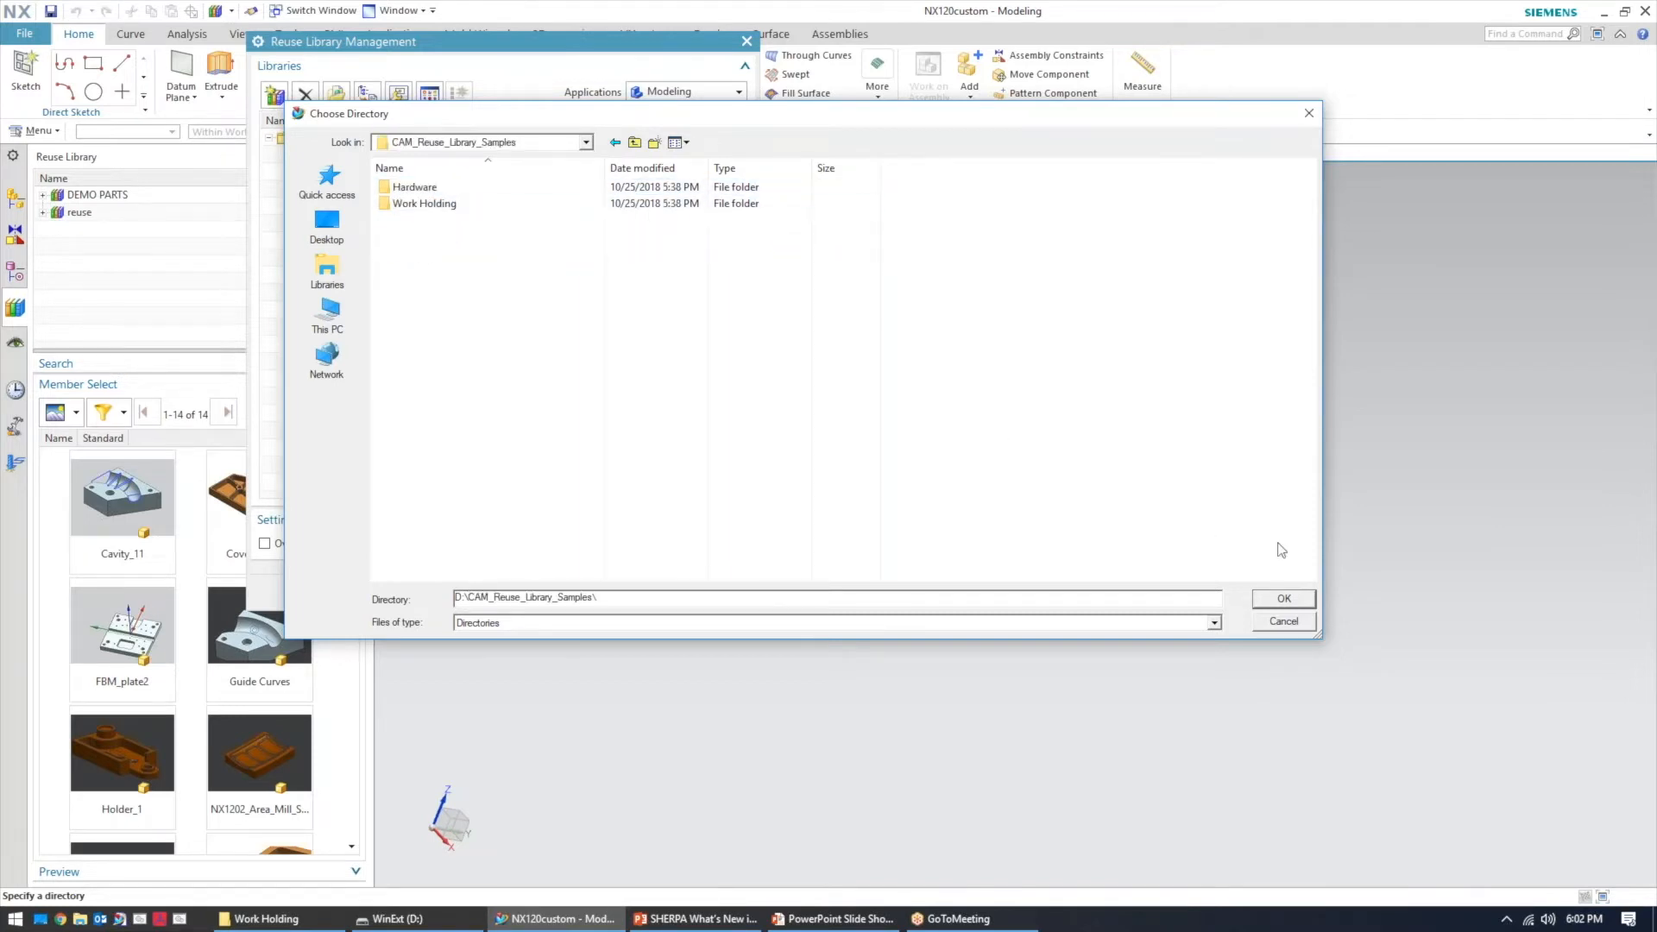
left_click(1284, 600)
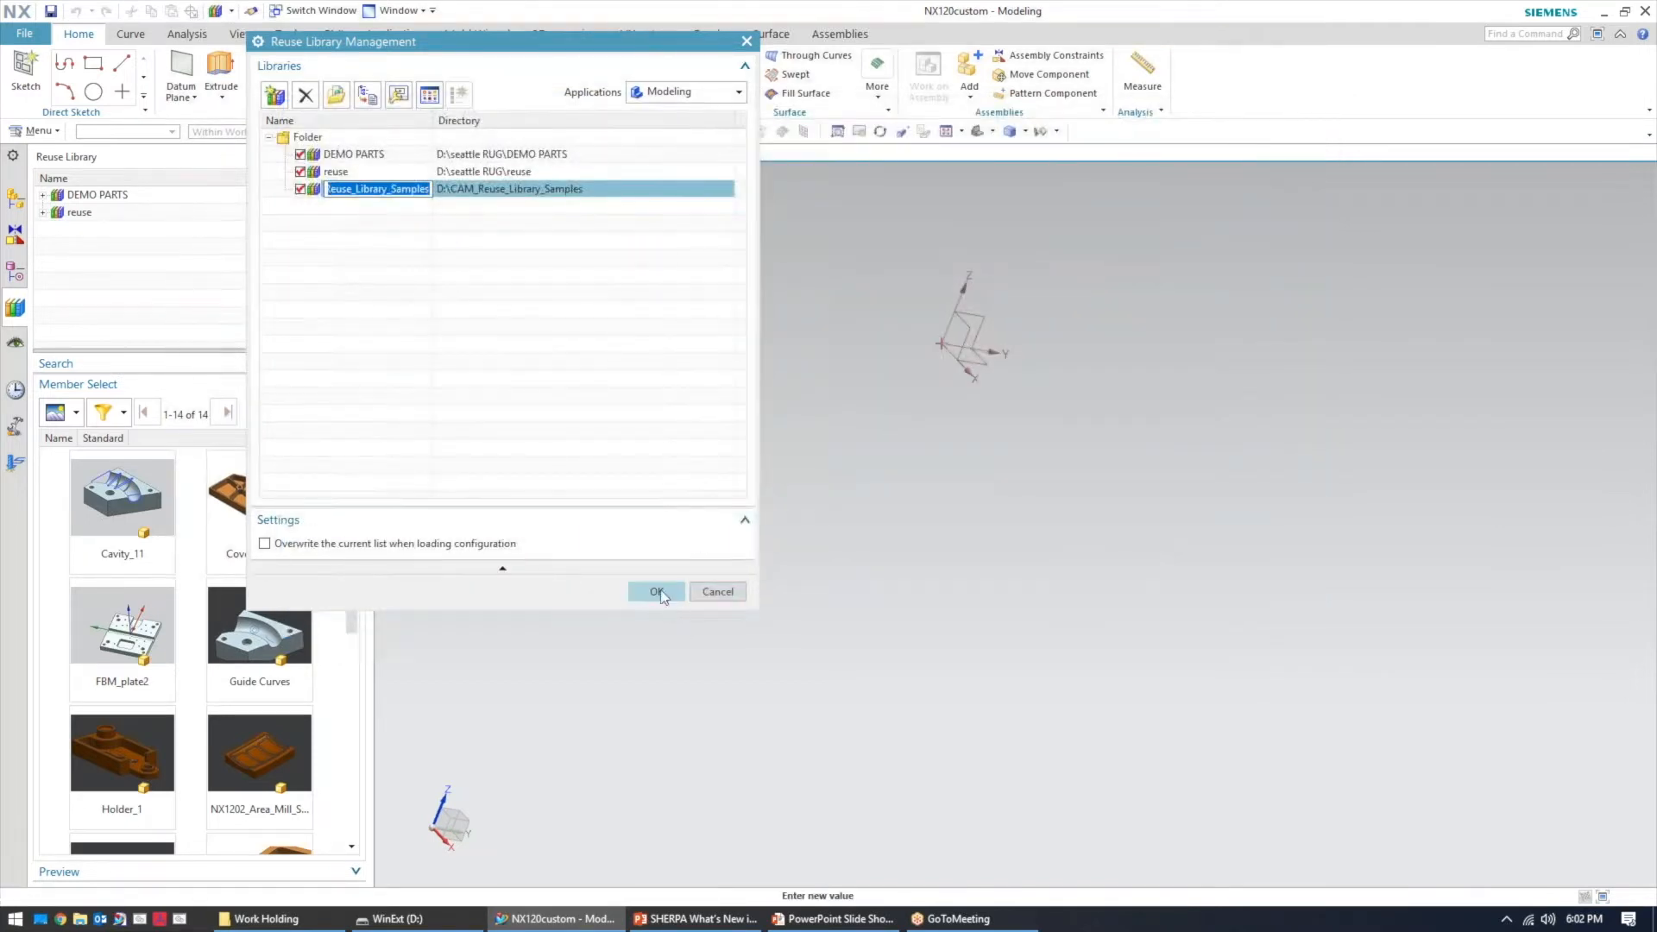
Rename the new library to test and apply the library changes
type("test")
key("Return")
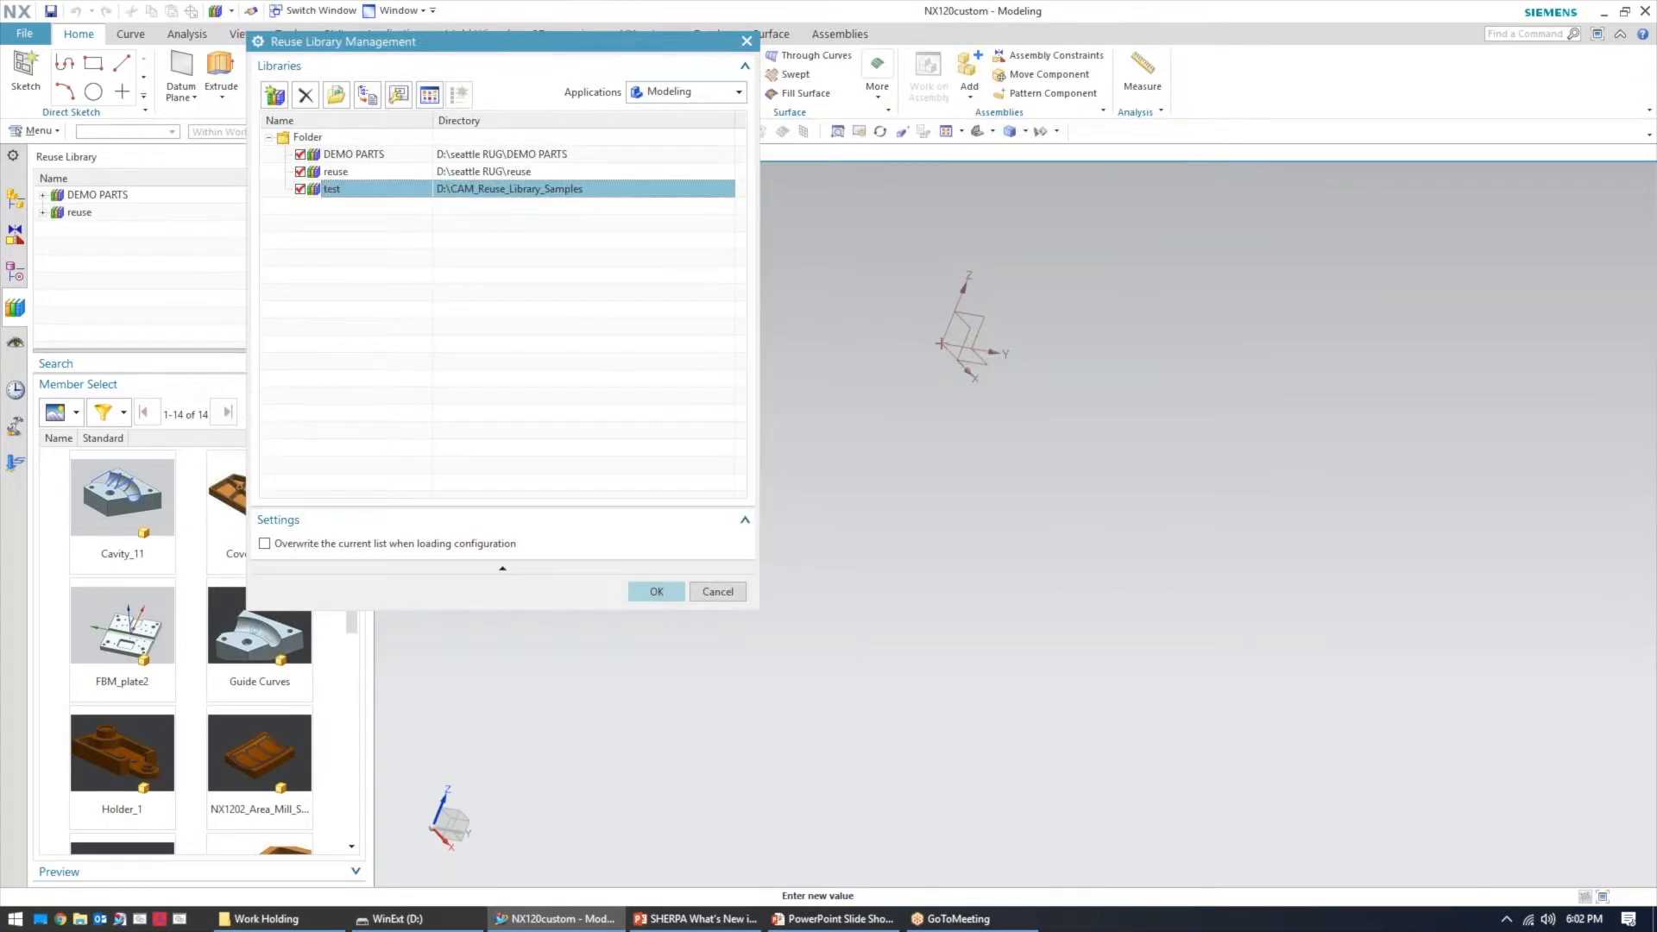
left_click(656, 592)
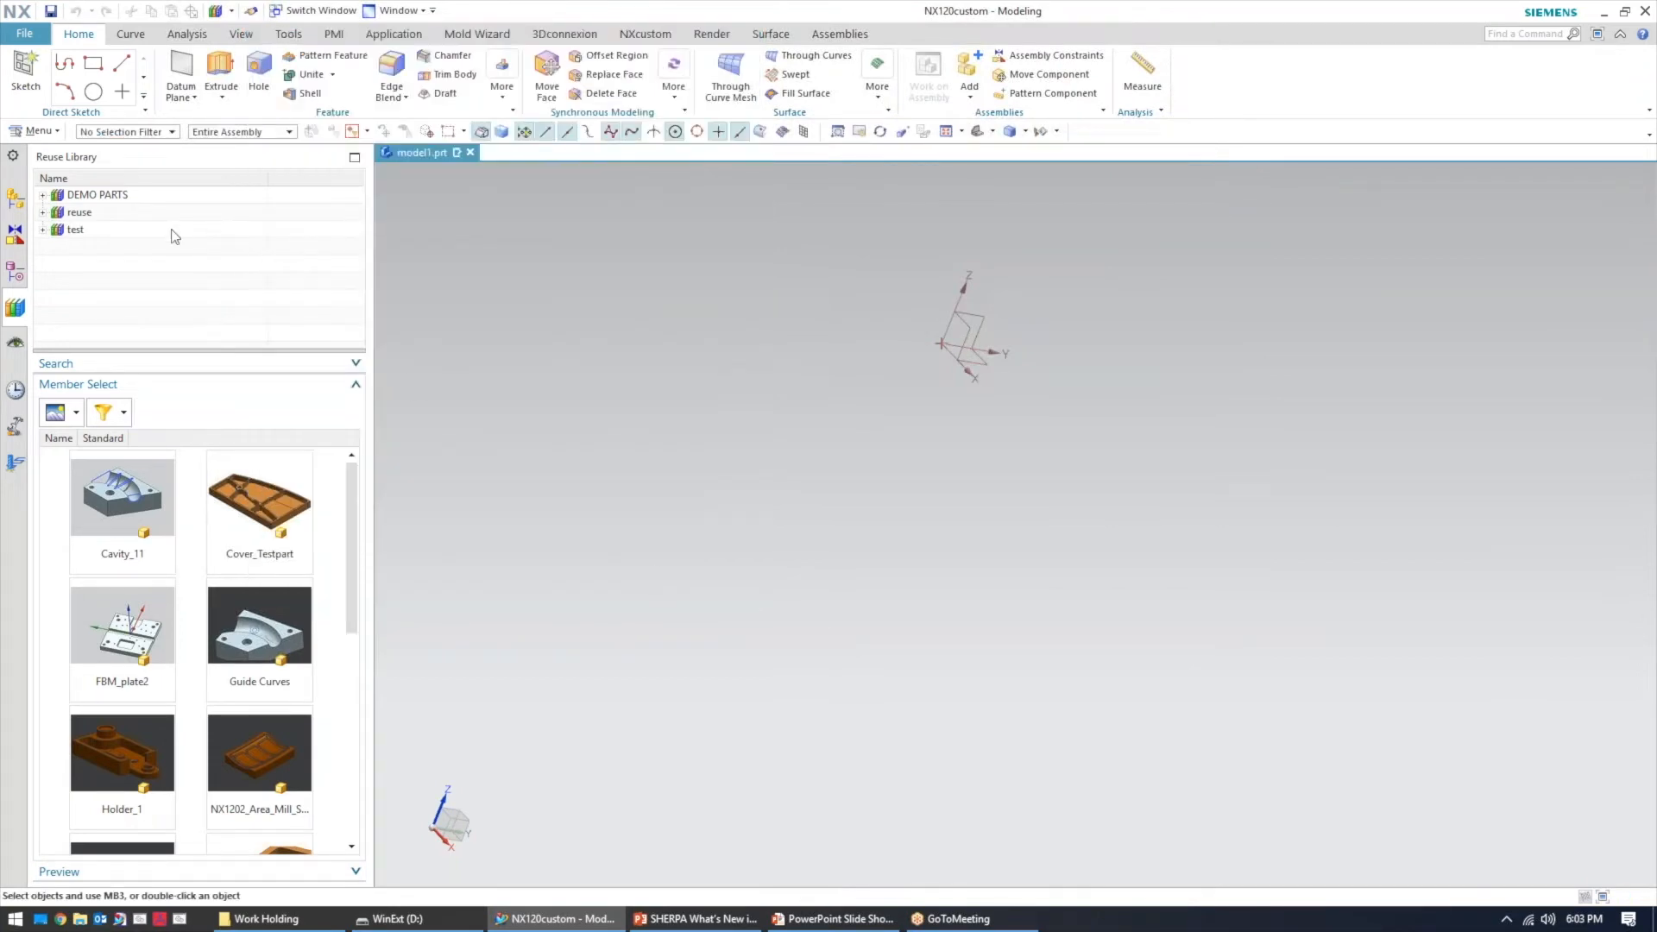
Browse the test library's Hardware and Work Holding folders
left_click(74, 231)
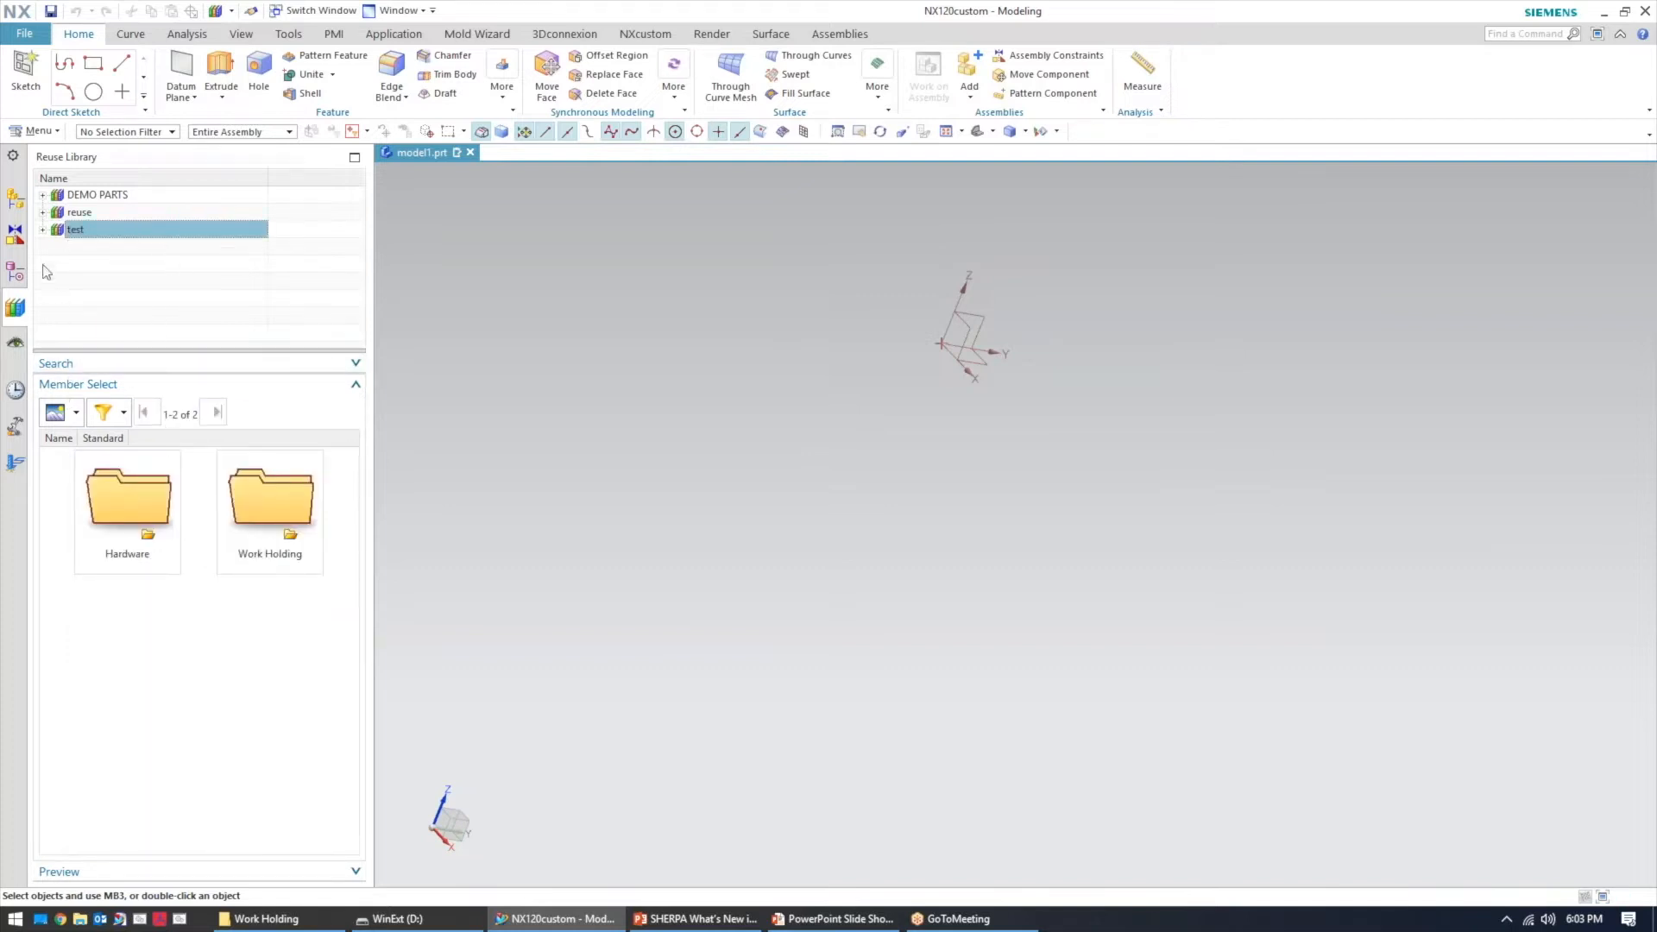
left_click(42, 231)
left_click(147, 484)
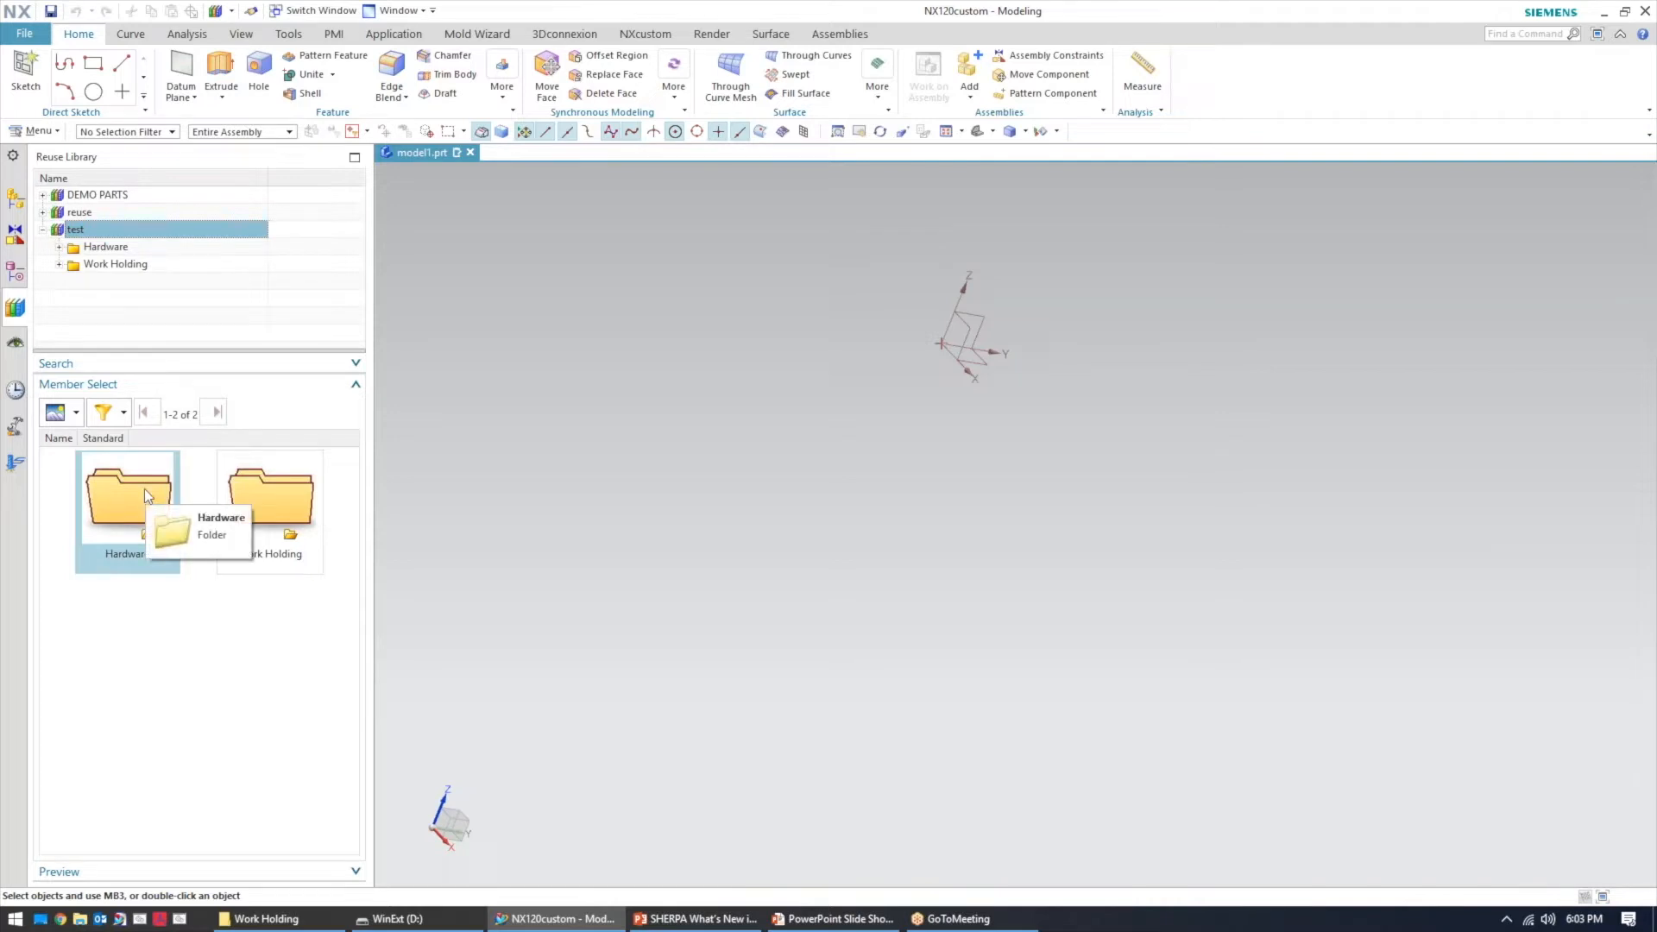
left_click(258, 511)
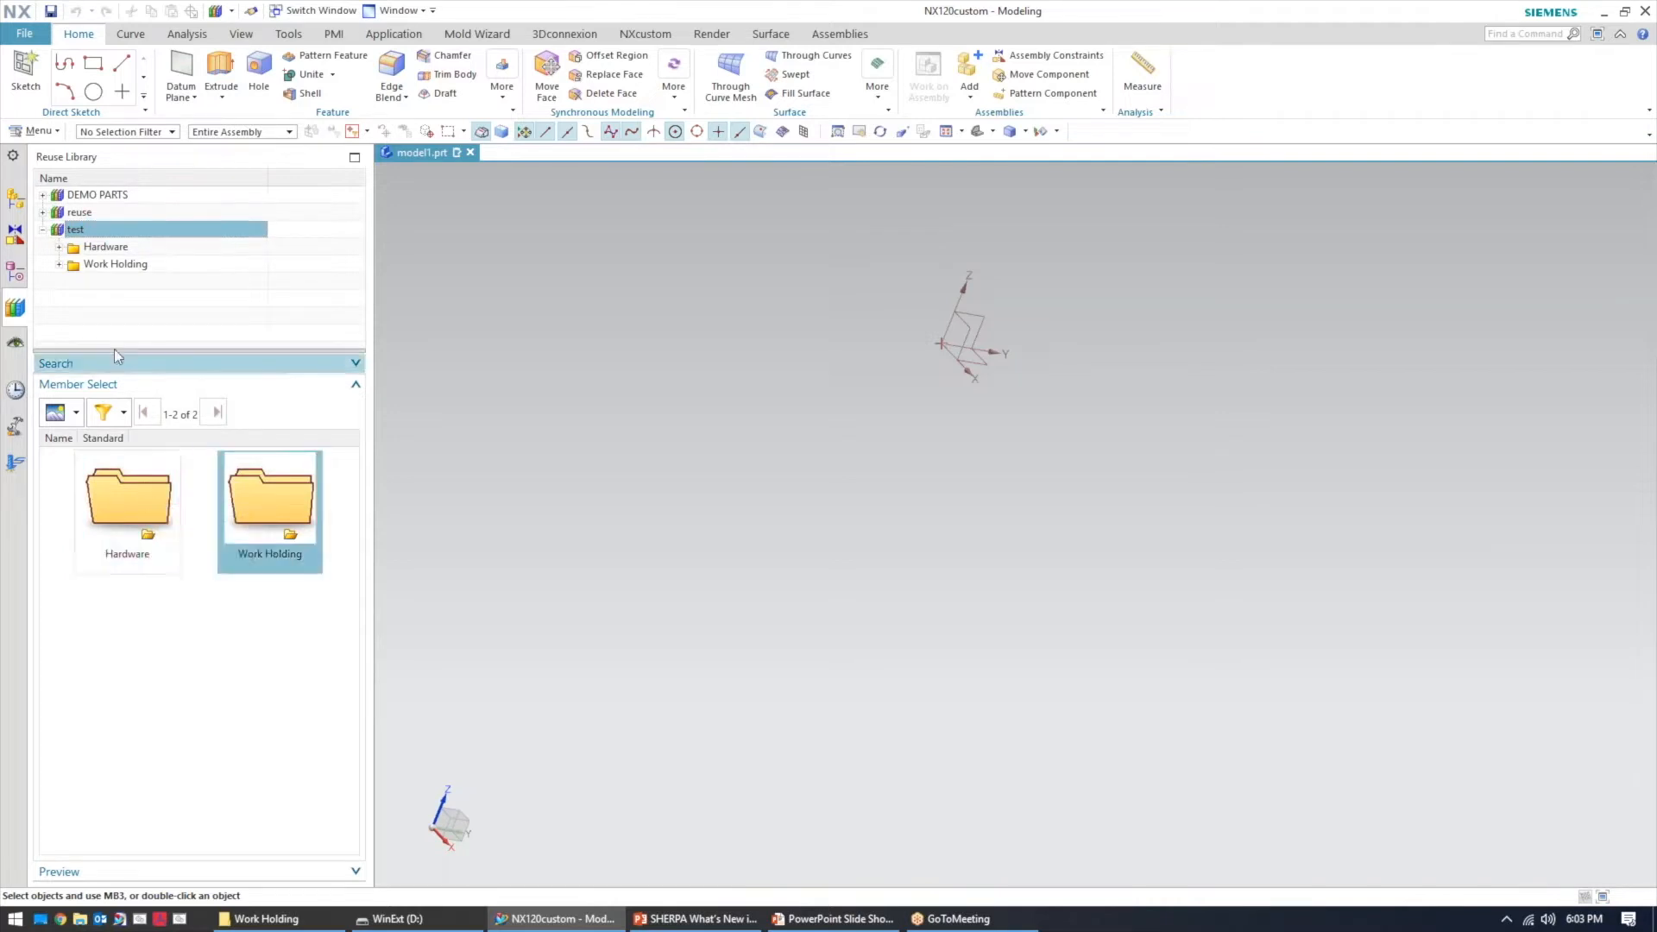
Select the DEMO PARTS library and switch the member view to a list
left_click(79, 197)
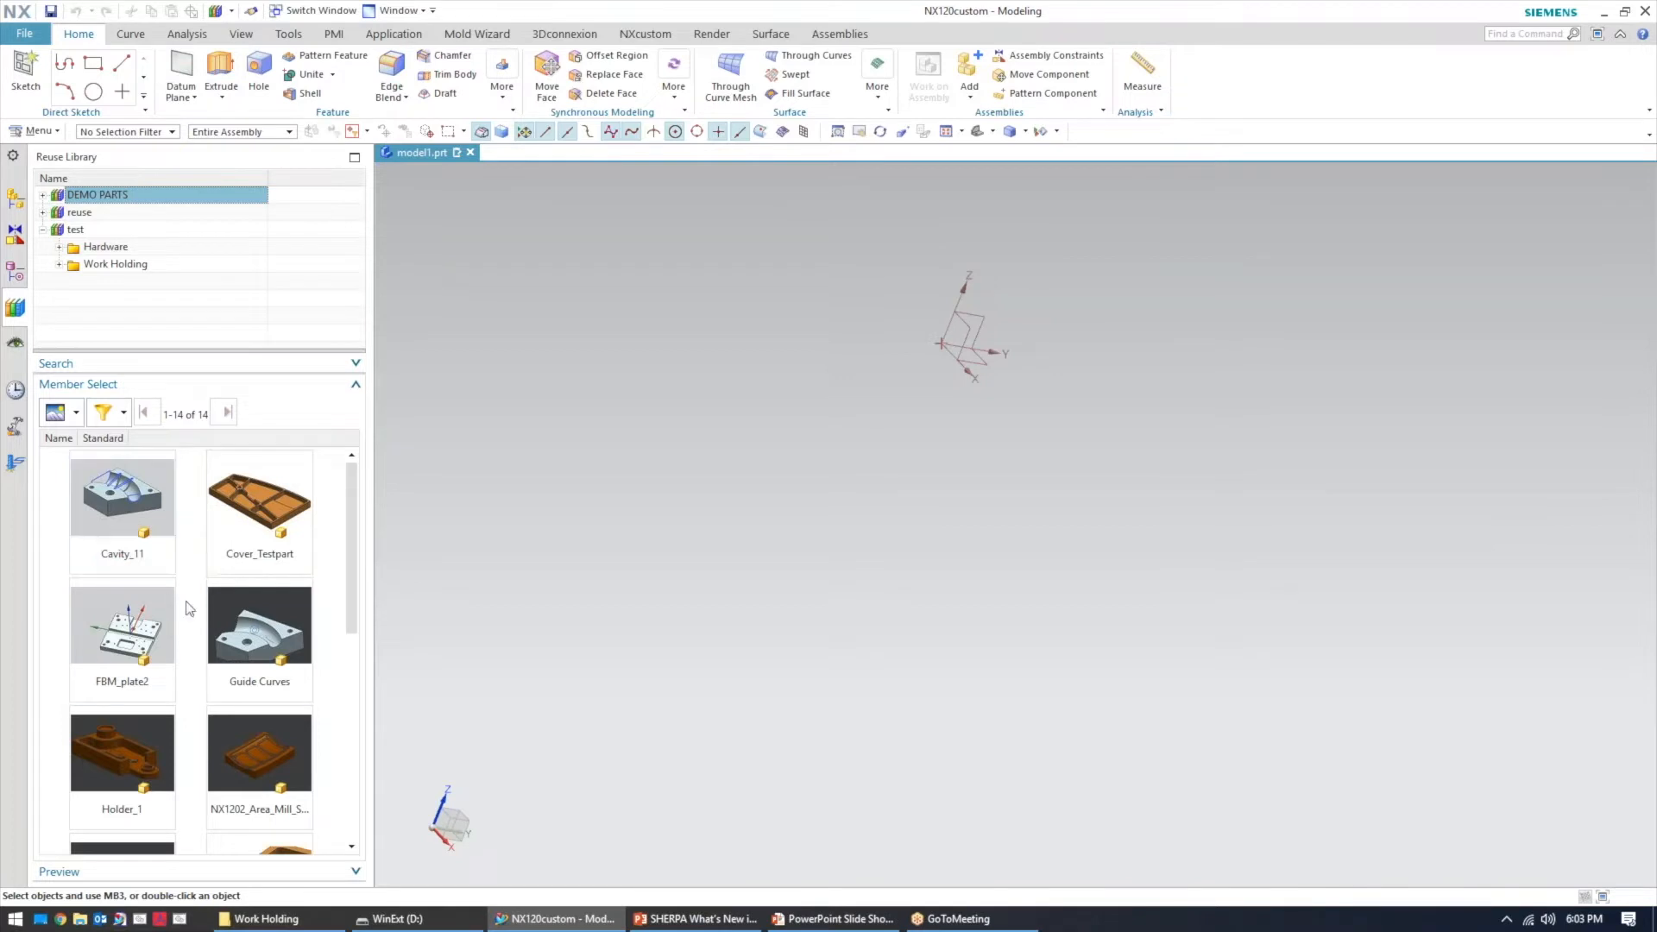
left_click(76, 413)
left_click(76, 453)
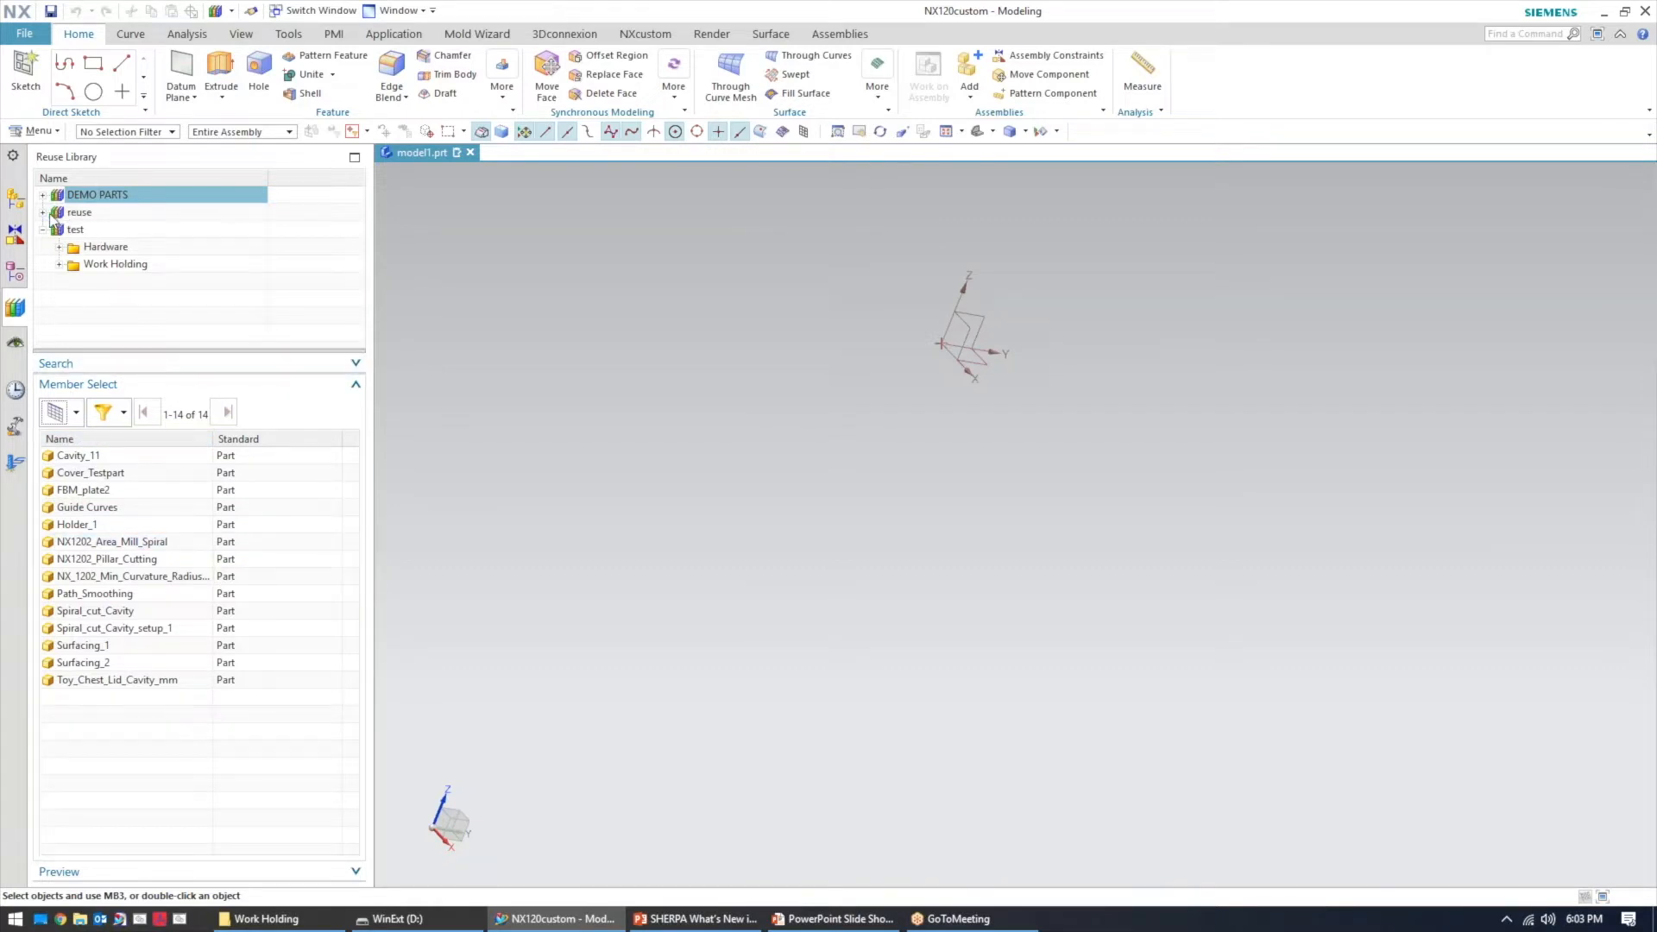
Open the reuse library's Hardware folder and filter its members to show KE parts only
left_click(79, 213)
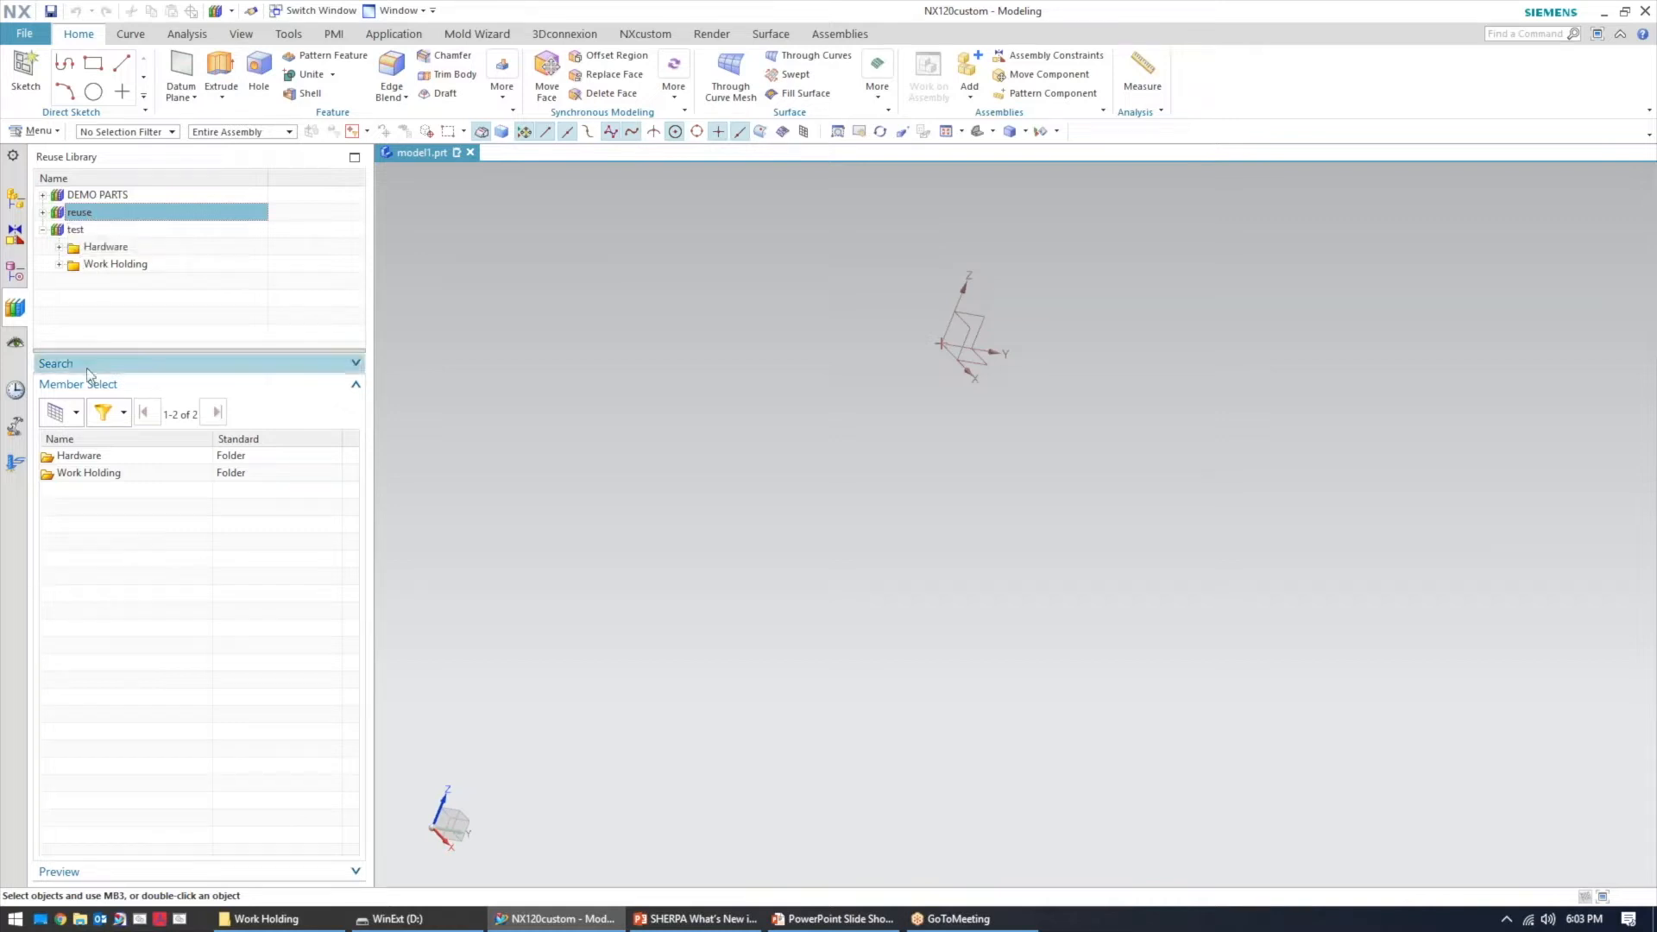
left_click(77, 462)
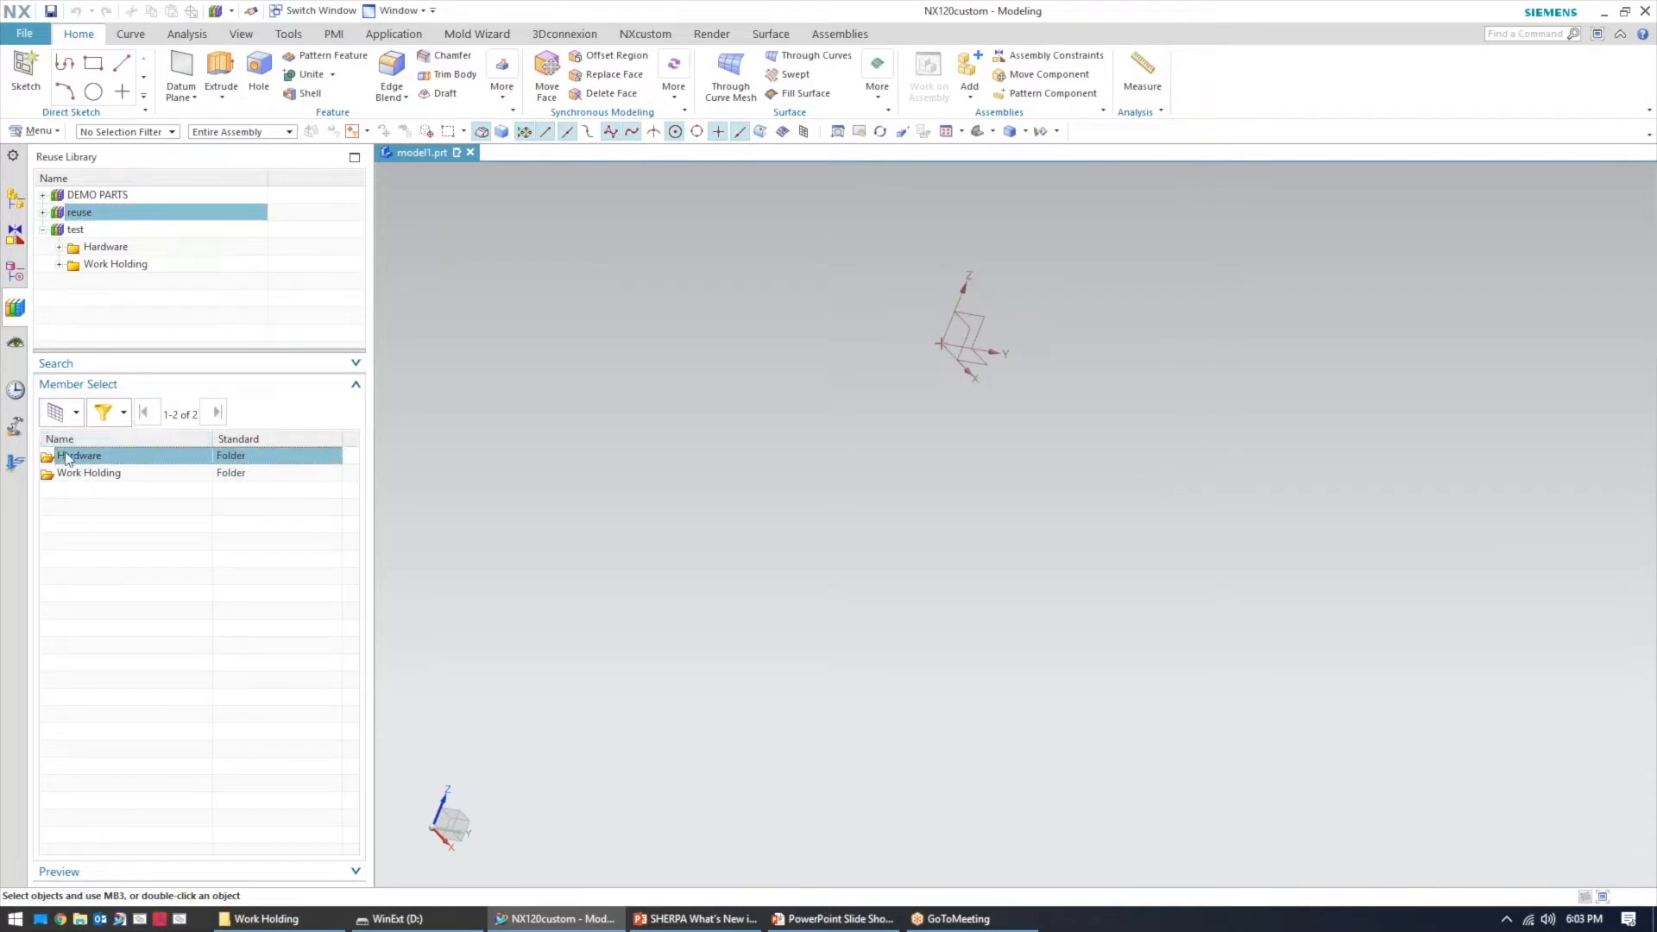
double_click(86, 456)
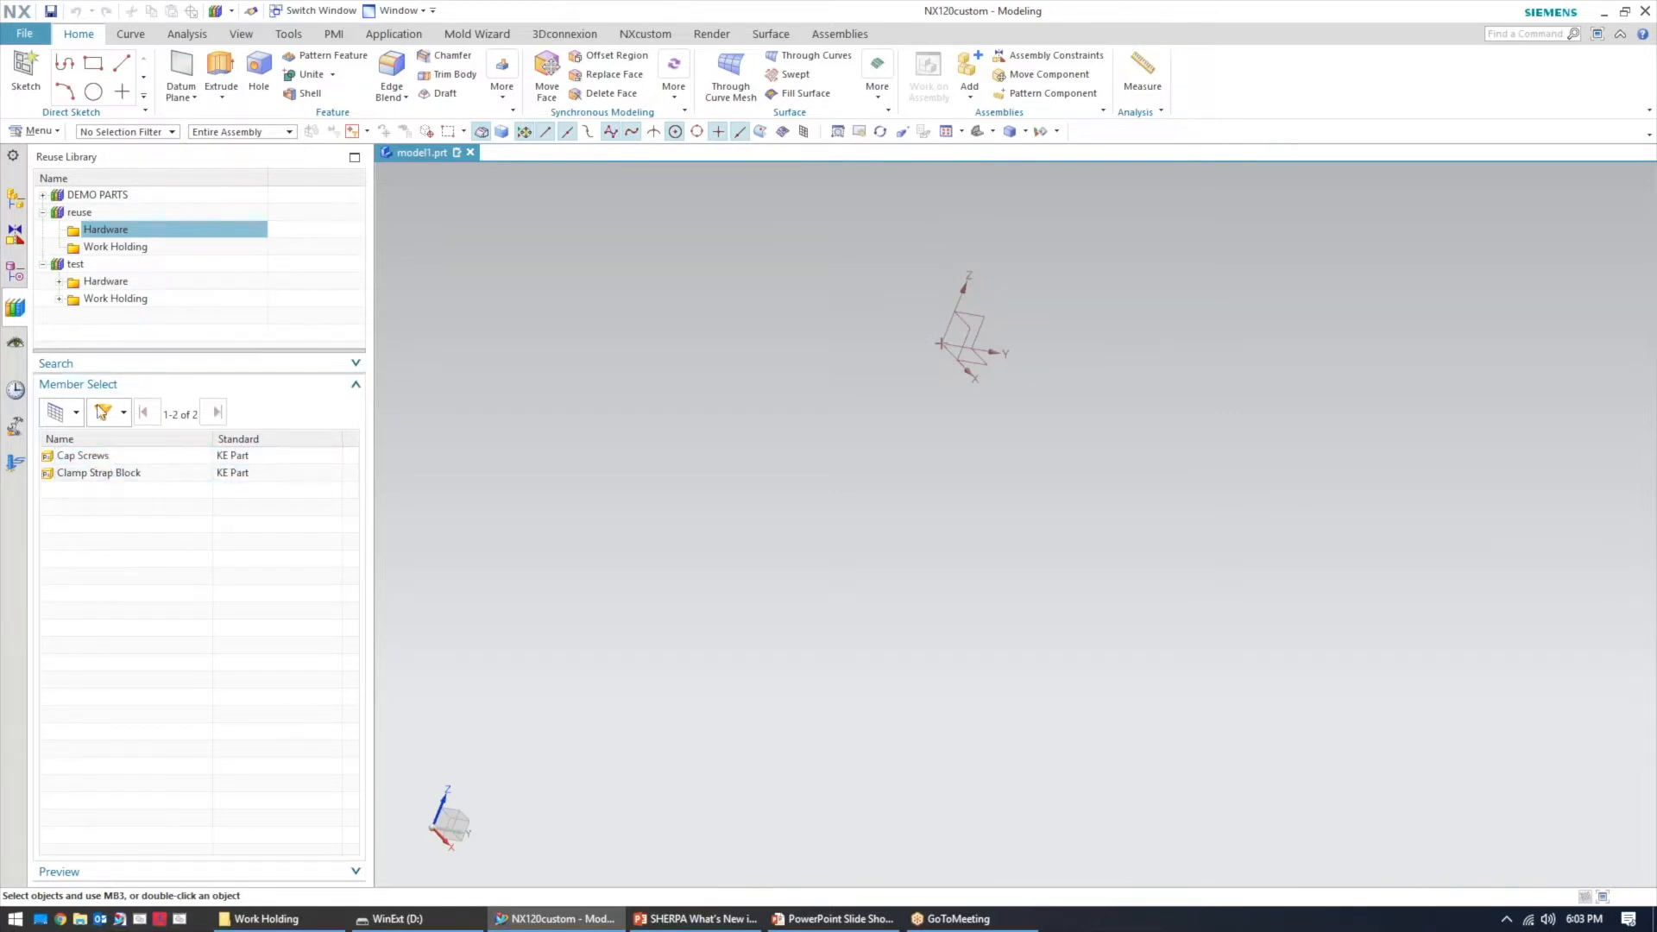
left_click(123, 413)
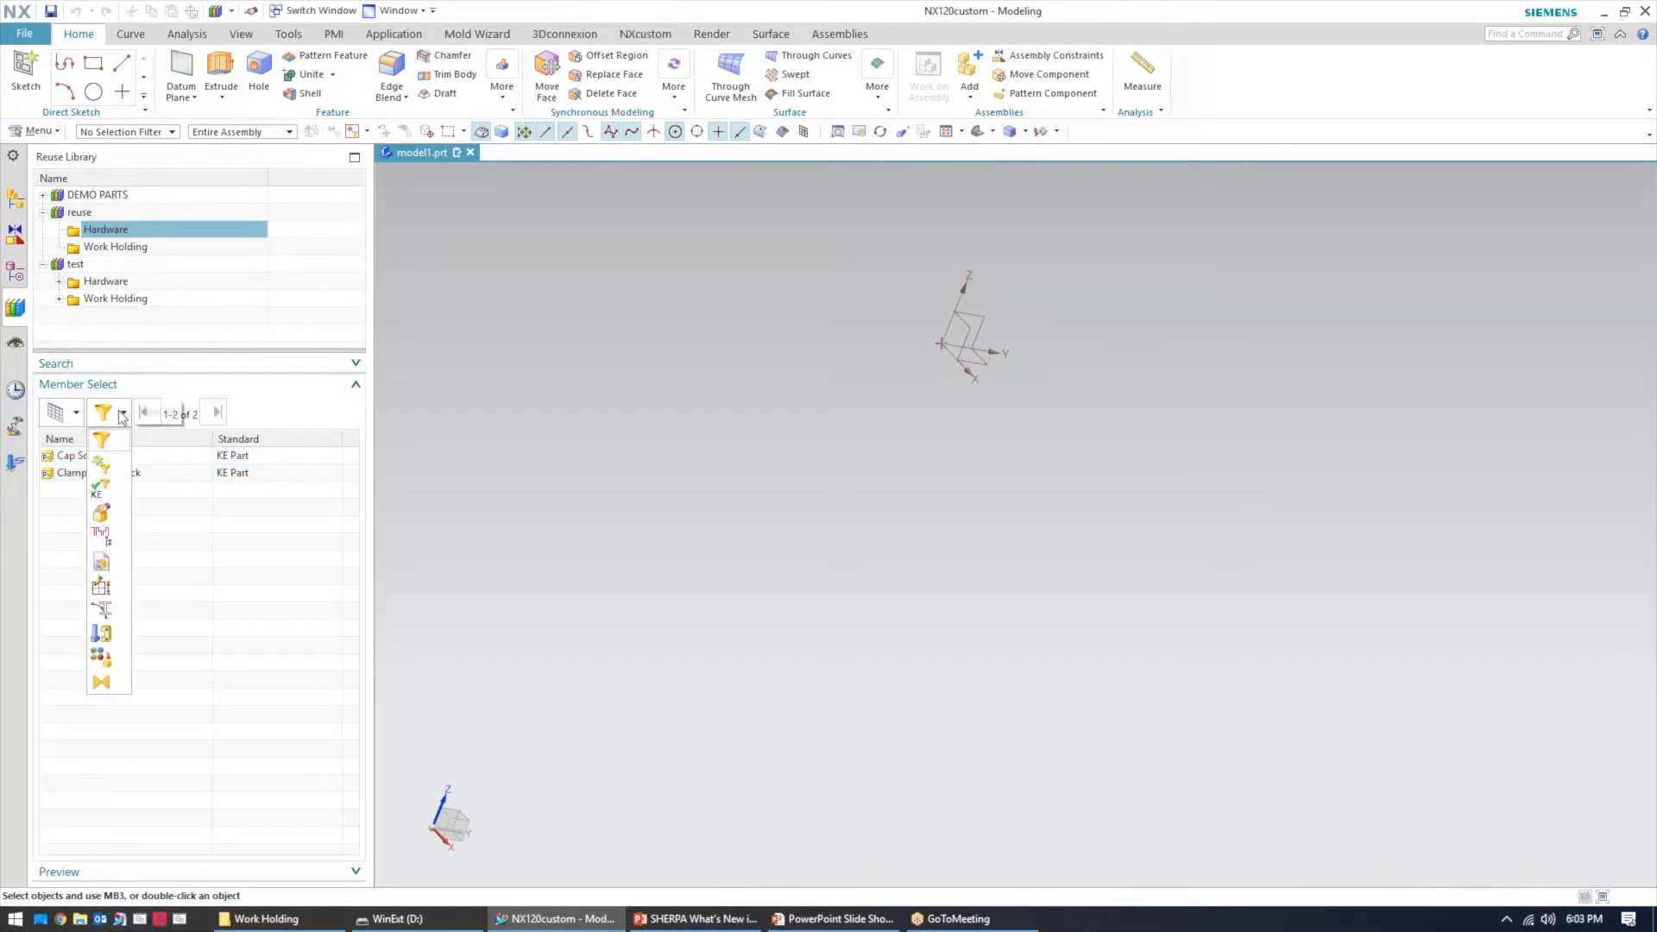
left_click(98, 491)
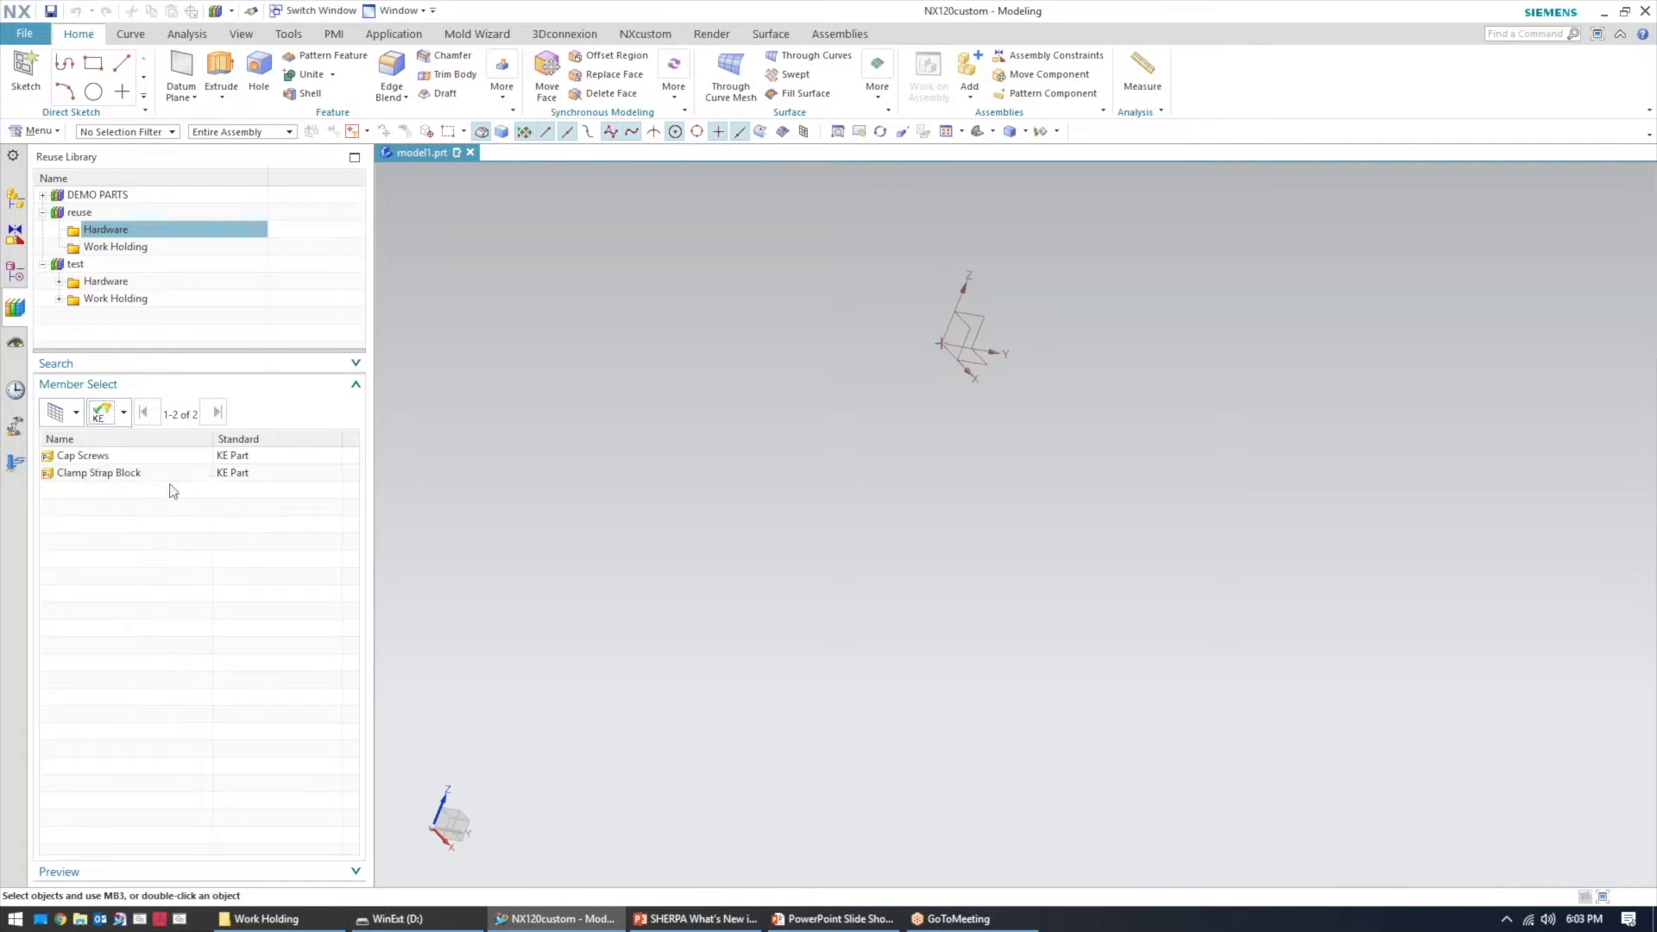
Add the Cap Screws part to the model, setting THREAD_DIA to 0.5 and THREAD_LENGTH to 1
left_click(71, 464)
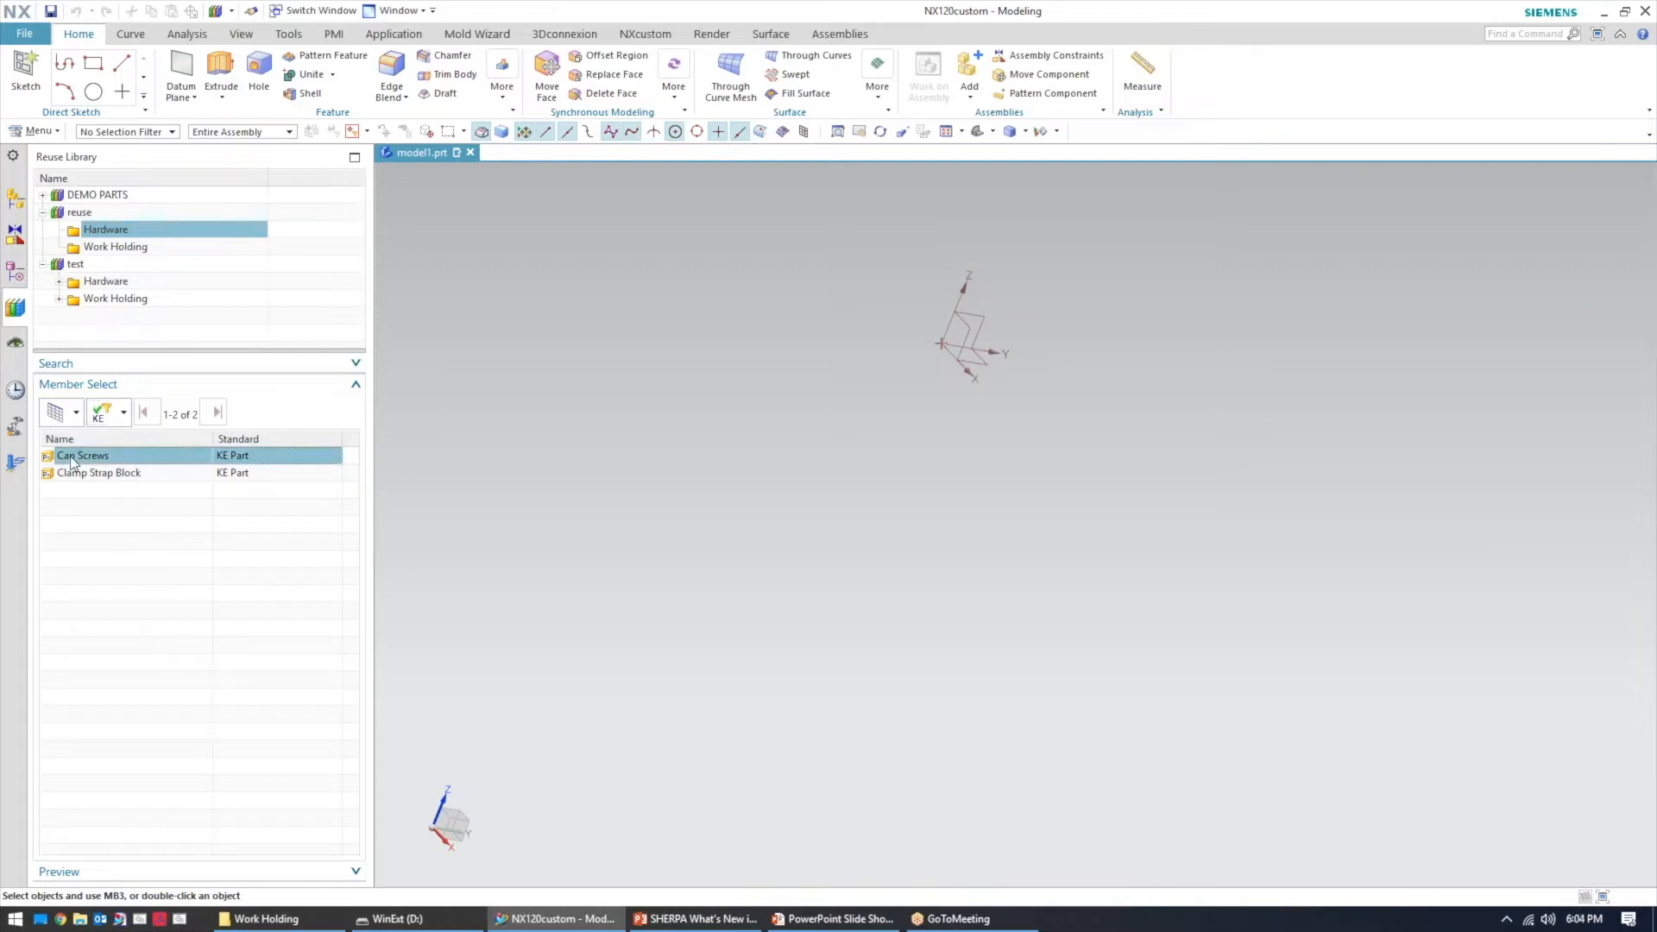
left_click_drag(73, 464, 634, 481)
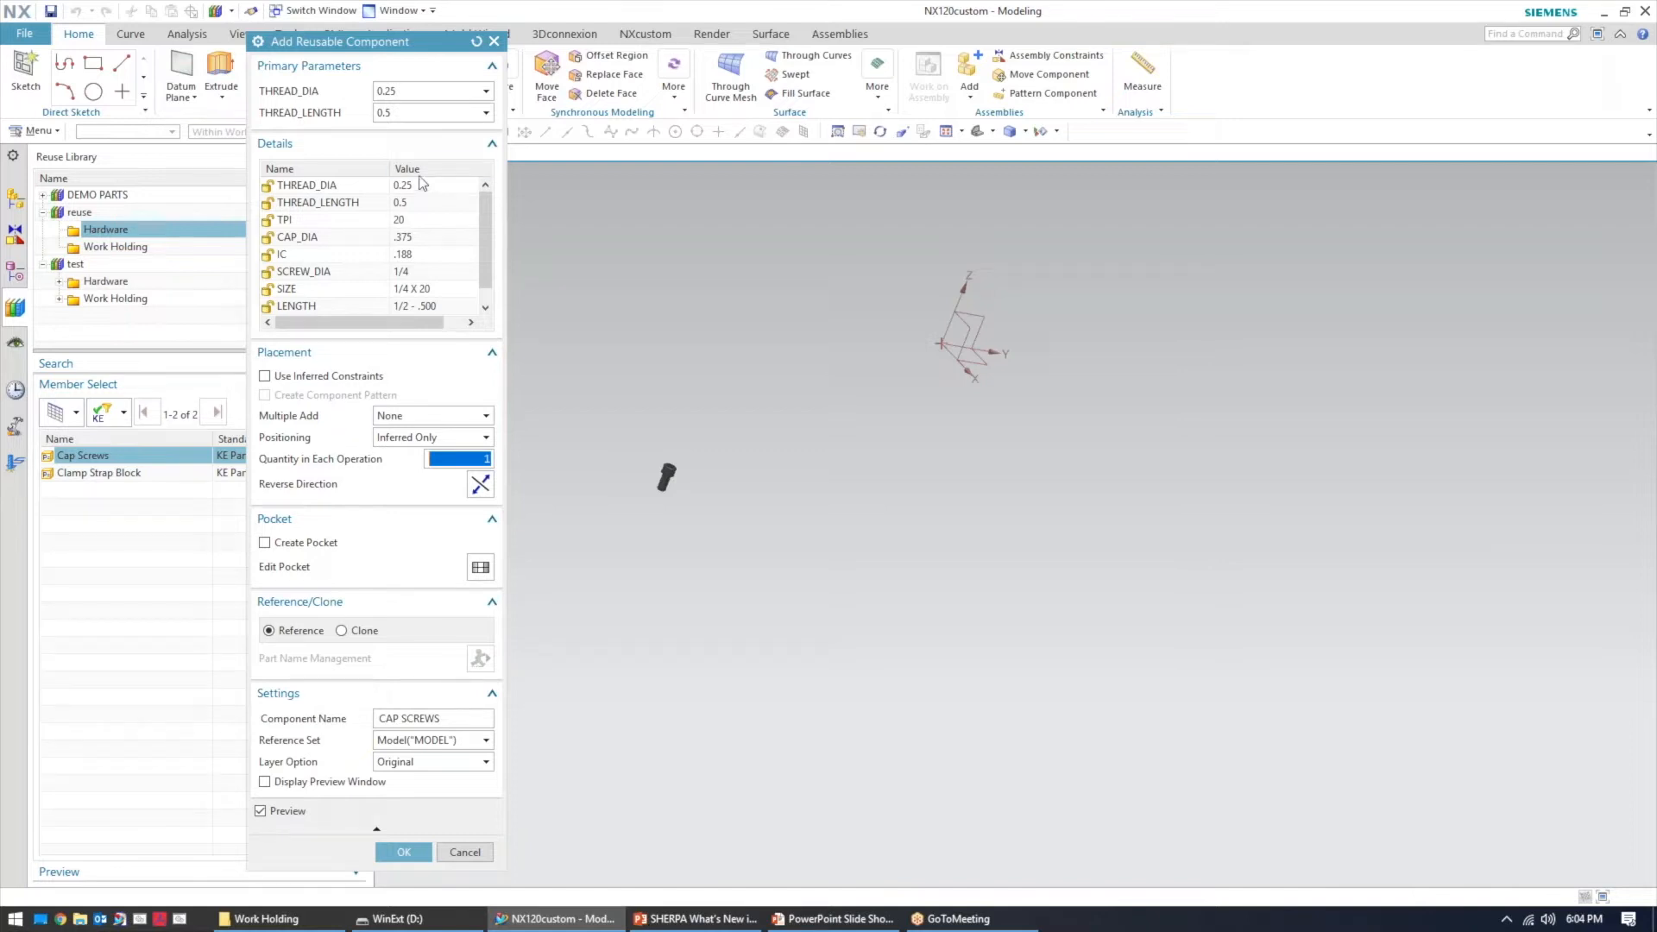
left_click(403, 93)
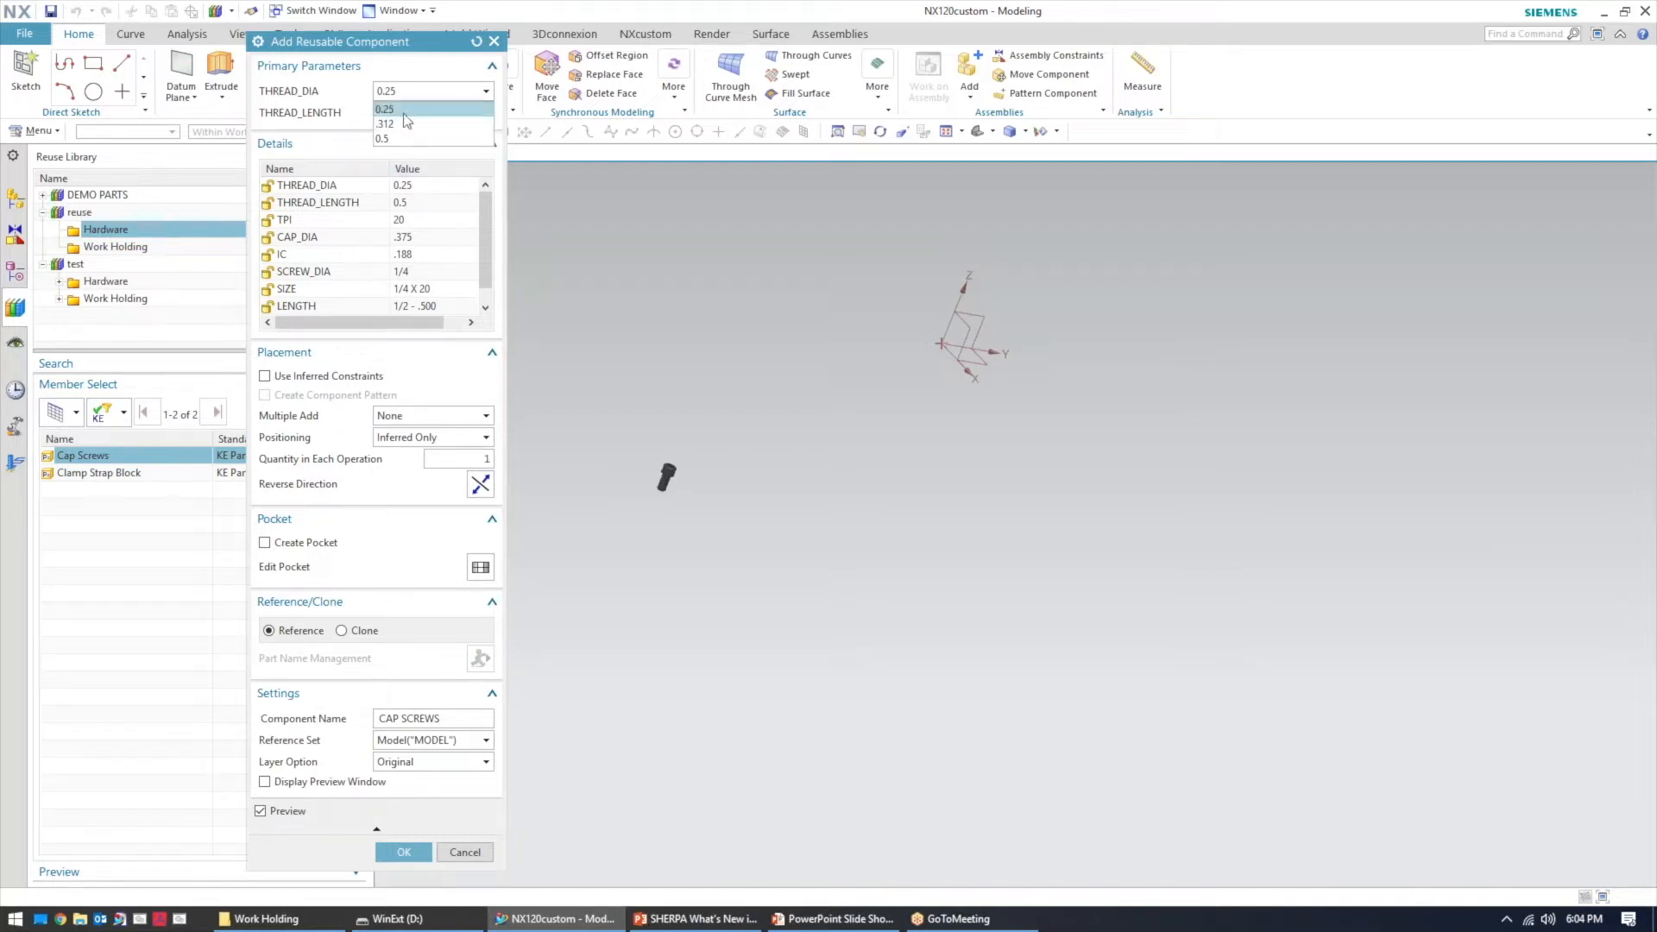
left_click(382, 138)
left_click(431, 113)
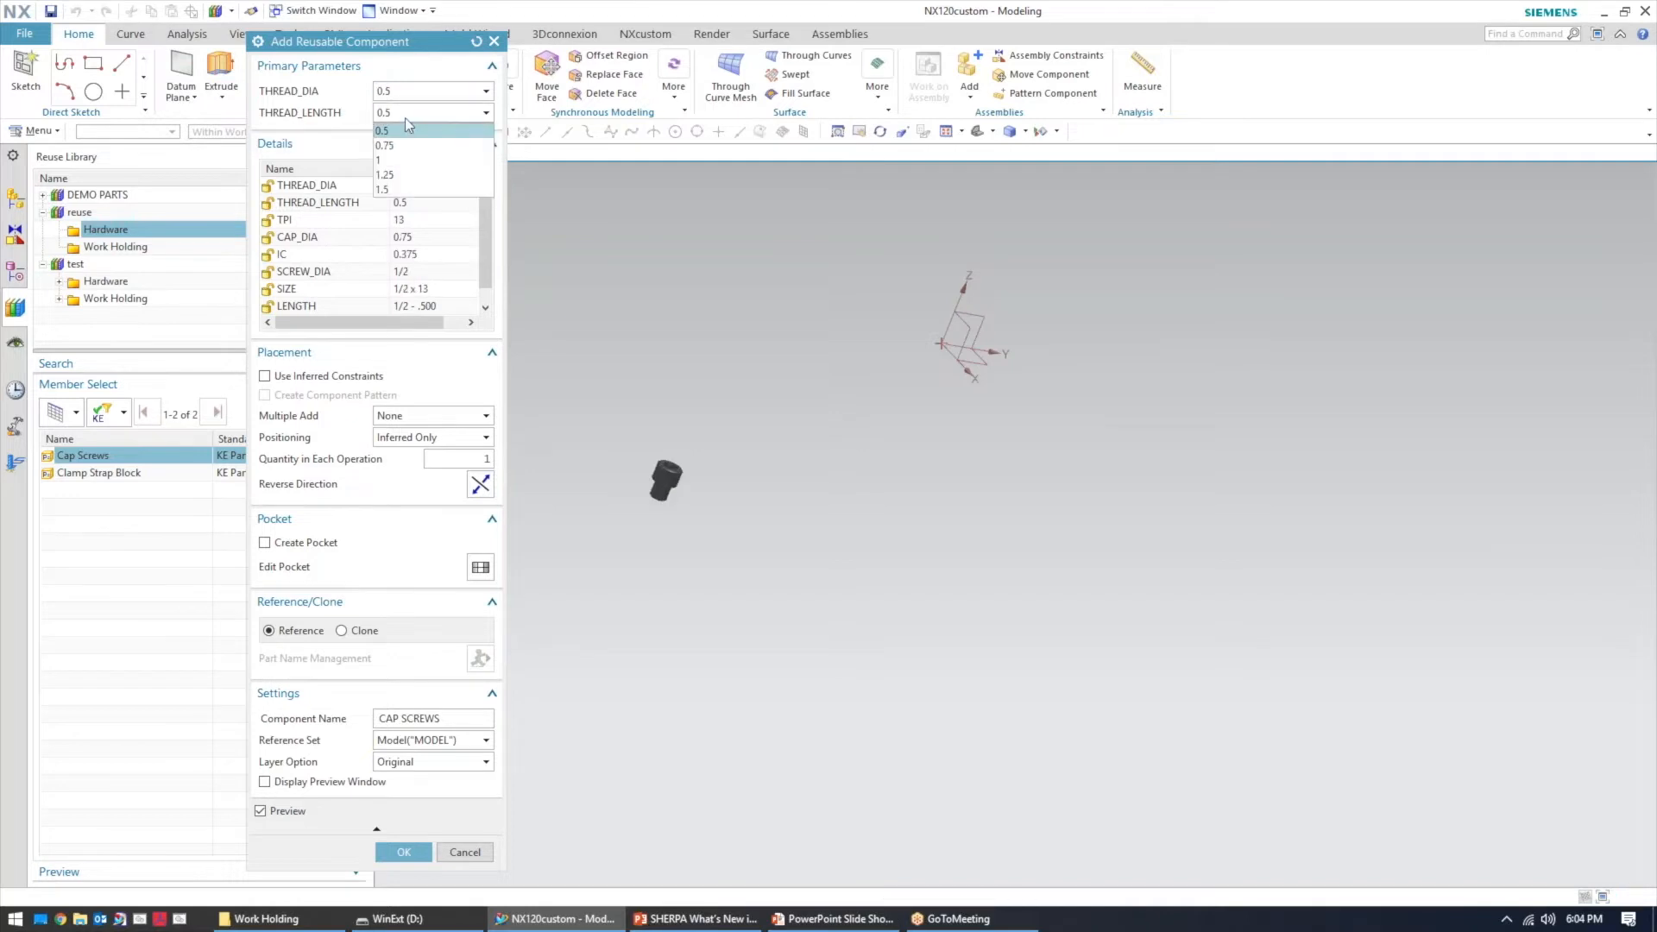
left_click(379, 160)
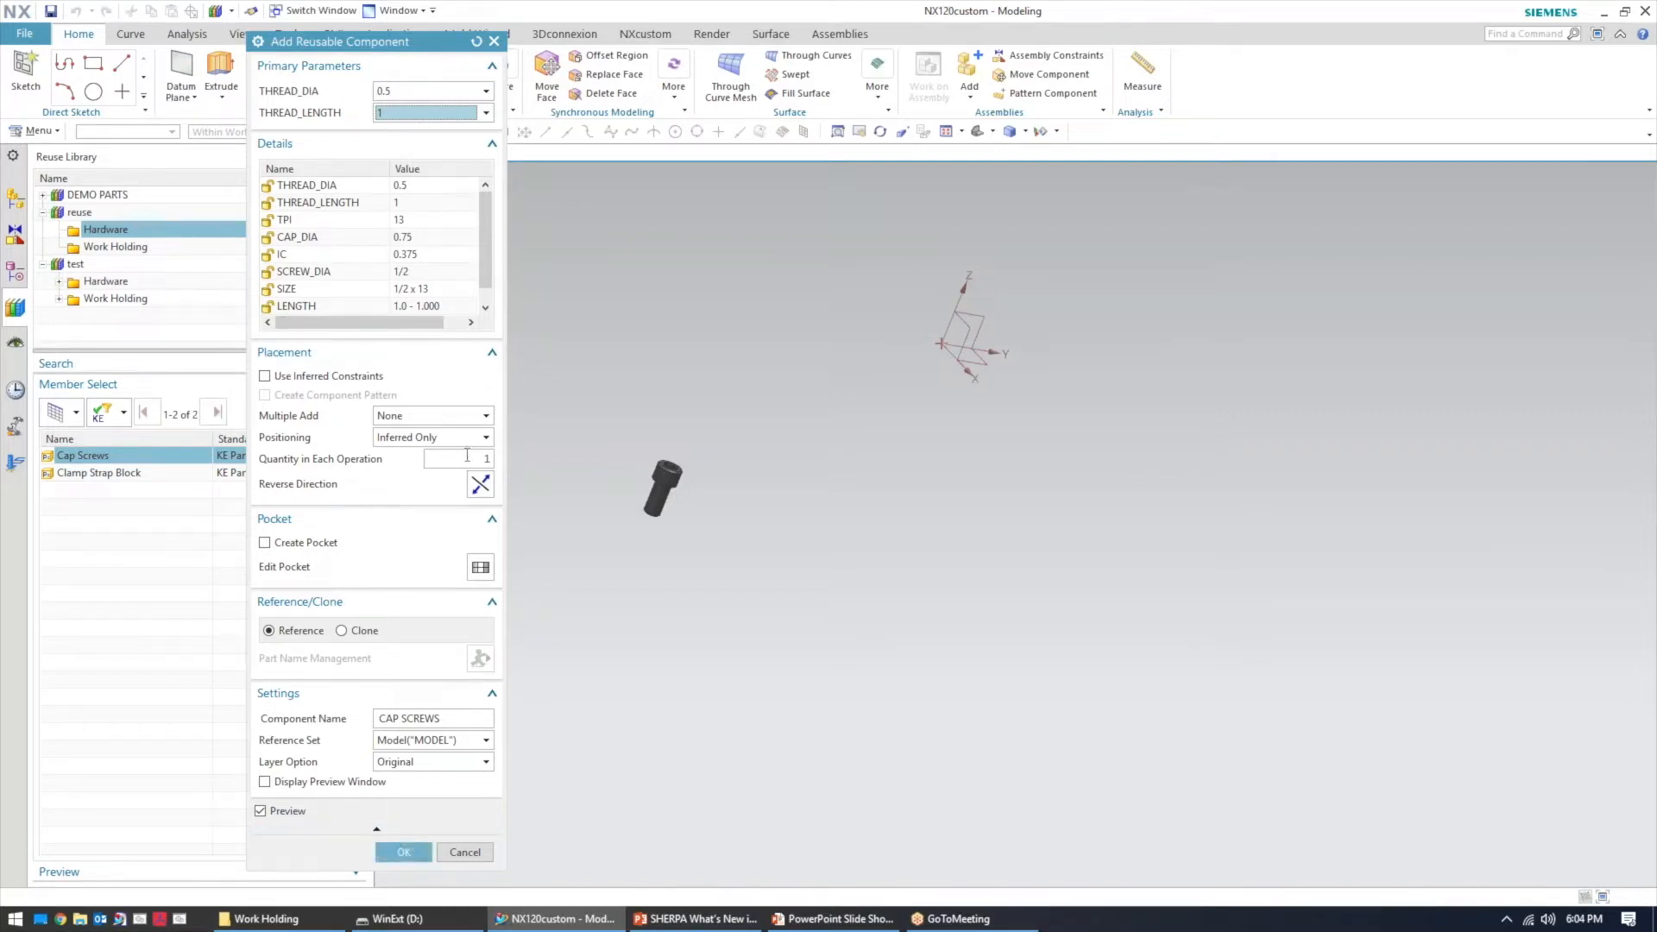
Set the quantity in each operation to 2
left_click(473, 459)
type("2")
key("Return")
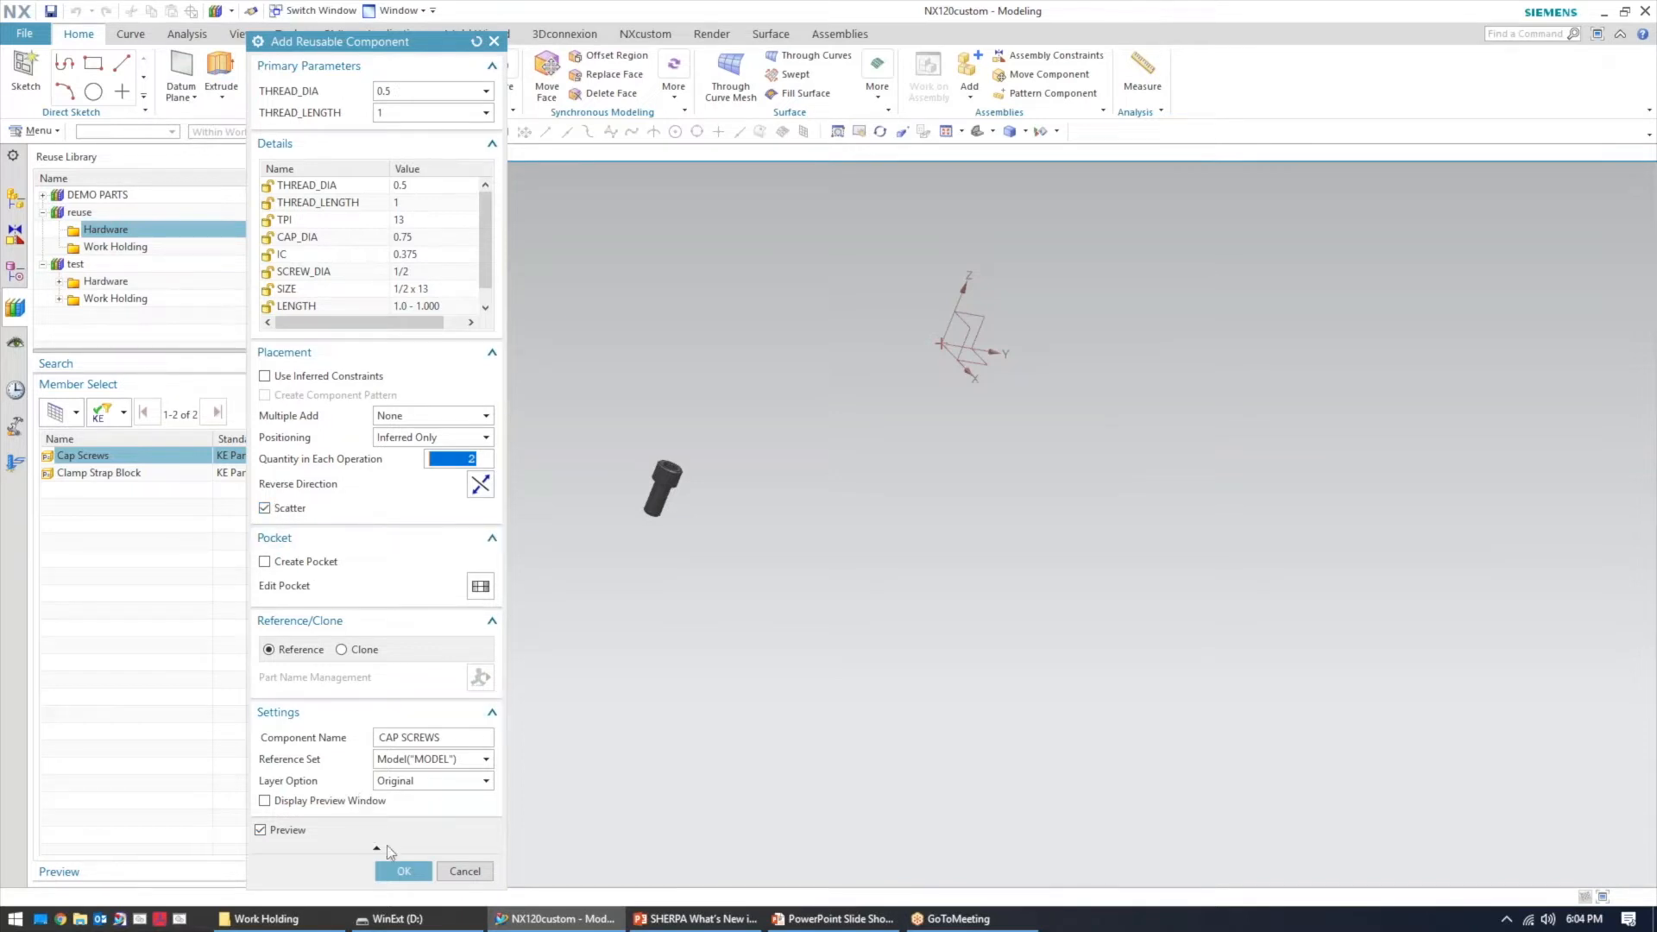
Place the two cap screws in the model and unpack their grouped assembly entry into separate components
left_click(403, 871)
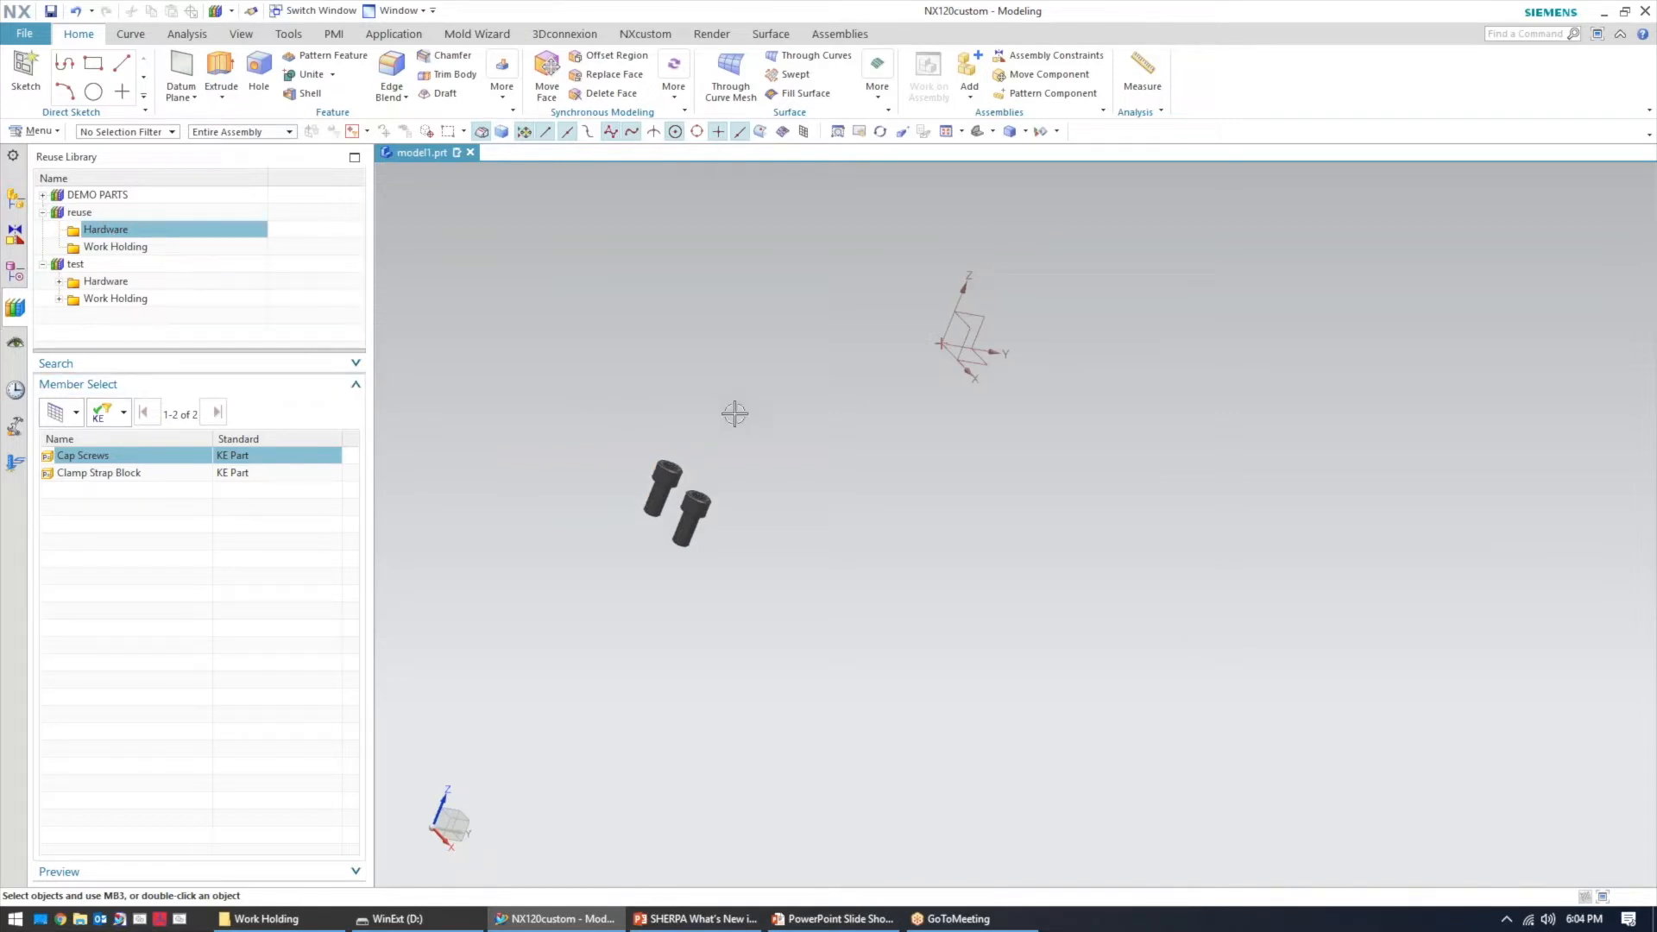
key("Home")
left_click(17, 200)
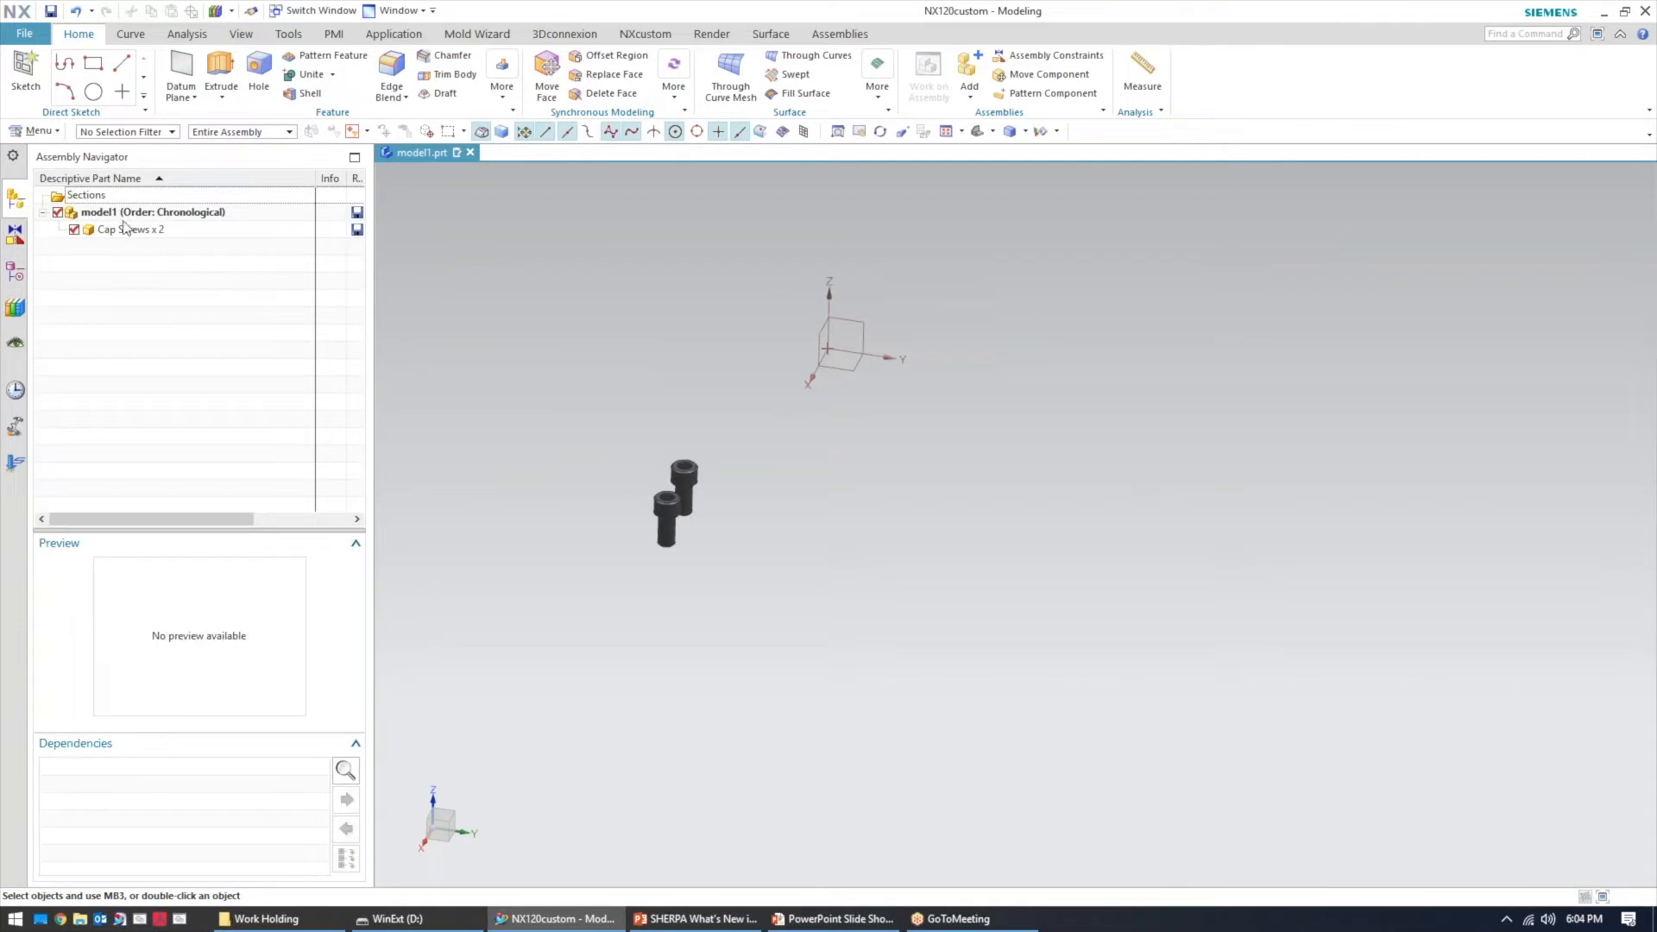
left_click(128, 229)
right_click(146, 233)
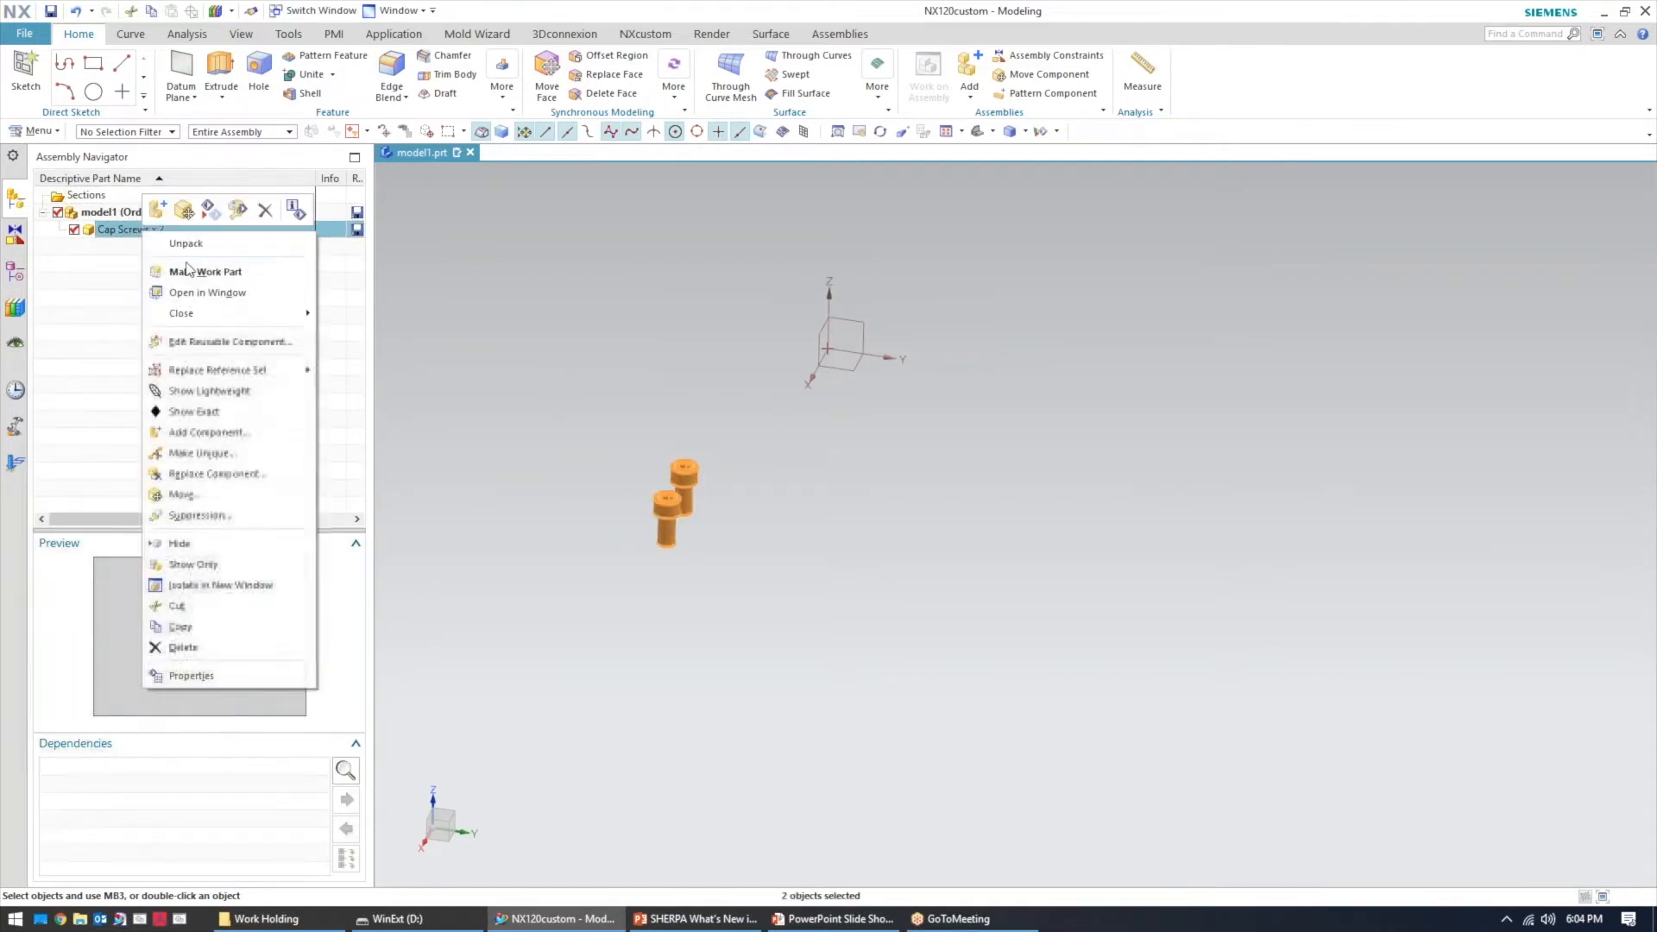
left_click(186, 244)
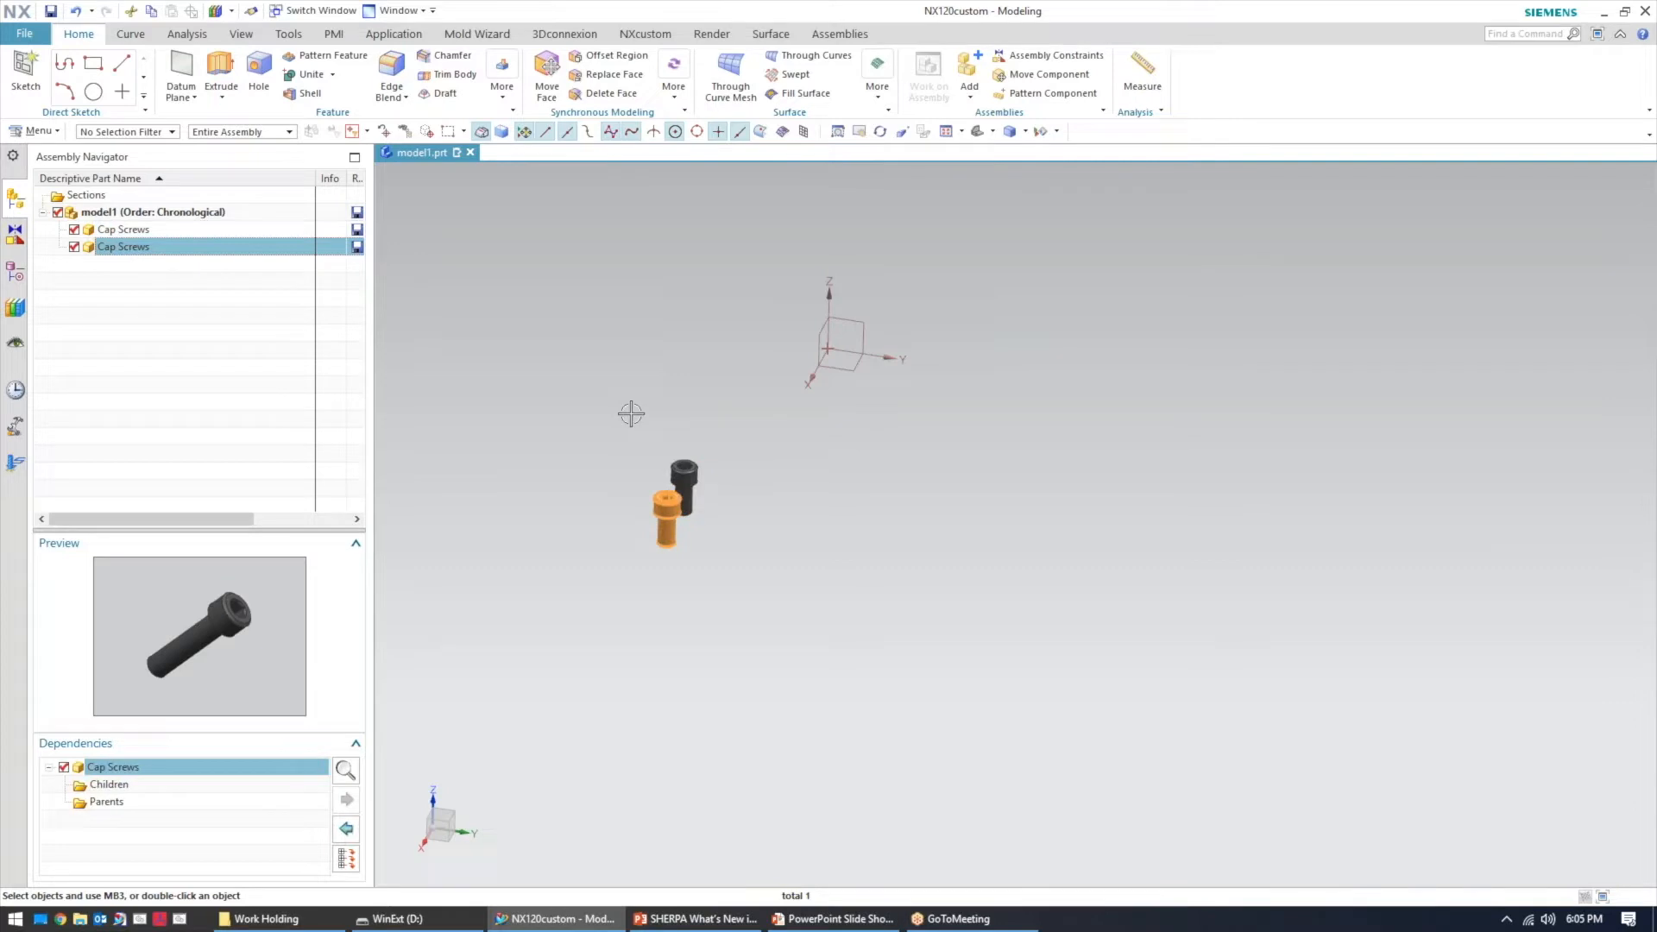
Add the 5th_axis_vise from the reuse library's Work Holding folder to the model with Jaw_Opening set to 5
left_click(16, 273)
left_click(16, 307)
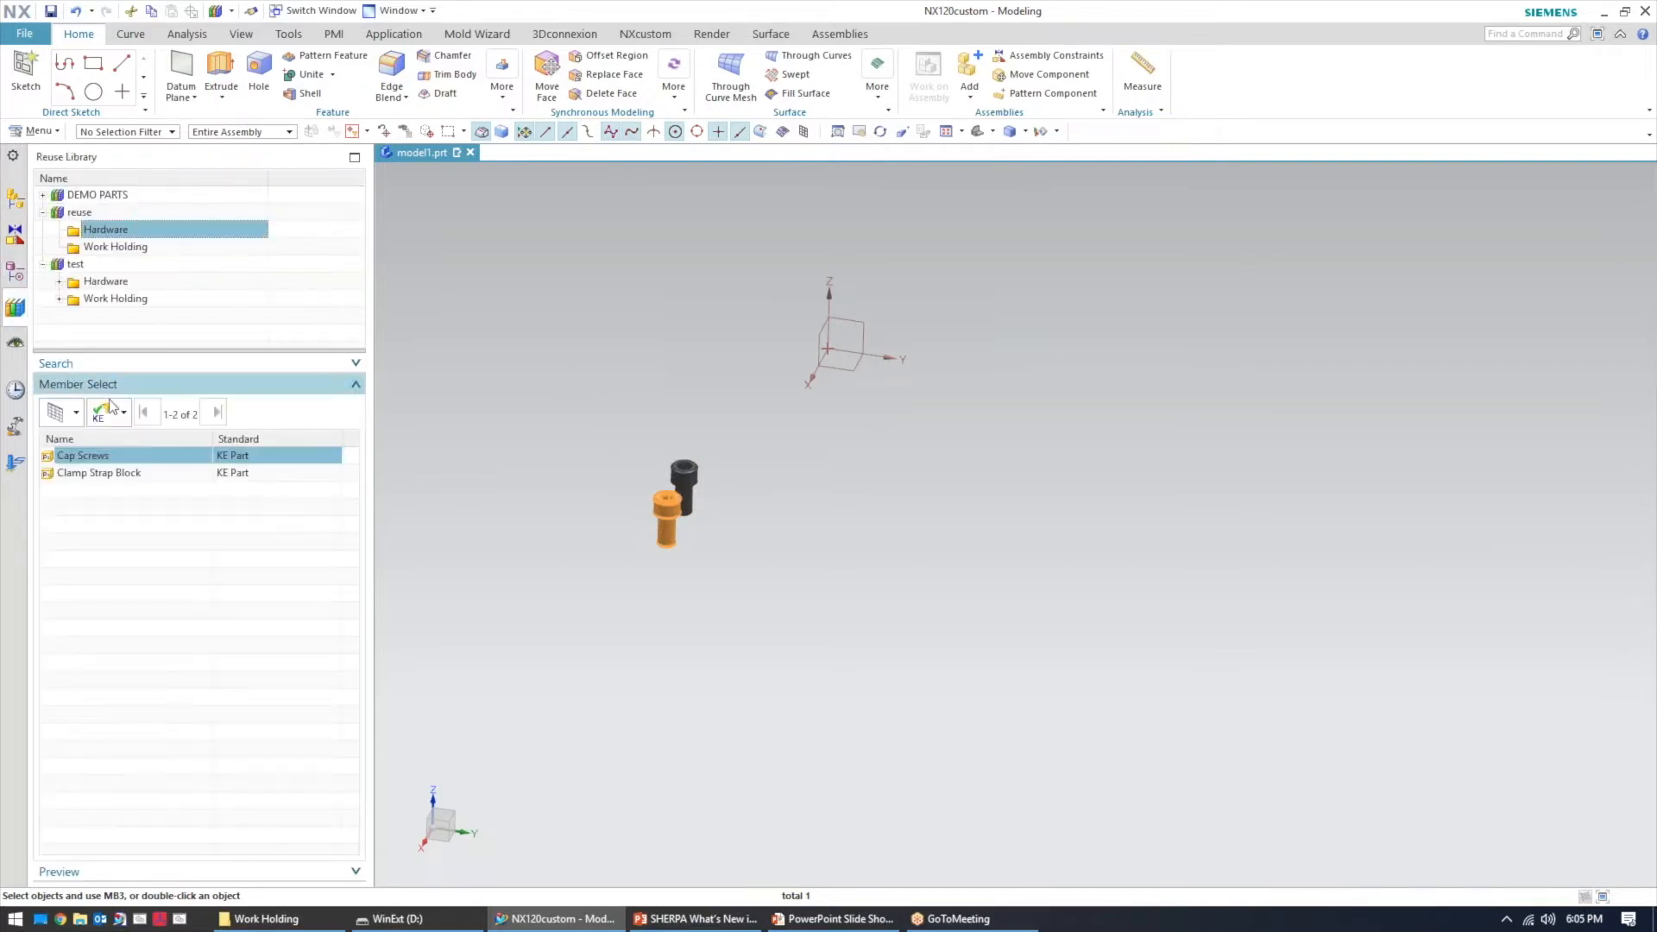
left_click(128, 248)
double_click(113, 456)
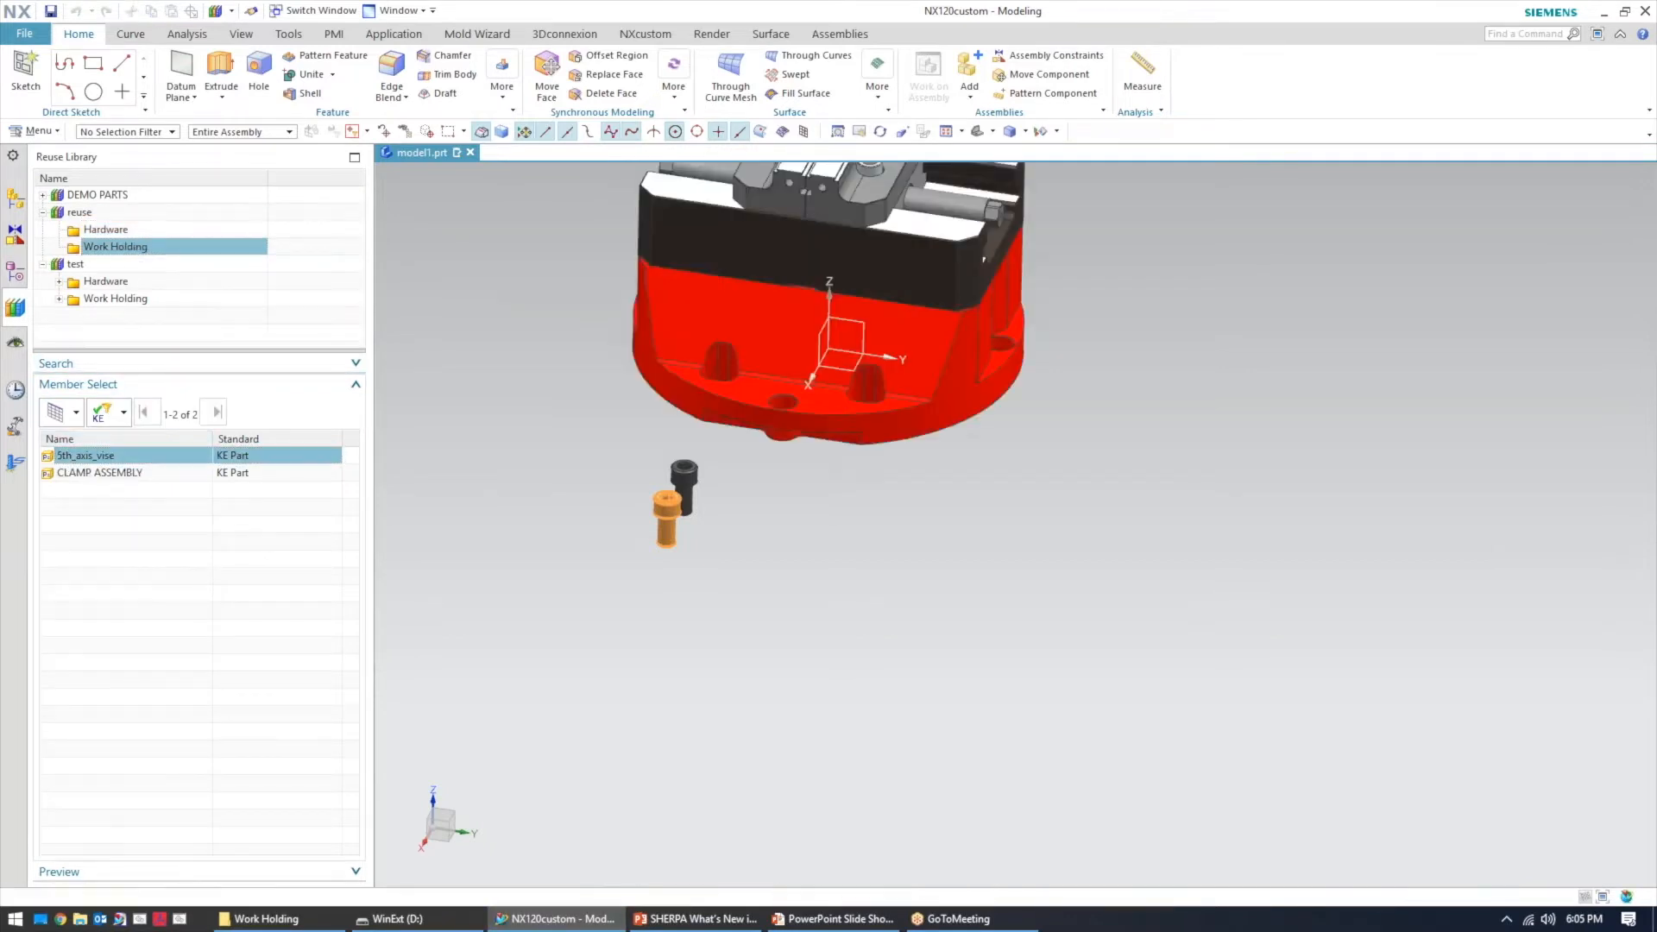
scroll(943, 339, "down", 2)
middle_click_drag(861, 297, 914, 401, "shift")
scroll(913, 363, "up", 3)
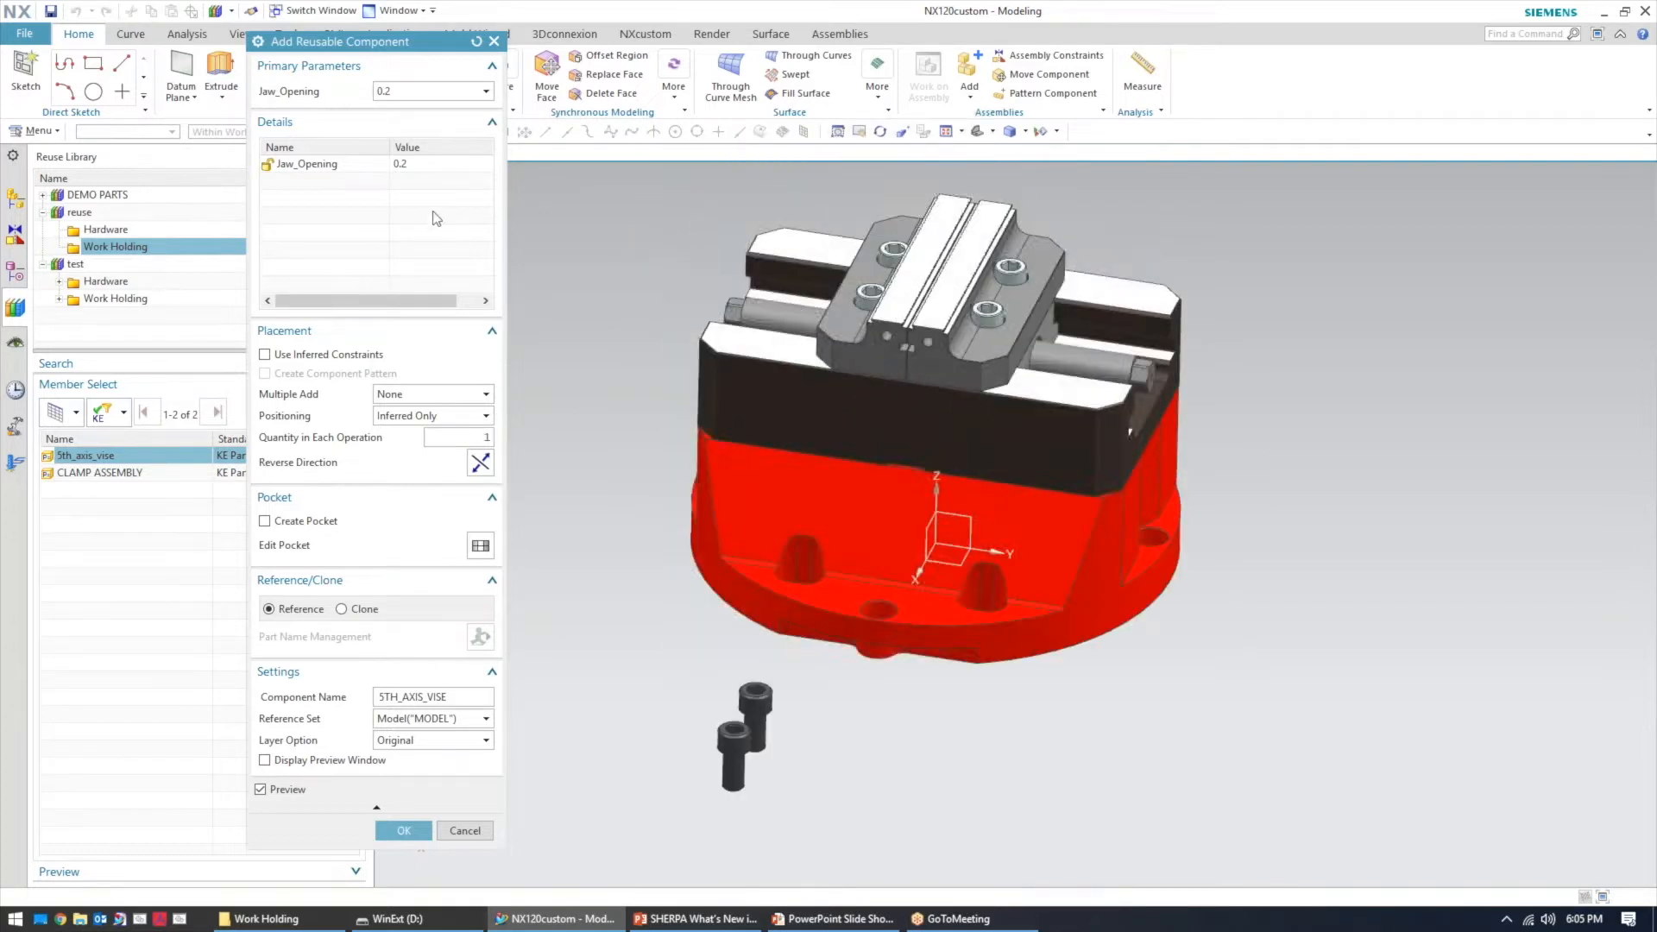
left_click(411, 165)
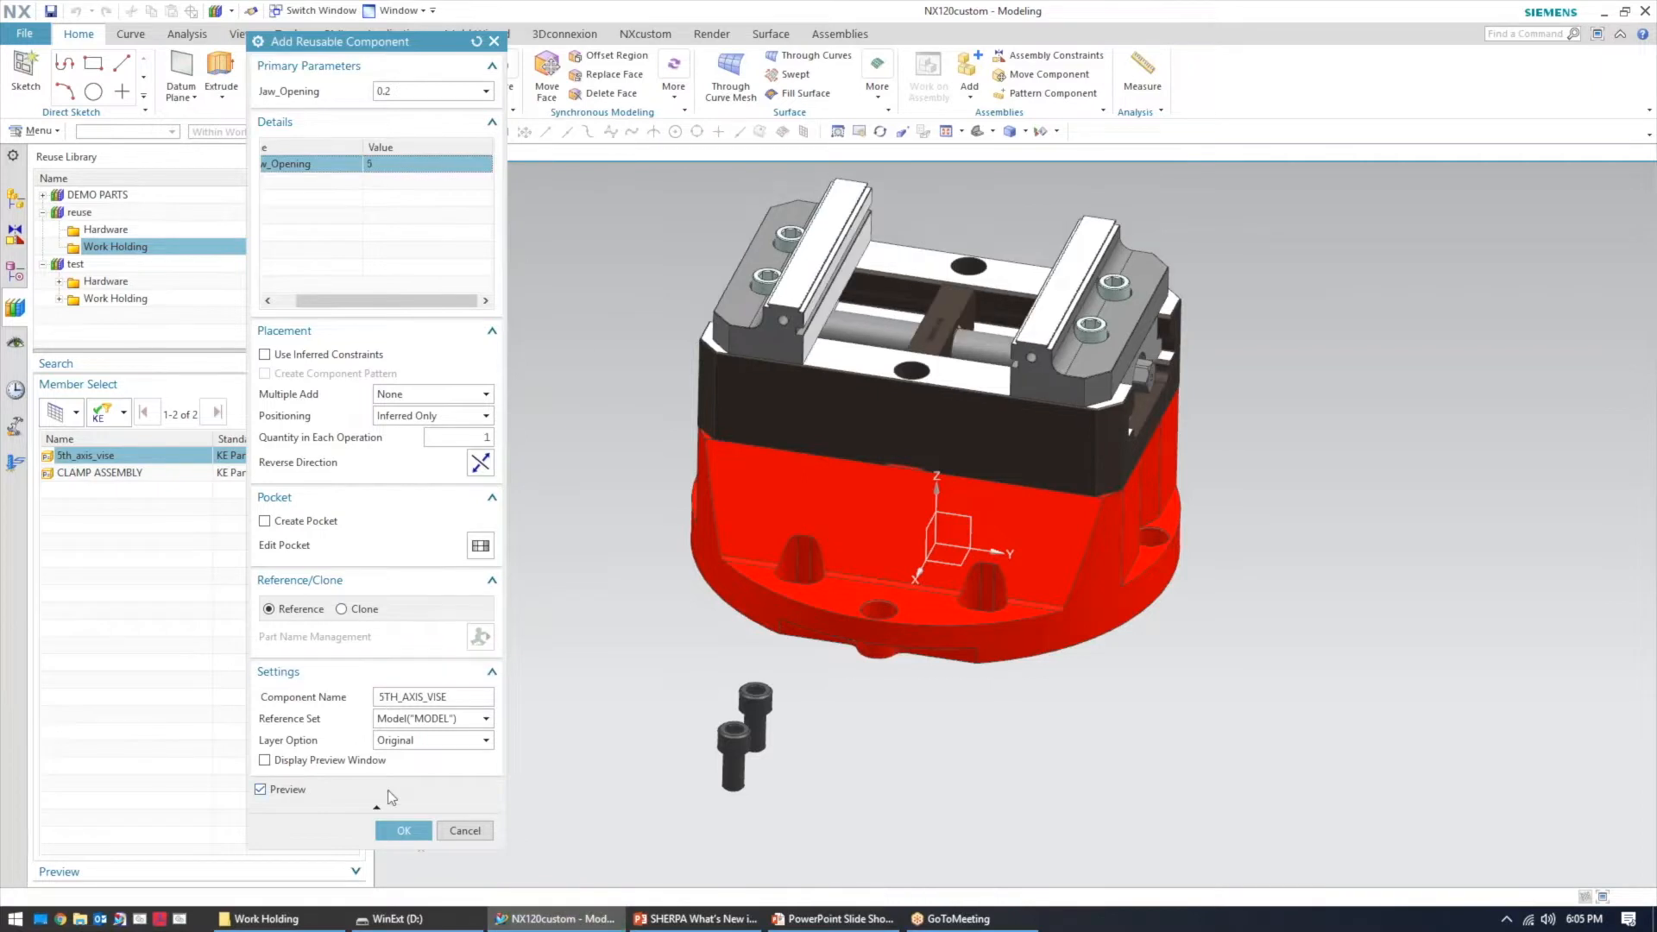
left_click(399, 829)
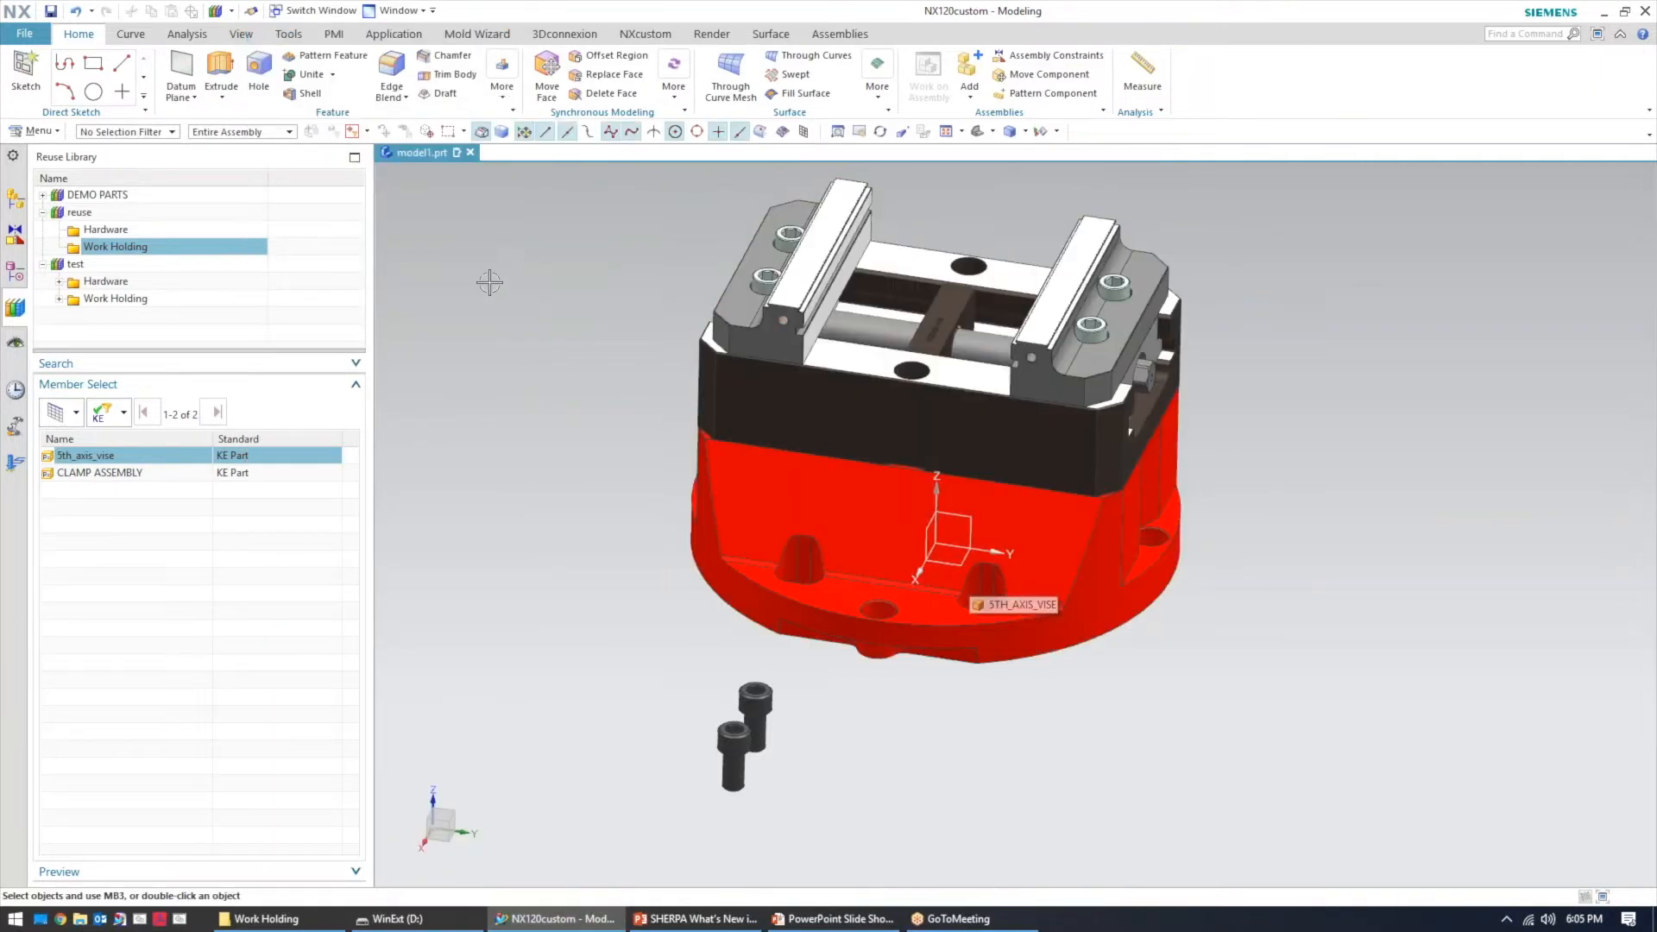
Open the CLAMP ASSEMBLY.xlsx spreadsheet from the Work Holding folder to review its parameter table
left_click(16, 197)
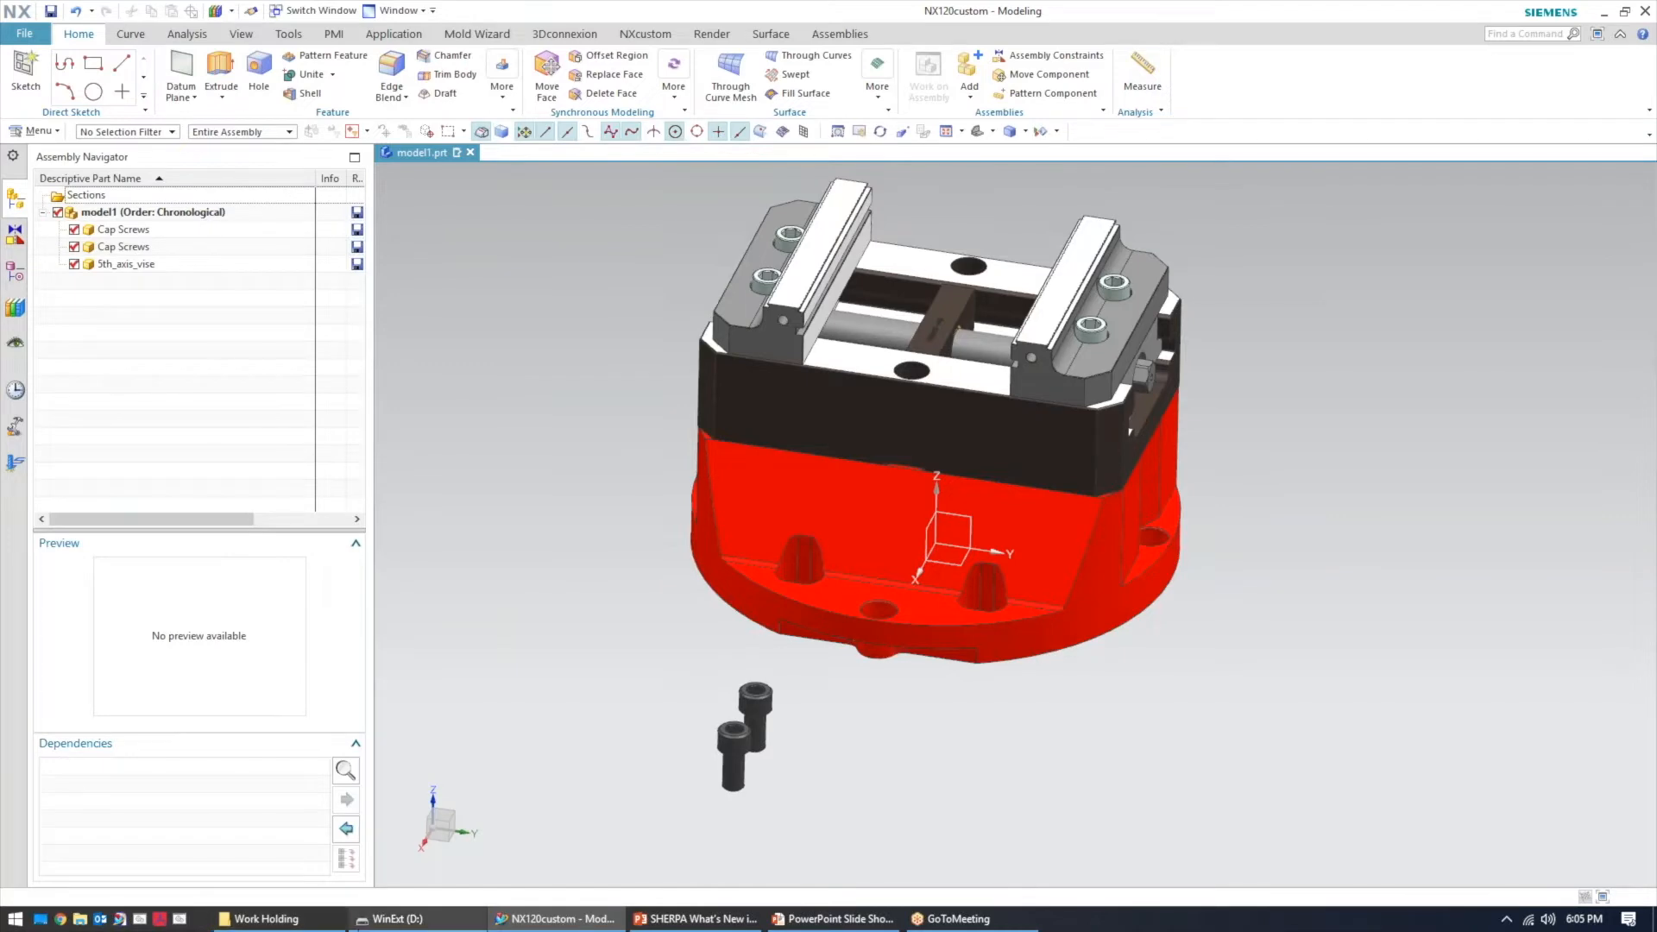
left_click(268, 919)
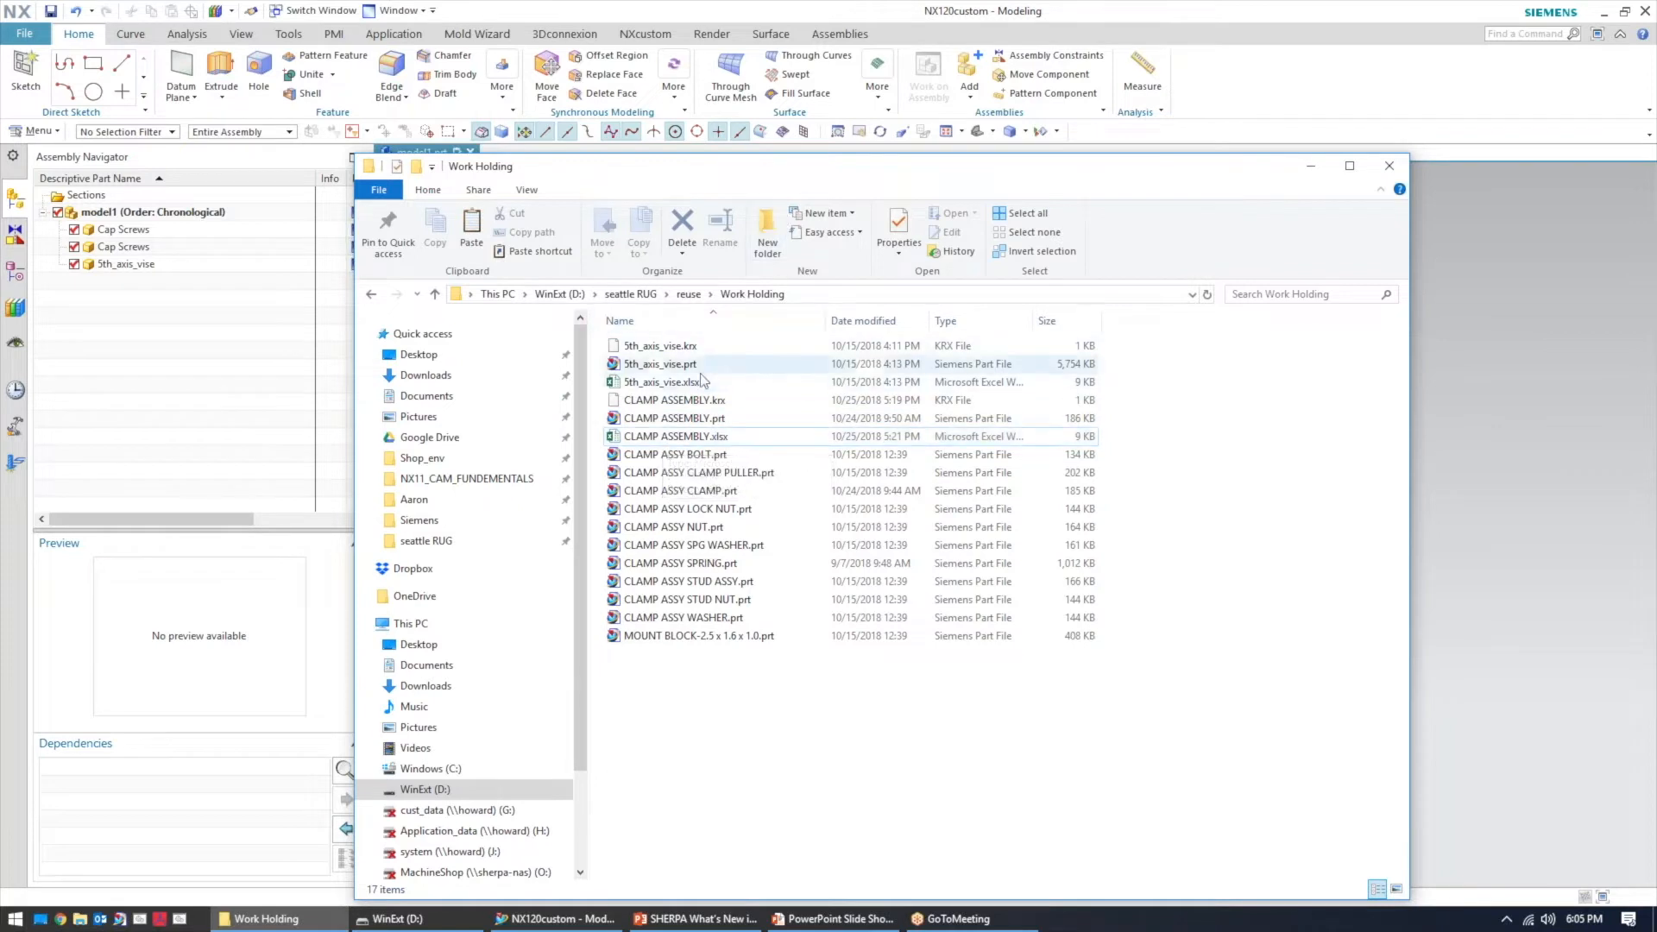
left_click(698, 439)
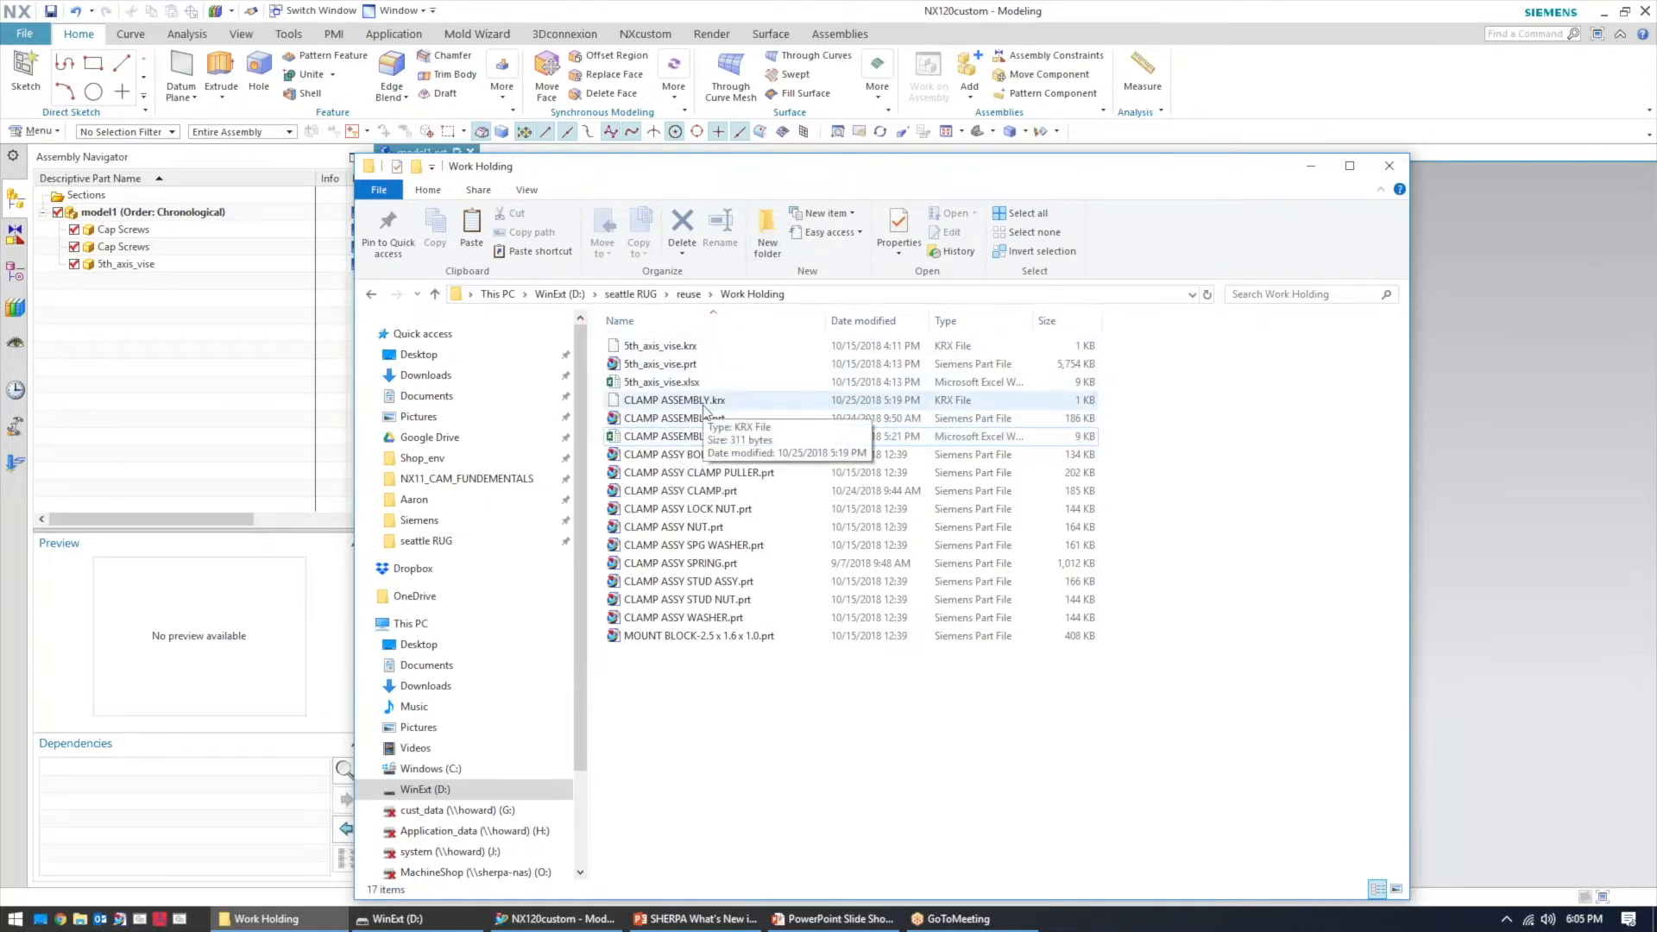
left_click(697, 437)
double_click(696, 438)
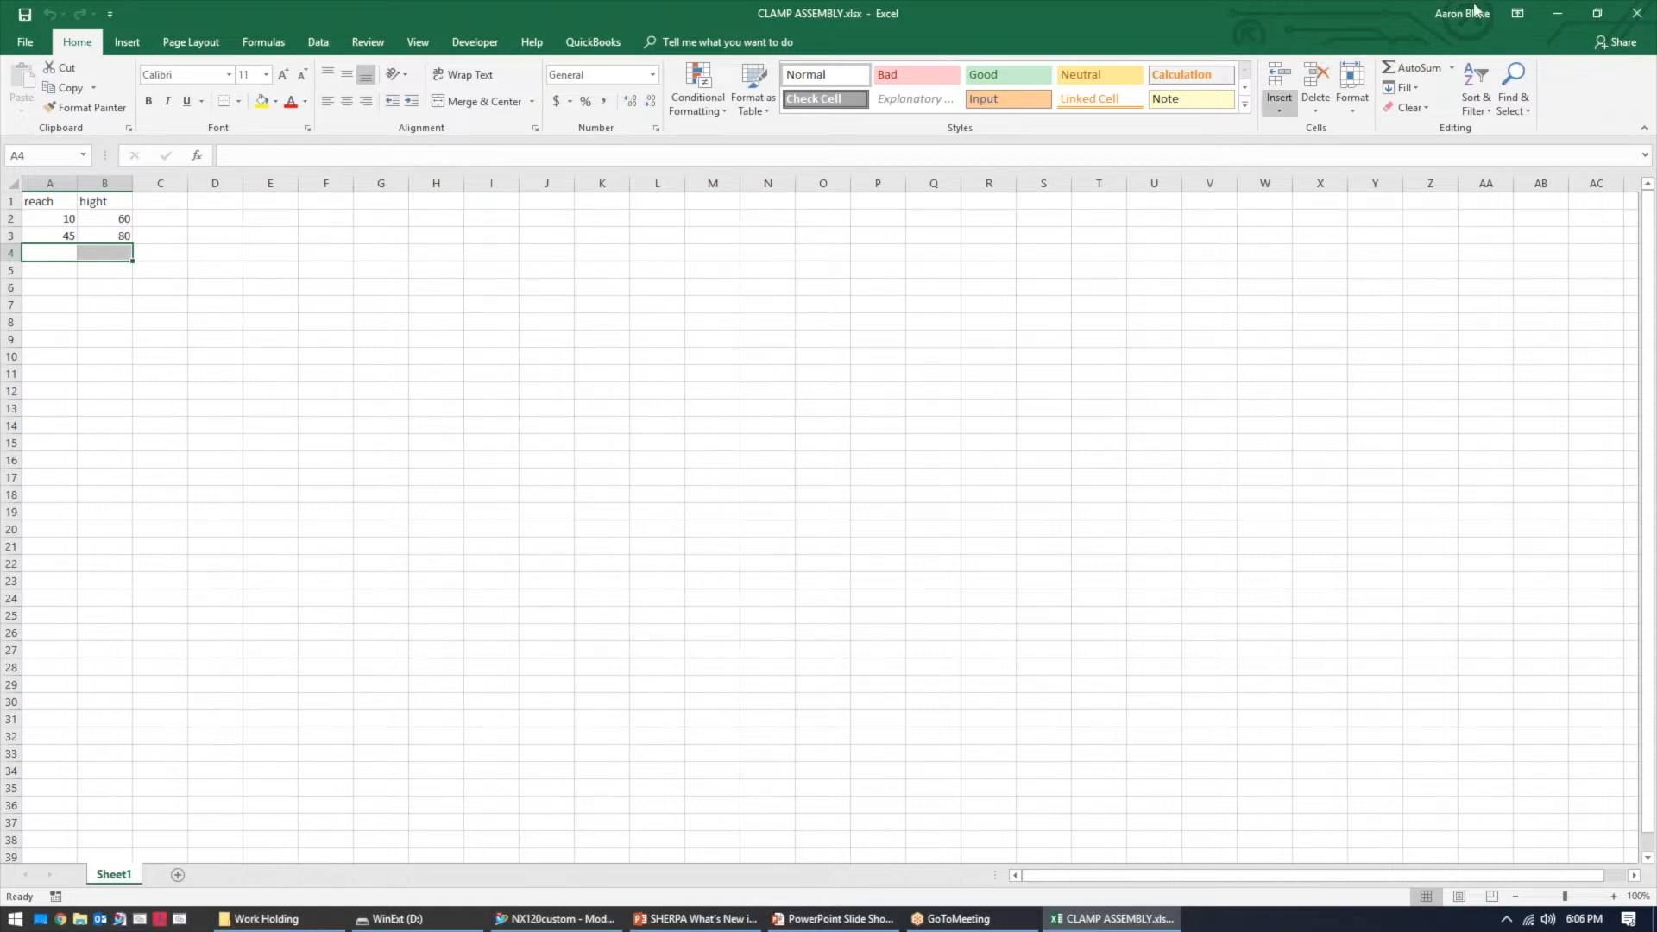
left_click(1554, 13)
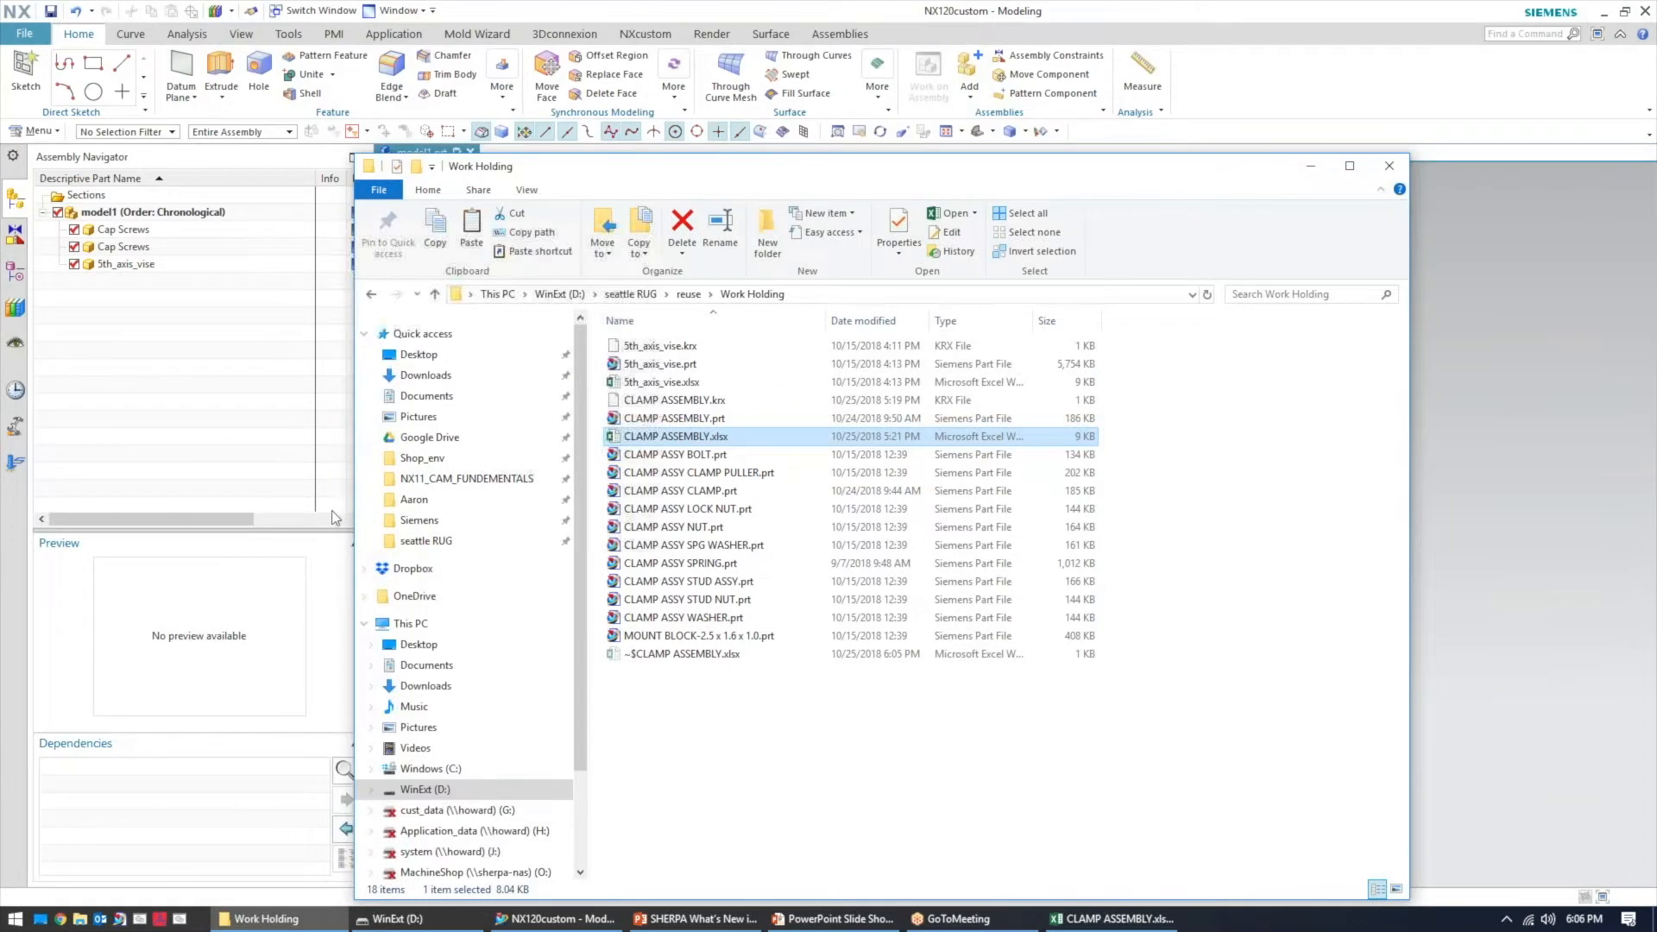
left_click(1312, 167)
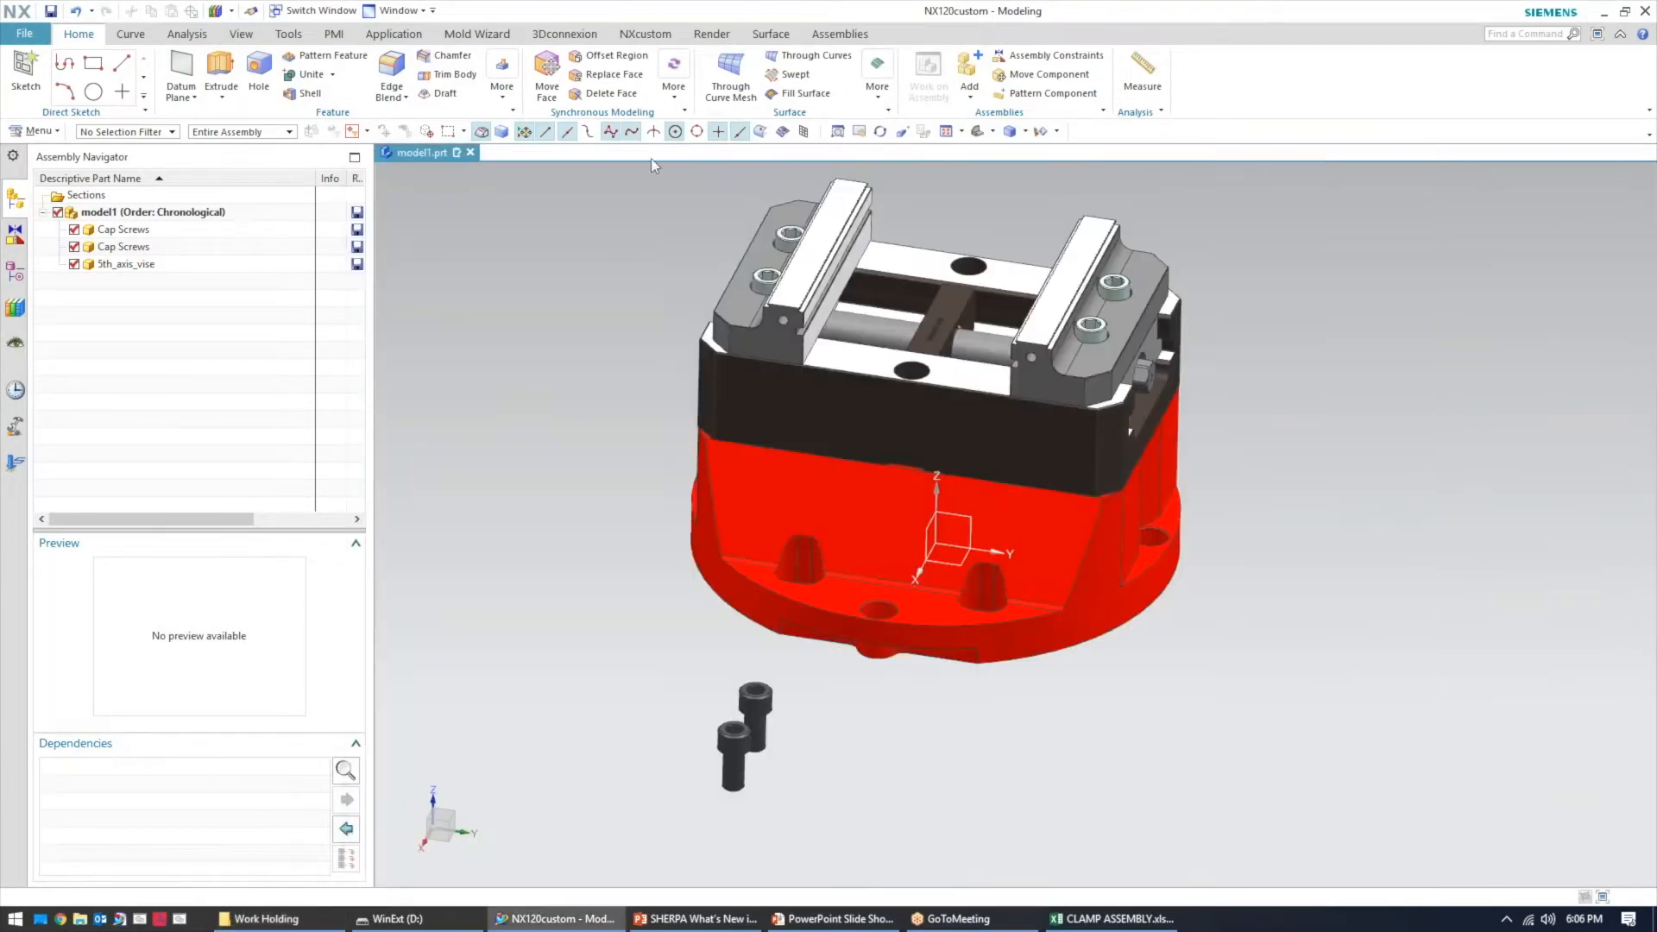
Open the CLAMP ASSEMBLY member's KRX file for editing to review its parameters, then cancel
left_click(14, 308)
right_click(127, 474)
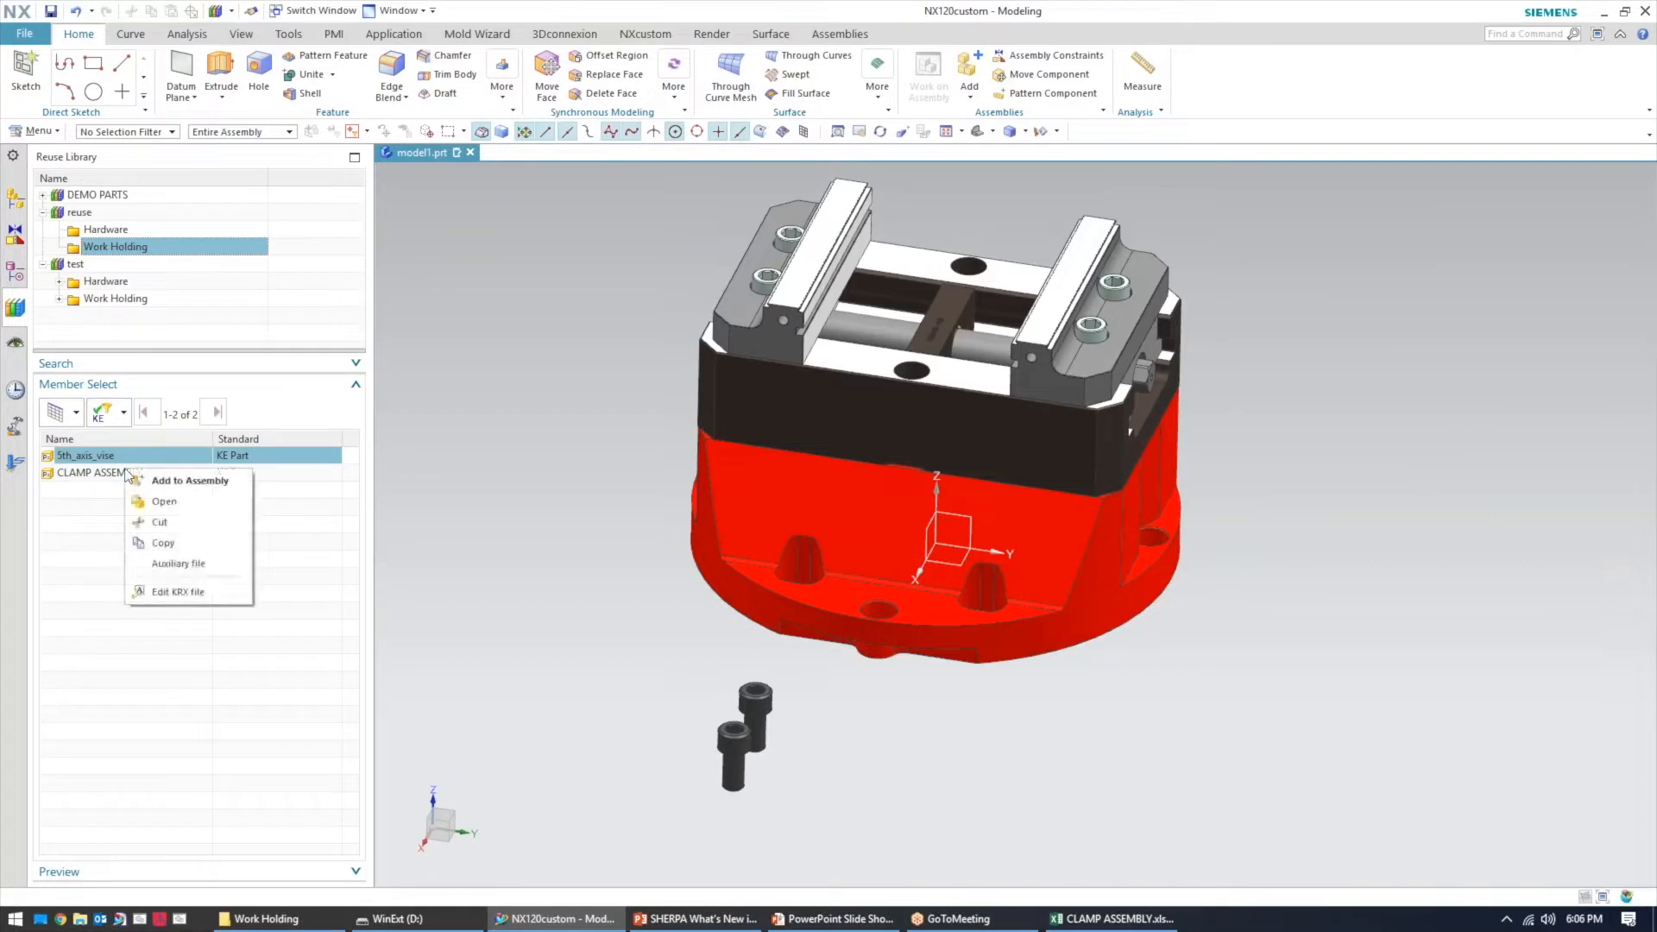
left_click(198, 587)
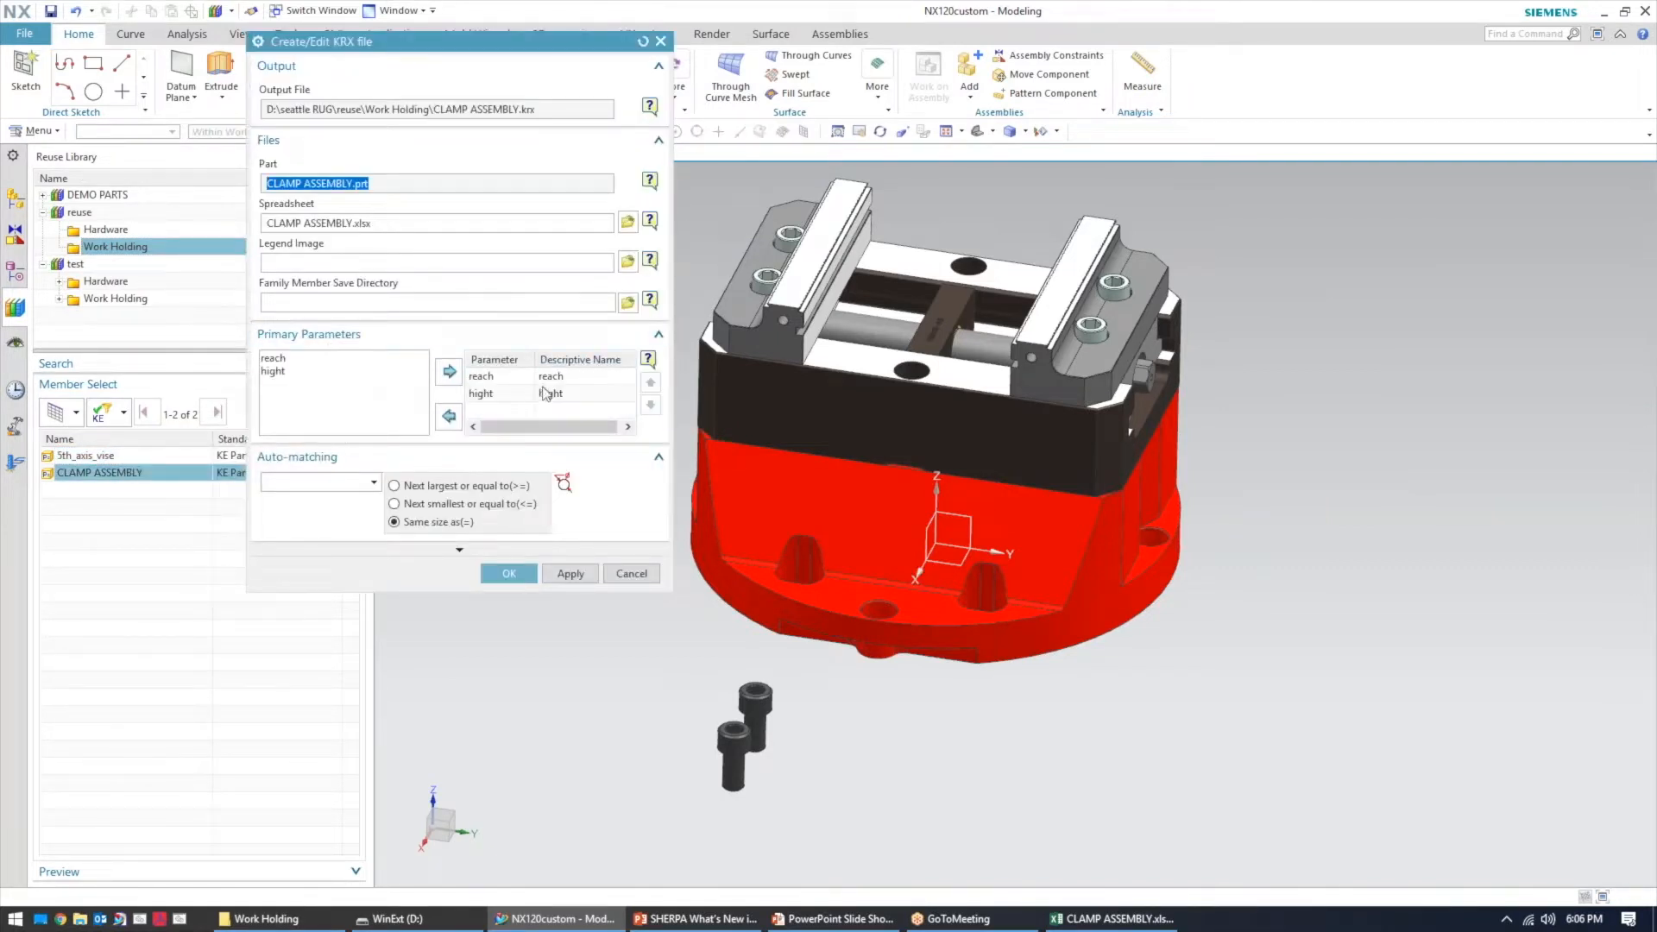
left_click(632, 574)
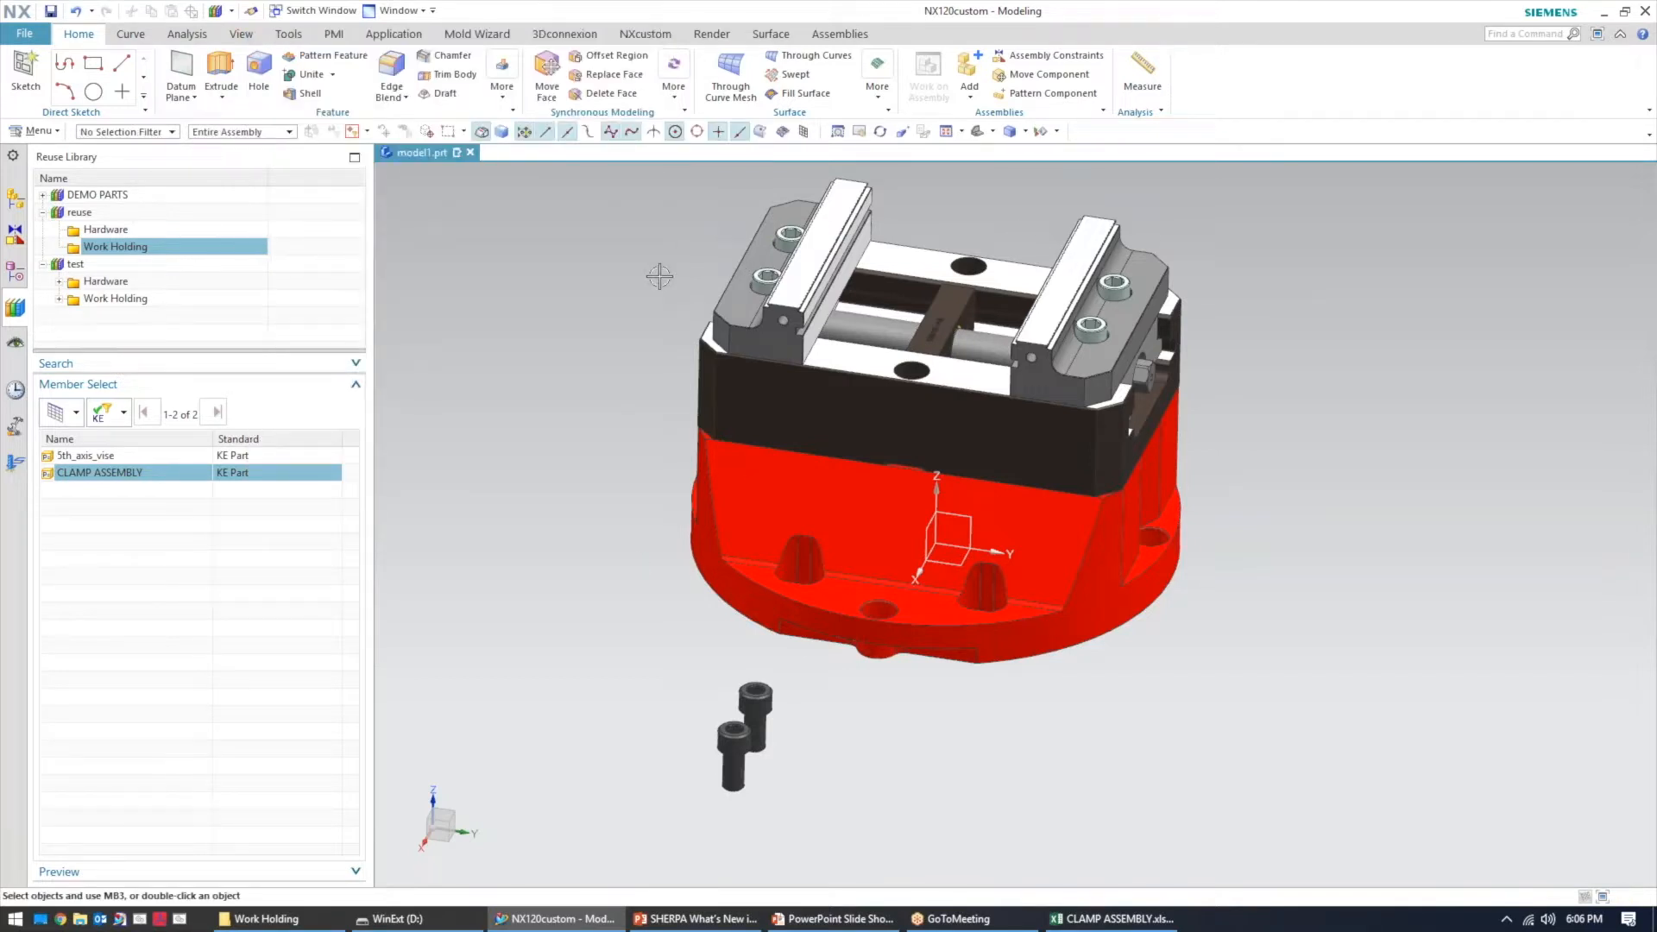
mouse_move(659, 276)
middle_mouse_down()
mouse_move(652, 325)
mouse_move(652, 302)
middle_mouse_up()
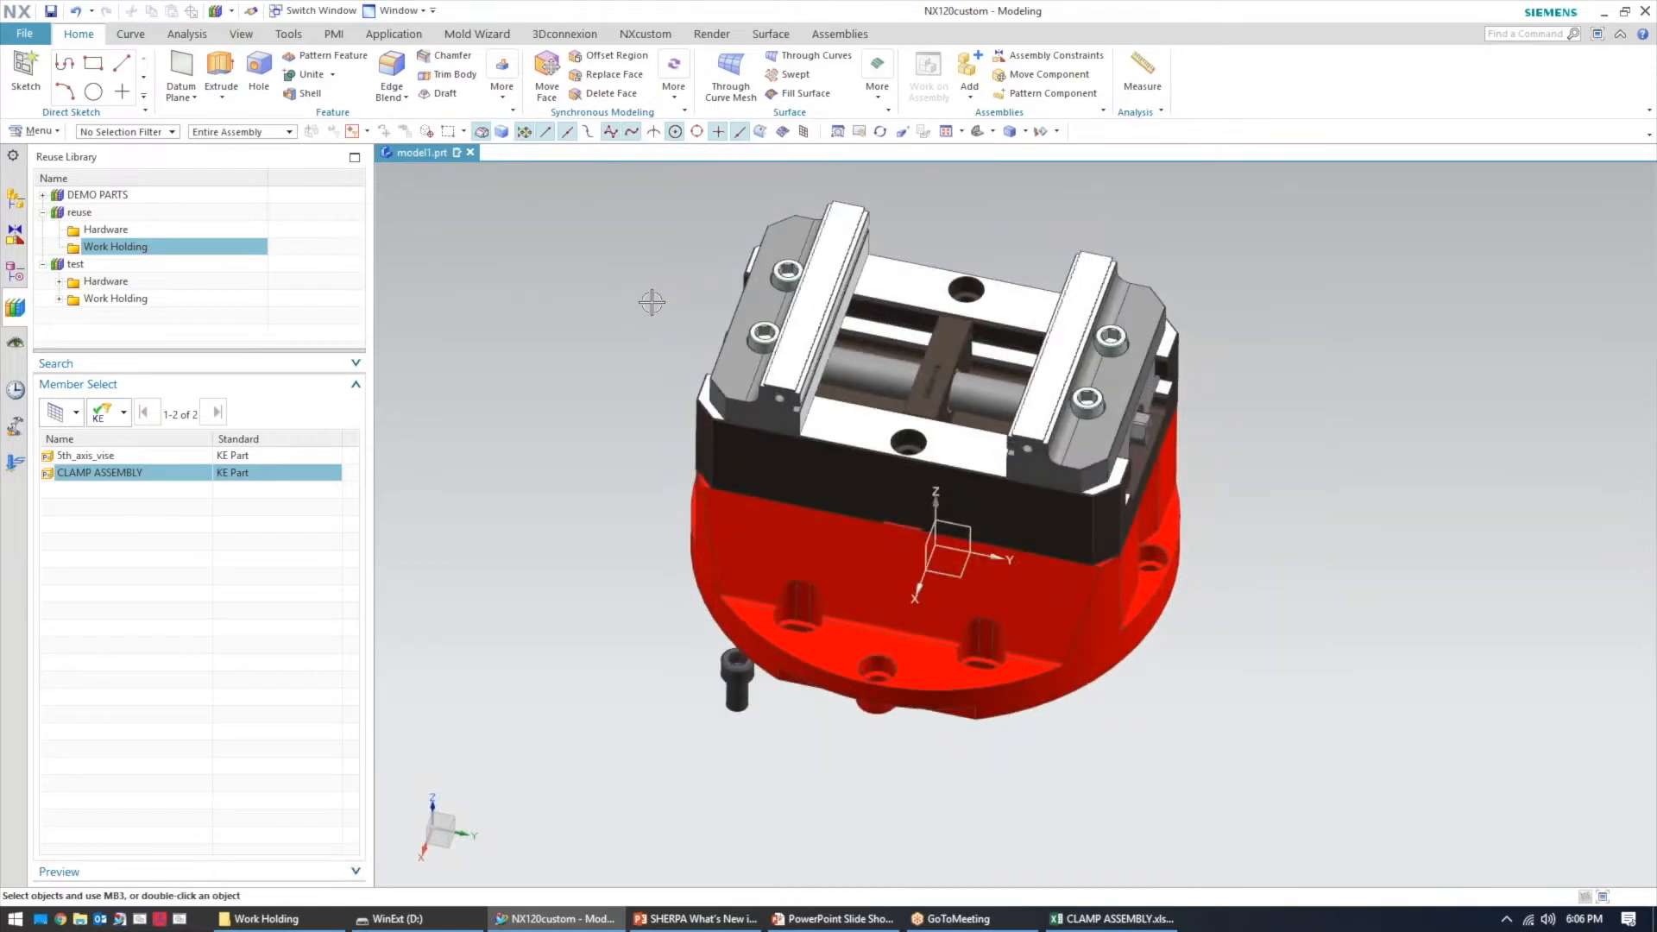
Edit the 5th_axis_vise reusable component, changing its Jaw_Opening to 5 and then to 4
left_click(15, 199)
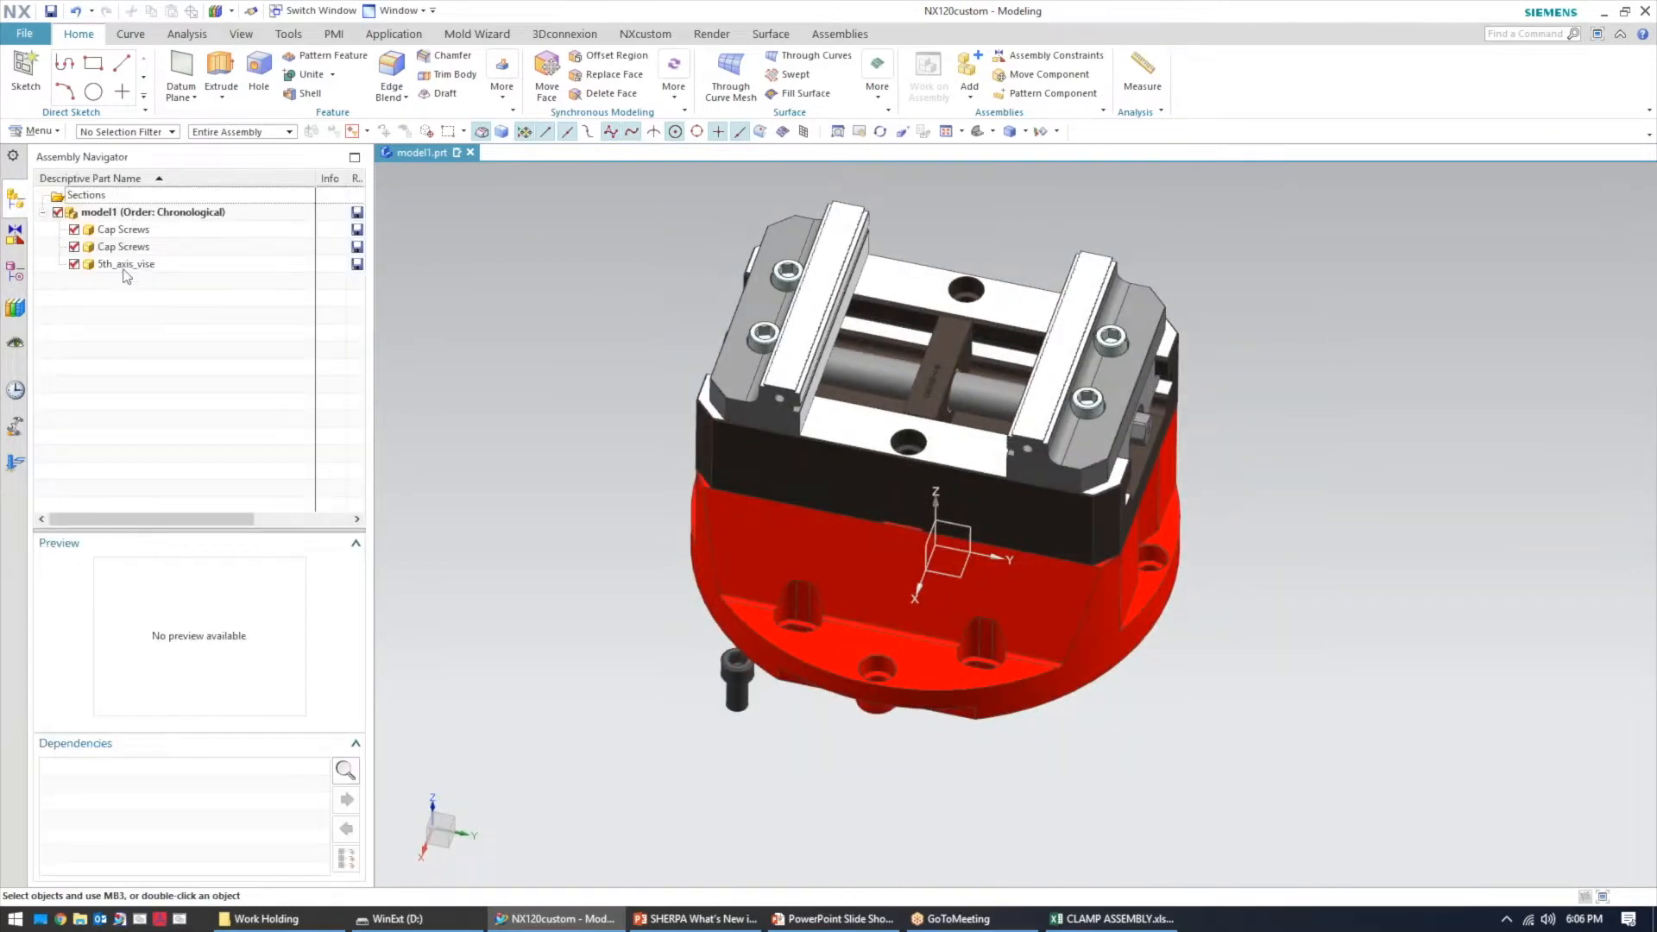
left_click(125, 264)
right_click(125, 265)
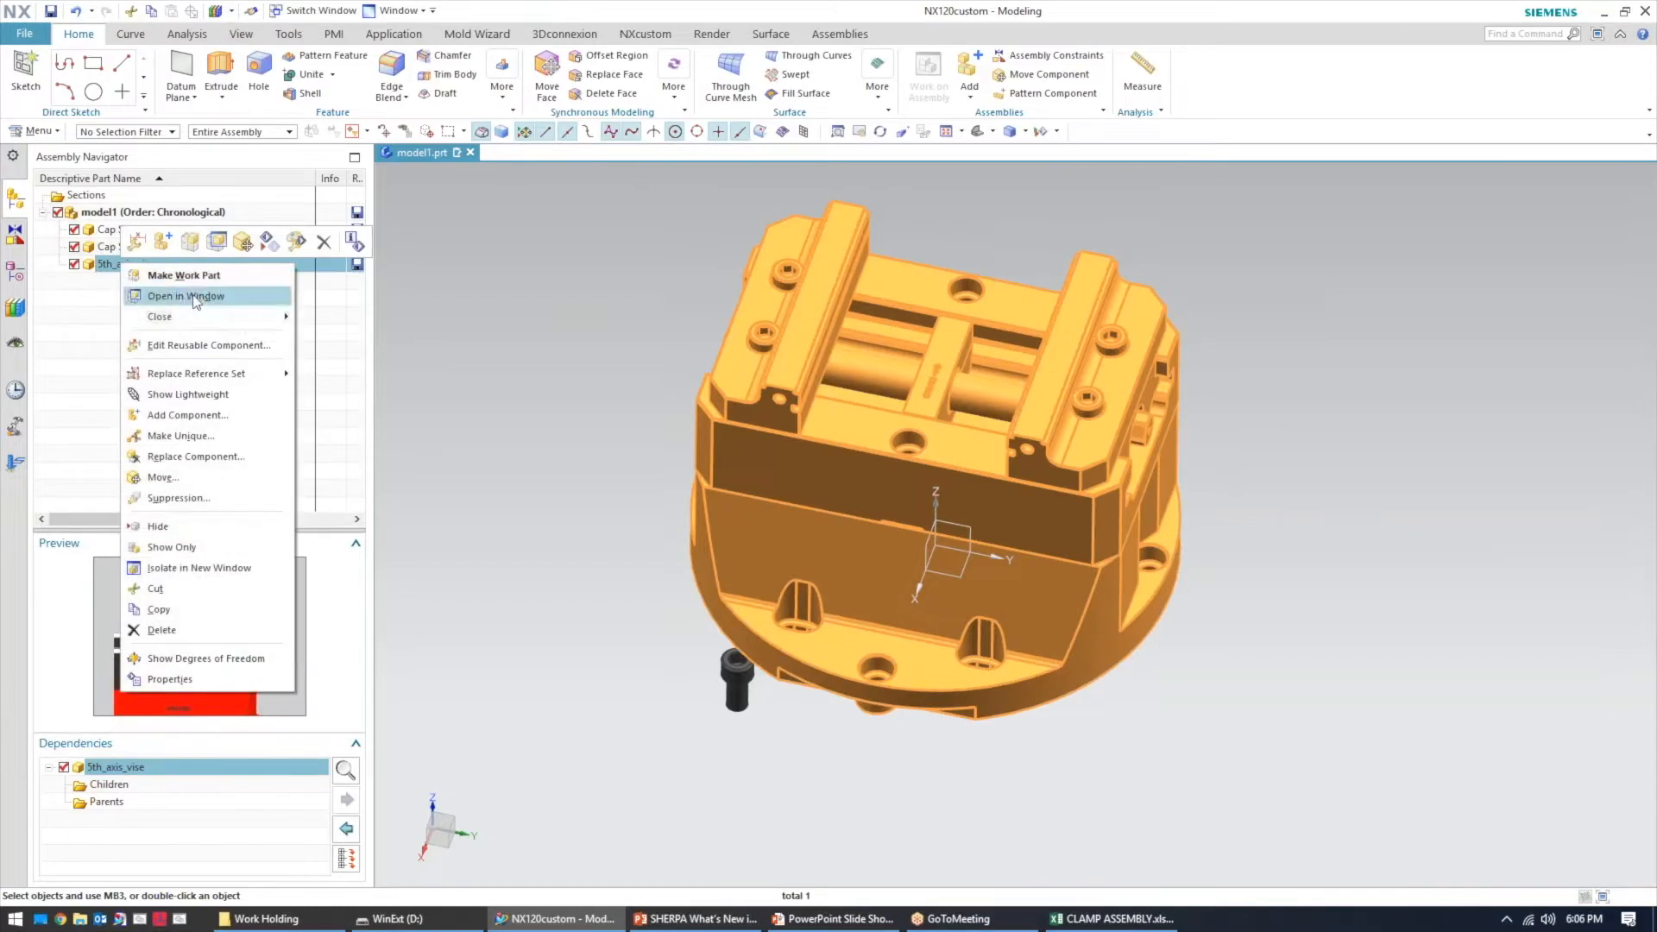
left_click(209, 346)
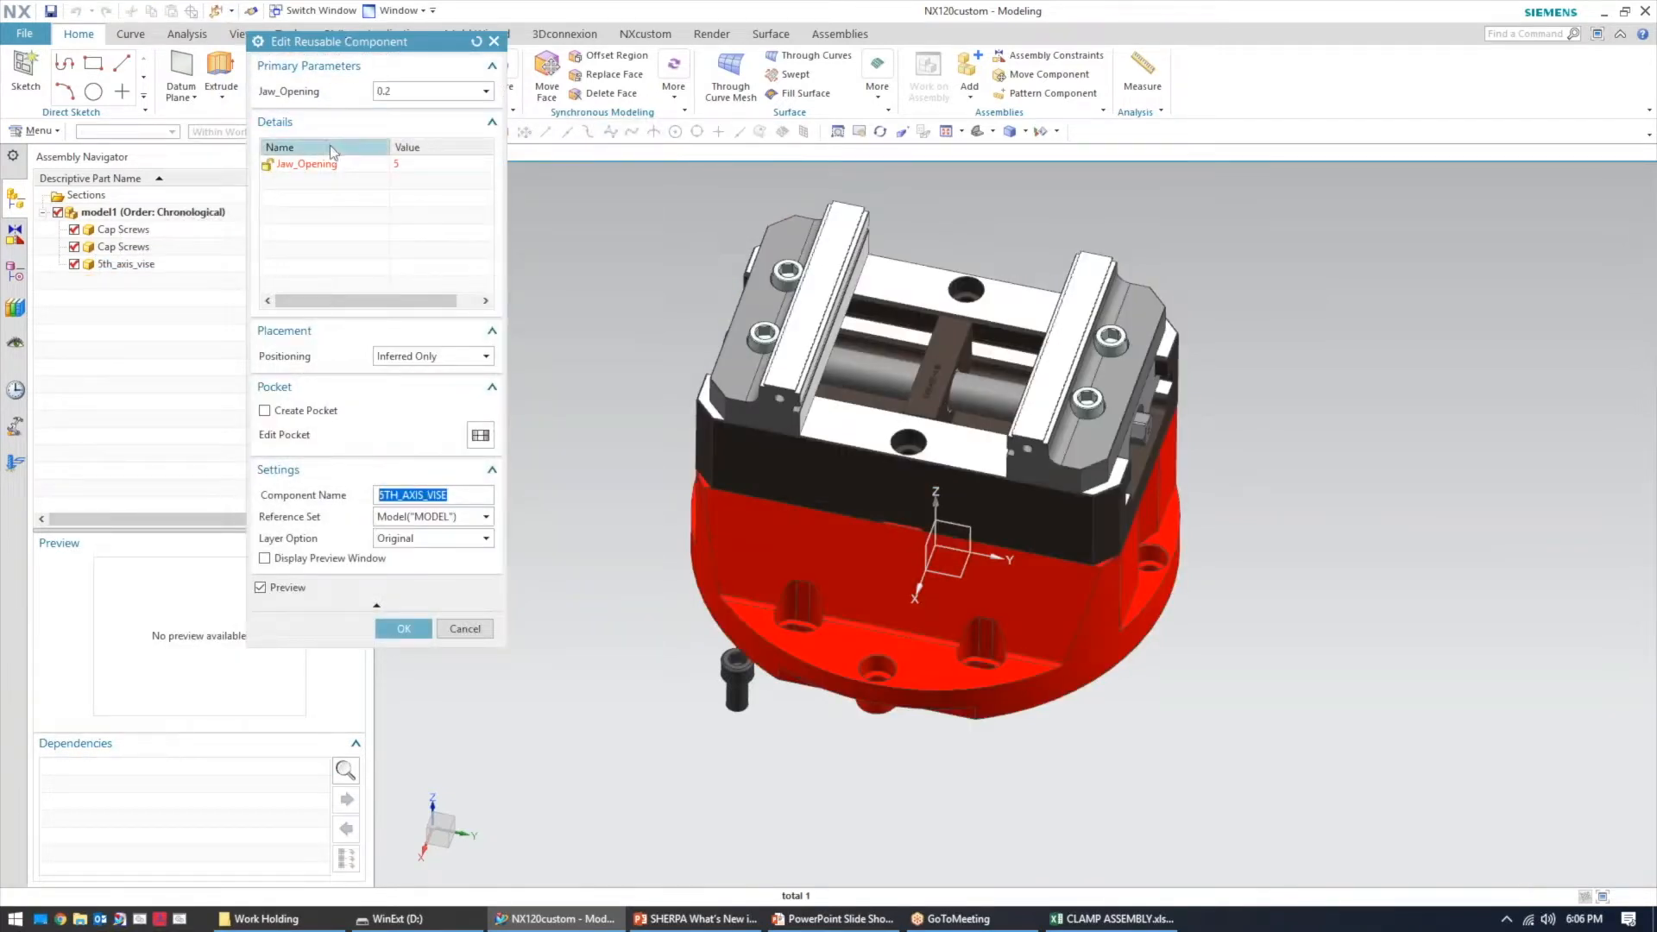
left_click(422, 164)
double_click(421, 160)
type("5")
key("Return")
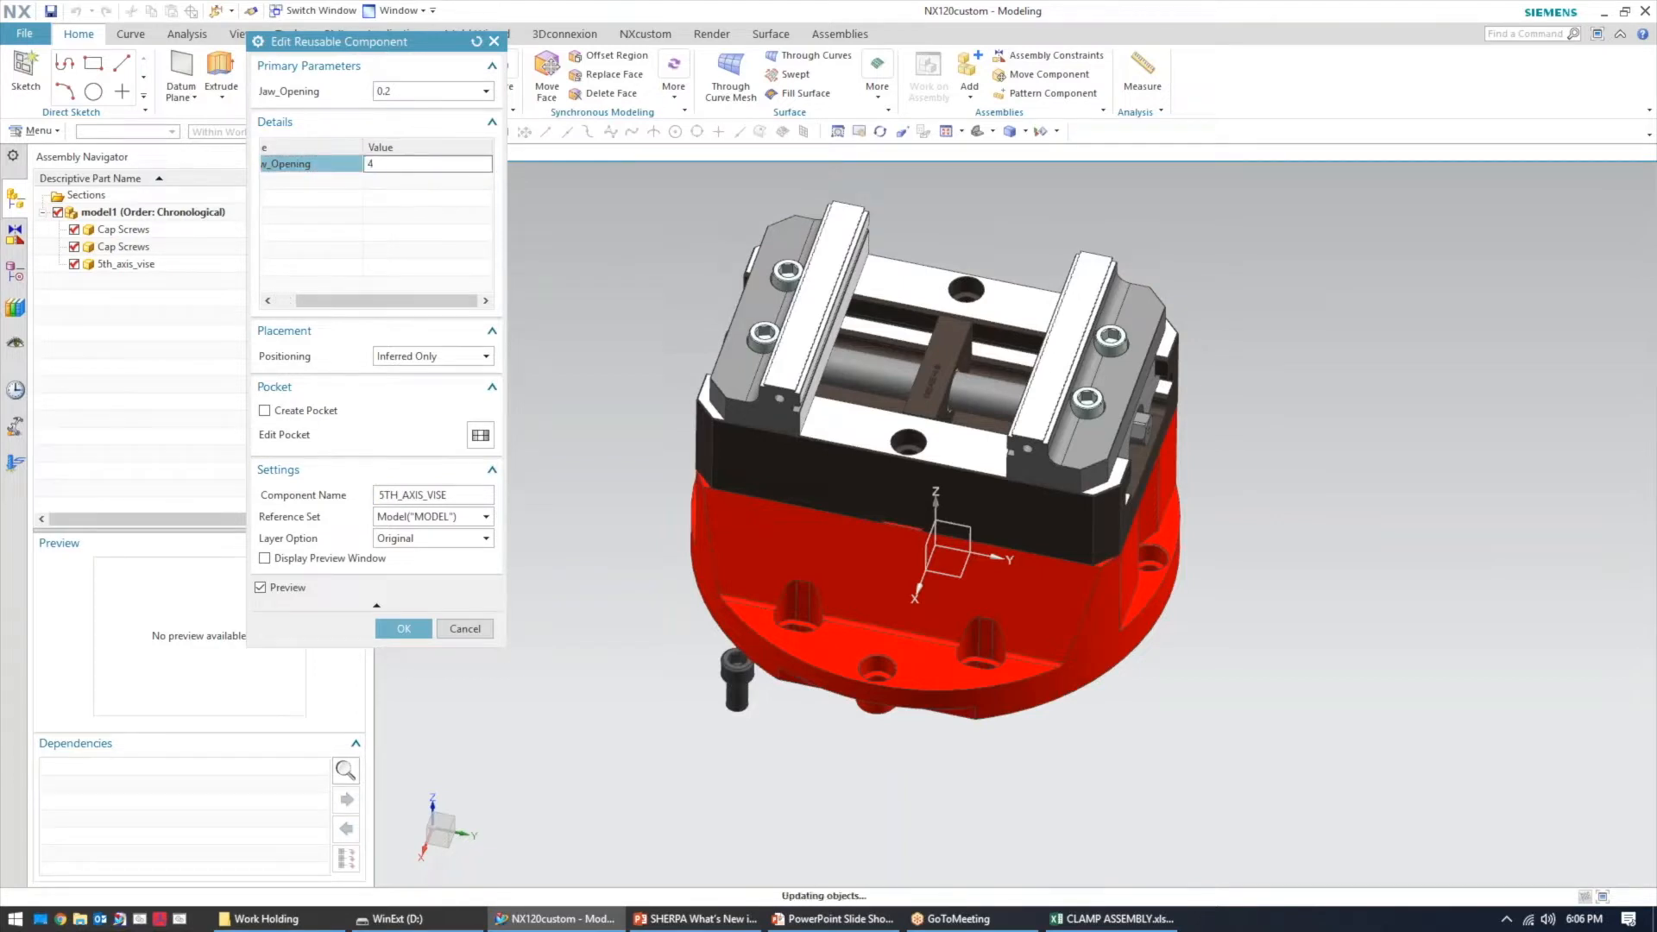
double_click(421, 167)
type("4")
key("Return")
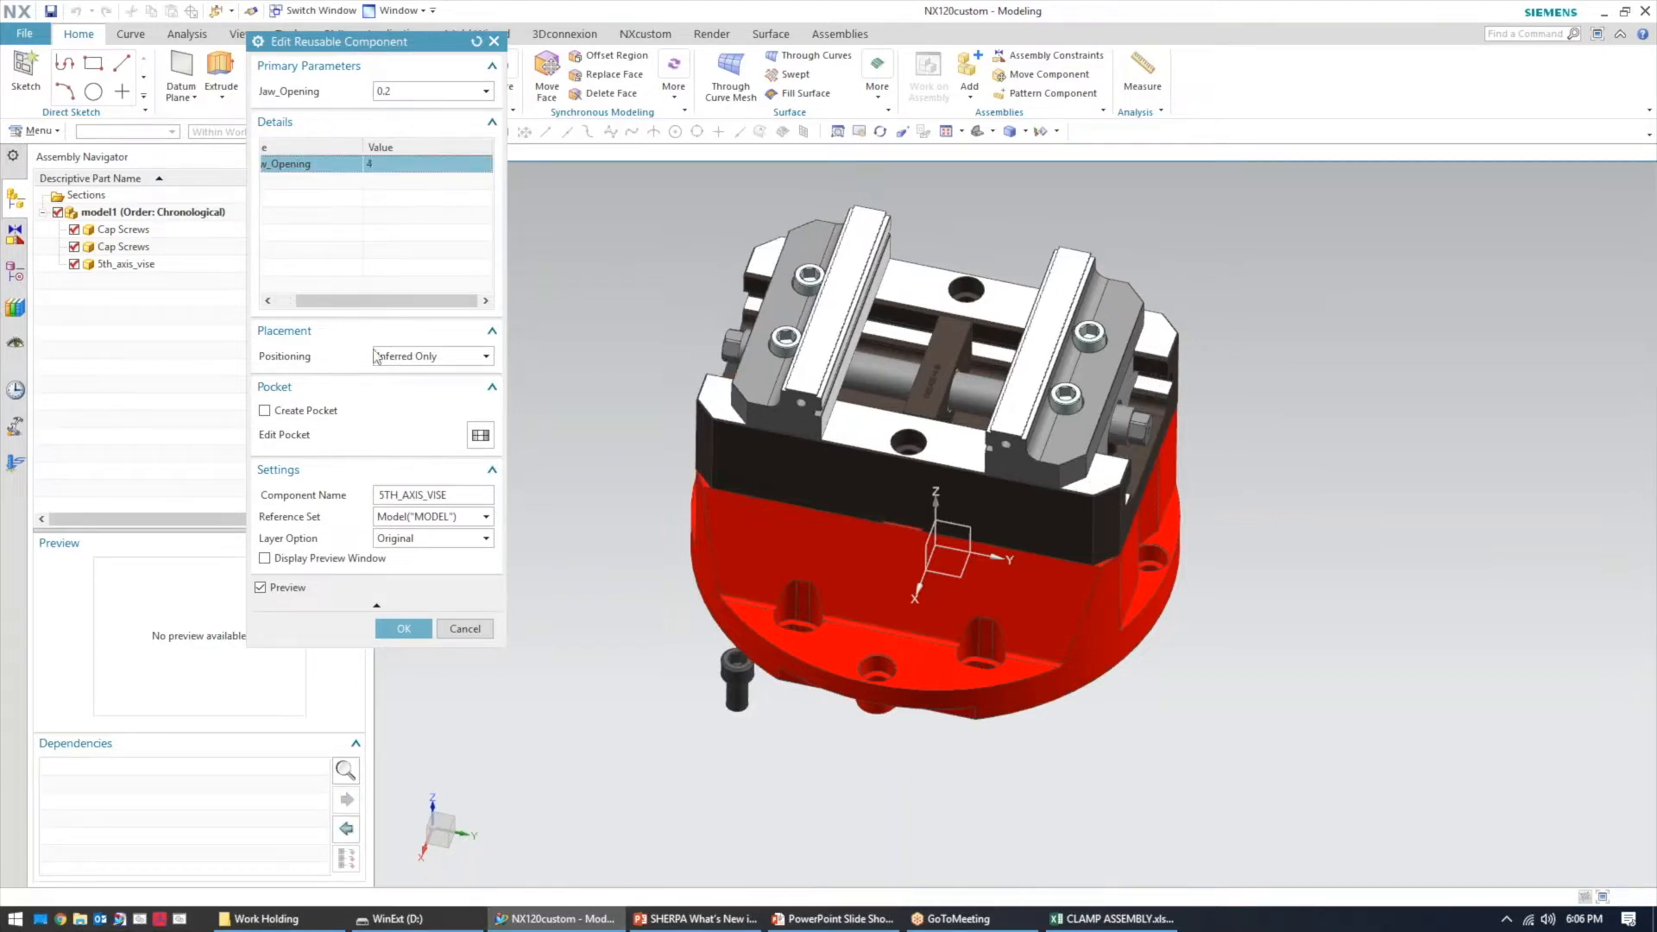
left_click(408, 632)
middle_click_drag(593, 436, 658, 408)
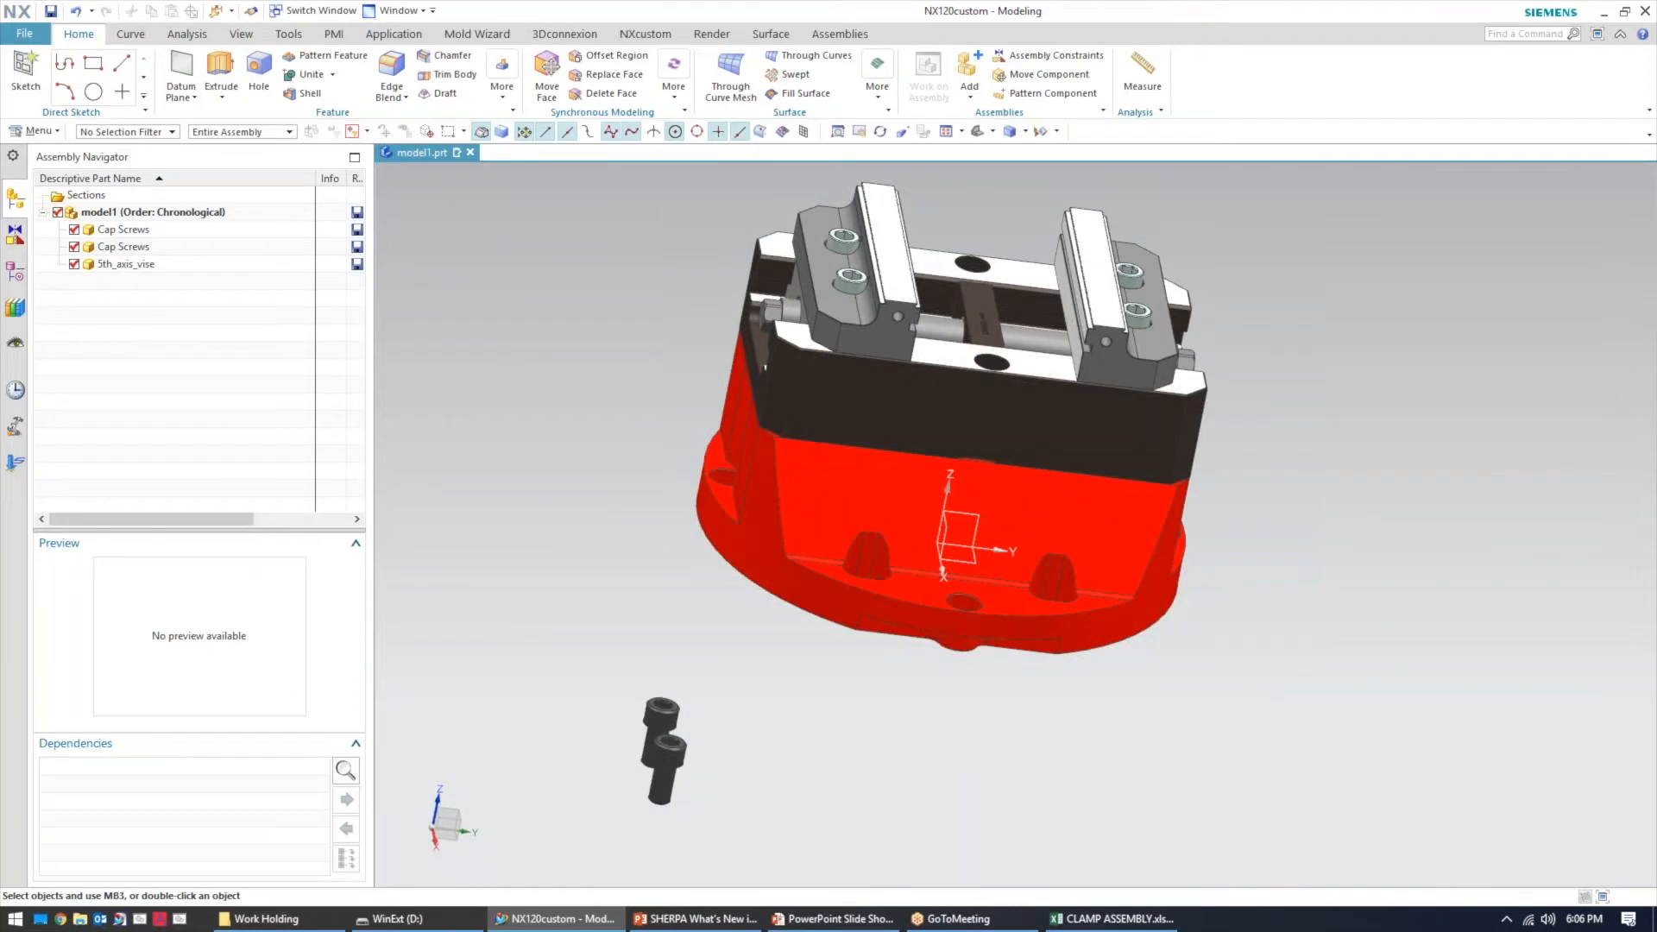
left_click(126, 264)
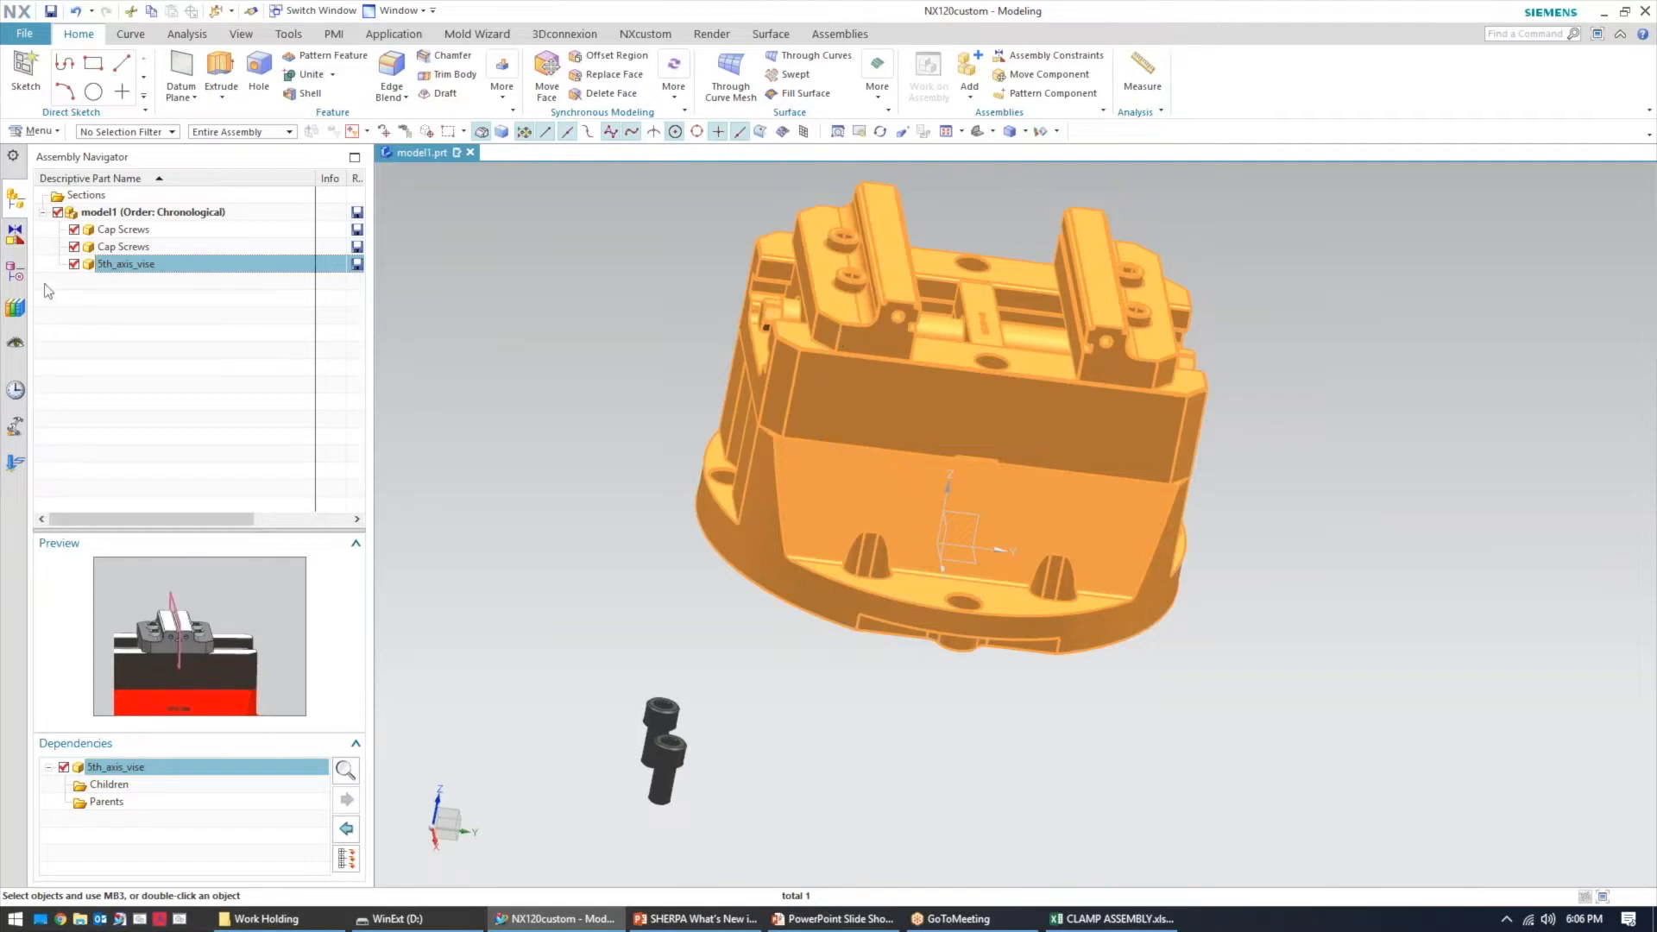
left_click(19, 270)
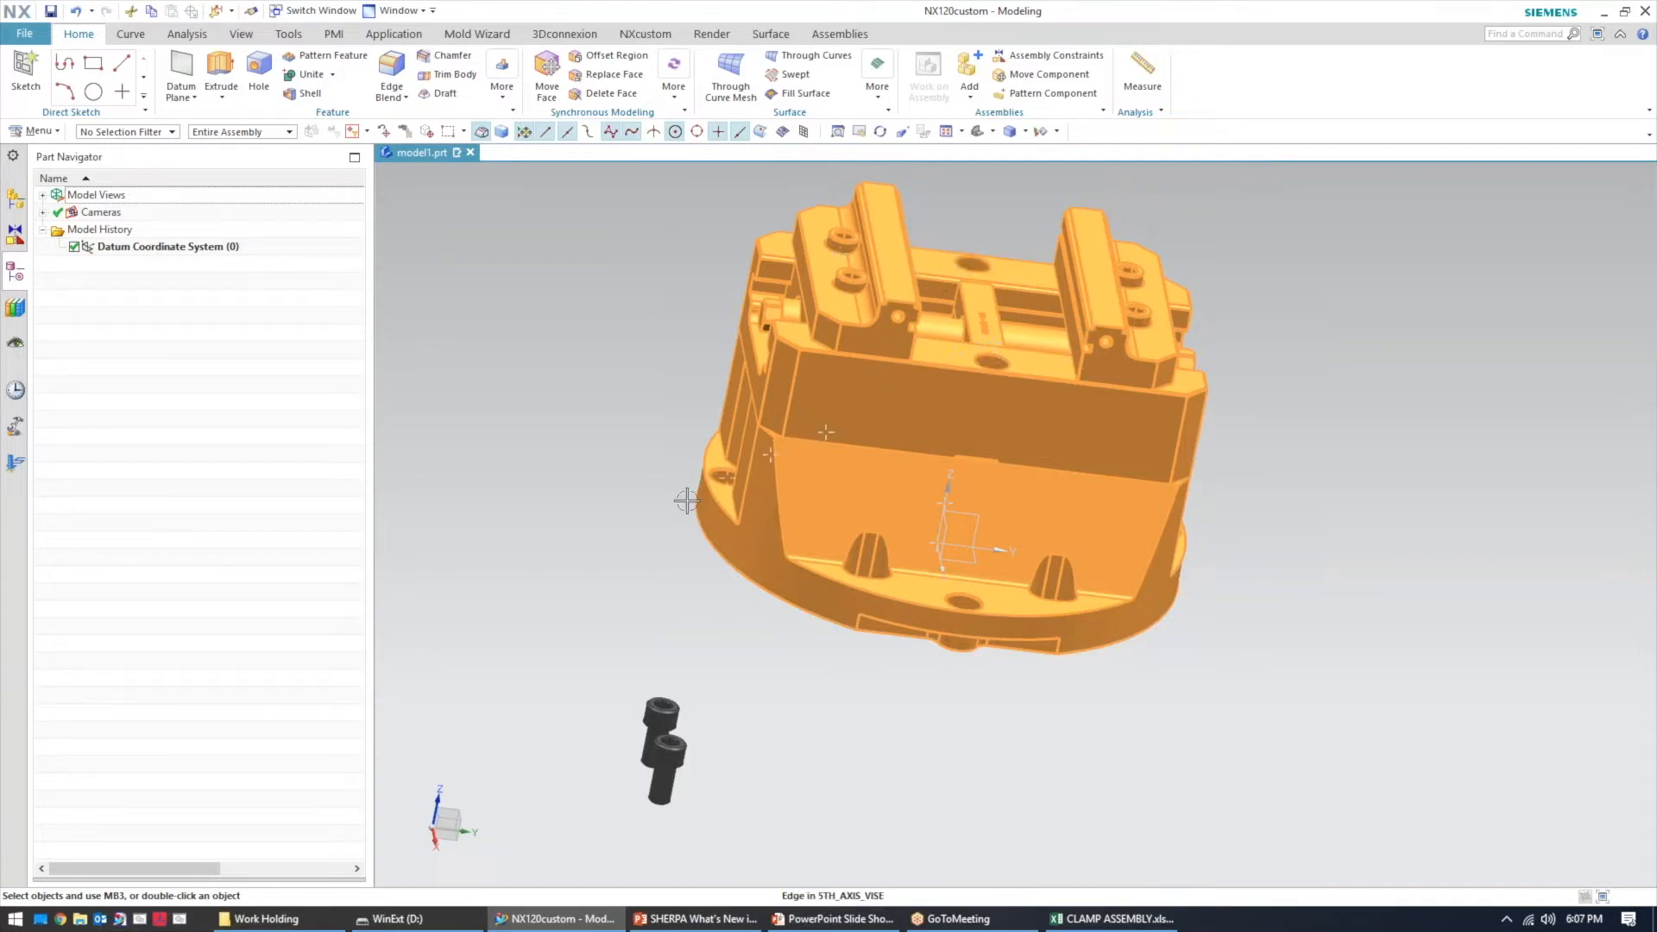
left_click(19, 307)
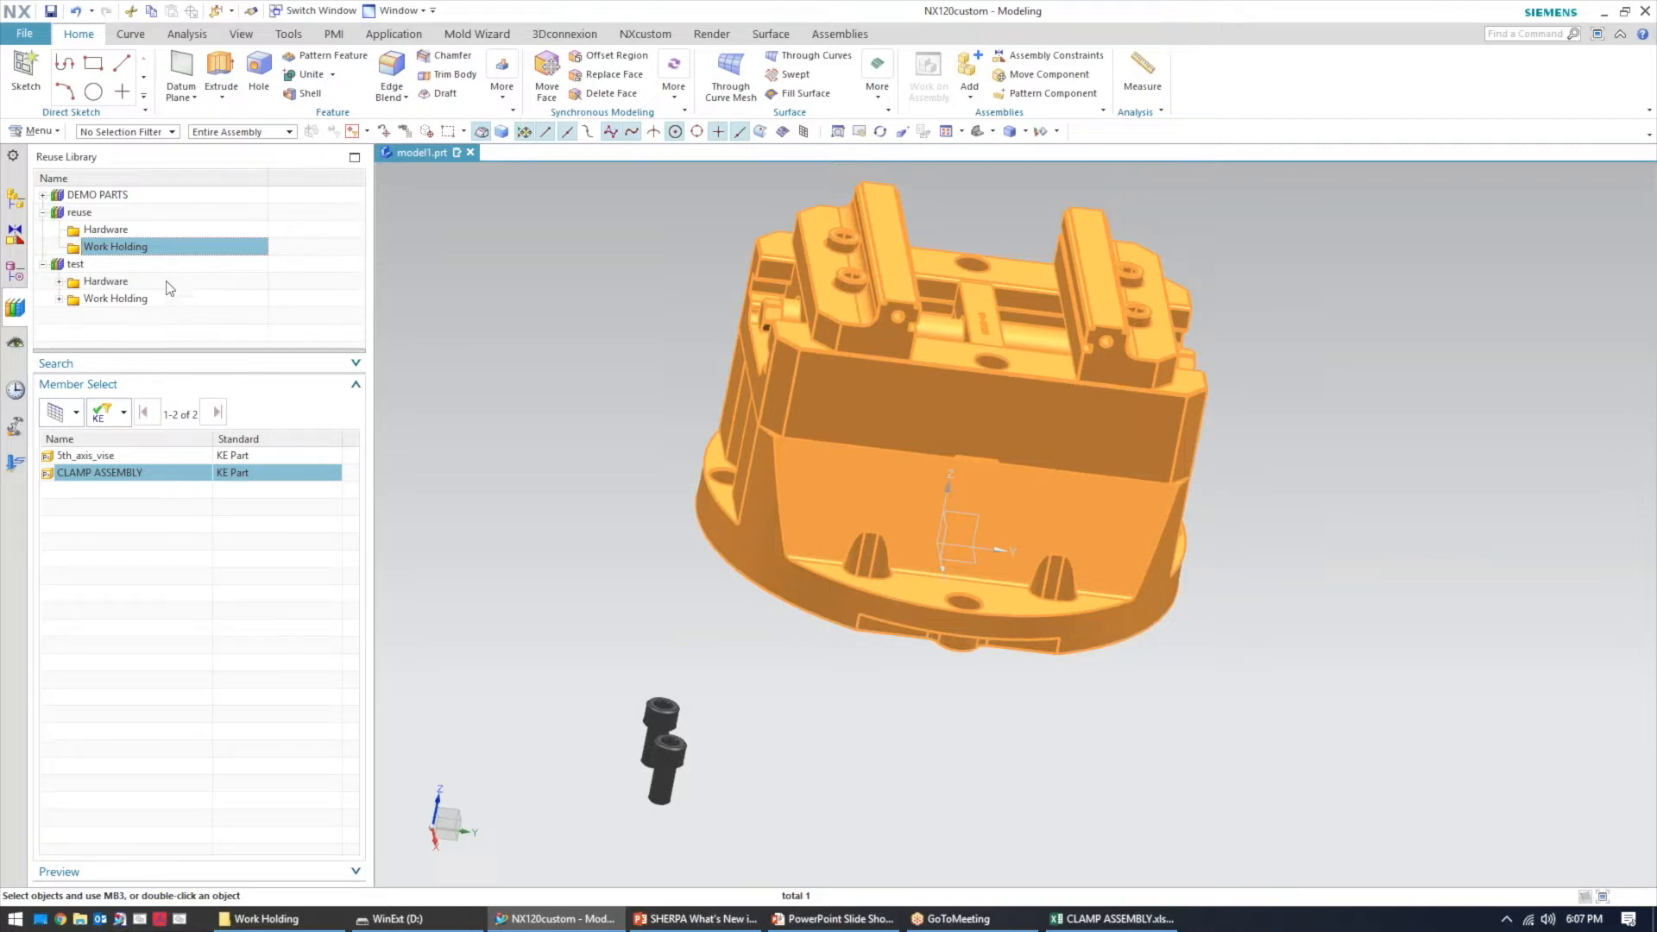
Open Reuse Library Management and review the test library's application task settings without changes
right_click(118, 267)
left_click(96, 267)
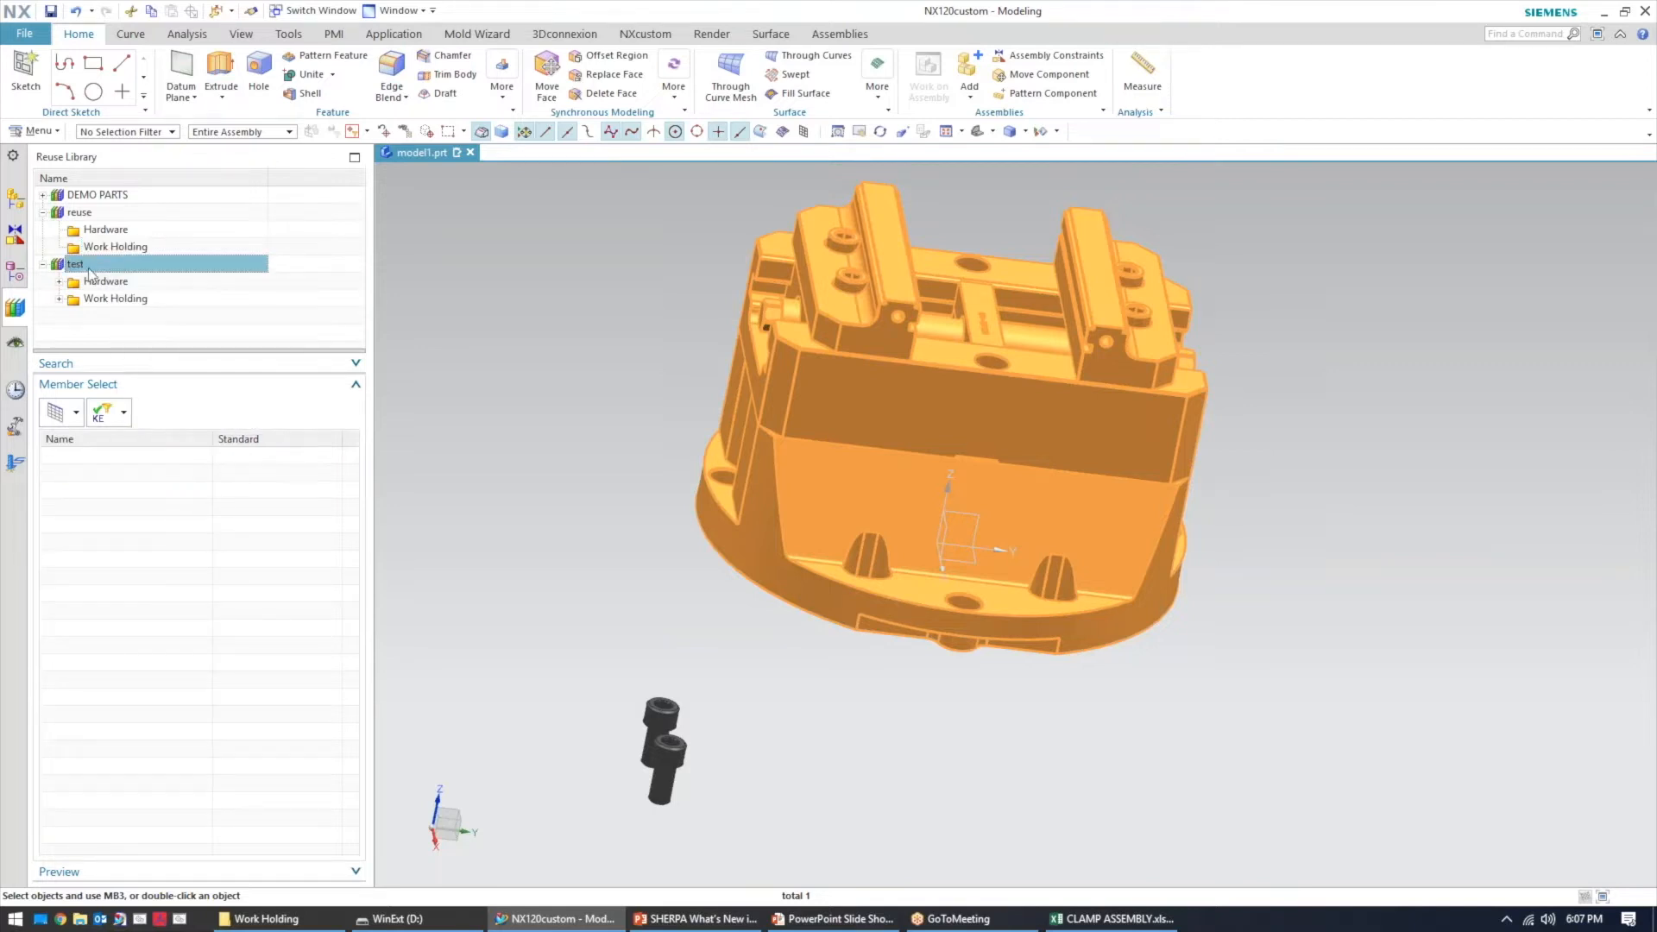
right_click(70, 266)
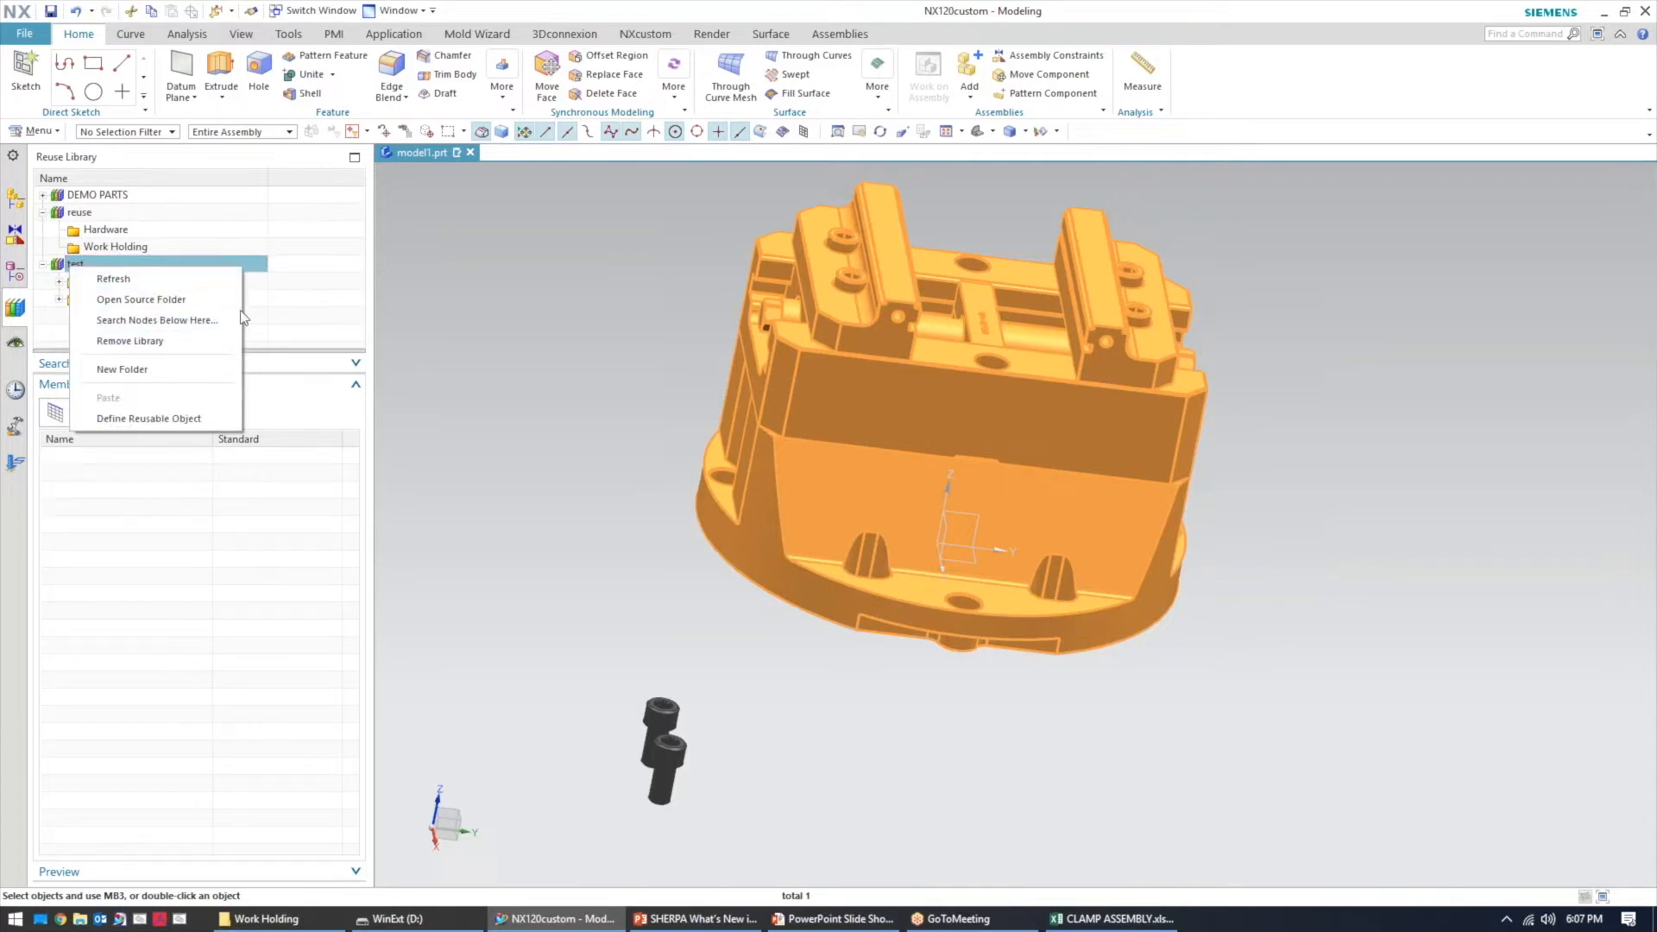
right_click(267, 318)
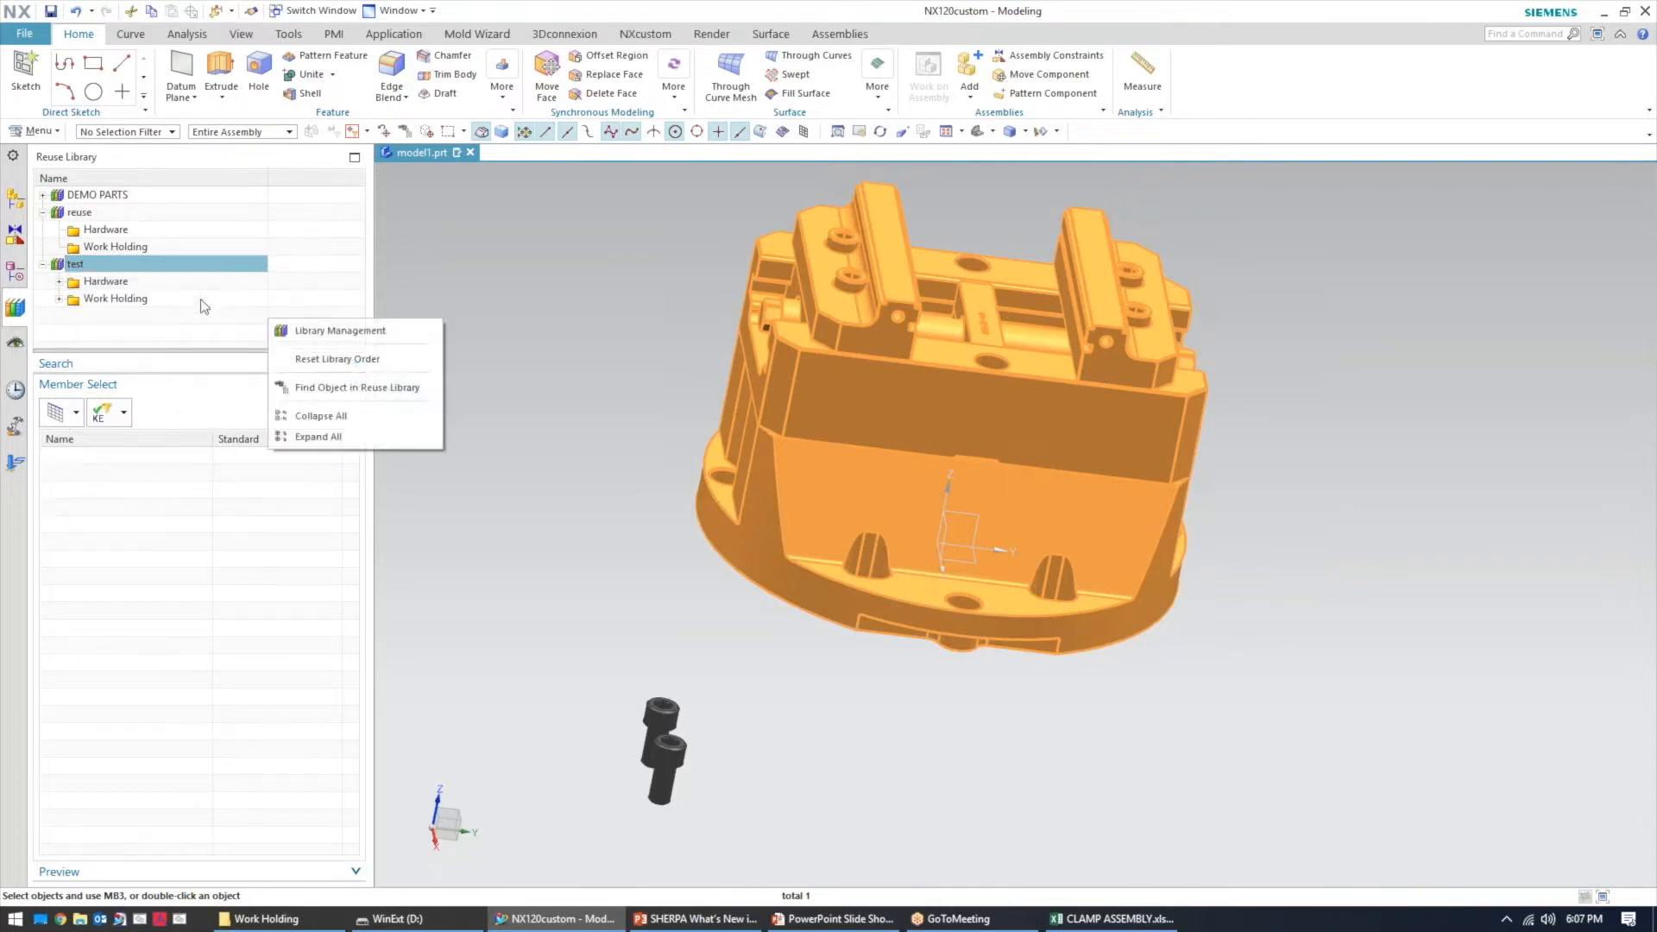
left_click(333, 331)
right_click(341, 189)
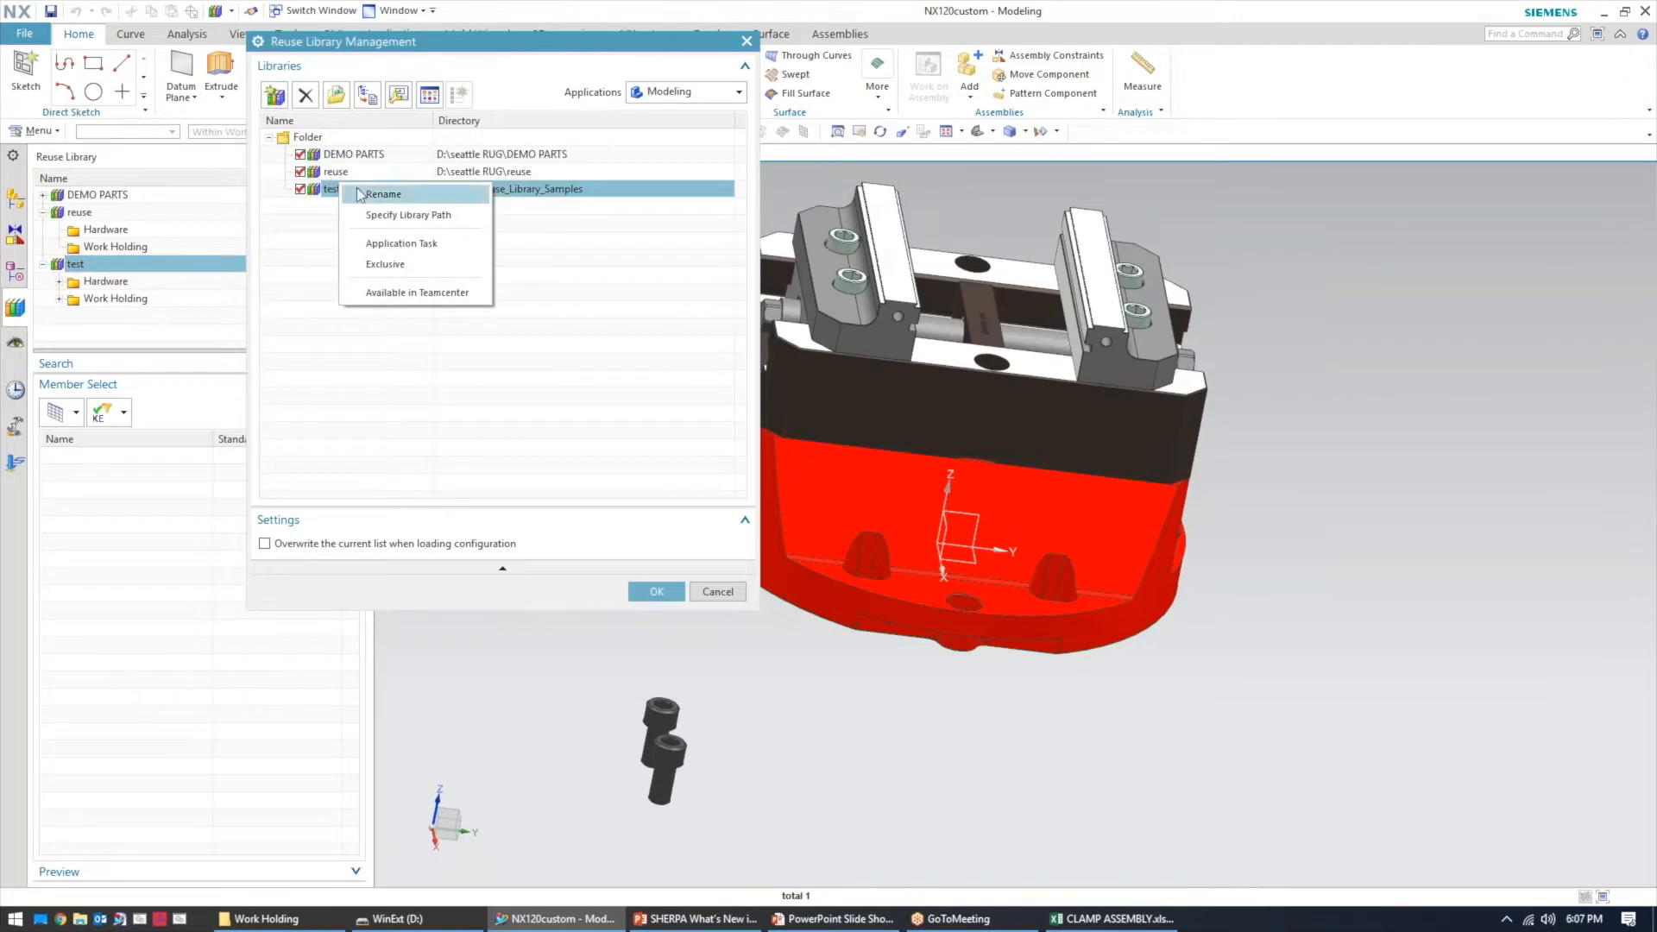
left_click(402, 243)
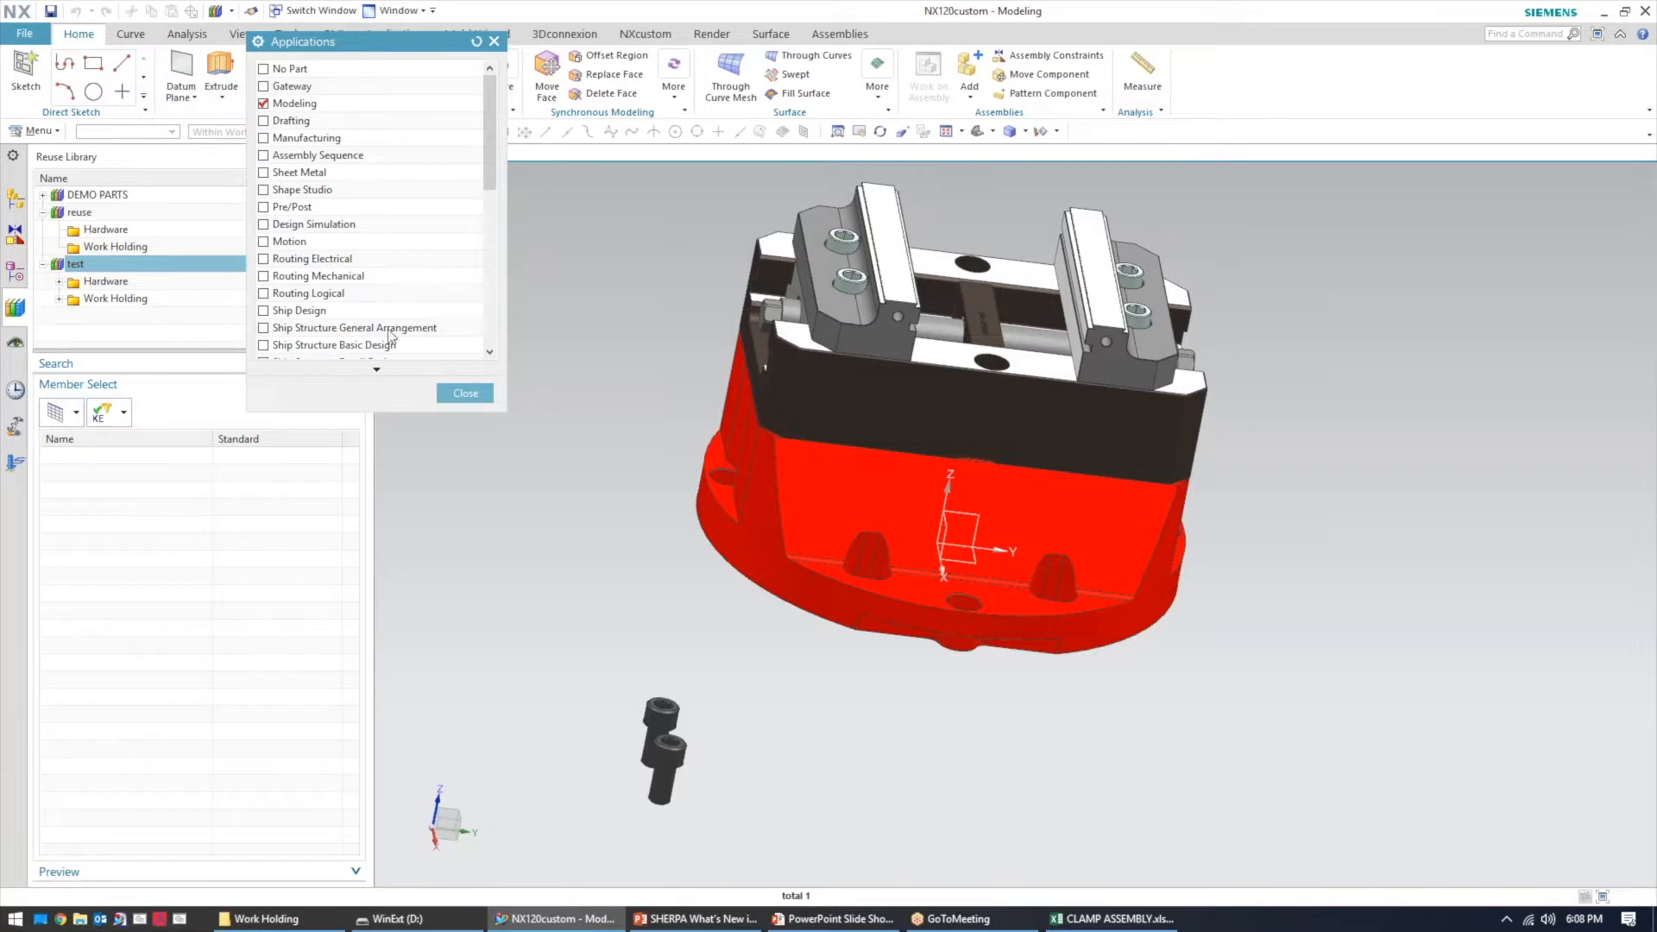
left_click(468, 395)
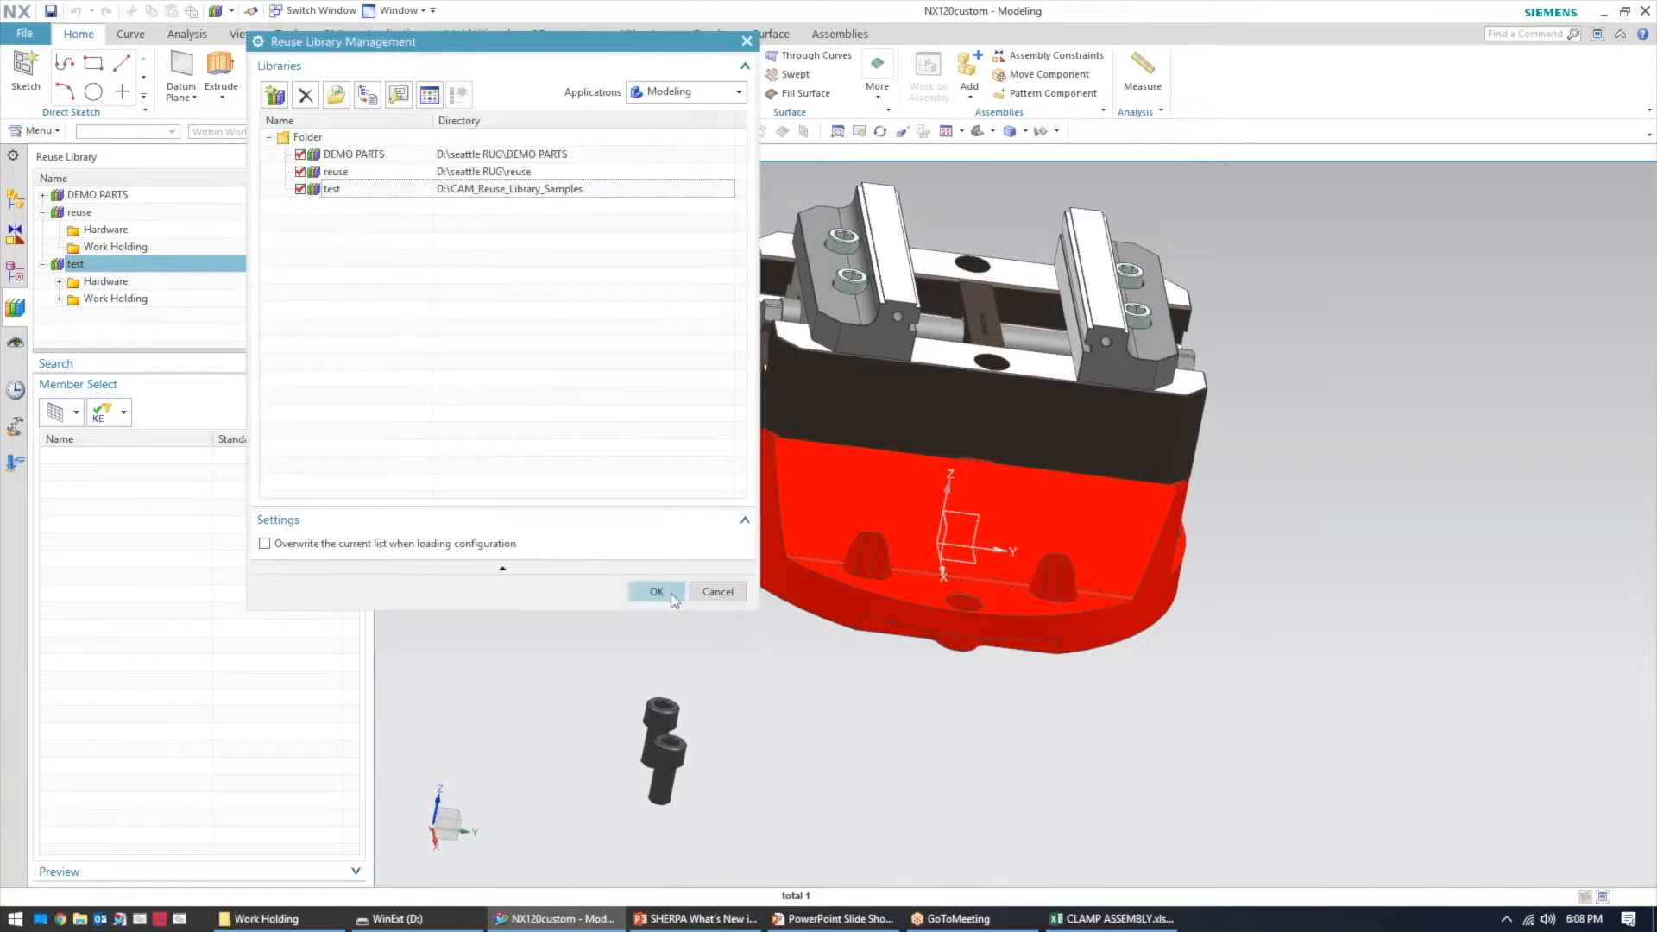
left_click(717, 592)
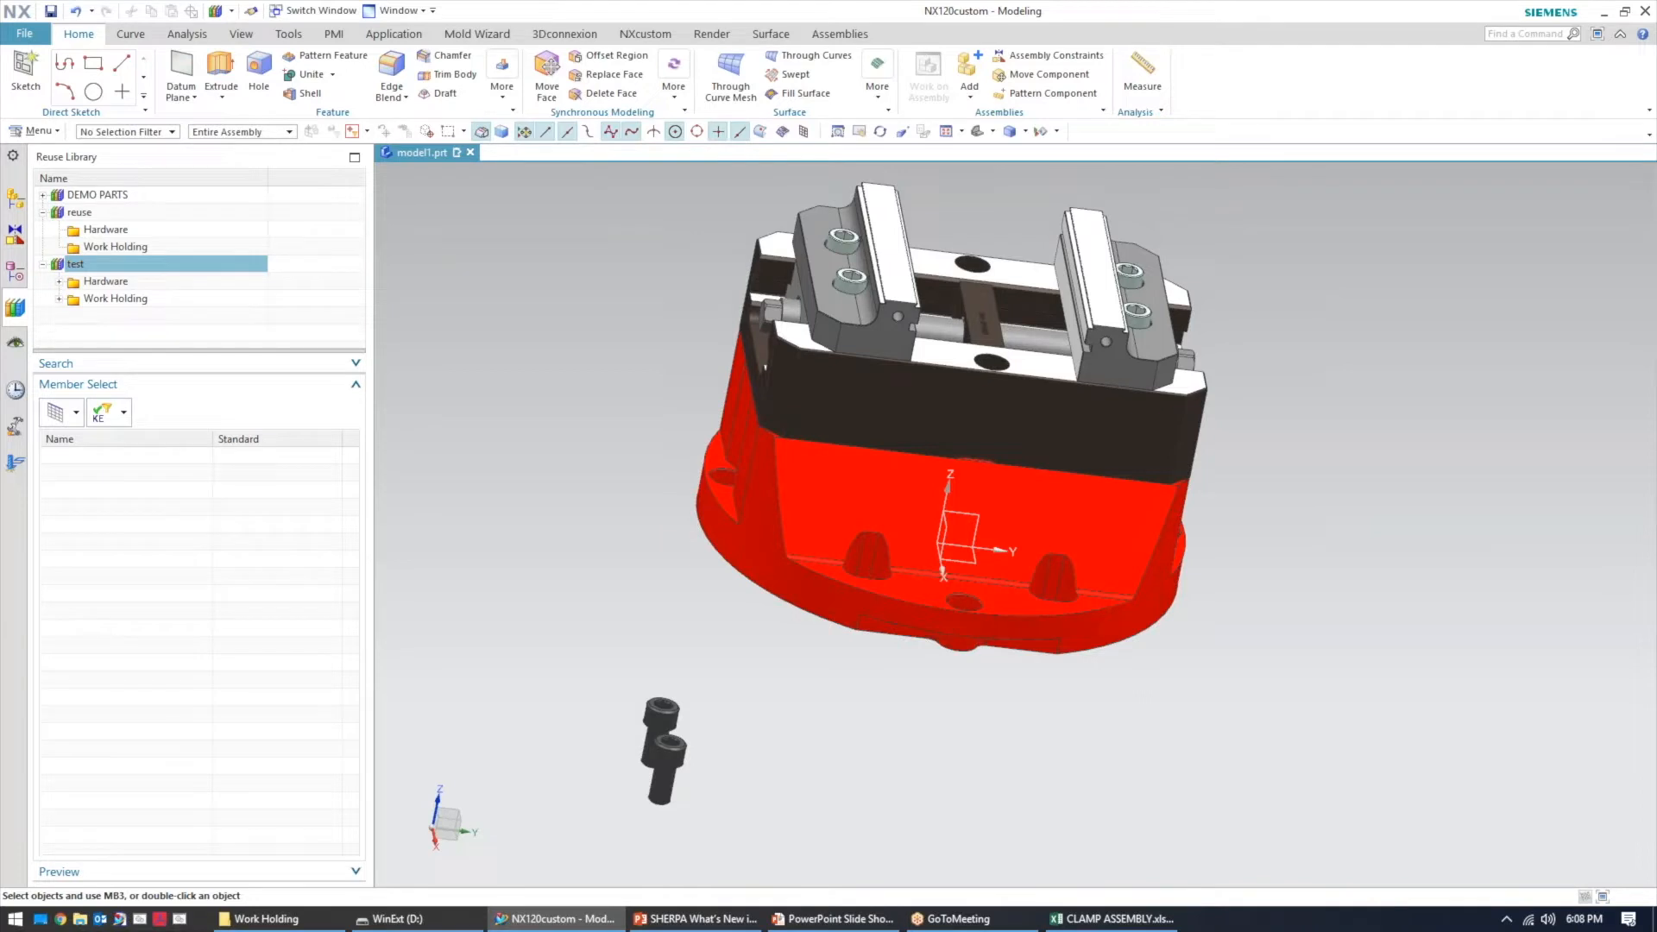
Switch to the PowerPoint slide show on Feature Based Machining
middle_click_drag(658, 473, 562, 452)
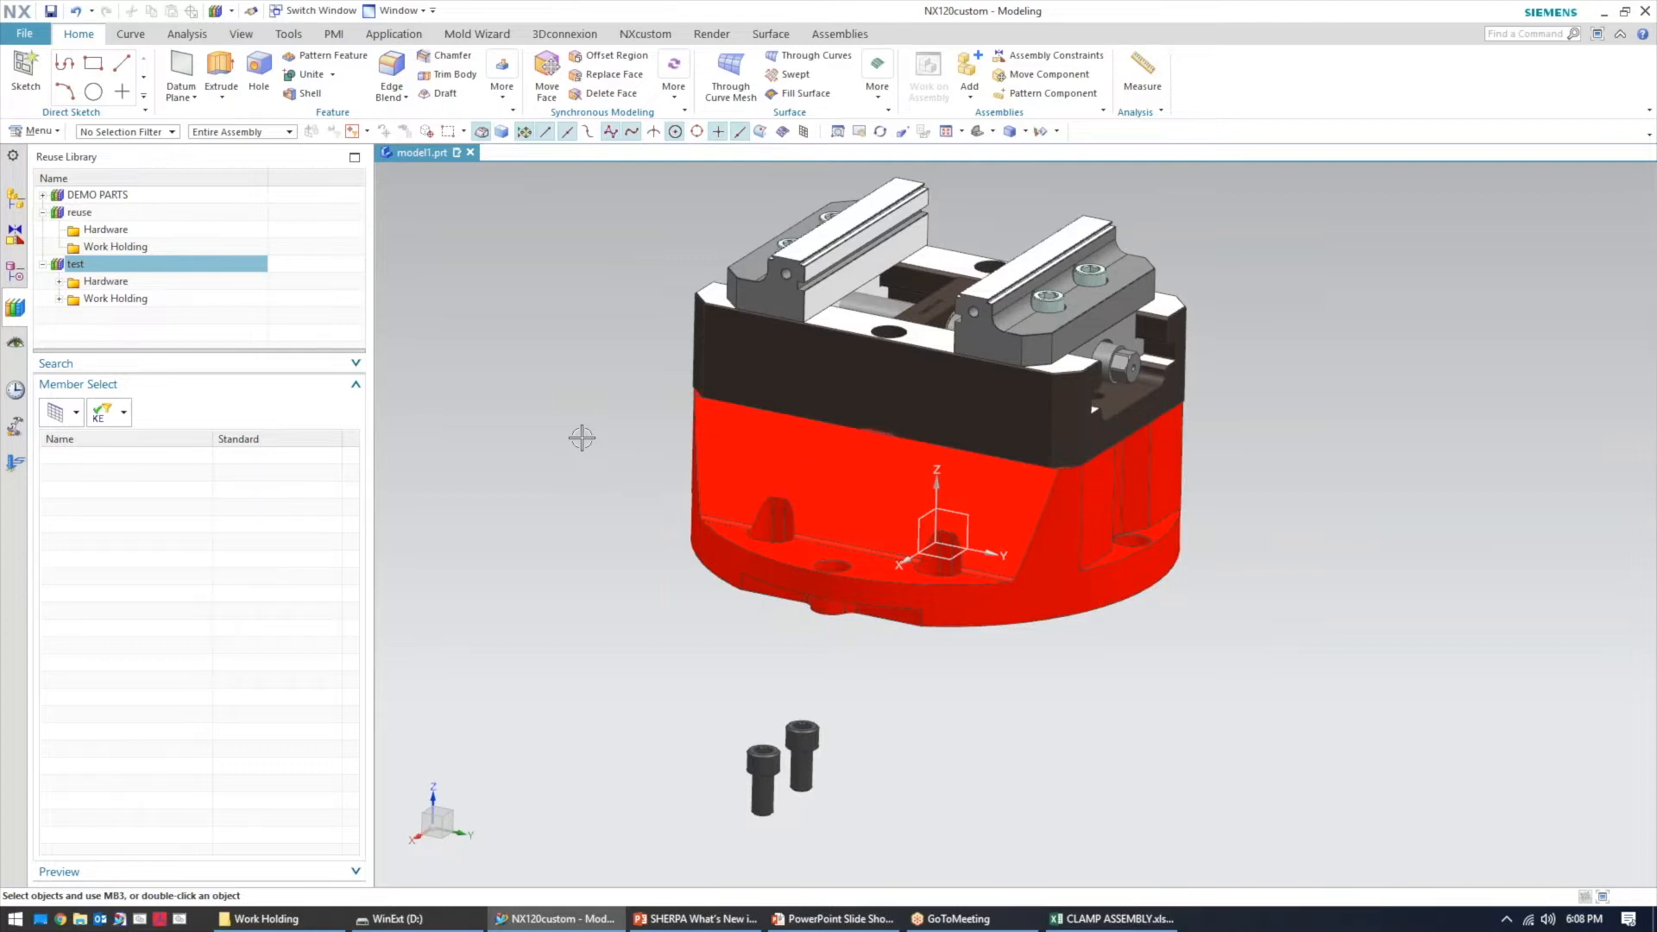
scroll(648, 396, "down", 2)
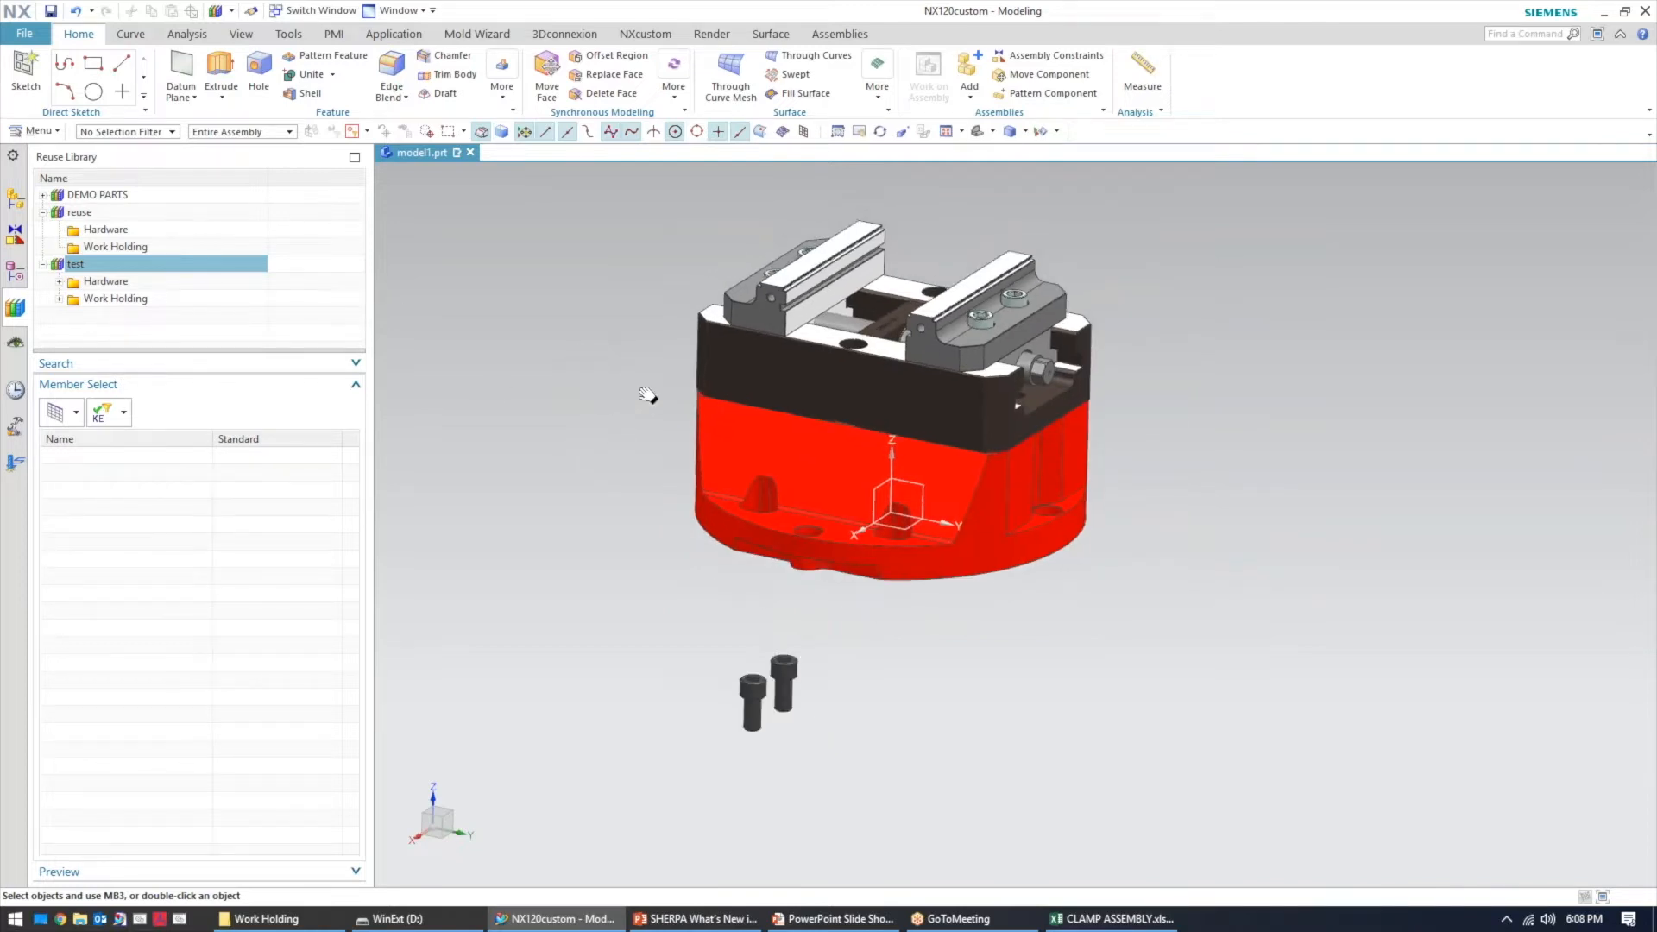
scroll(647, 395, "up", 3)
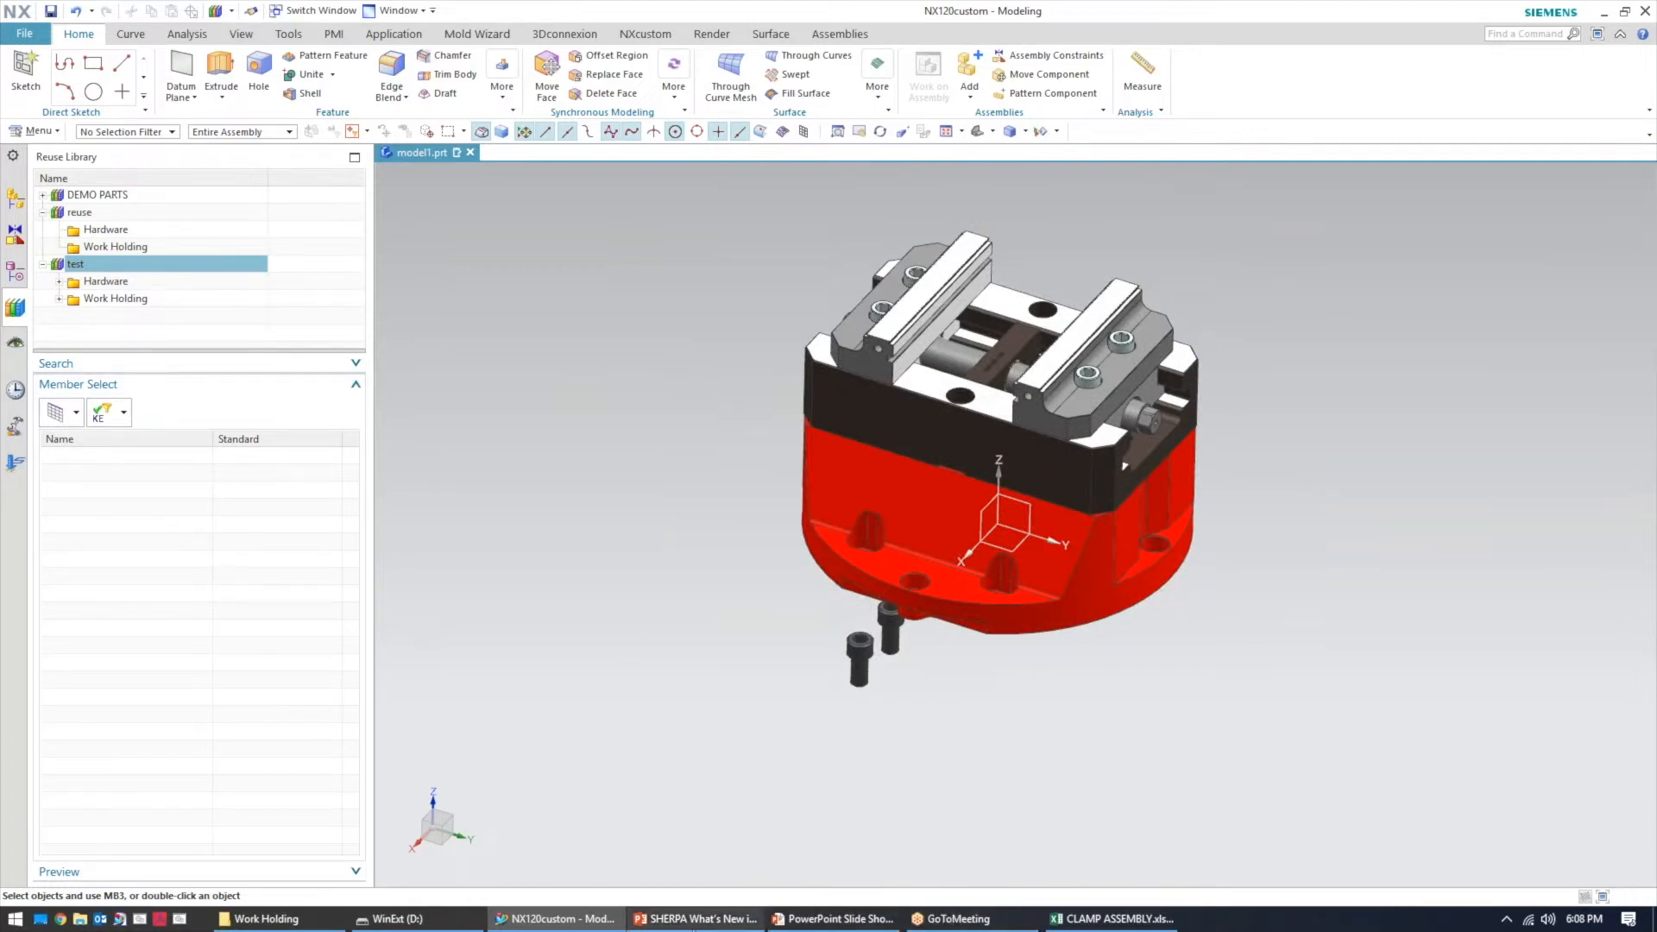
left_click(832, 918)
left_click(542, 483)
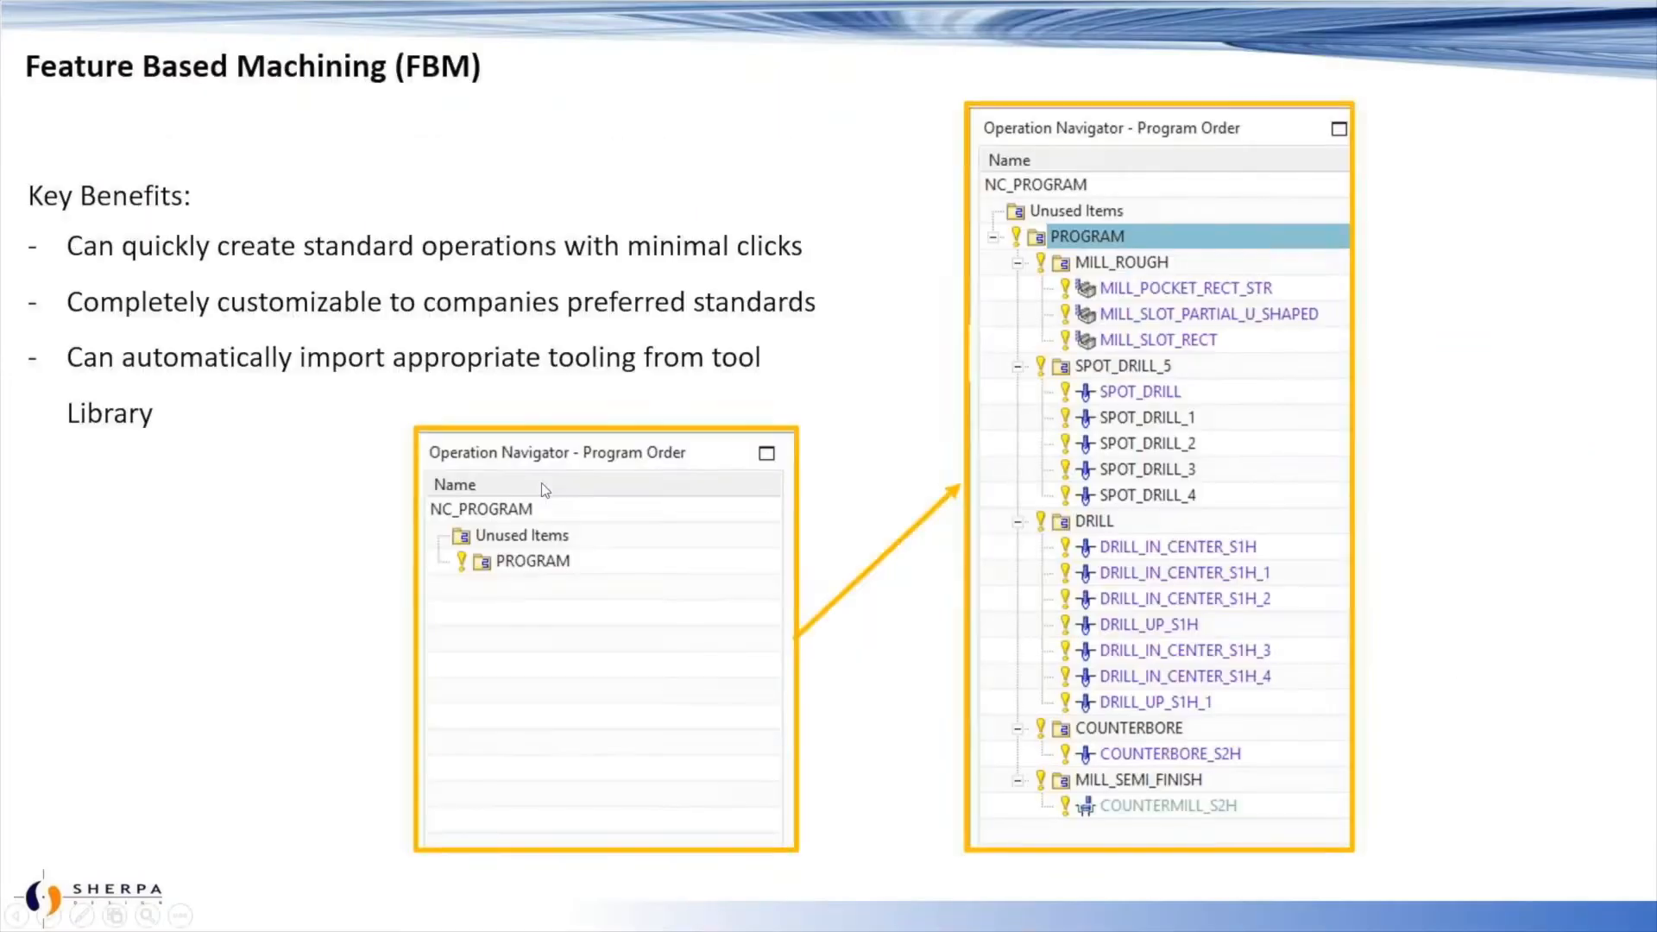
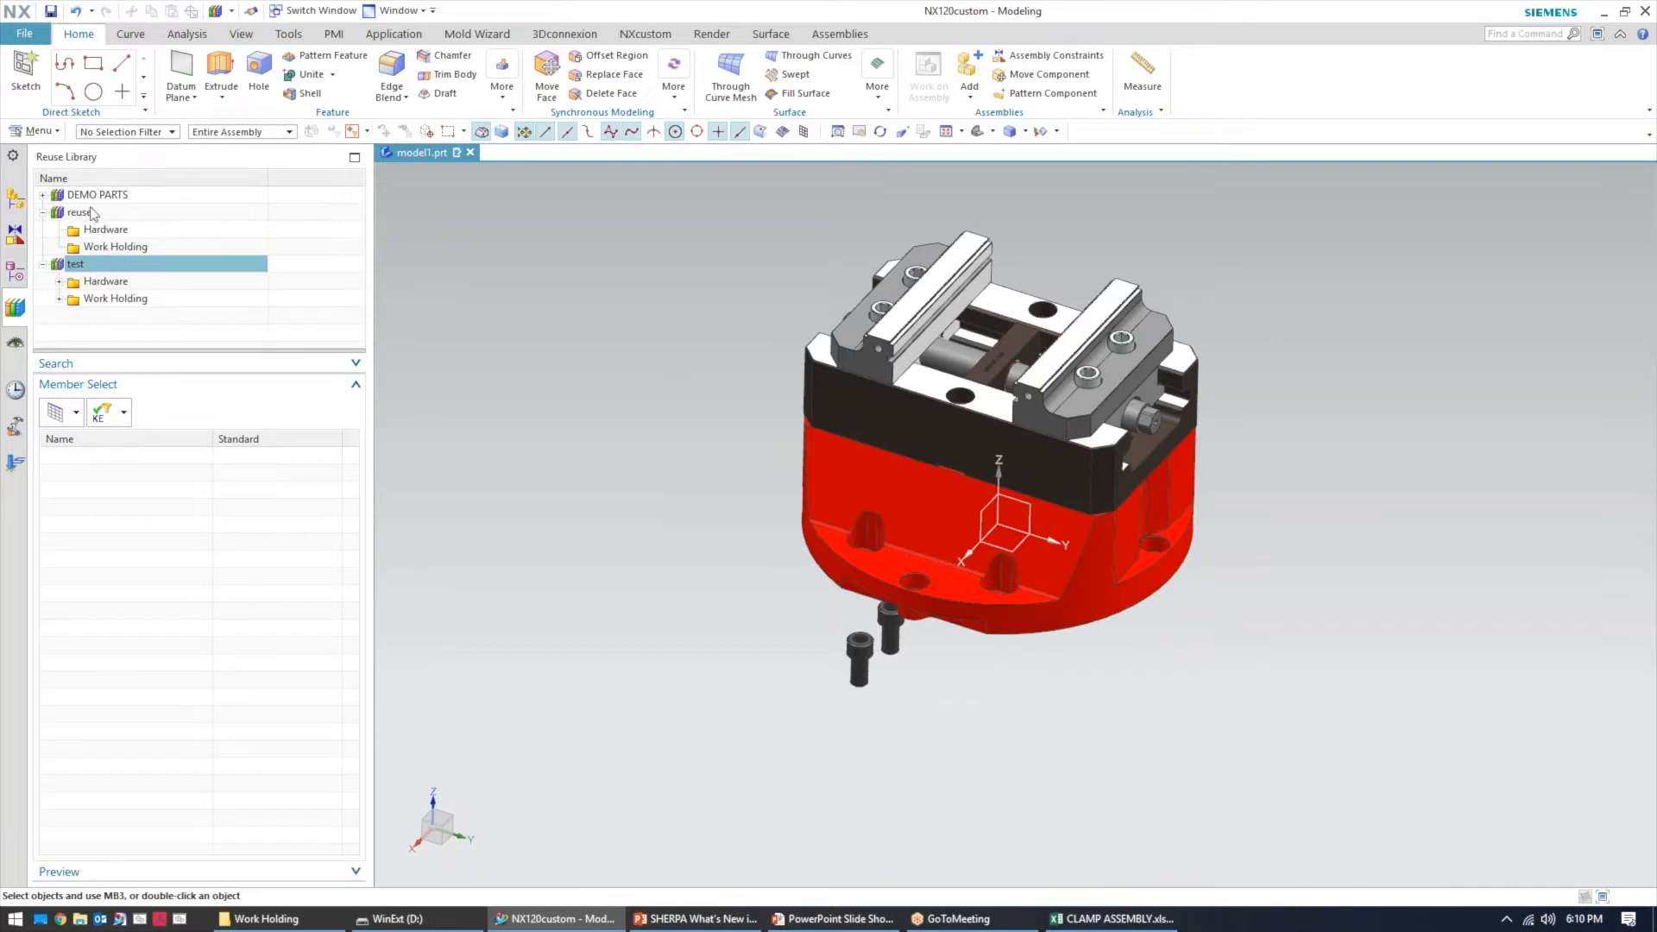
Open the FBM_plate2 part from the DEMO PARTS reuse library
left_click(99, 196)
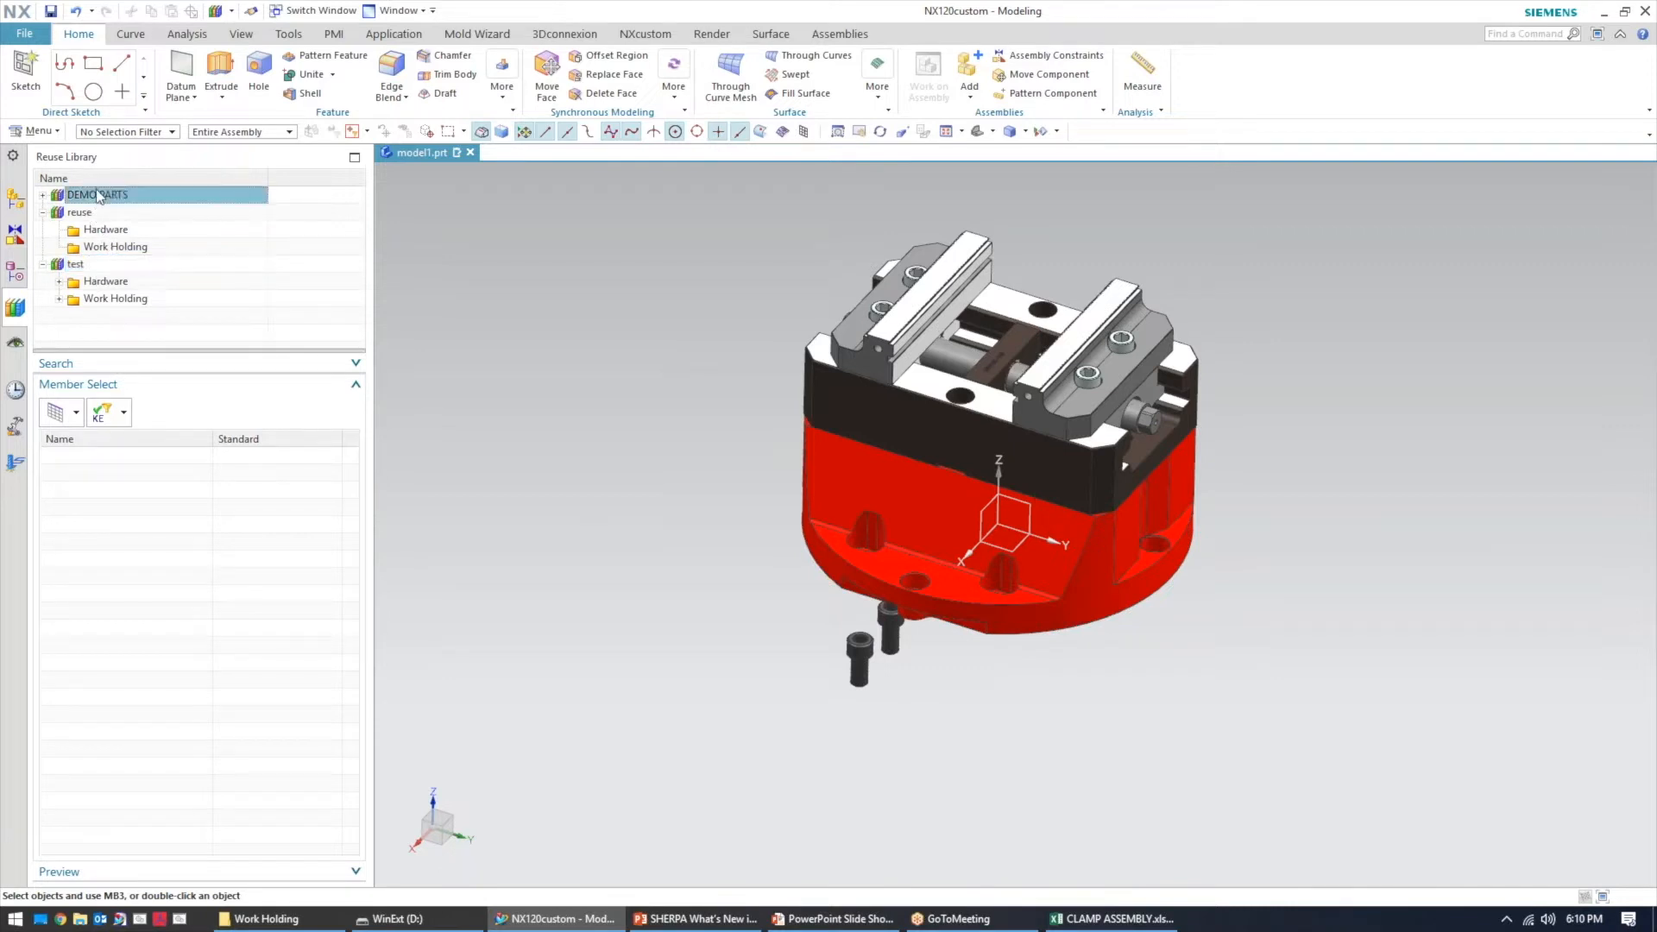
left_click(124, 412)
left_click(114, 442)
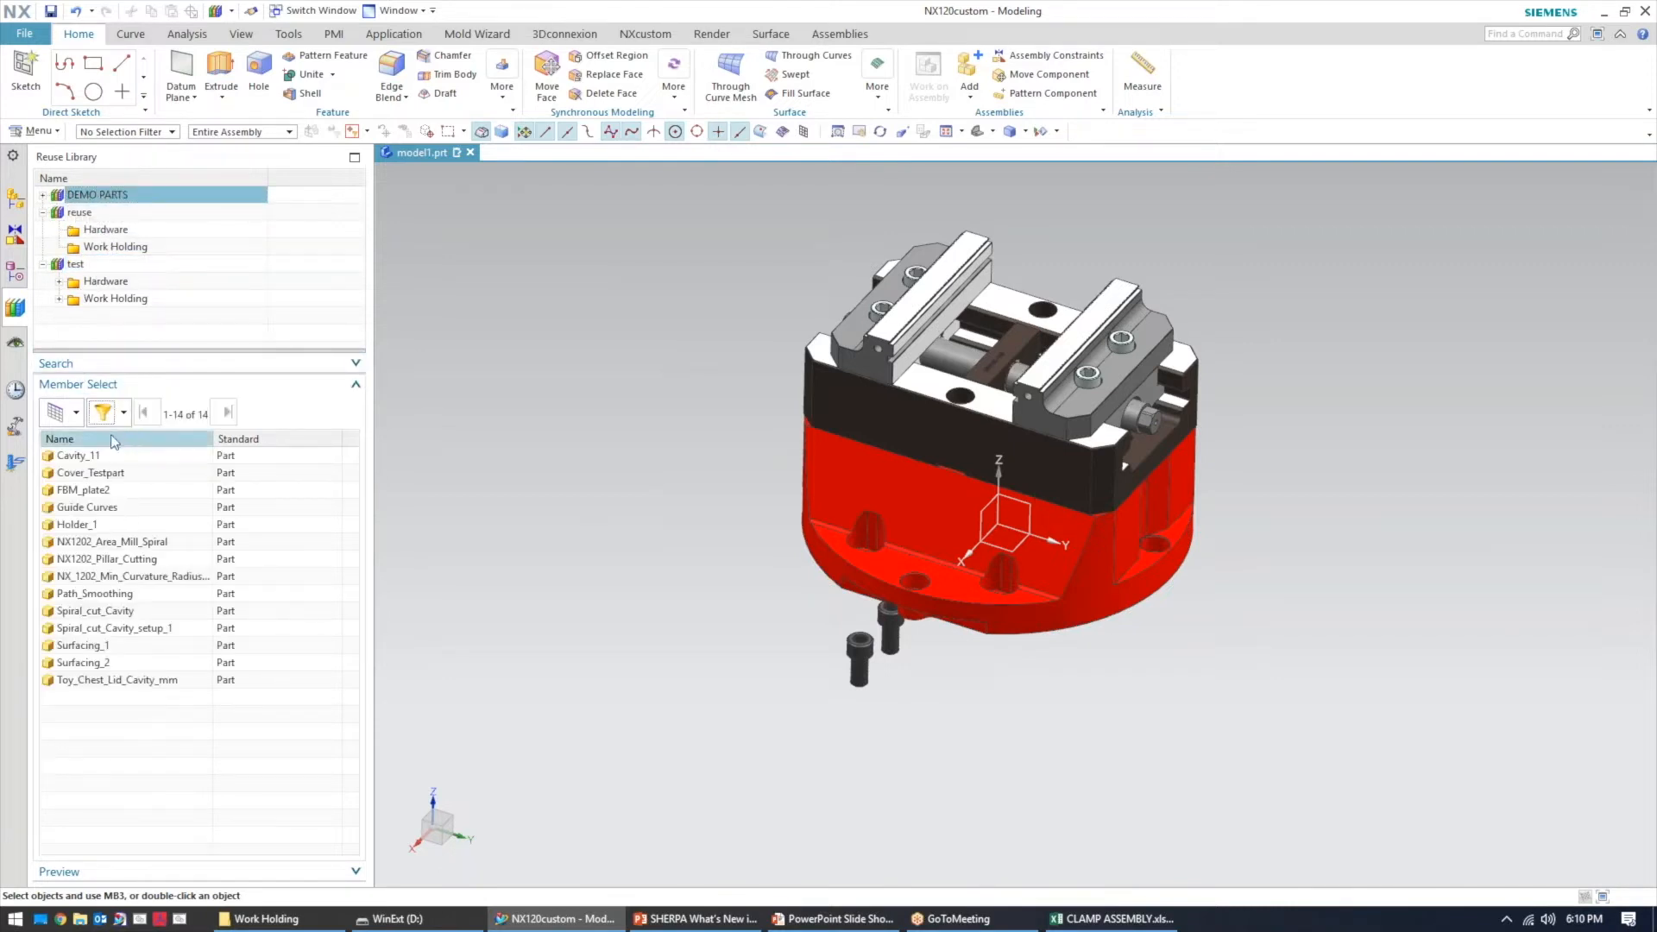
right_click(99, 496)
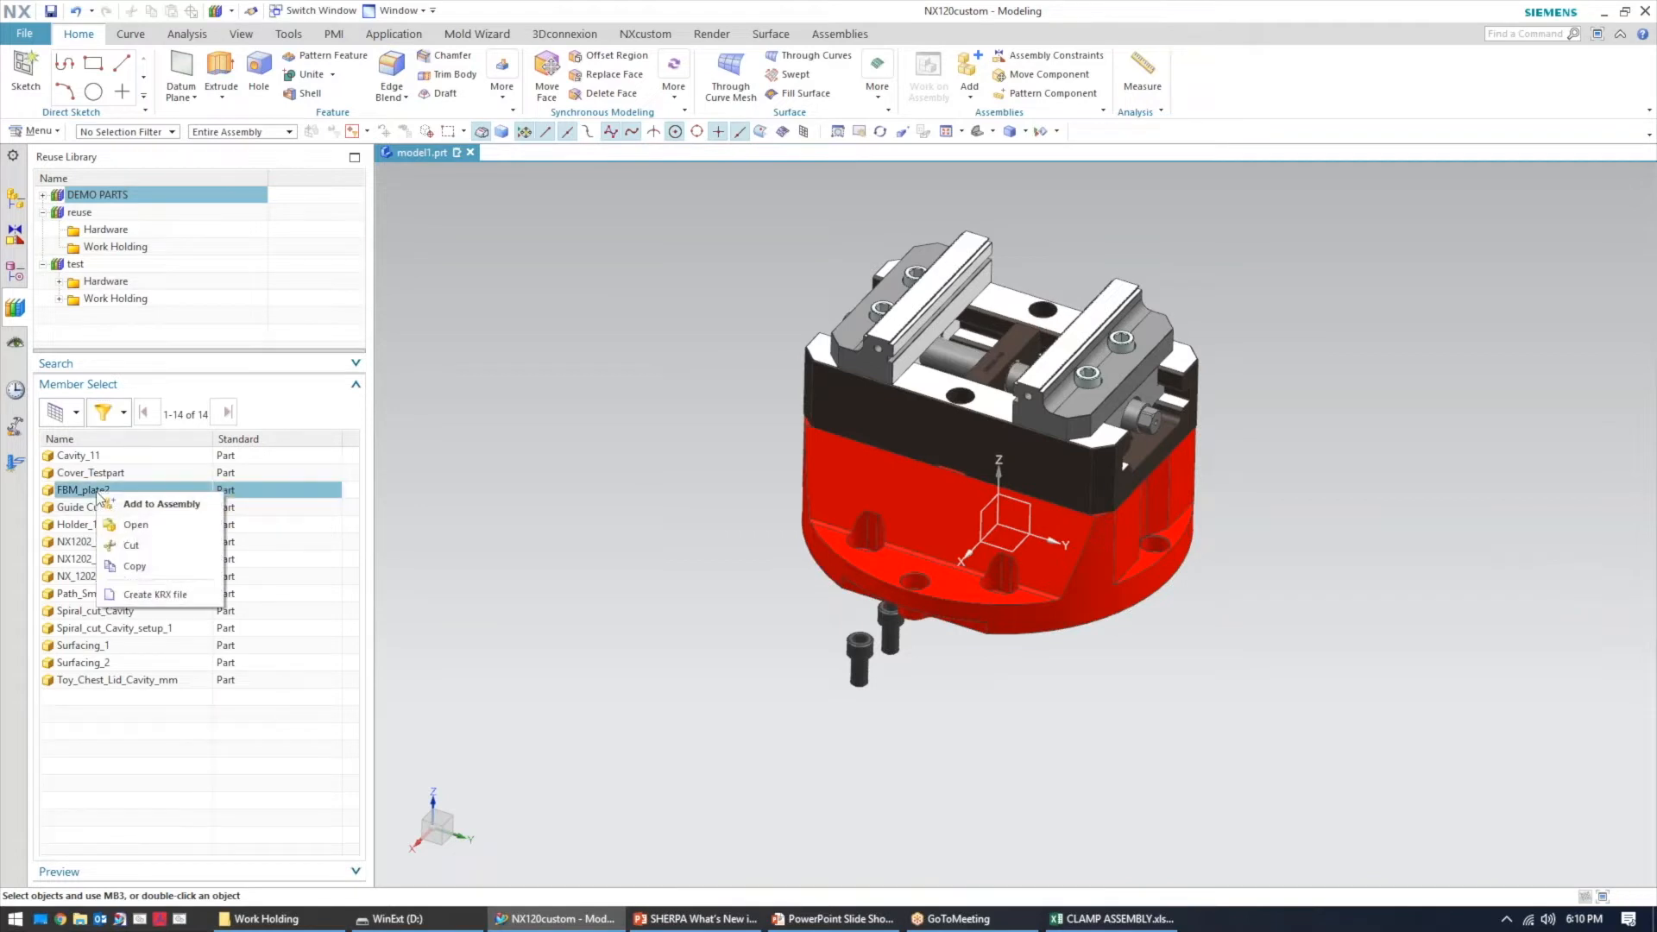
left_click(130, 518)
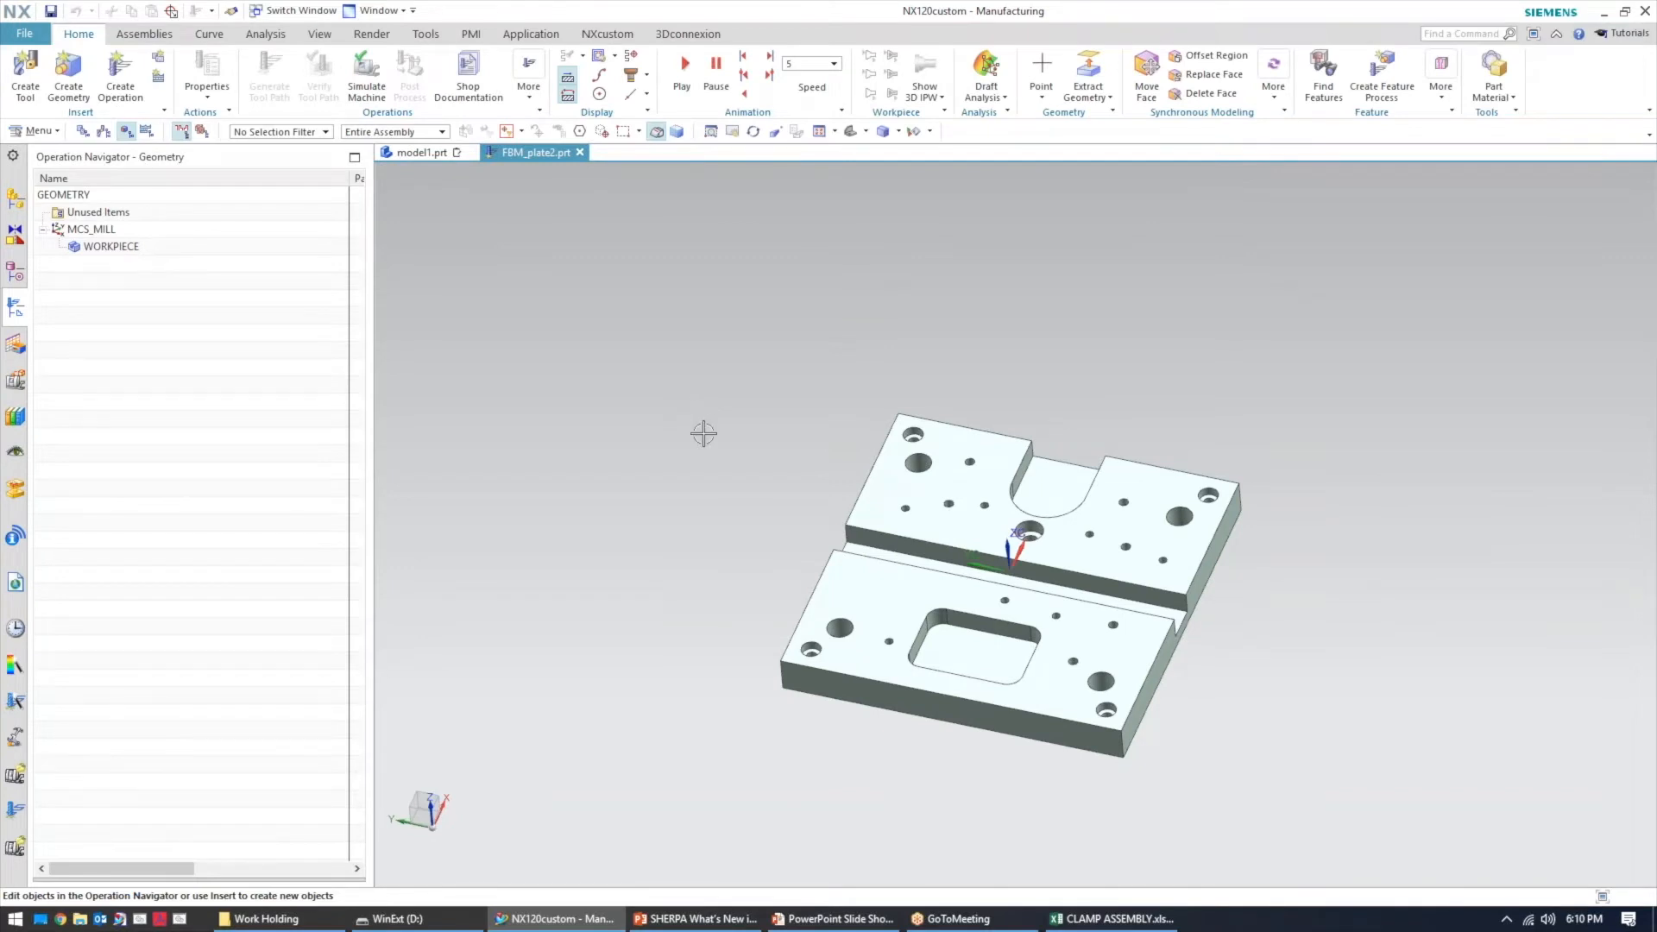
Open the WORKPIECE geometry group under MCS_MILL and specify its blank geometry
middle_click_drag(677, 457, 638, 425)
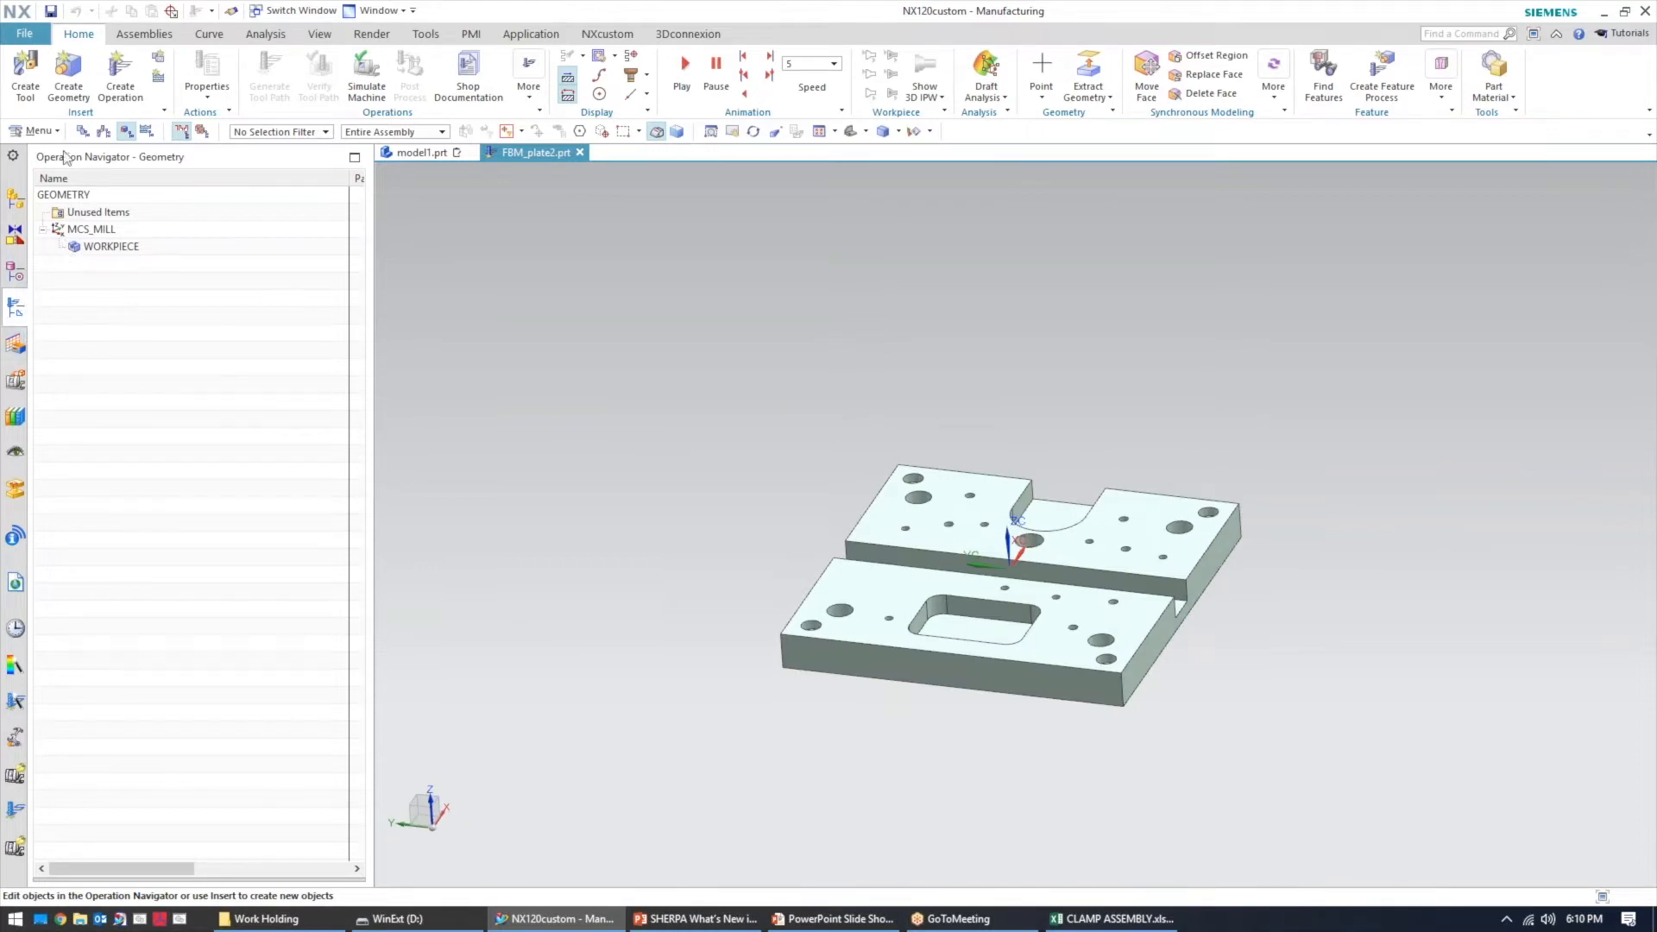
middle_click_drag(563, 287, 606, 343)
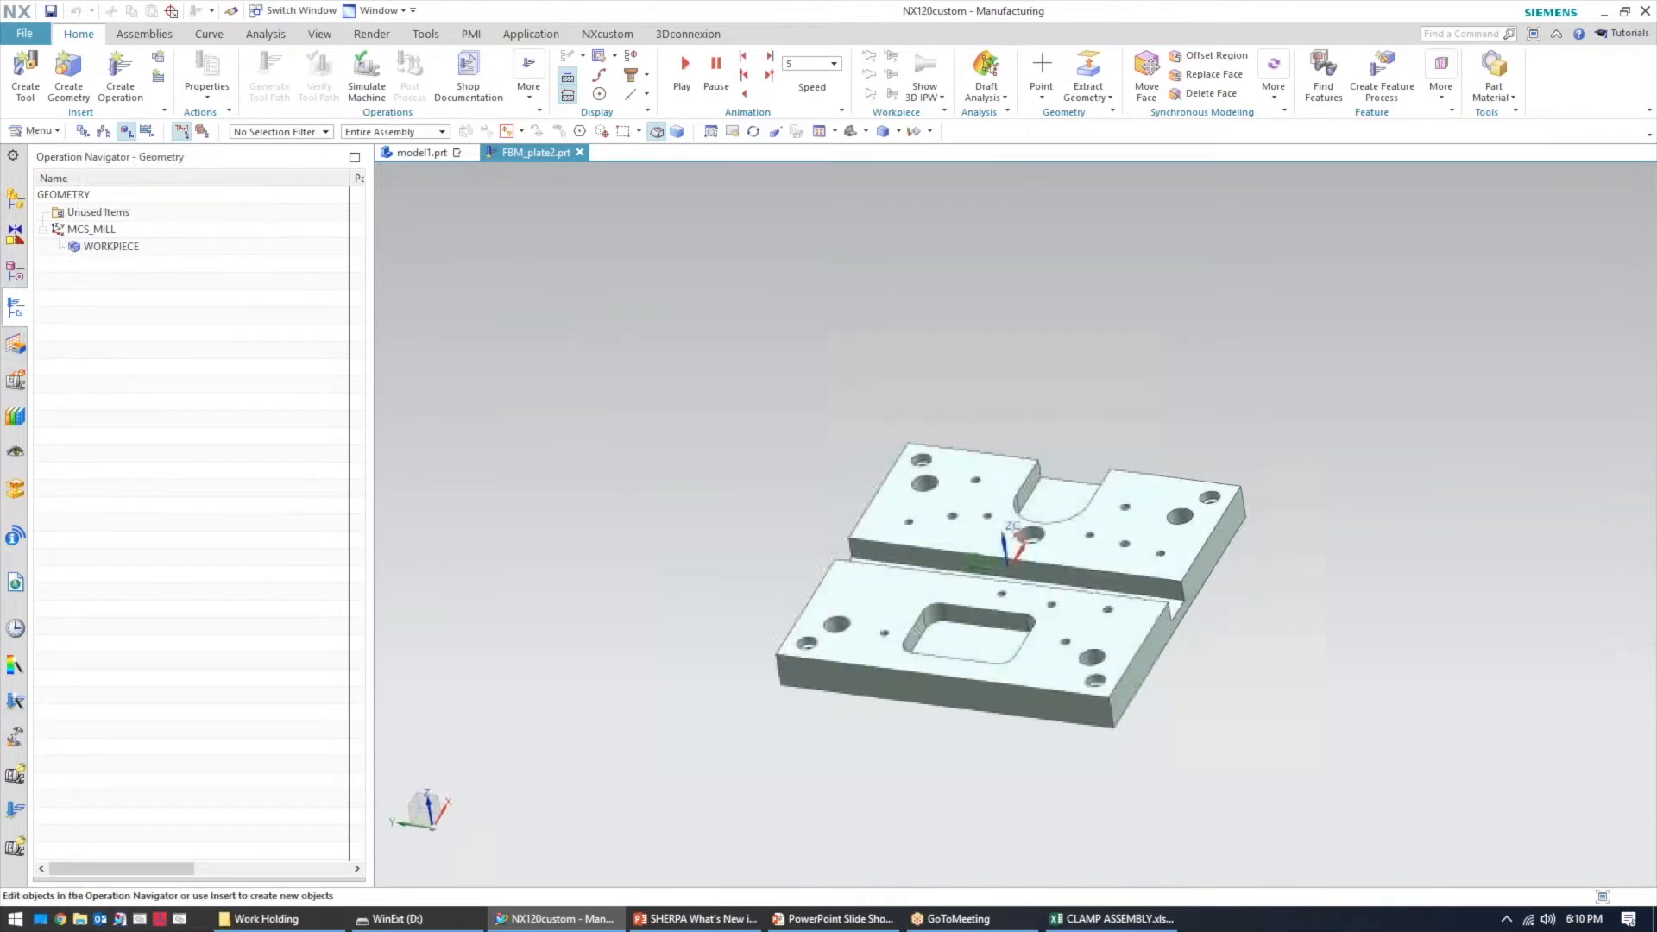
left_click(101, 232)
left_click(112, 248)
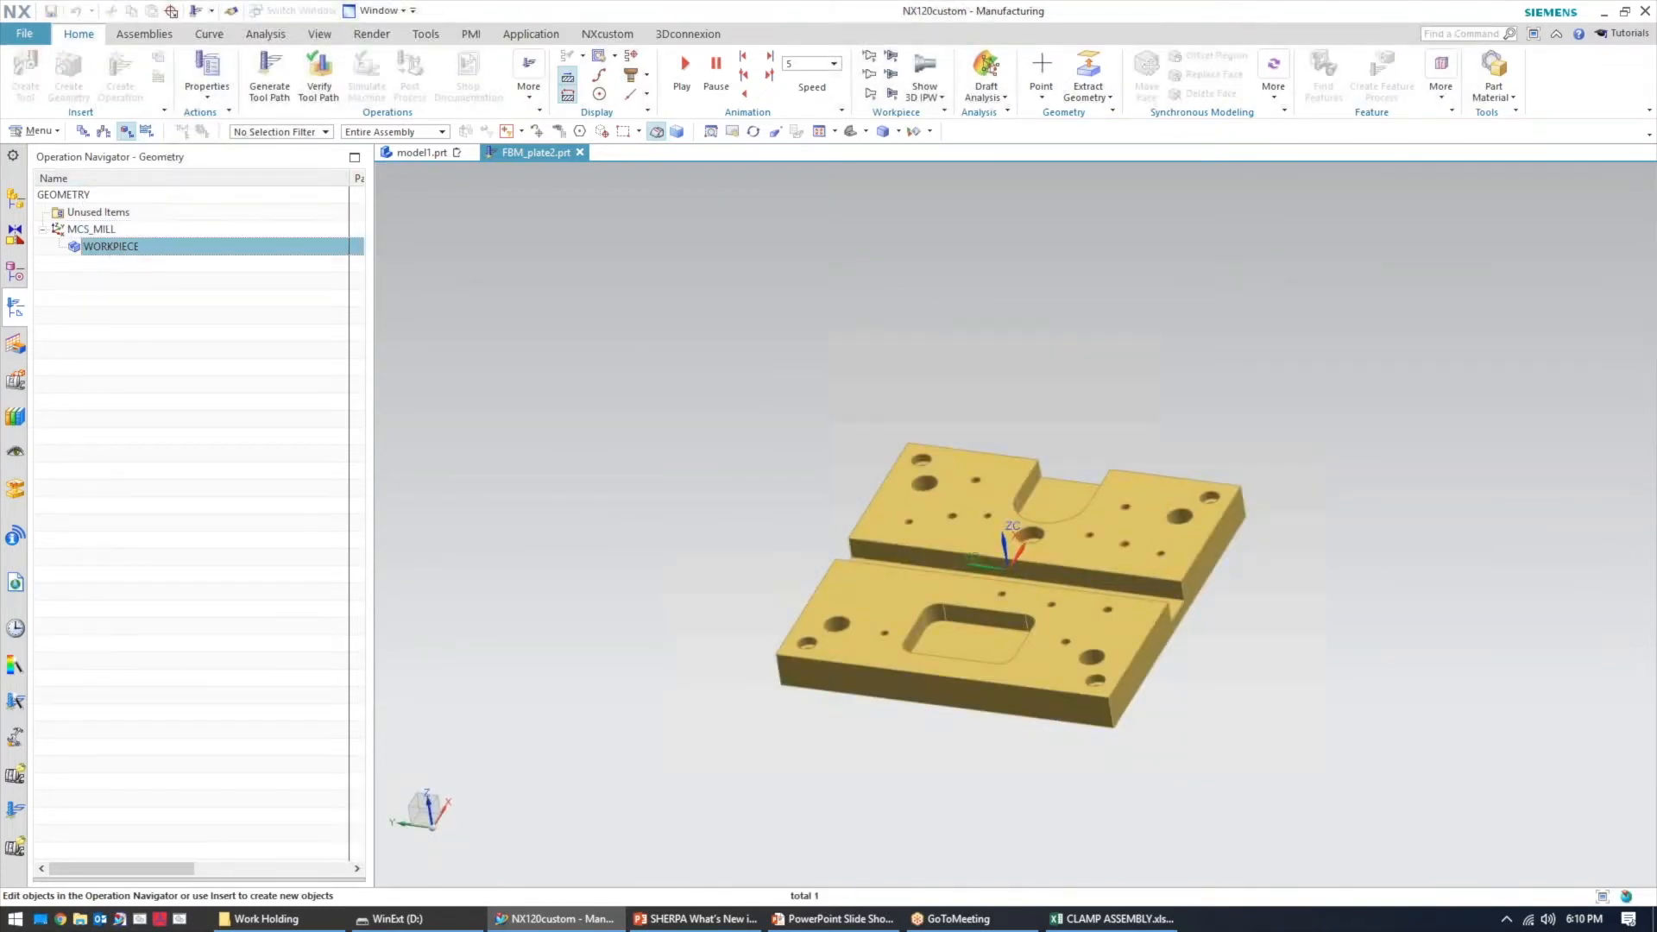
double_click(113, 248)
left_click(477, 124)
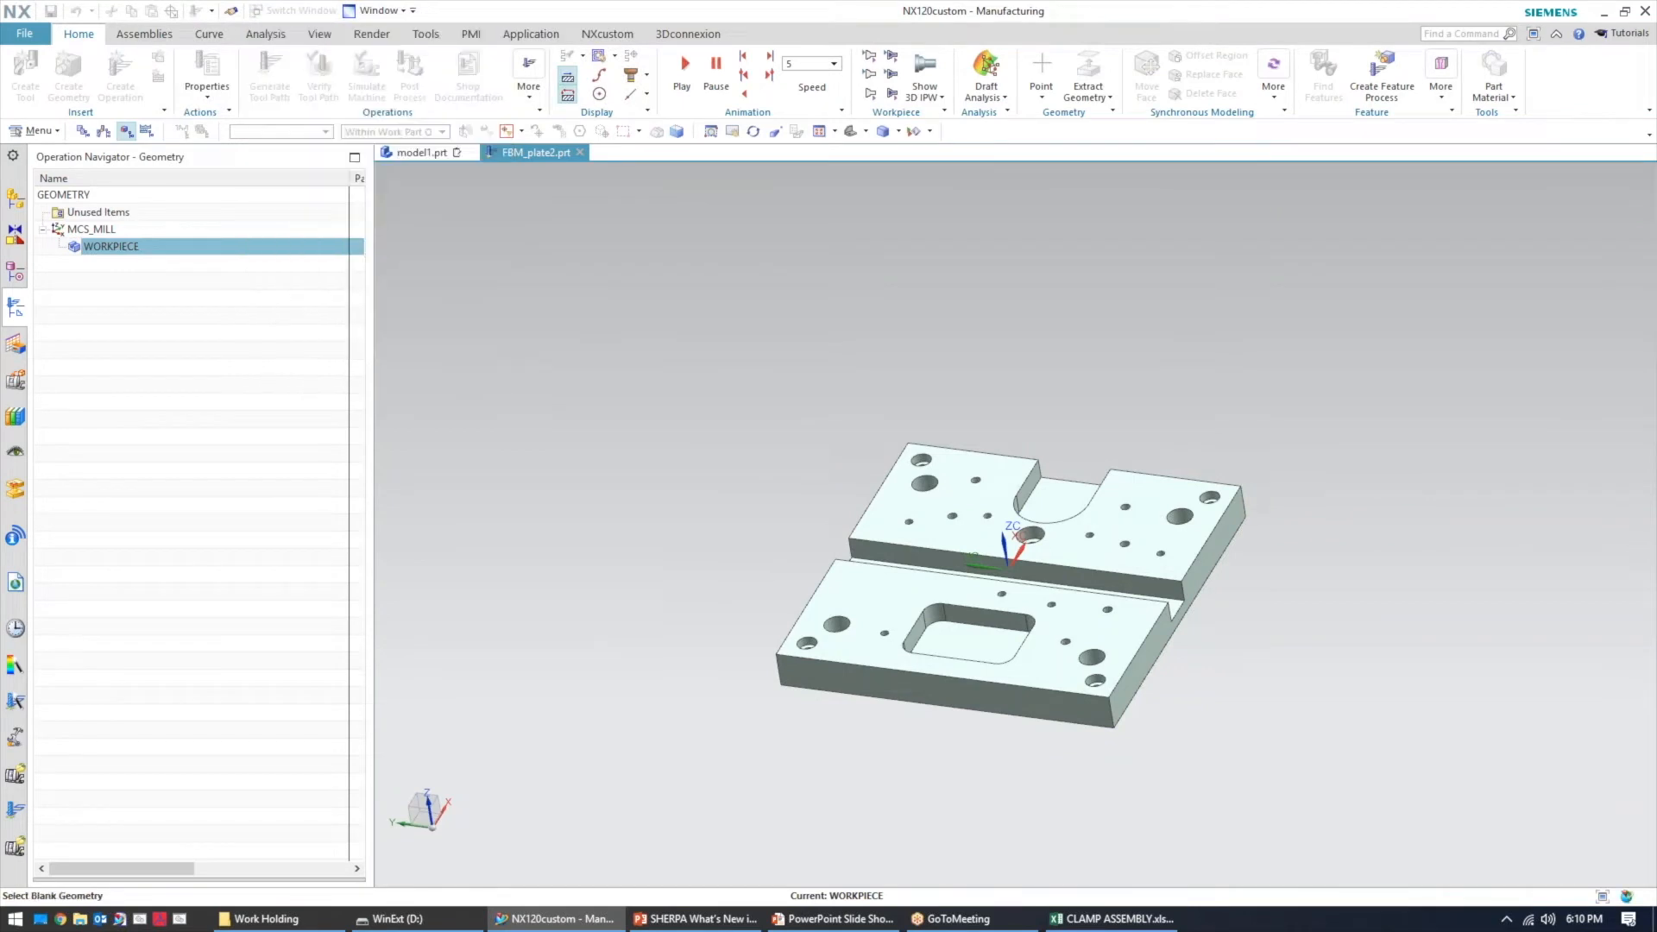
left_click(454, 288)
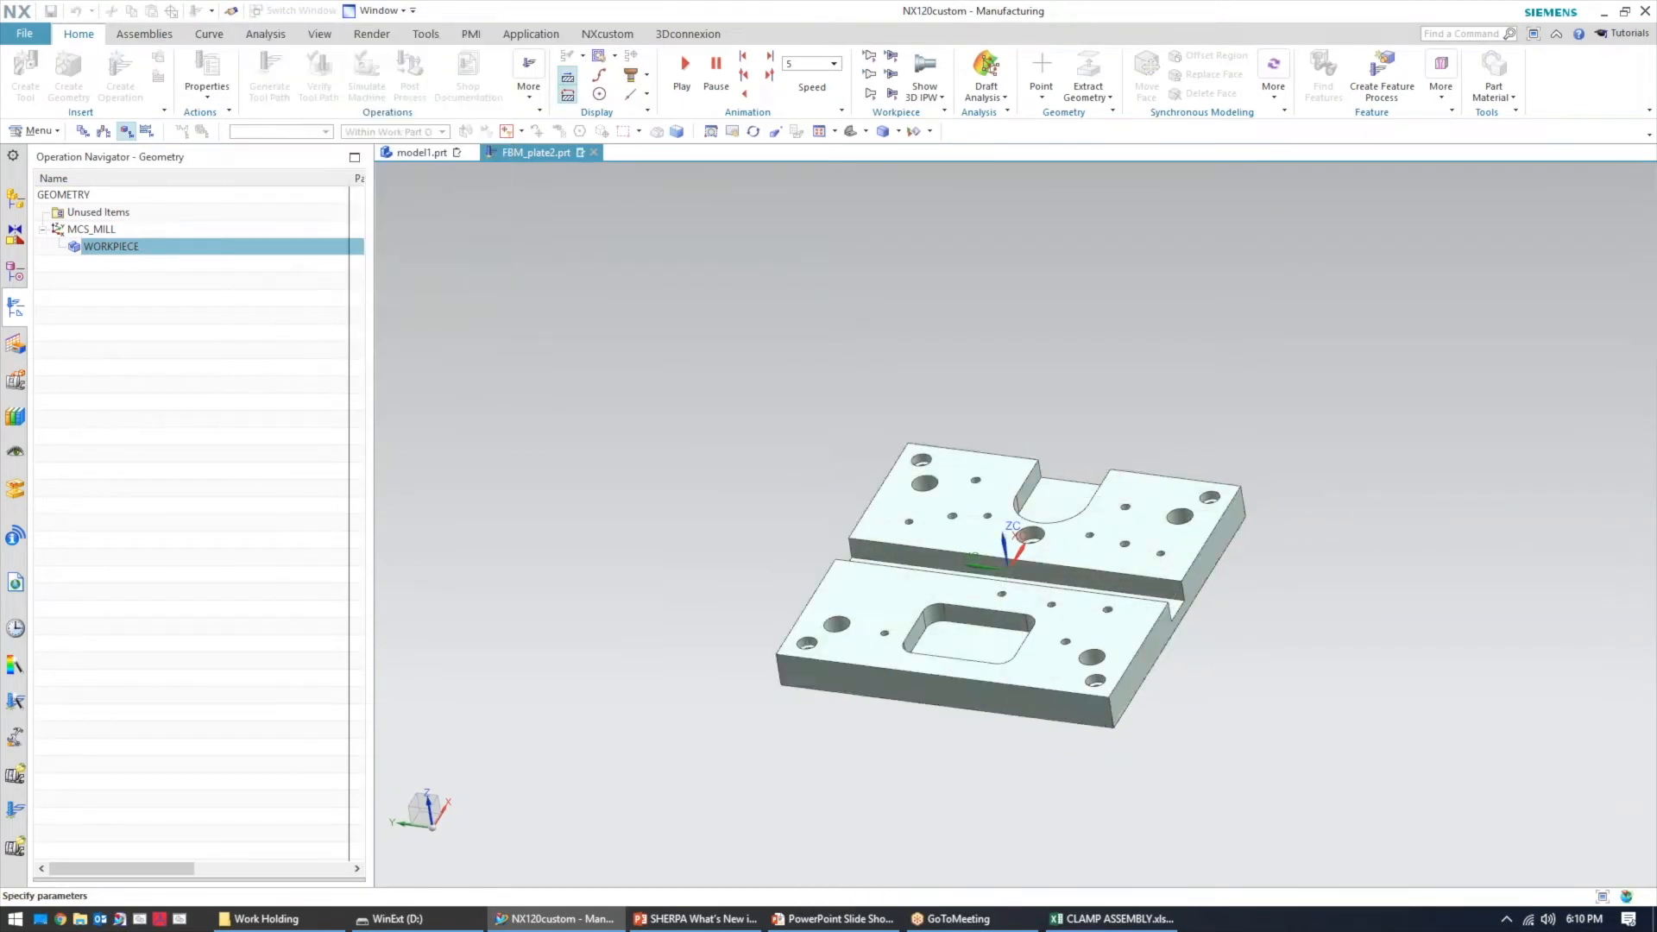
left_click(403, 370)
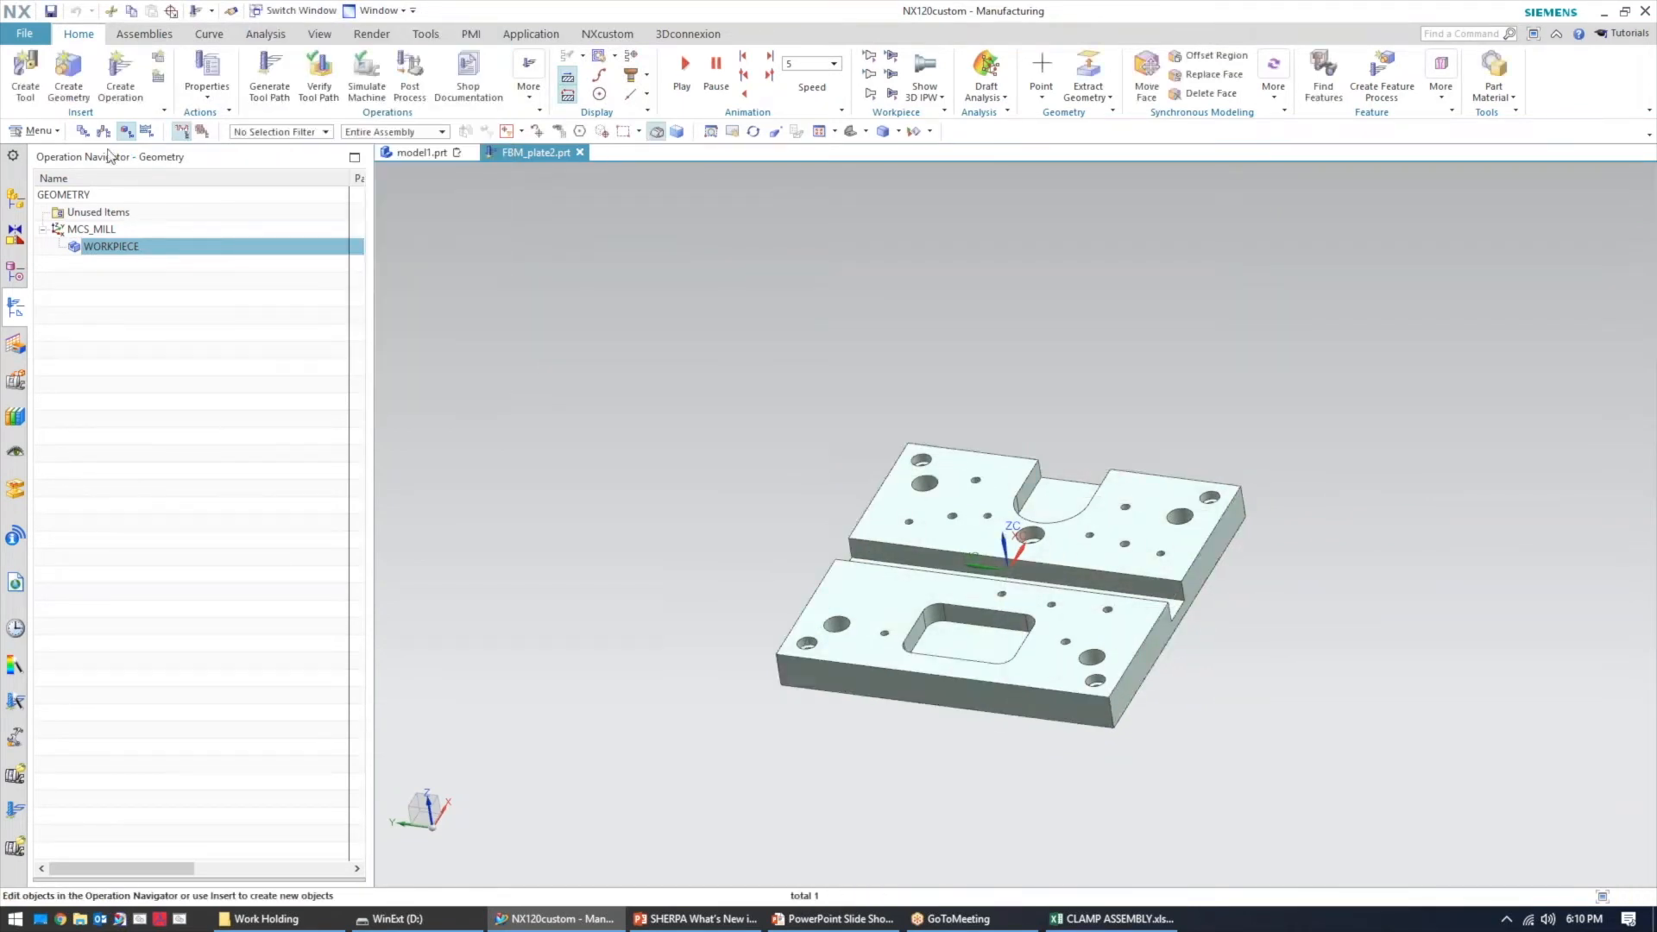
Switch to the Machining Feature Navigator and start Find Features on FBM_plate2
left_click(83, 132)
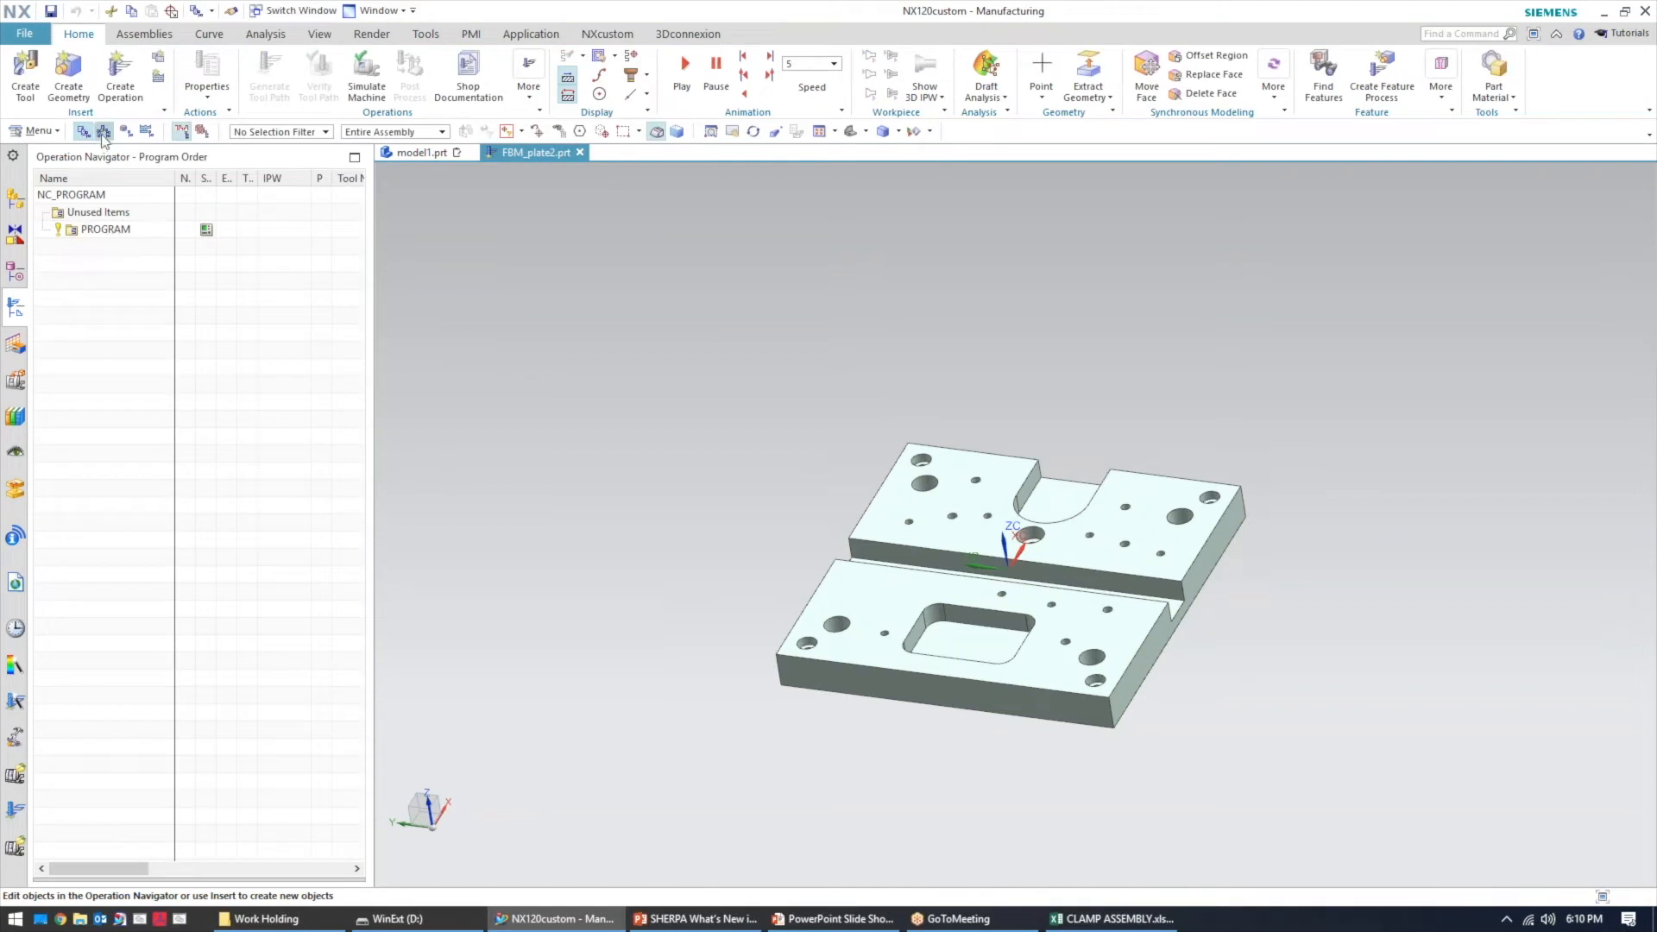
left_click(104, 132)
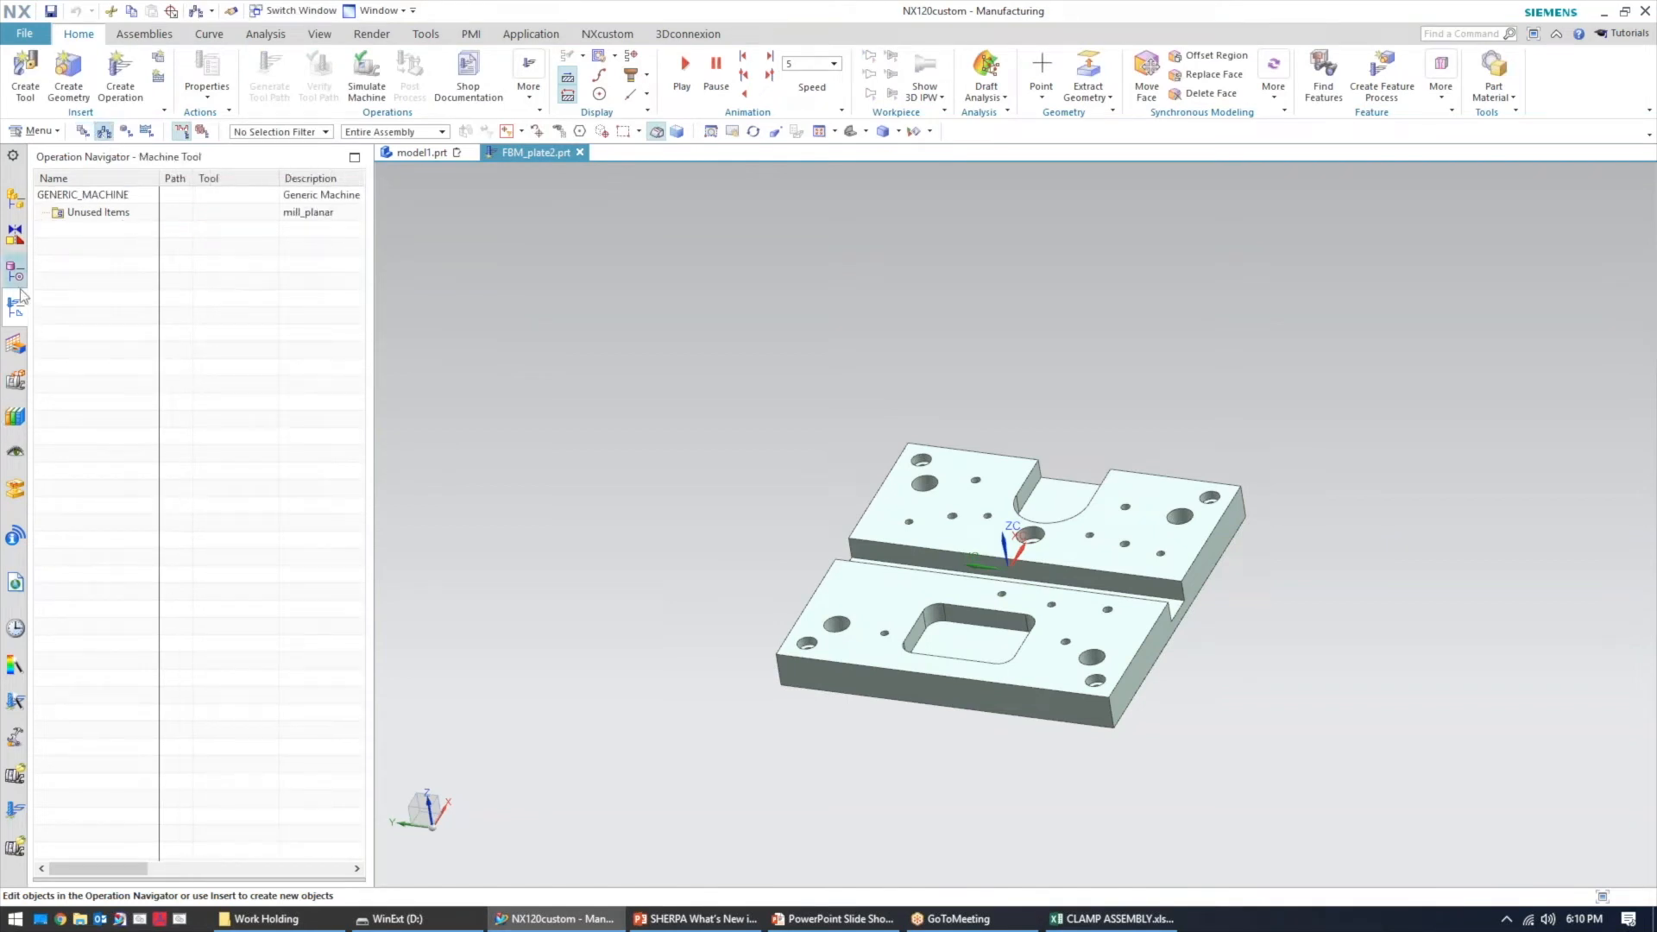
left_click(16, 345)
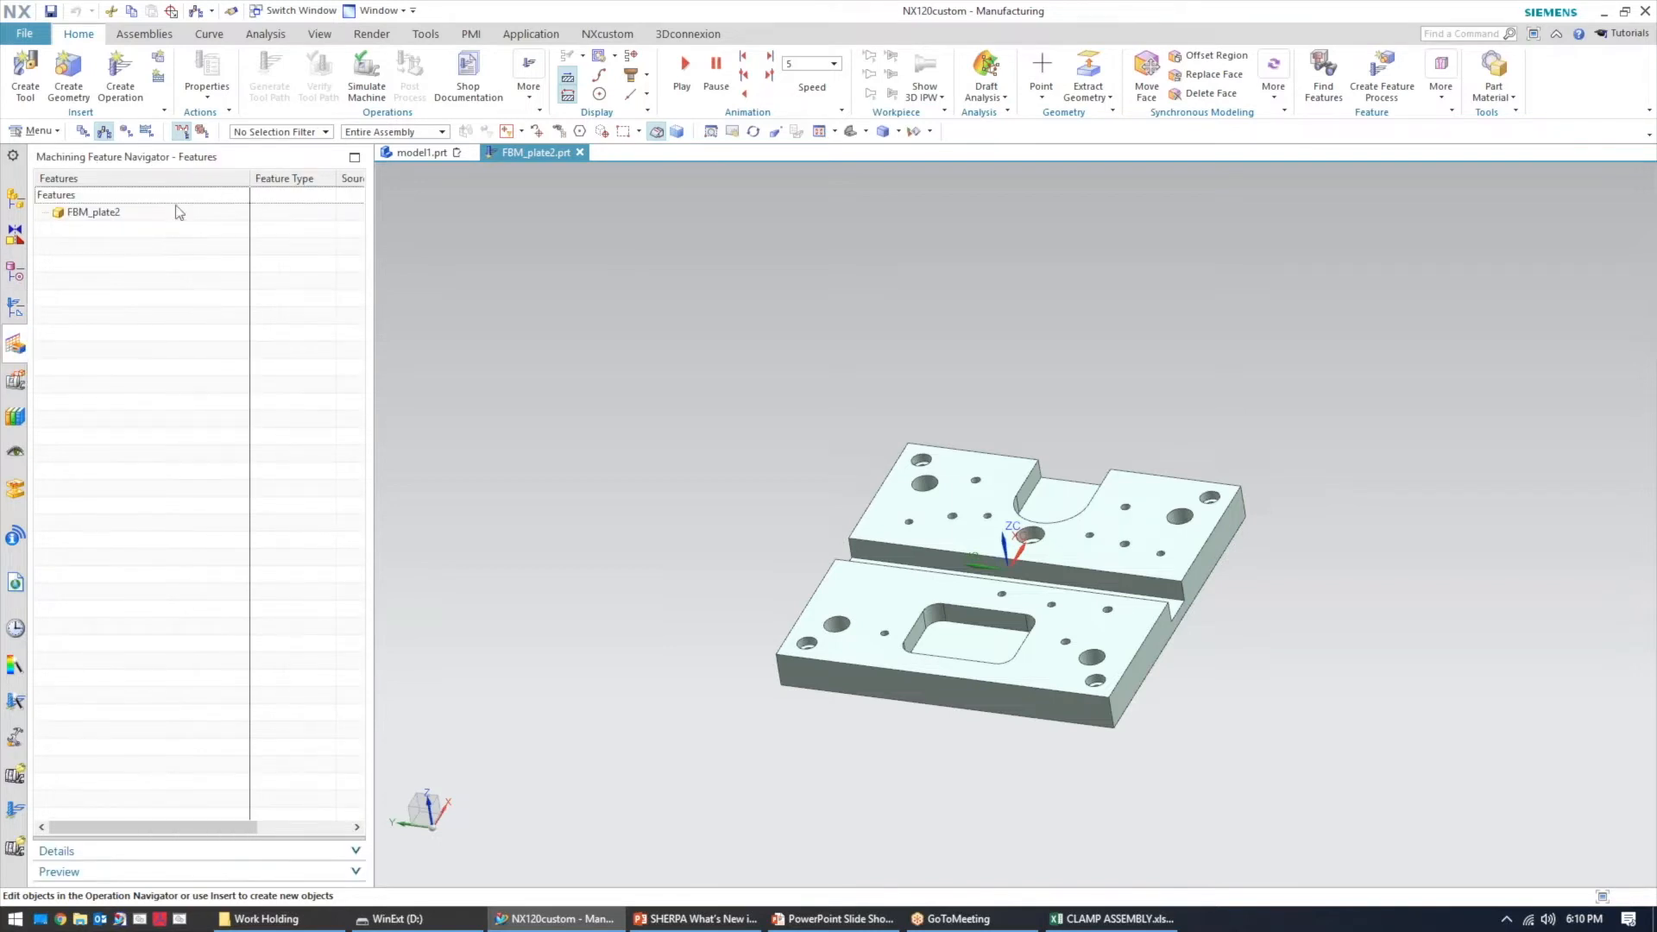
right_click(114, 220)
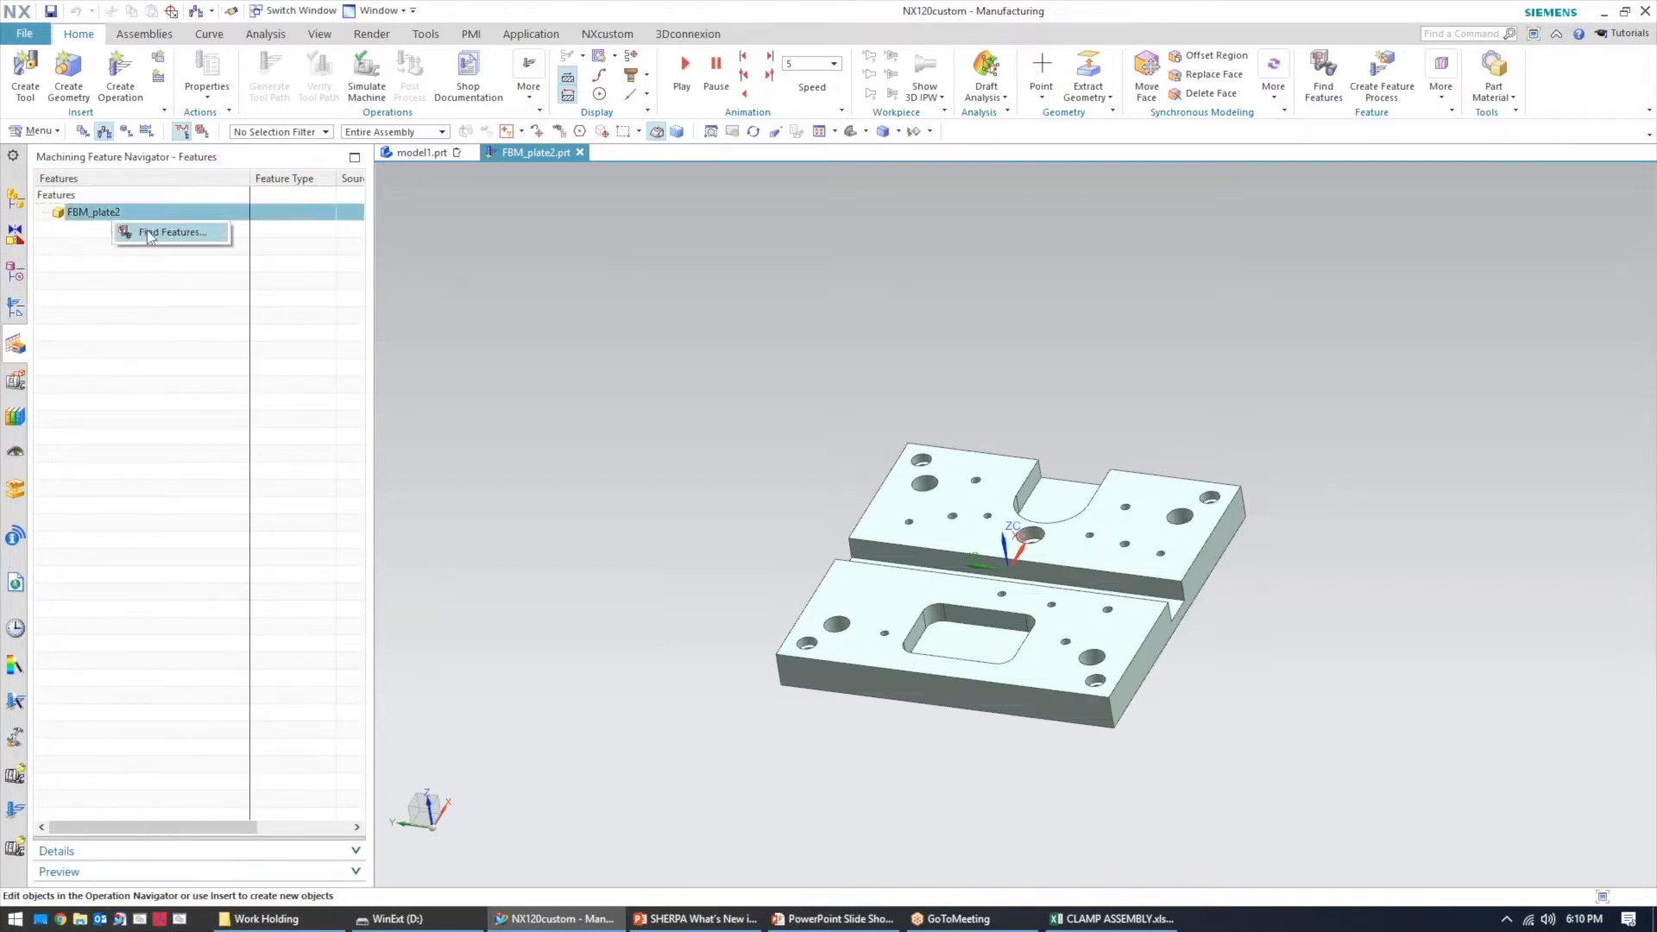
left_click(146, 231)
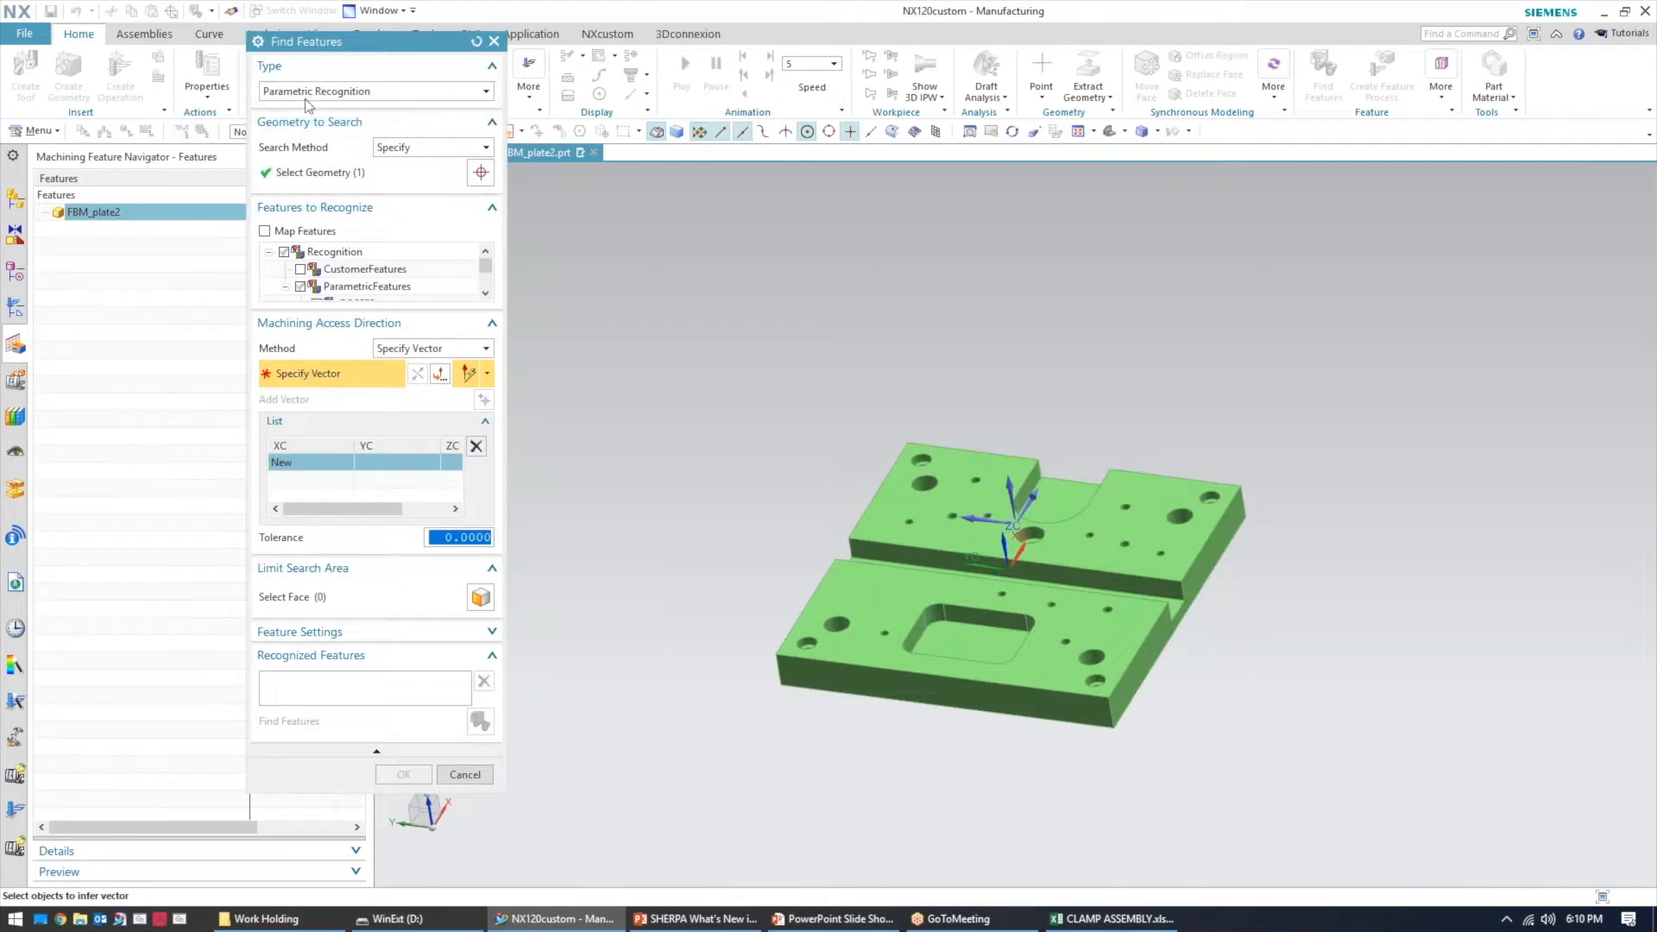
Keep Parametric Recognition and set the search method to Workpiece, expanding the features-to-recognize list
left_click(377, 95)
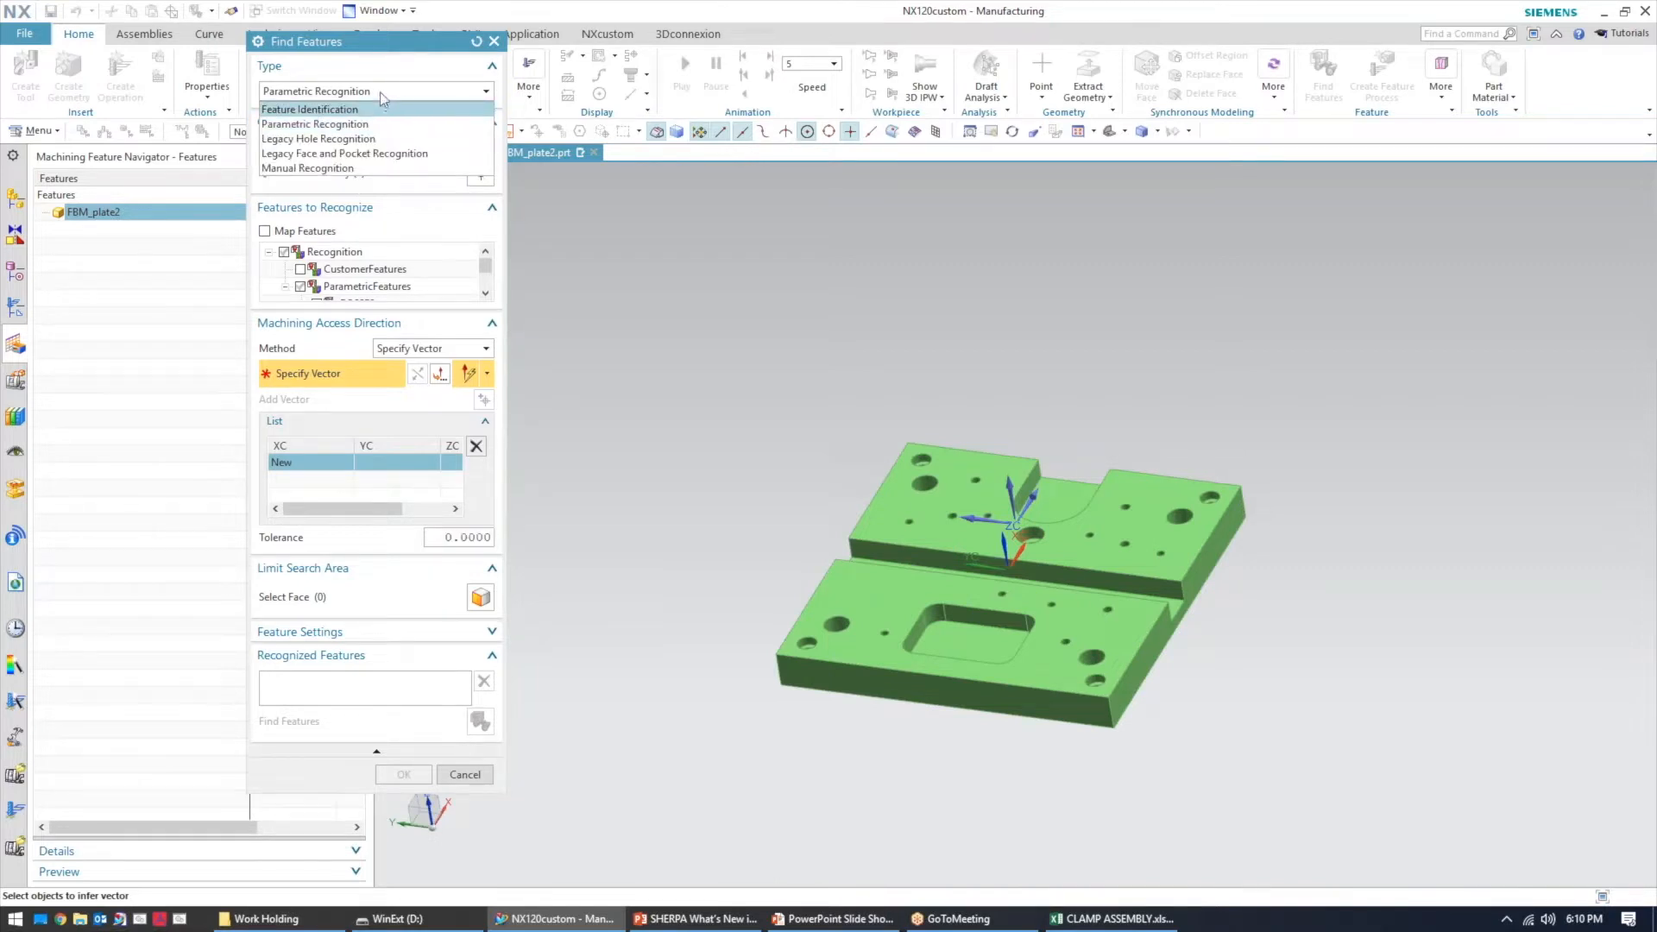
left_click(380, 91)
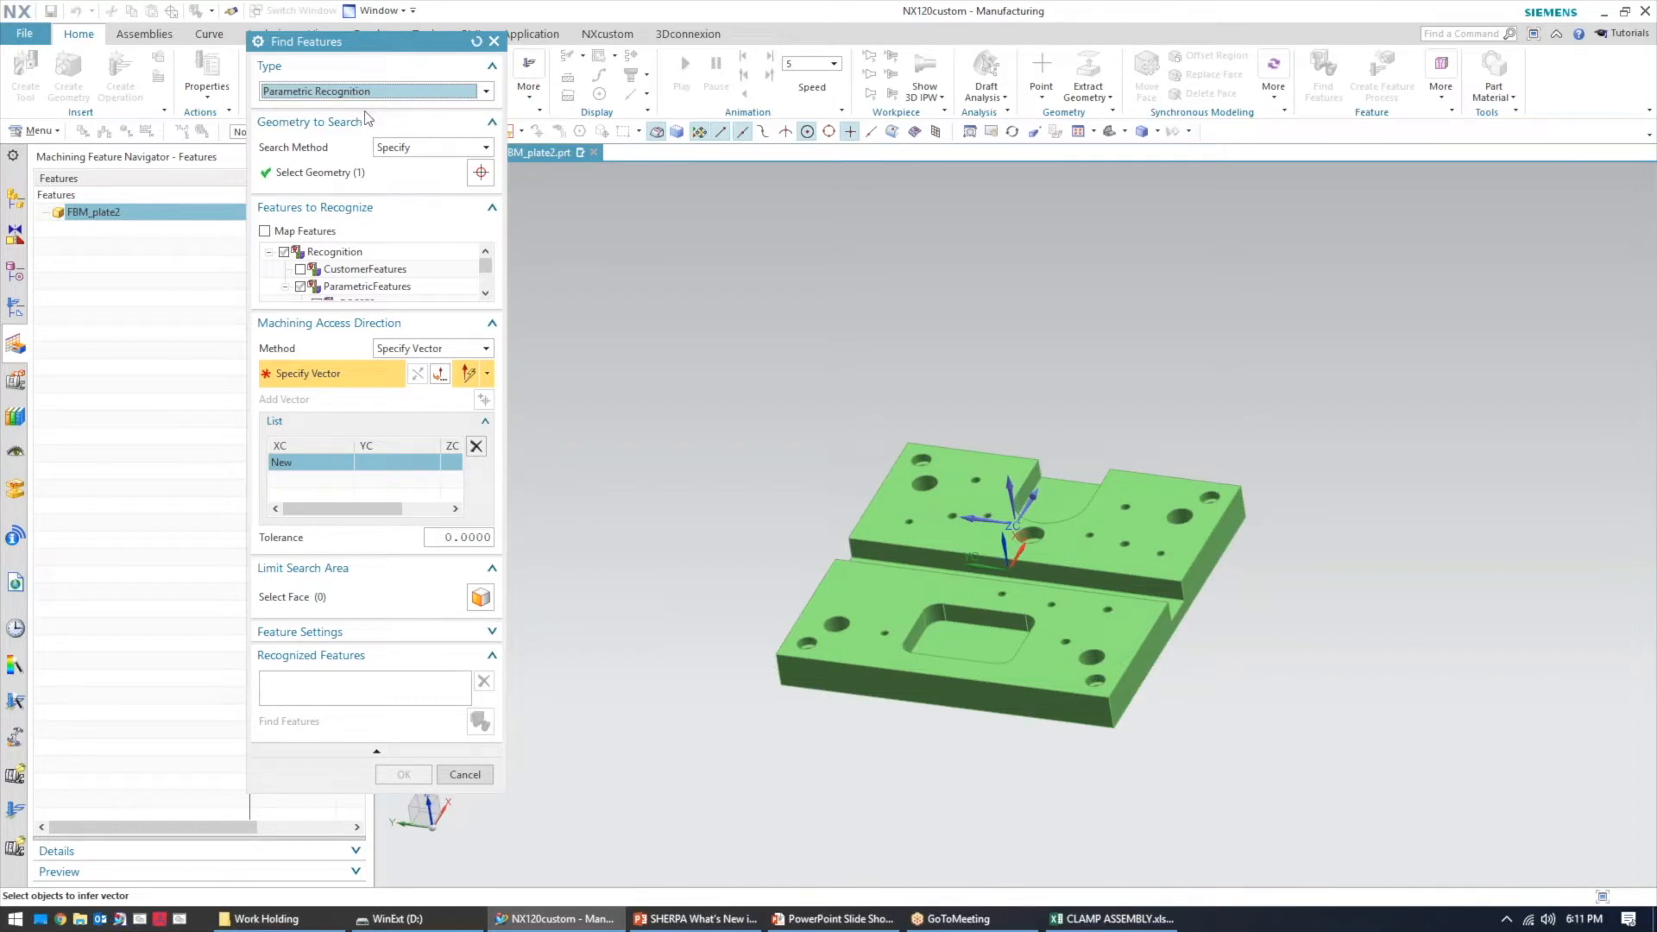
left_click(445, 147)
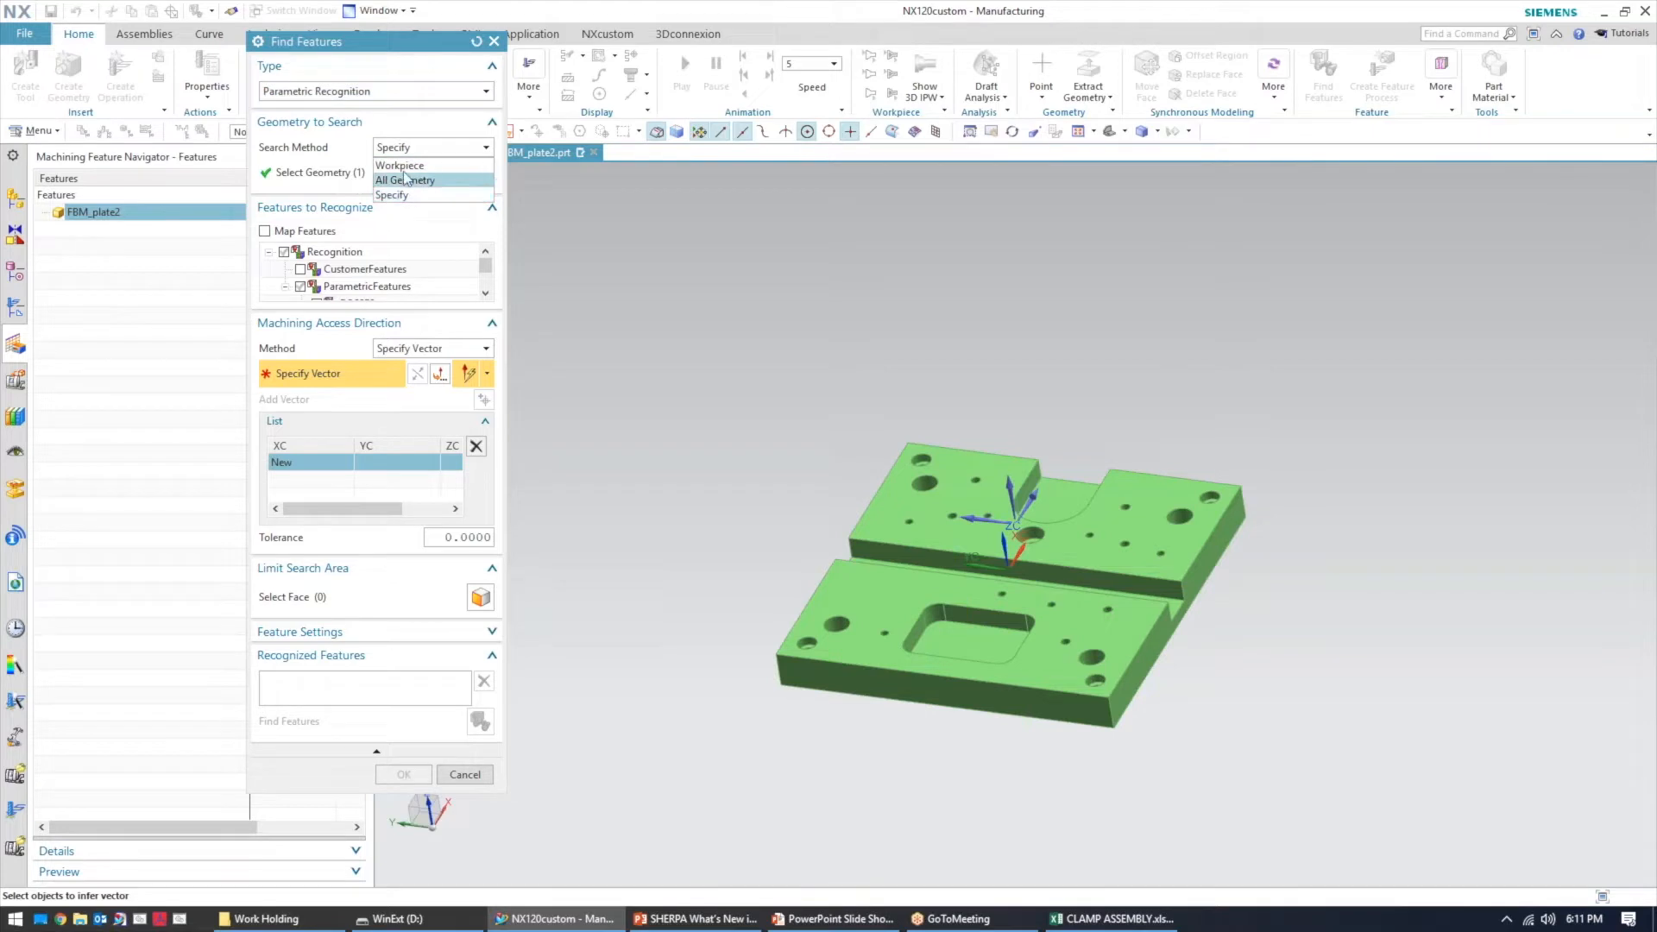
left_click(404, 165)
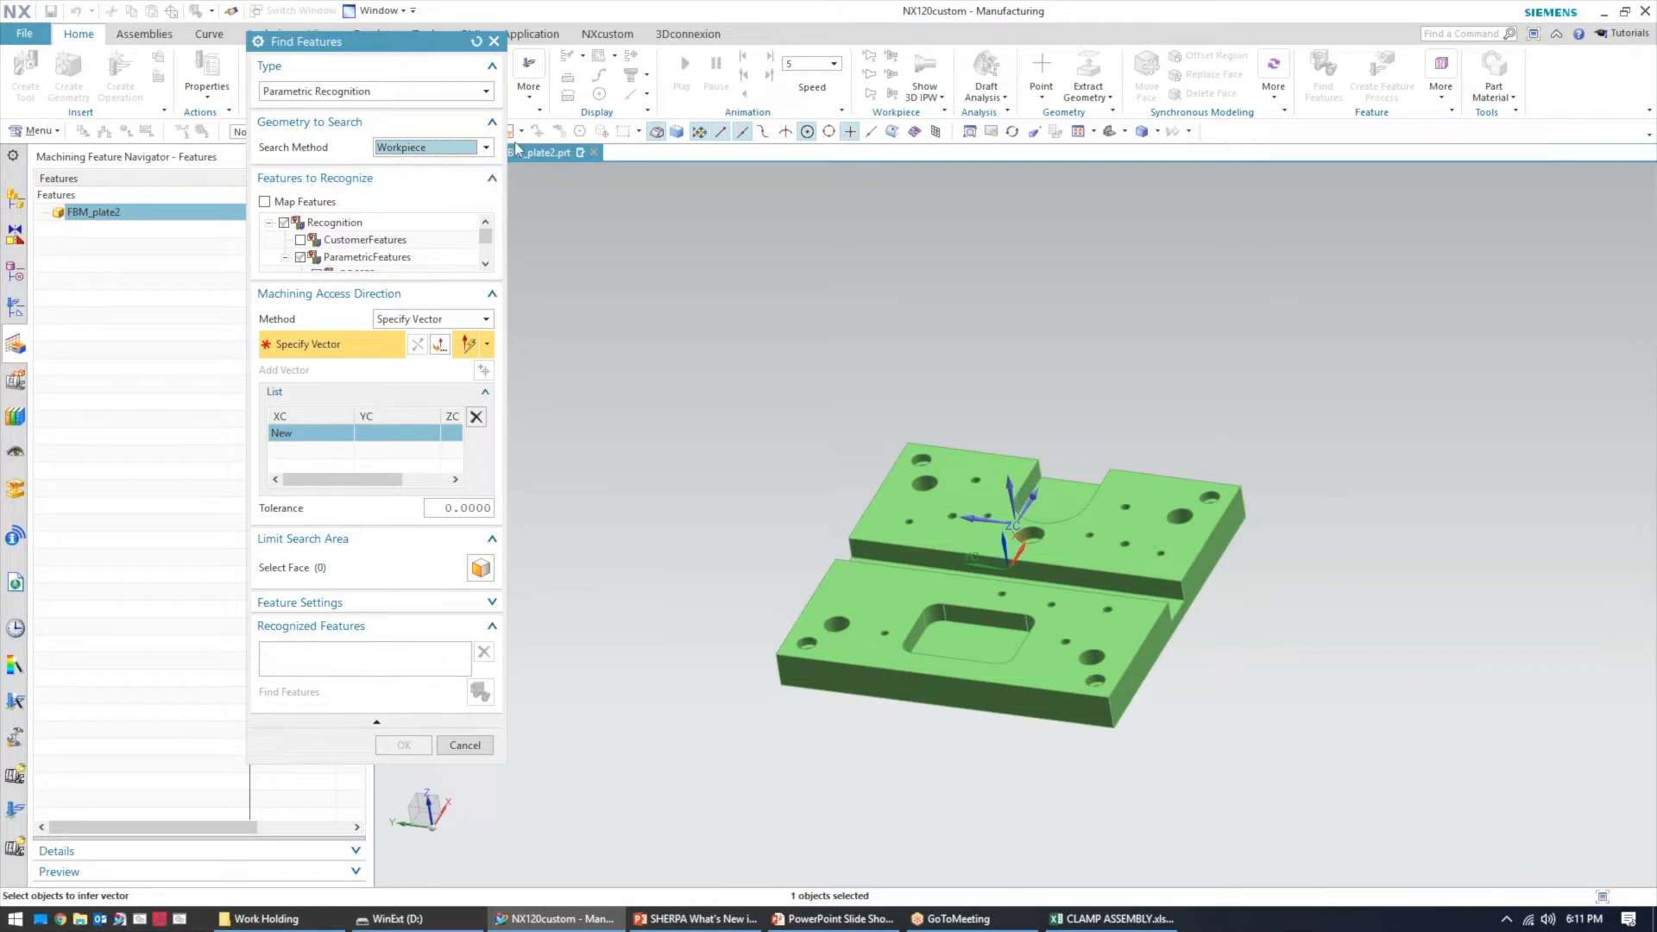
left_click(481, 148)
left_click(459, 168)
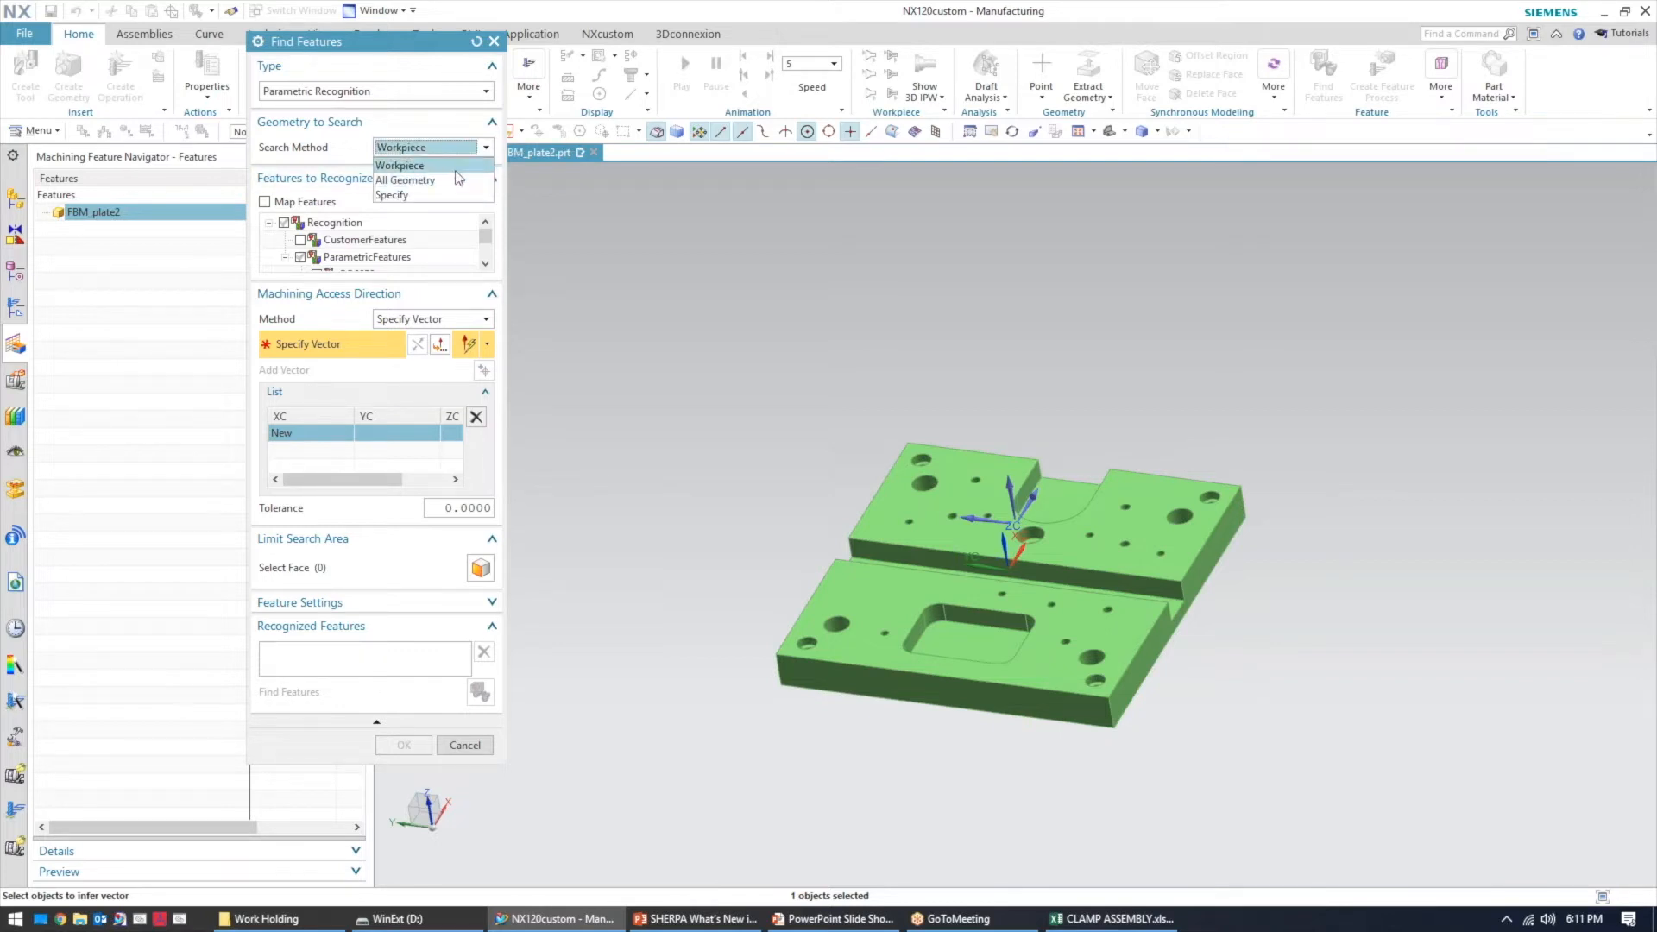
left_click(479, 293)
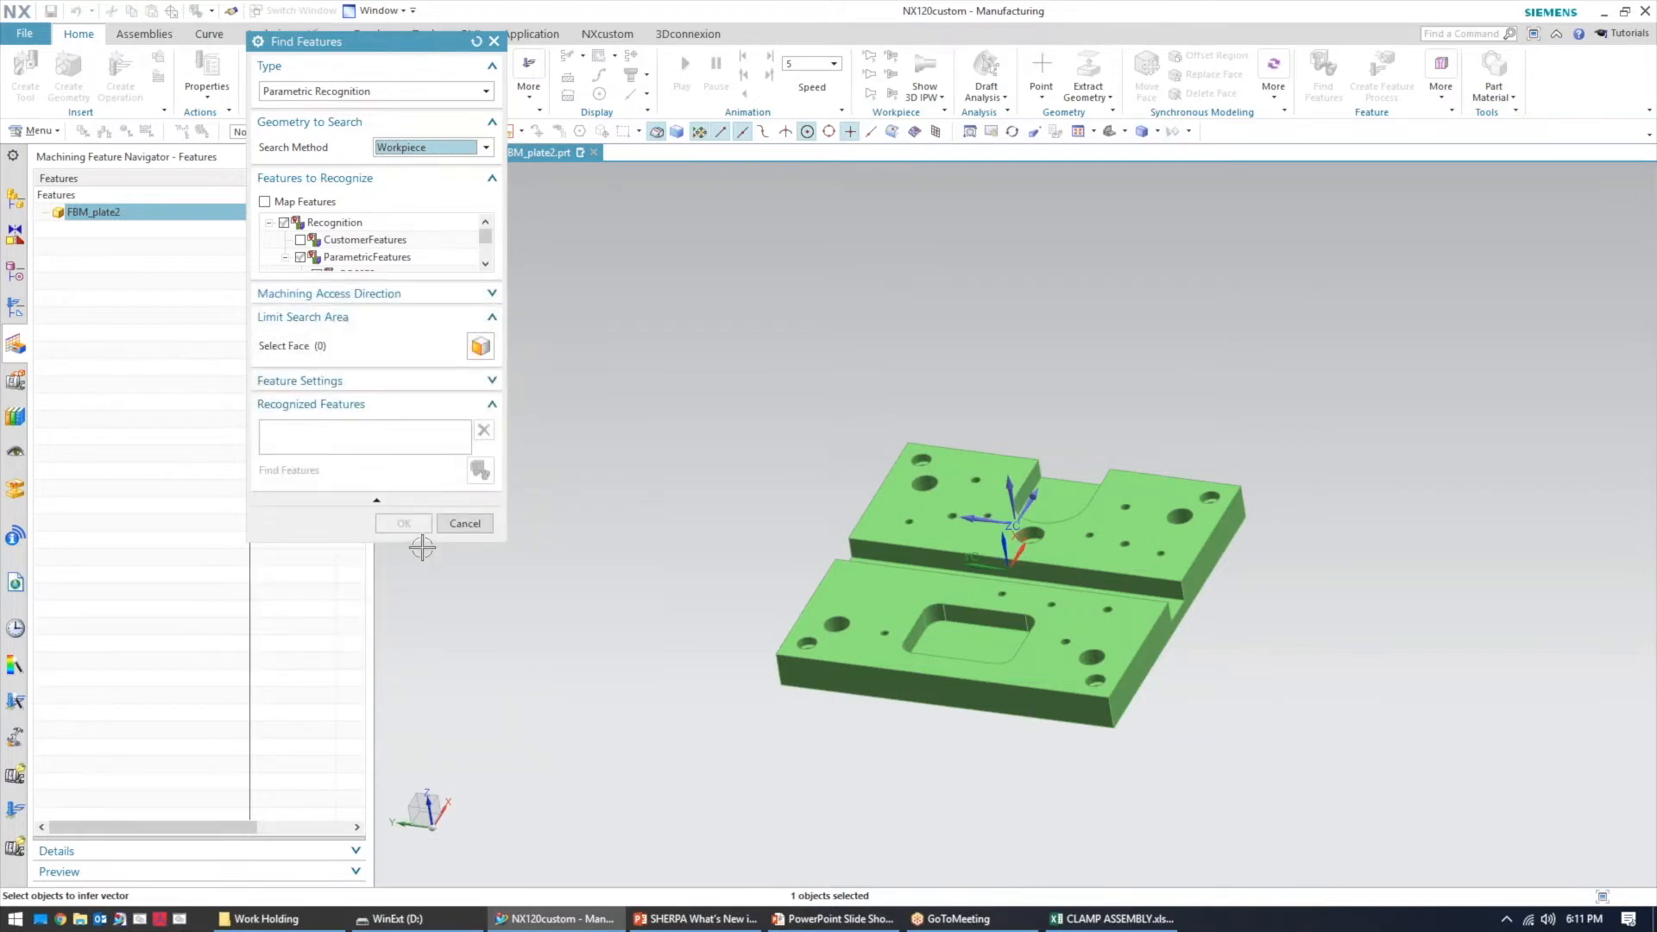
left_click_drag(422, 542, 371, 905)
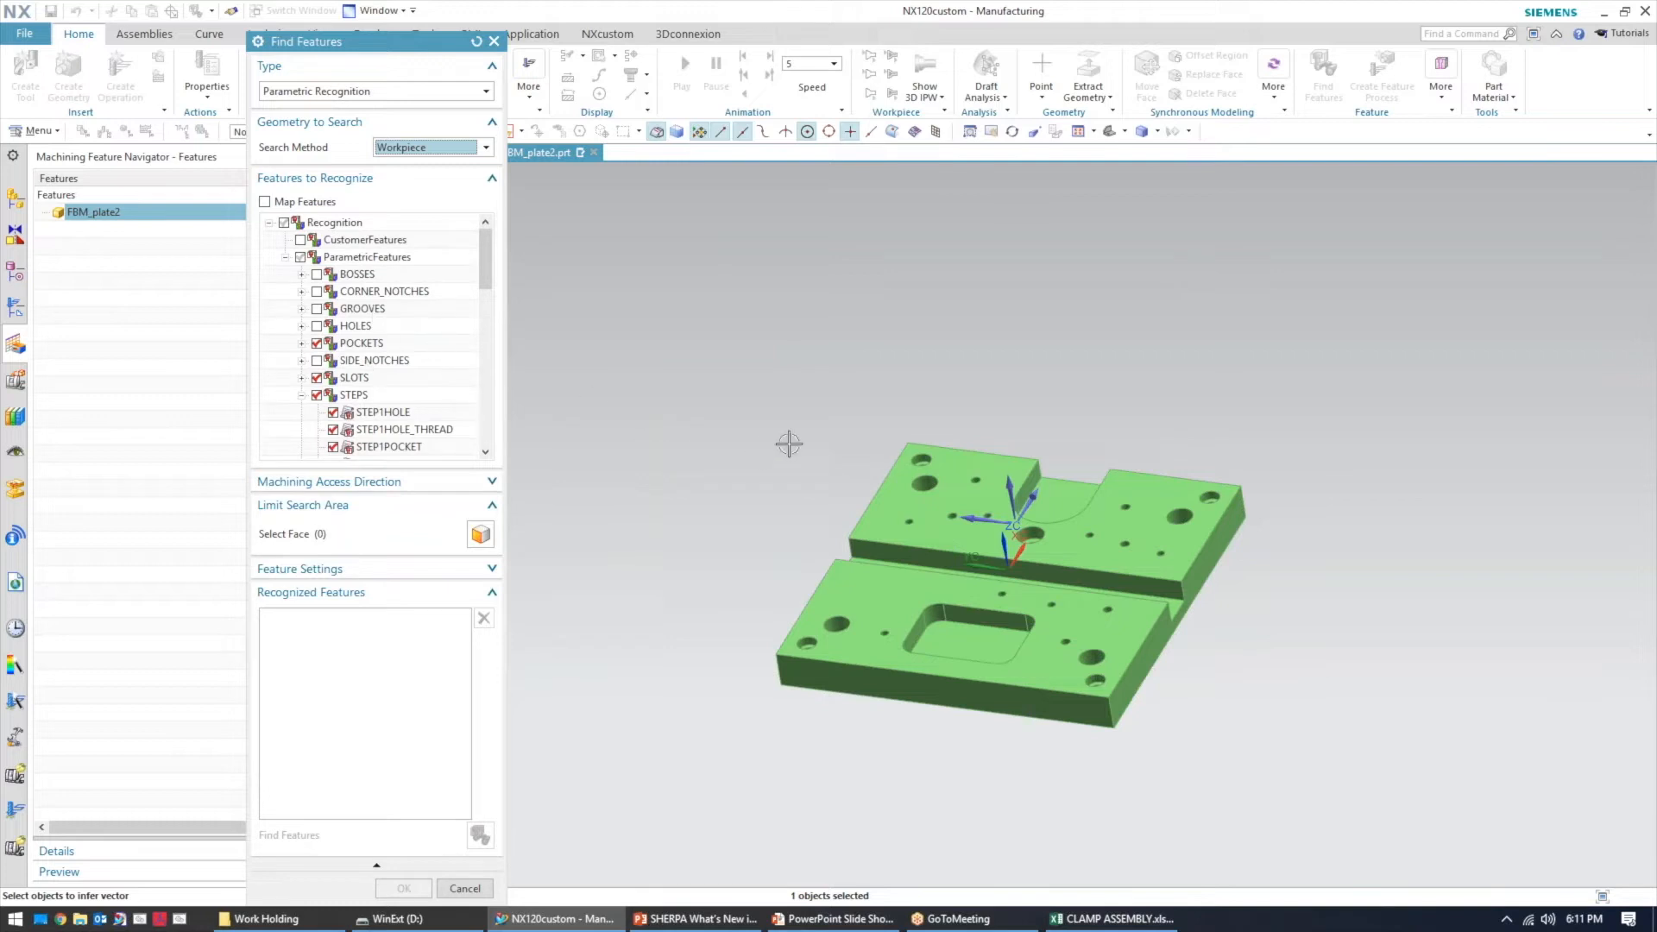
Review which parametric feature types are checked for recognition
left_click(960, 574)
middle_click_drag(728, 492, 739, 555)
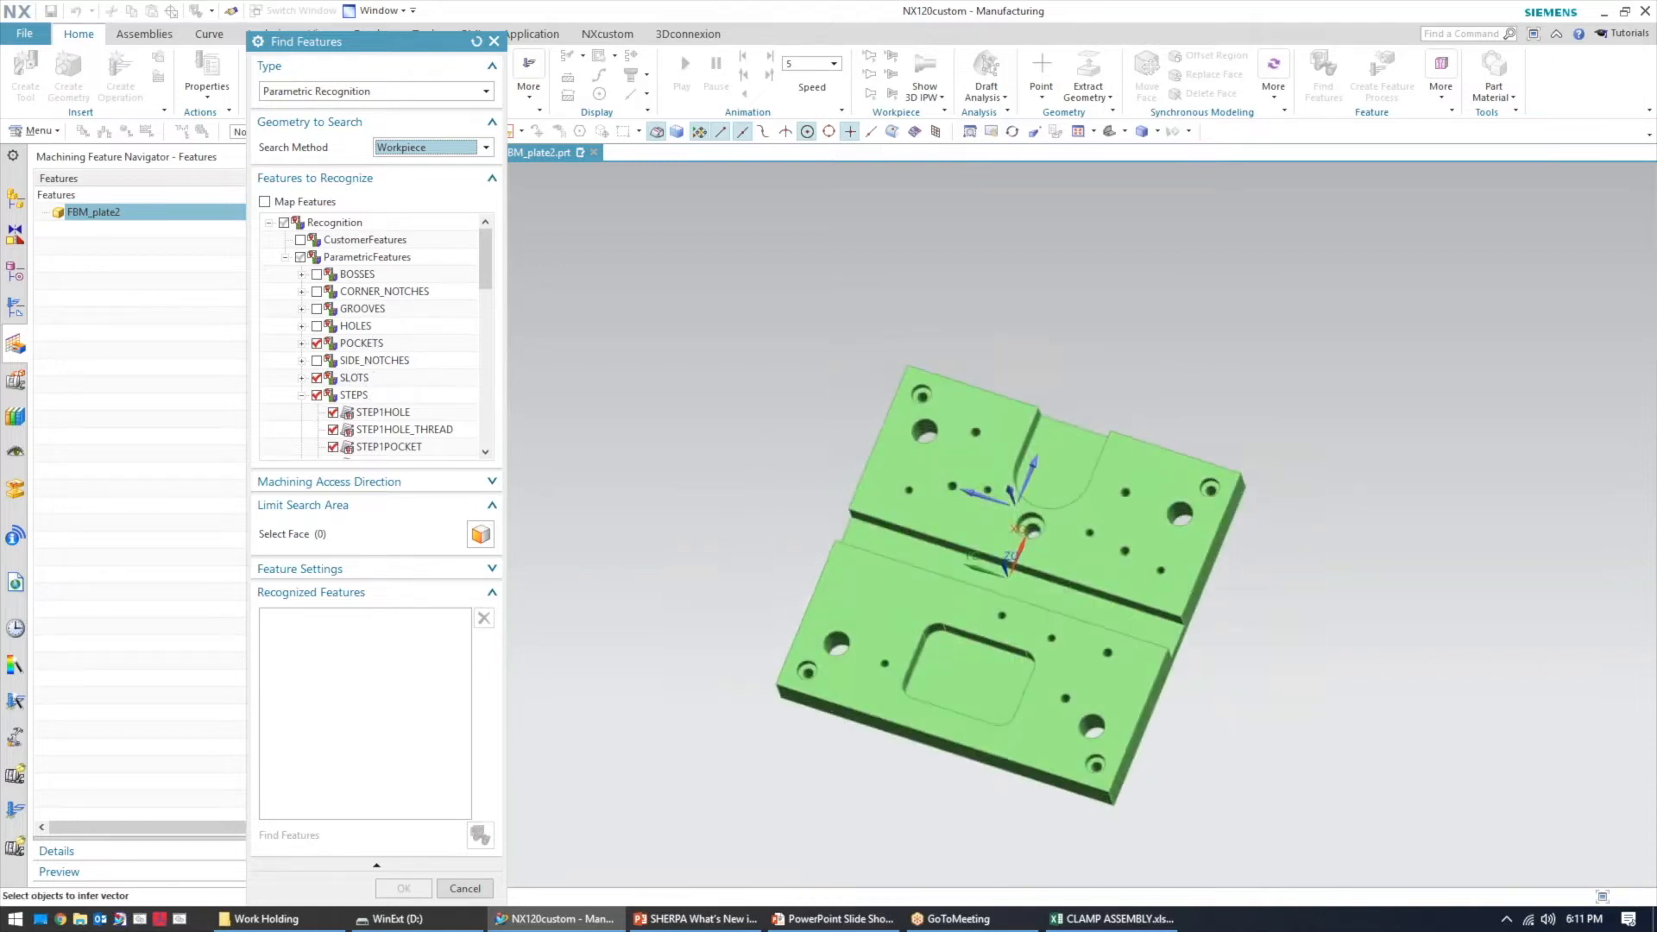
left_click(858, 614)
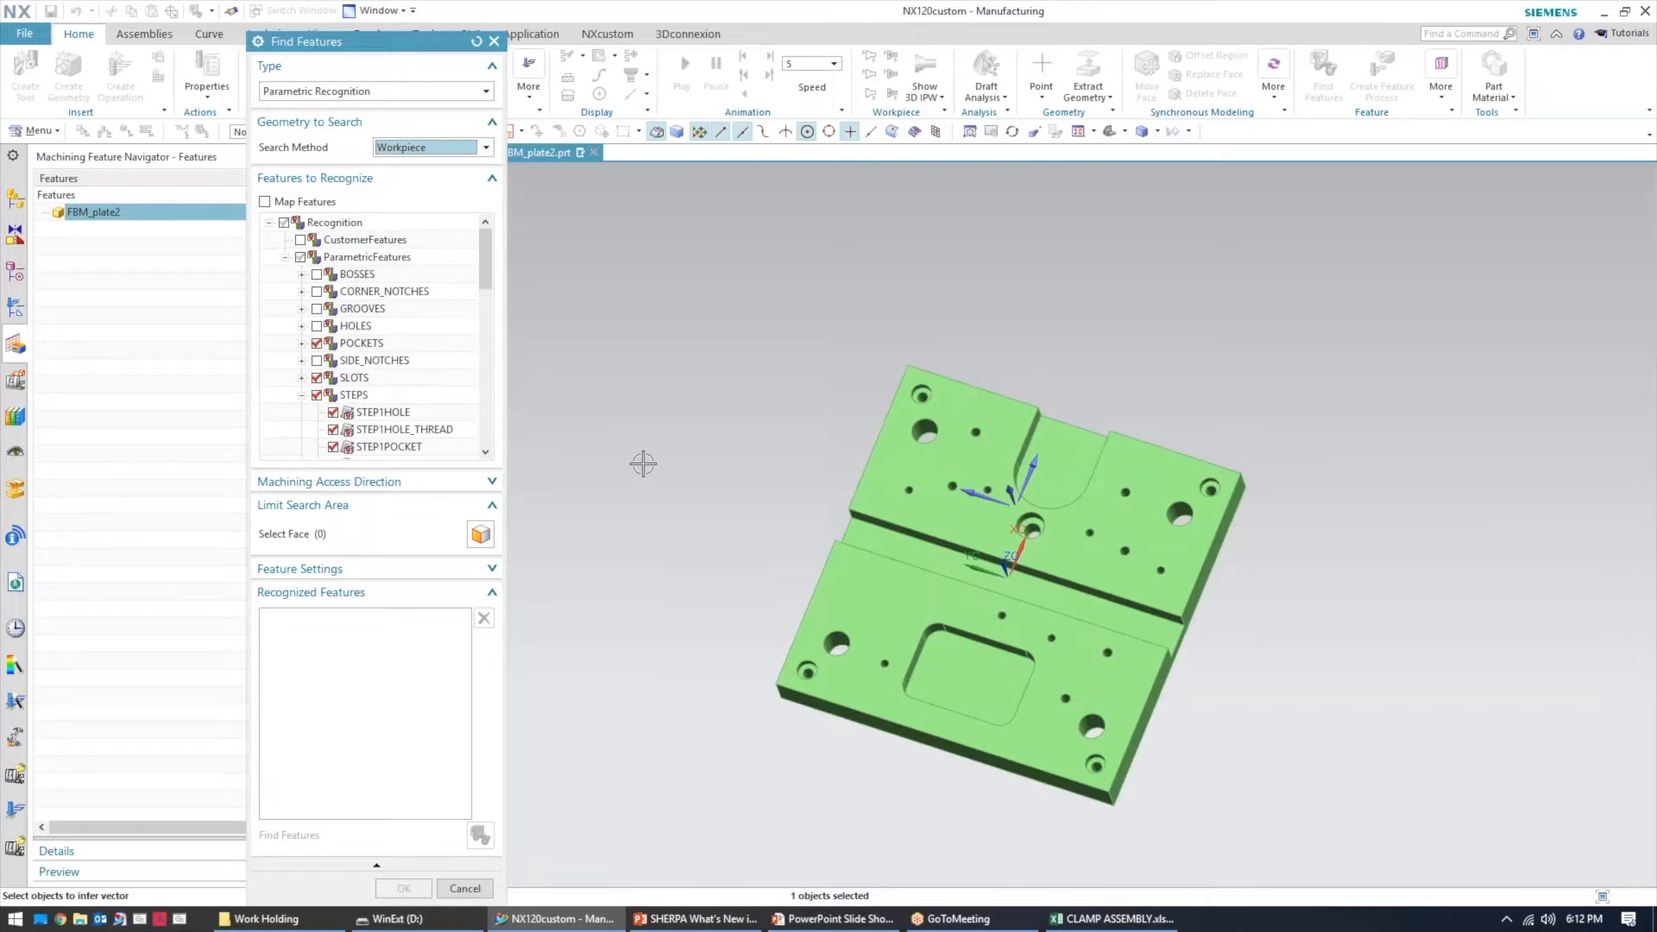
scroll(393, 414, "down", 4)
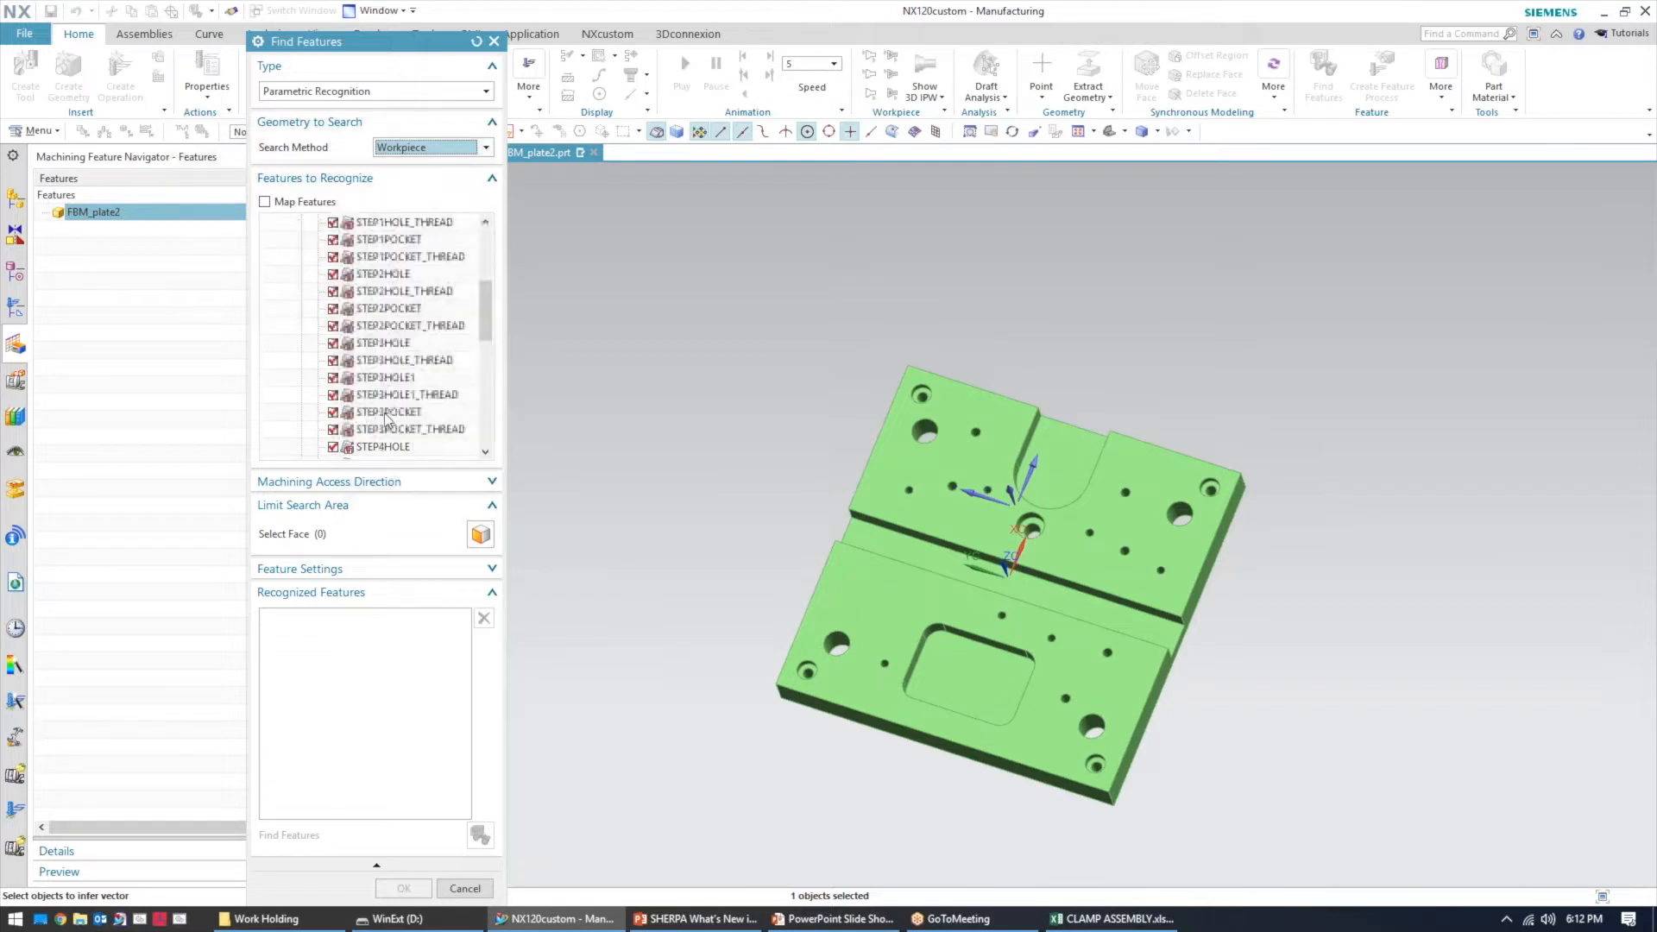
scroll(387, 421, "up", 4)
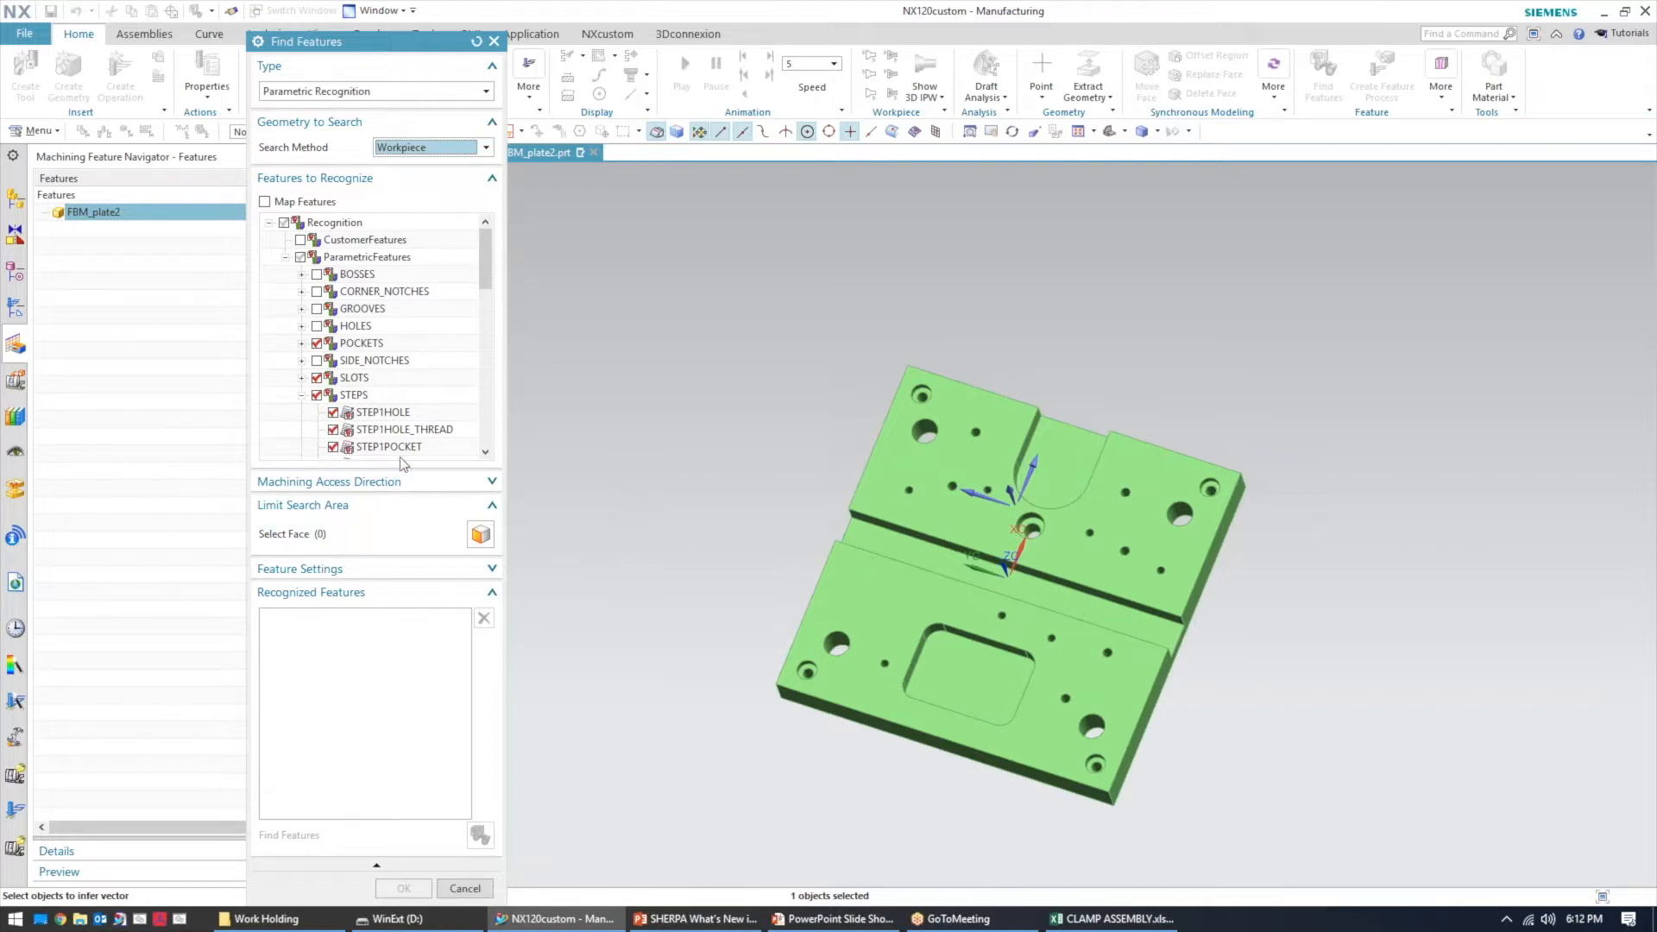
Specify the machining access direction as the vector normal to the lower plate's top face
left_click(442, 482)
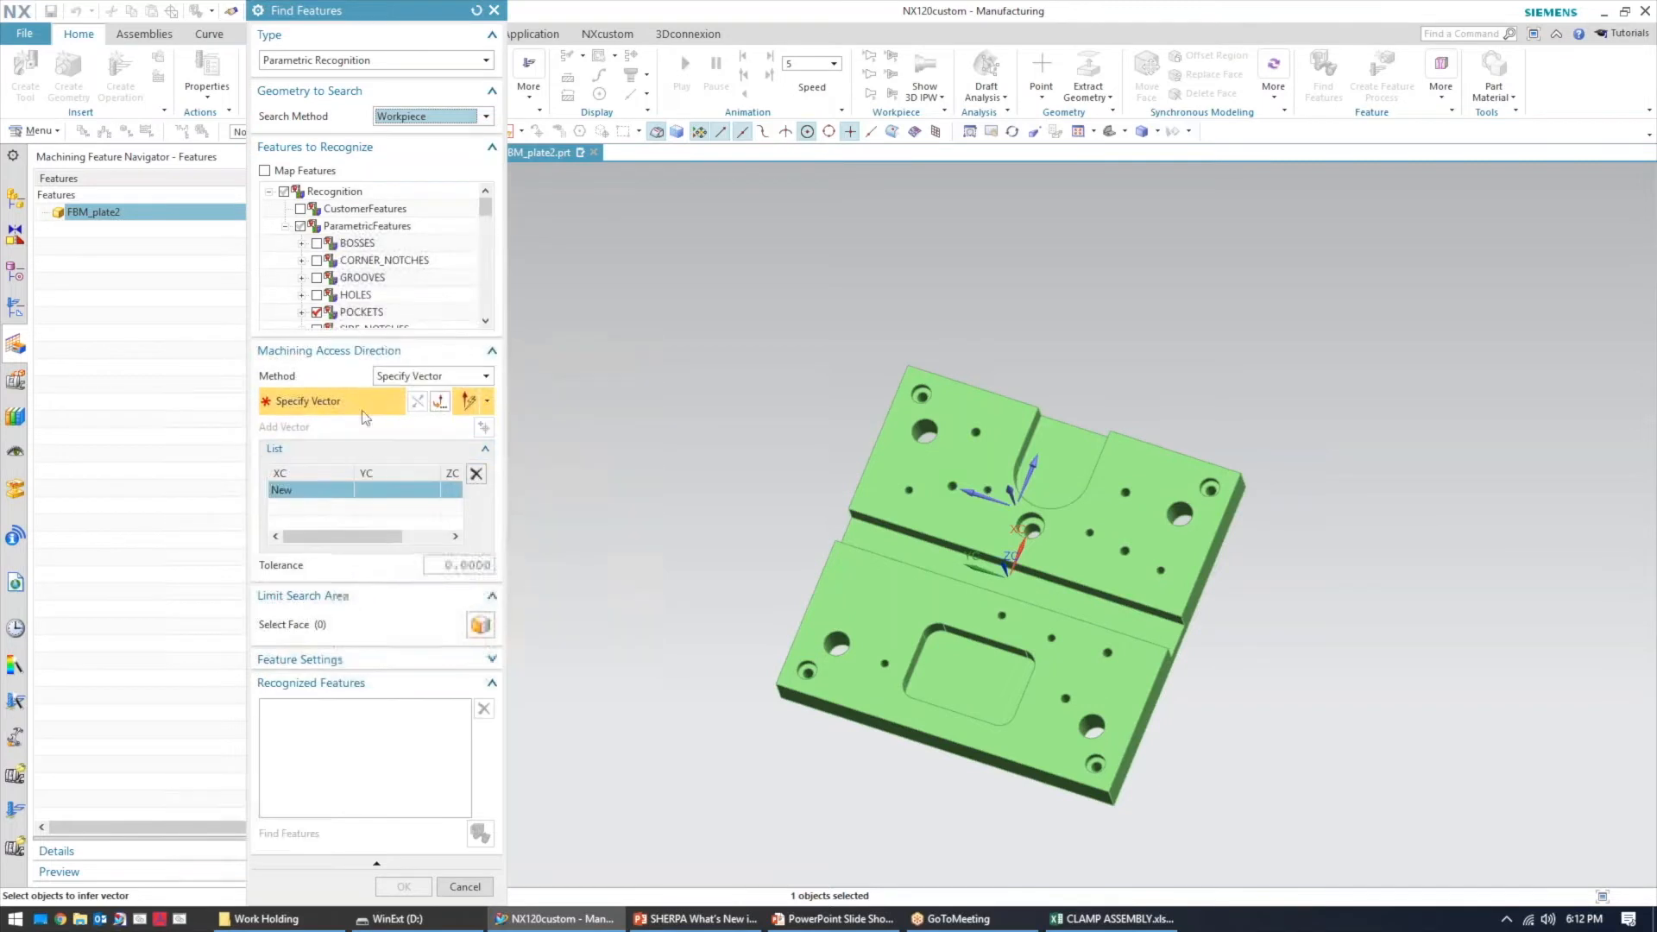
middle_click_drag(718, 471, 713, 414)
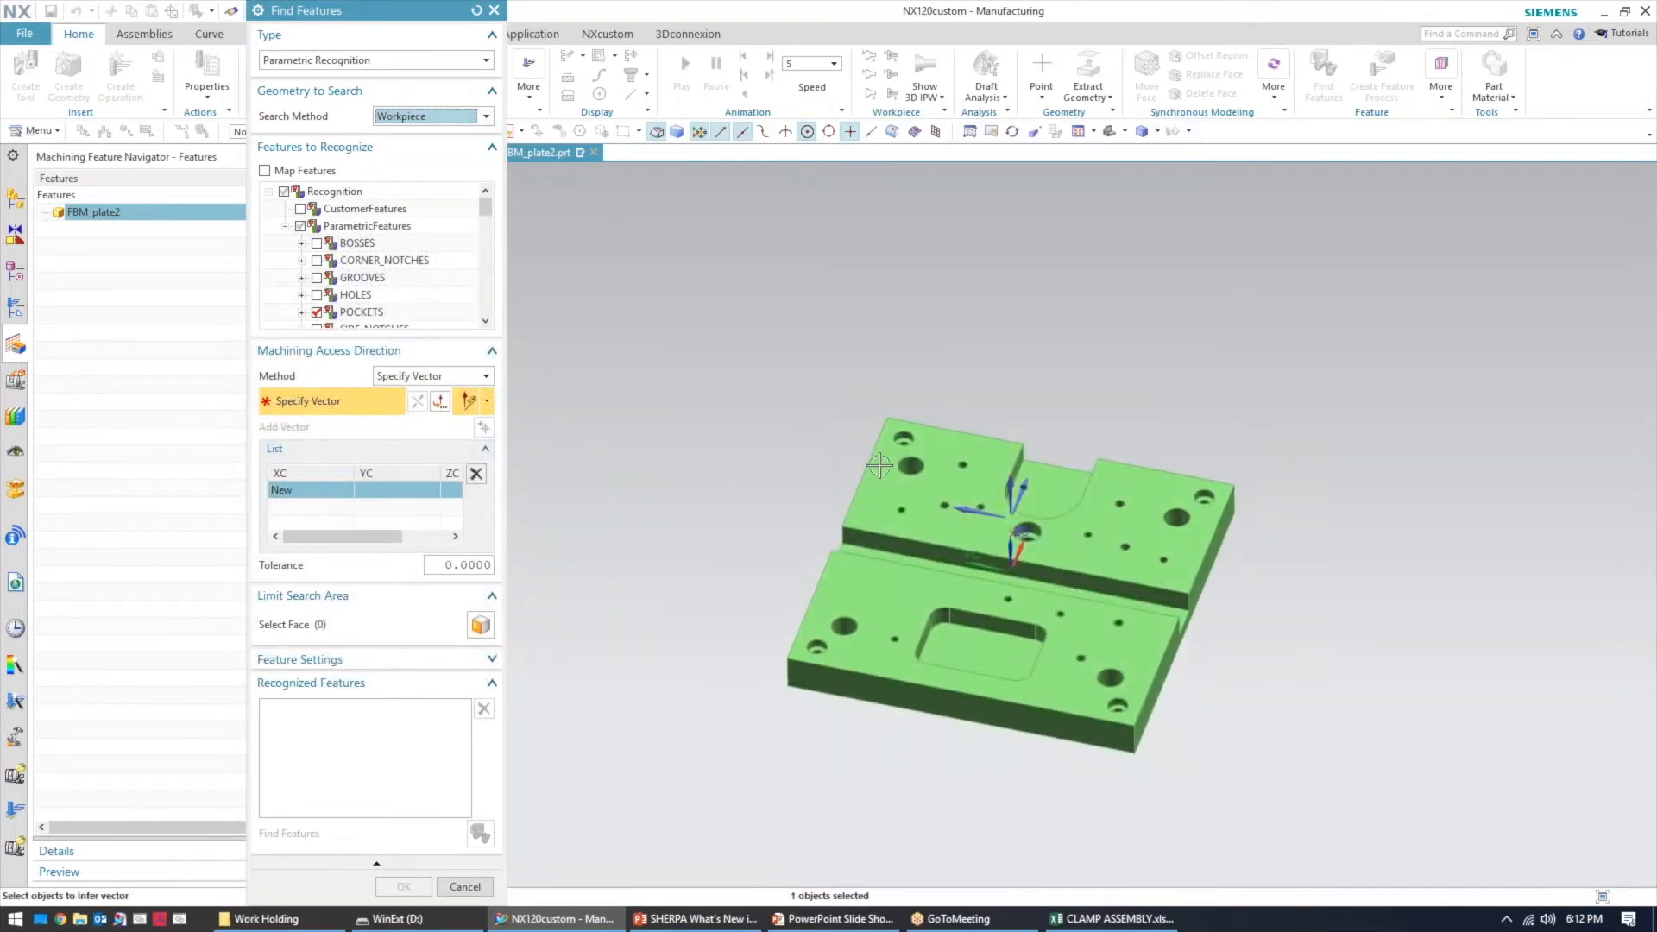
middle_click_drag(1156, 583, 1105, 544)
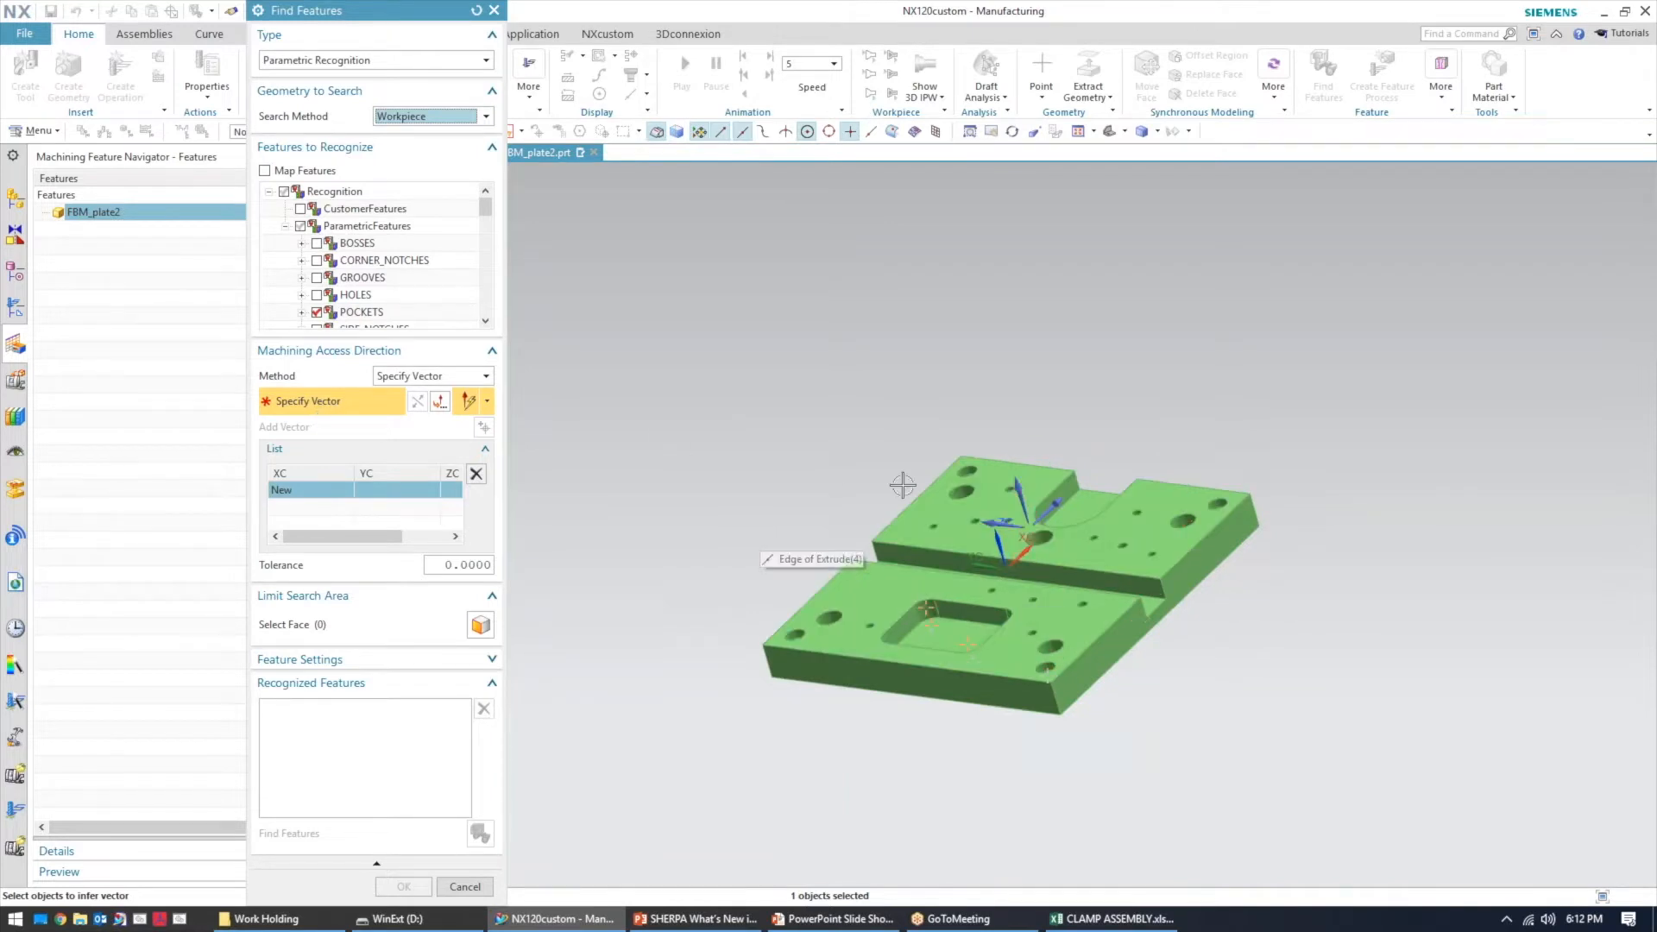
middle_click_drag(738, 419, 750, 496)
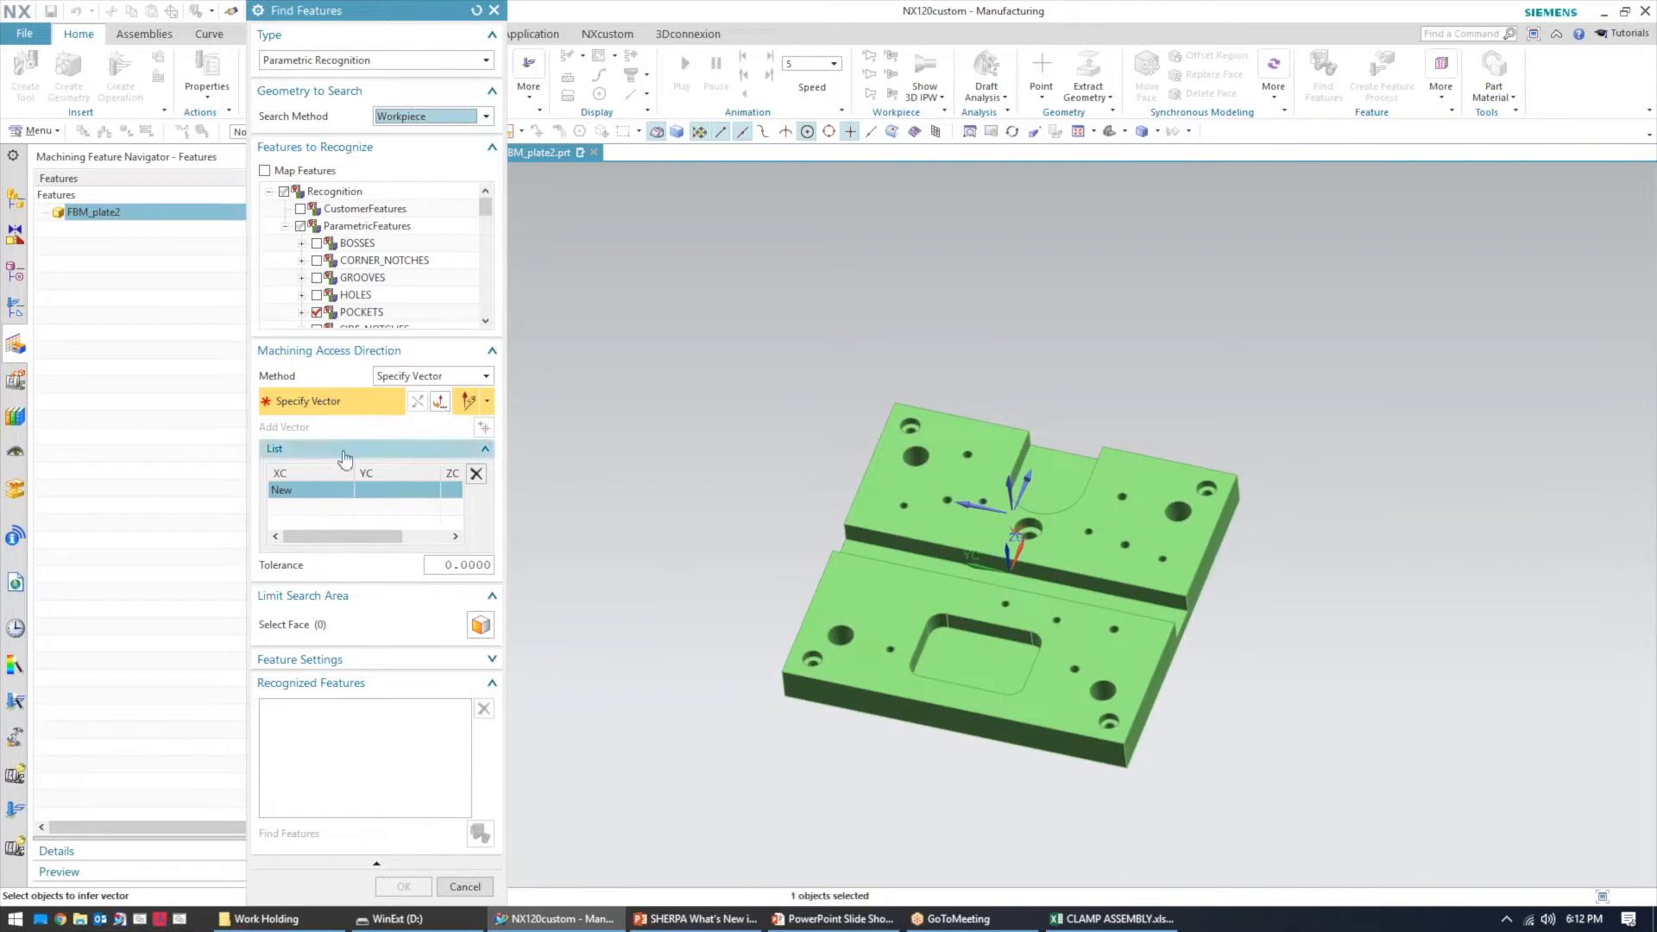
left_click(889, 594)
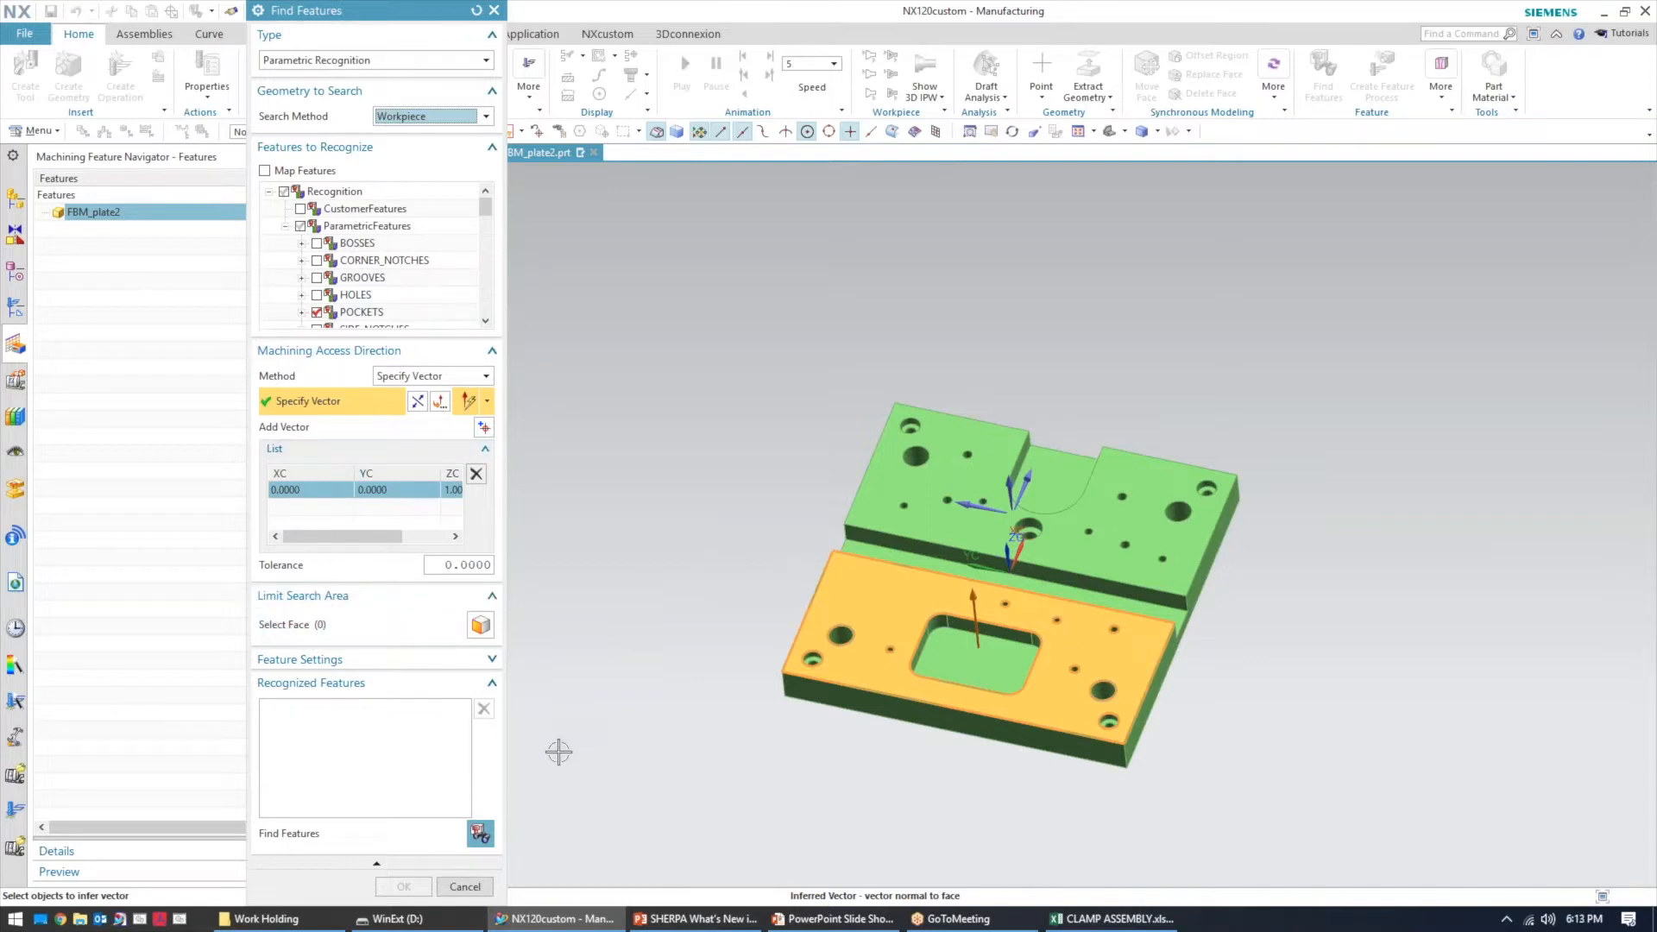
Run feature recognition and accept the recognized features
left_click(470, 836)
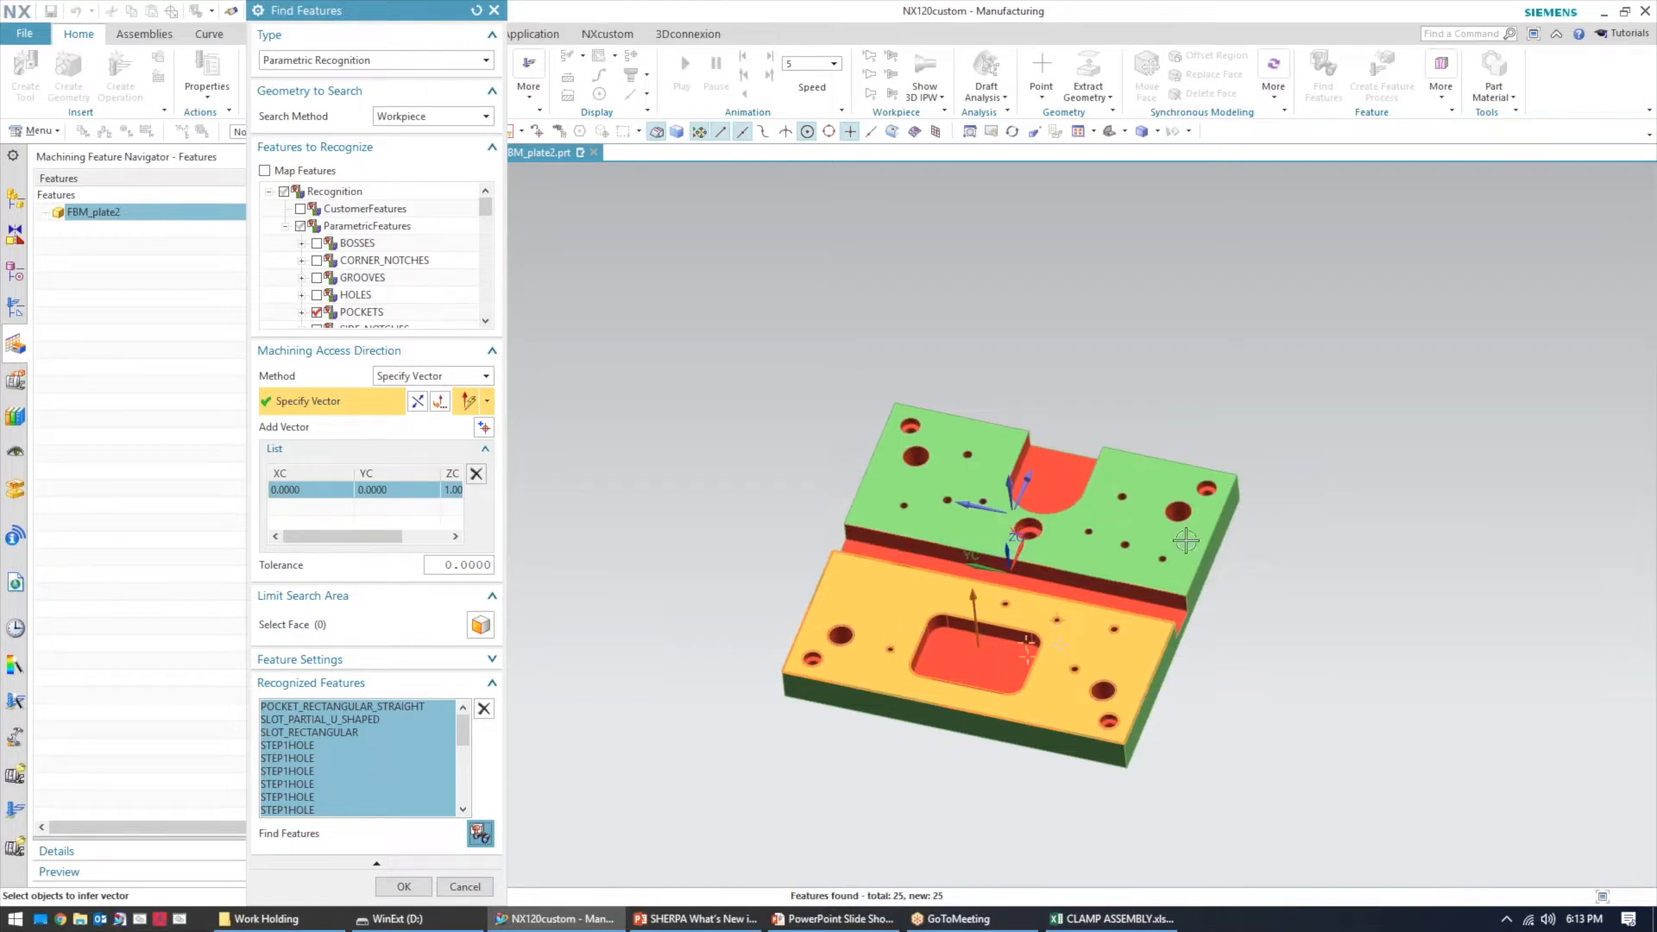
left_click(414, 888)
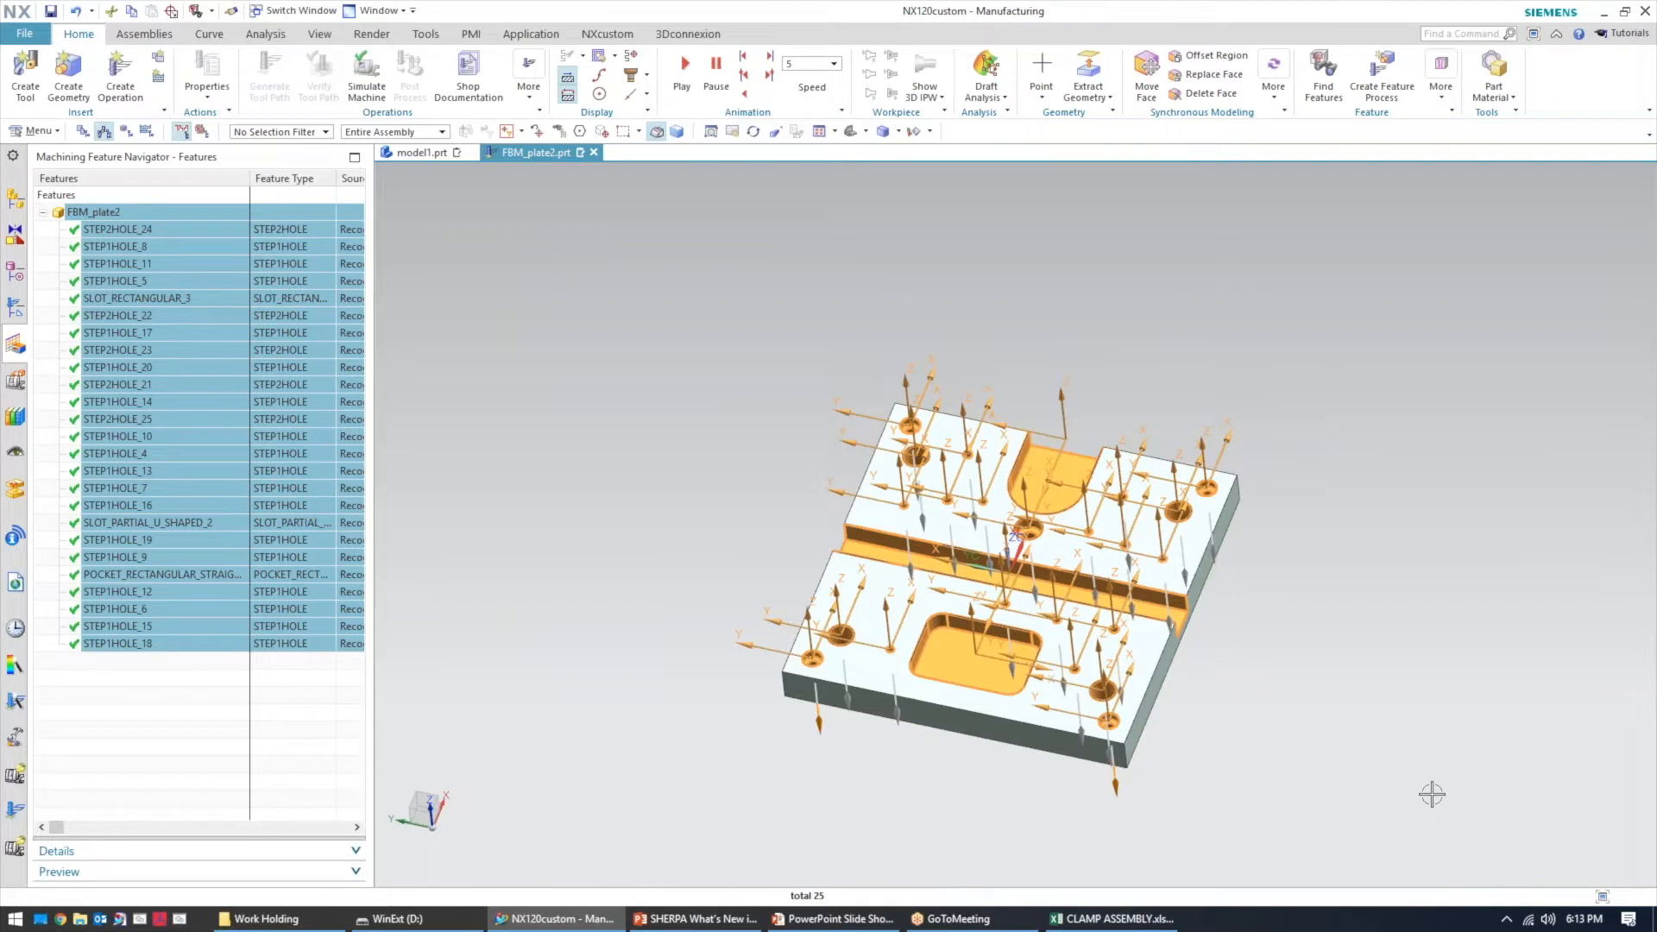
Create a rule-based feature process for all recognized features, keeping WORKPIECE as the location geometry
right_click(167, 380)
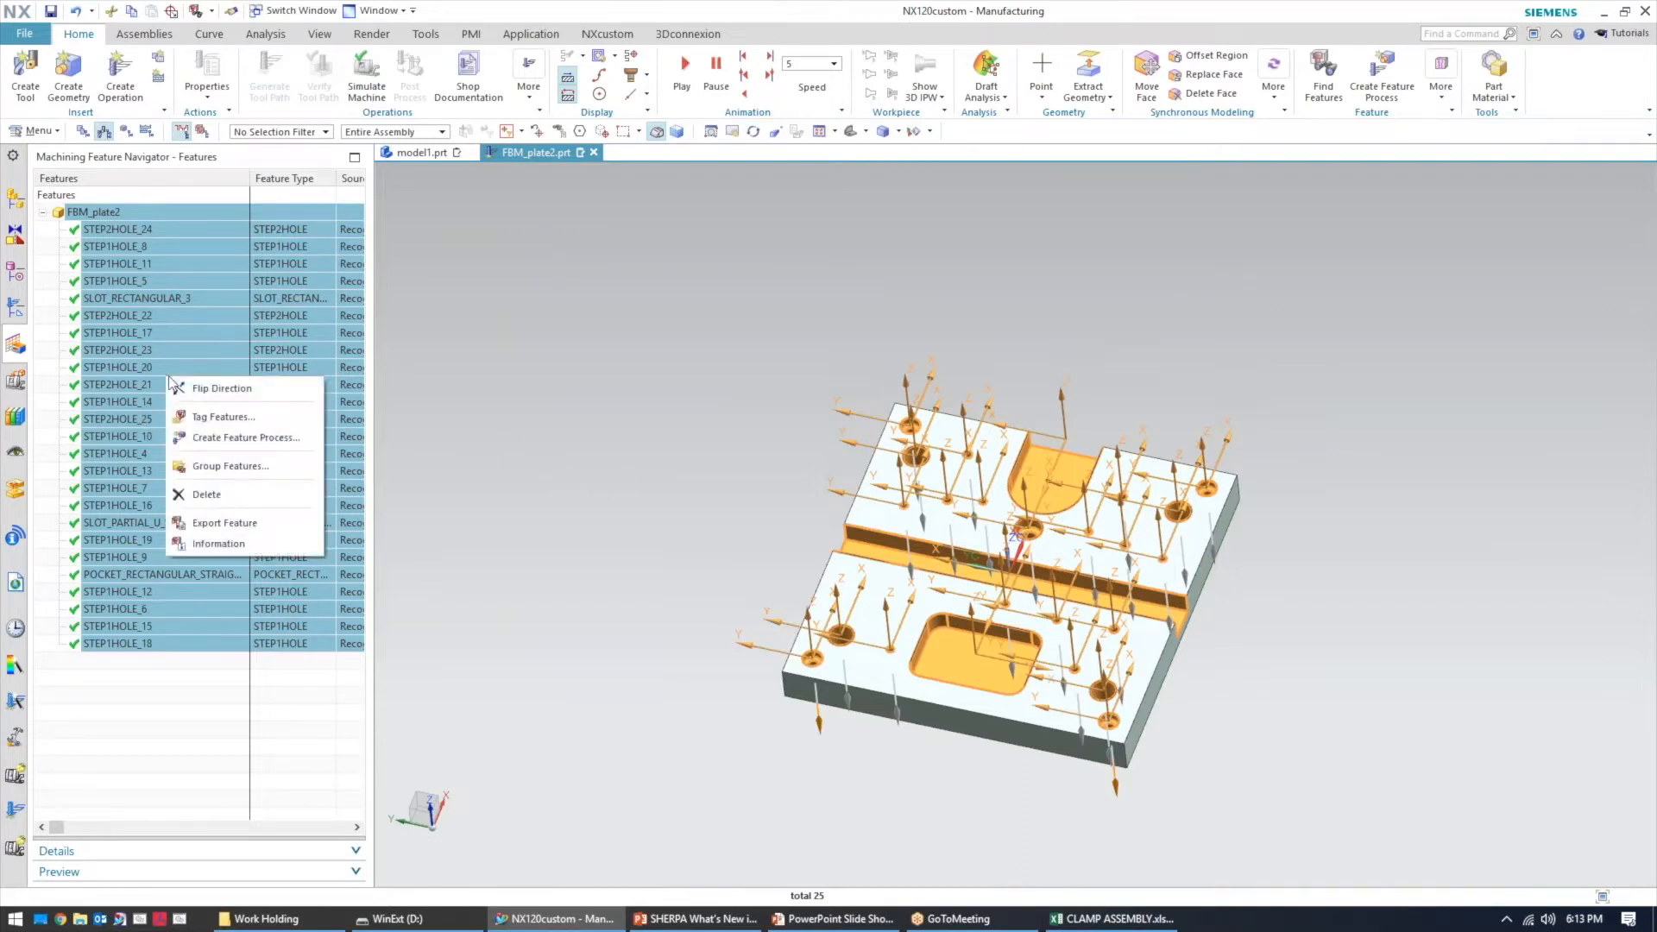
left_click(238, 439)
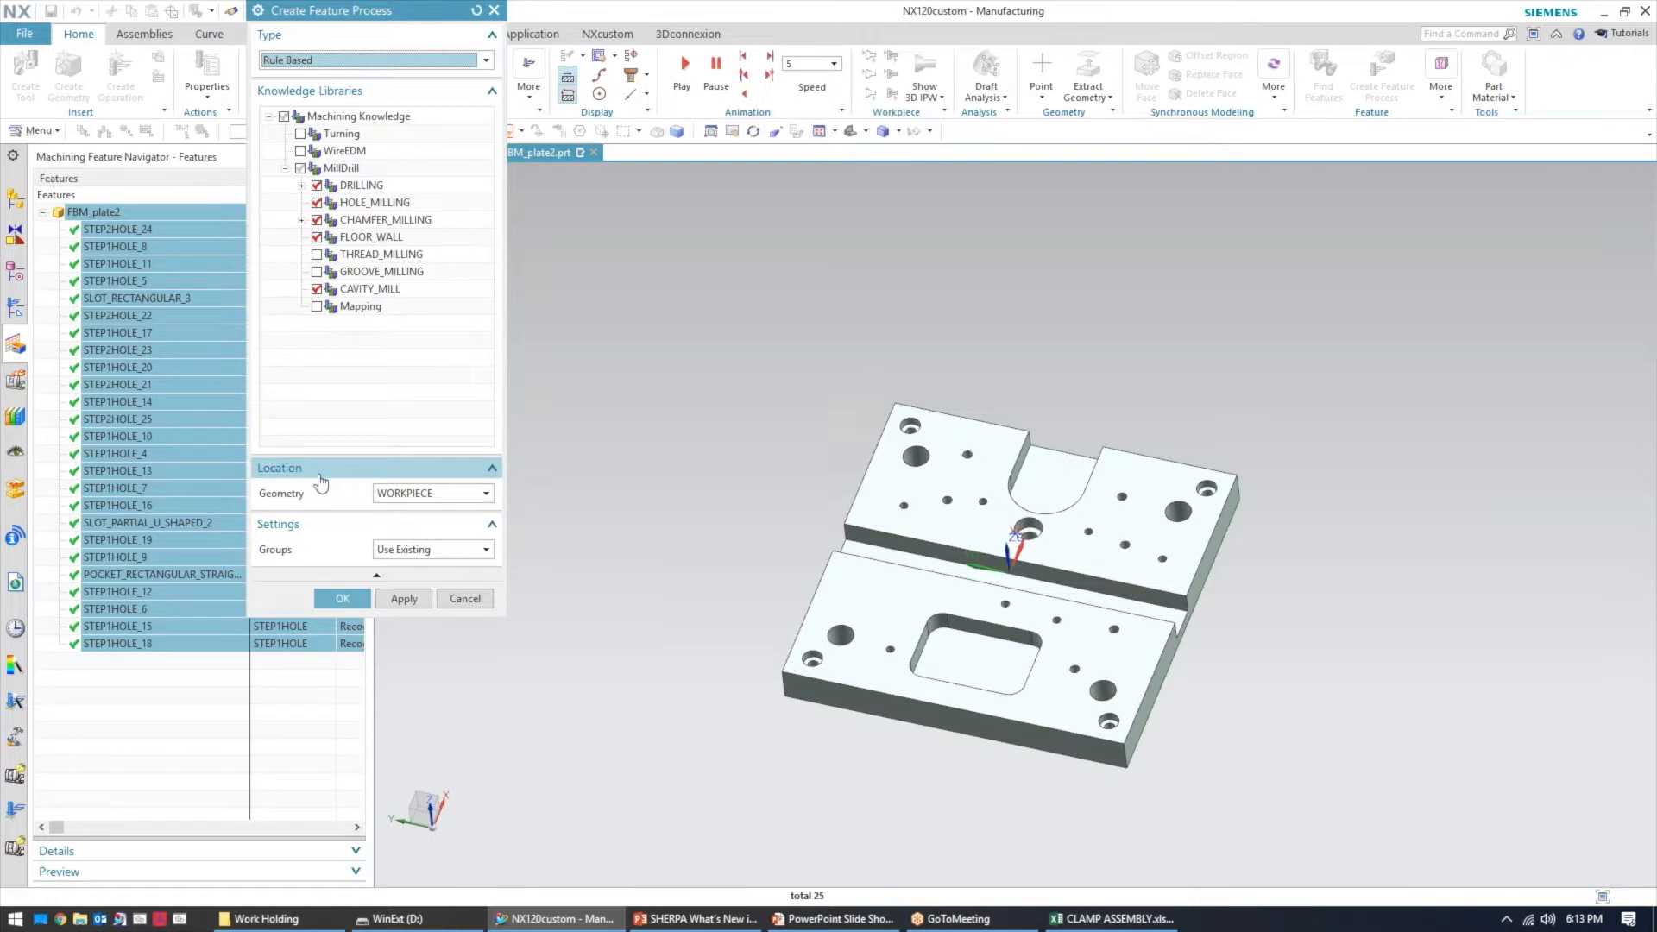
left_click(399, 494)
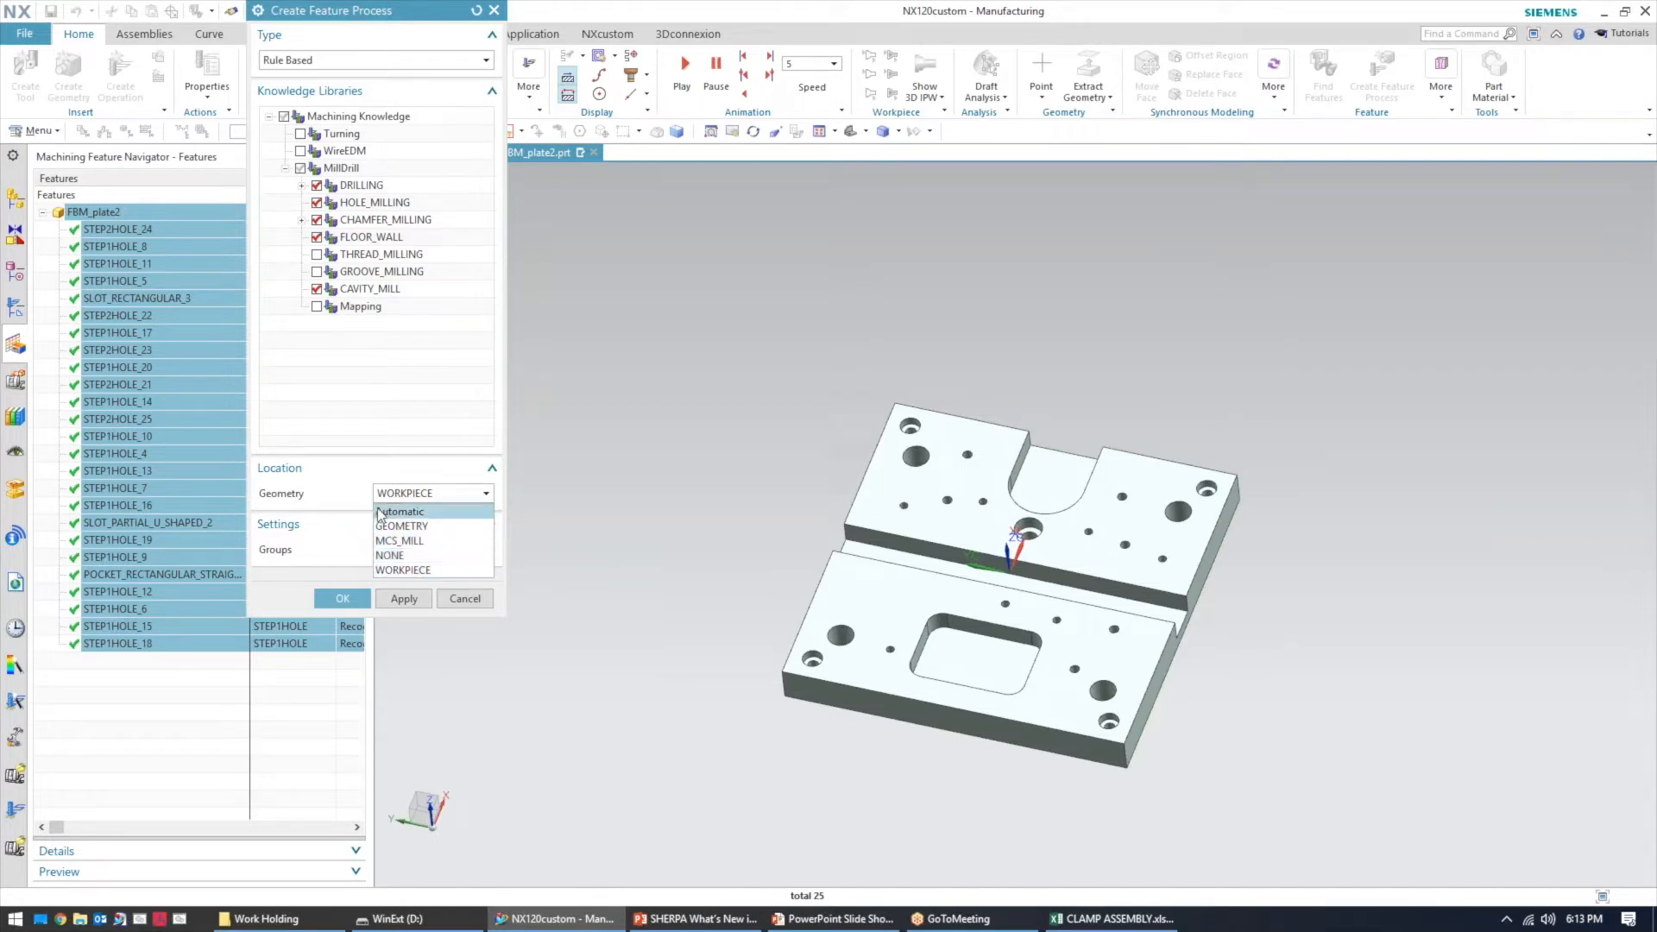
left_click(435, 571)
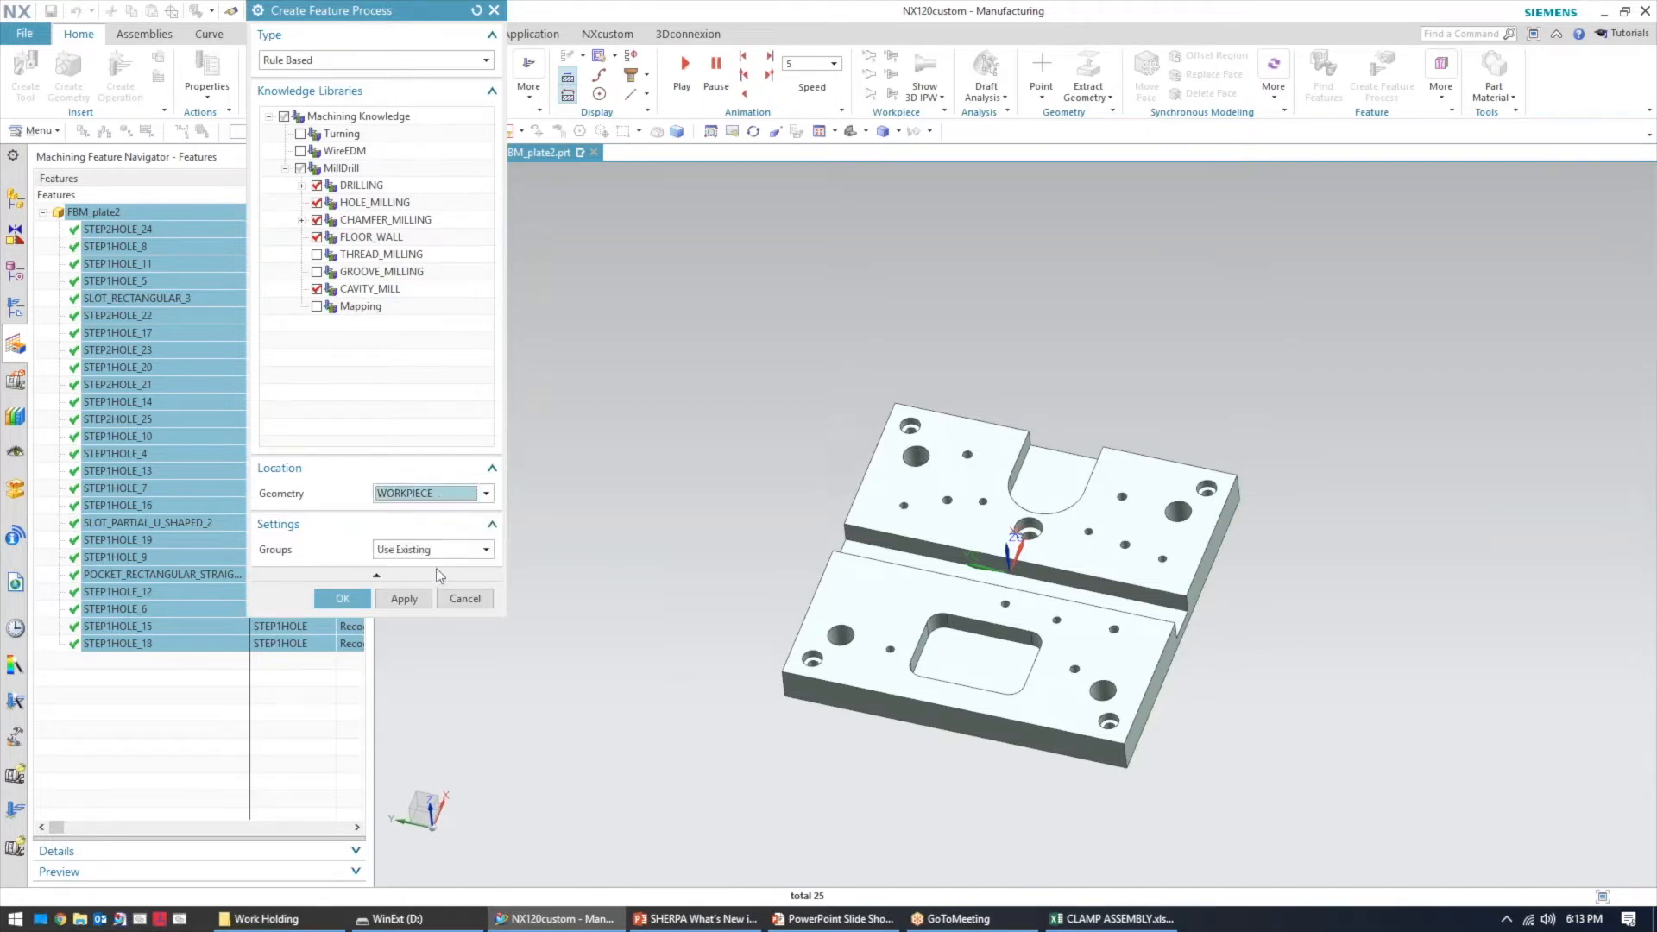
left_click(352, 604)
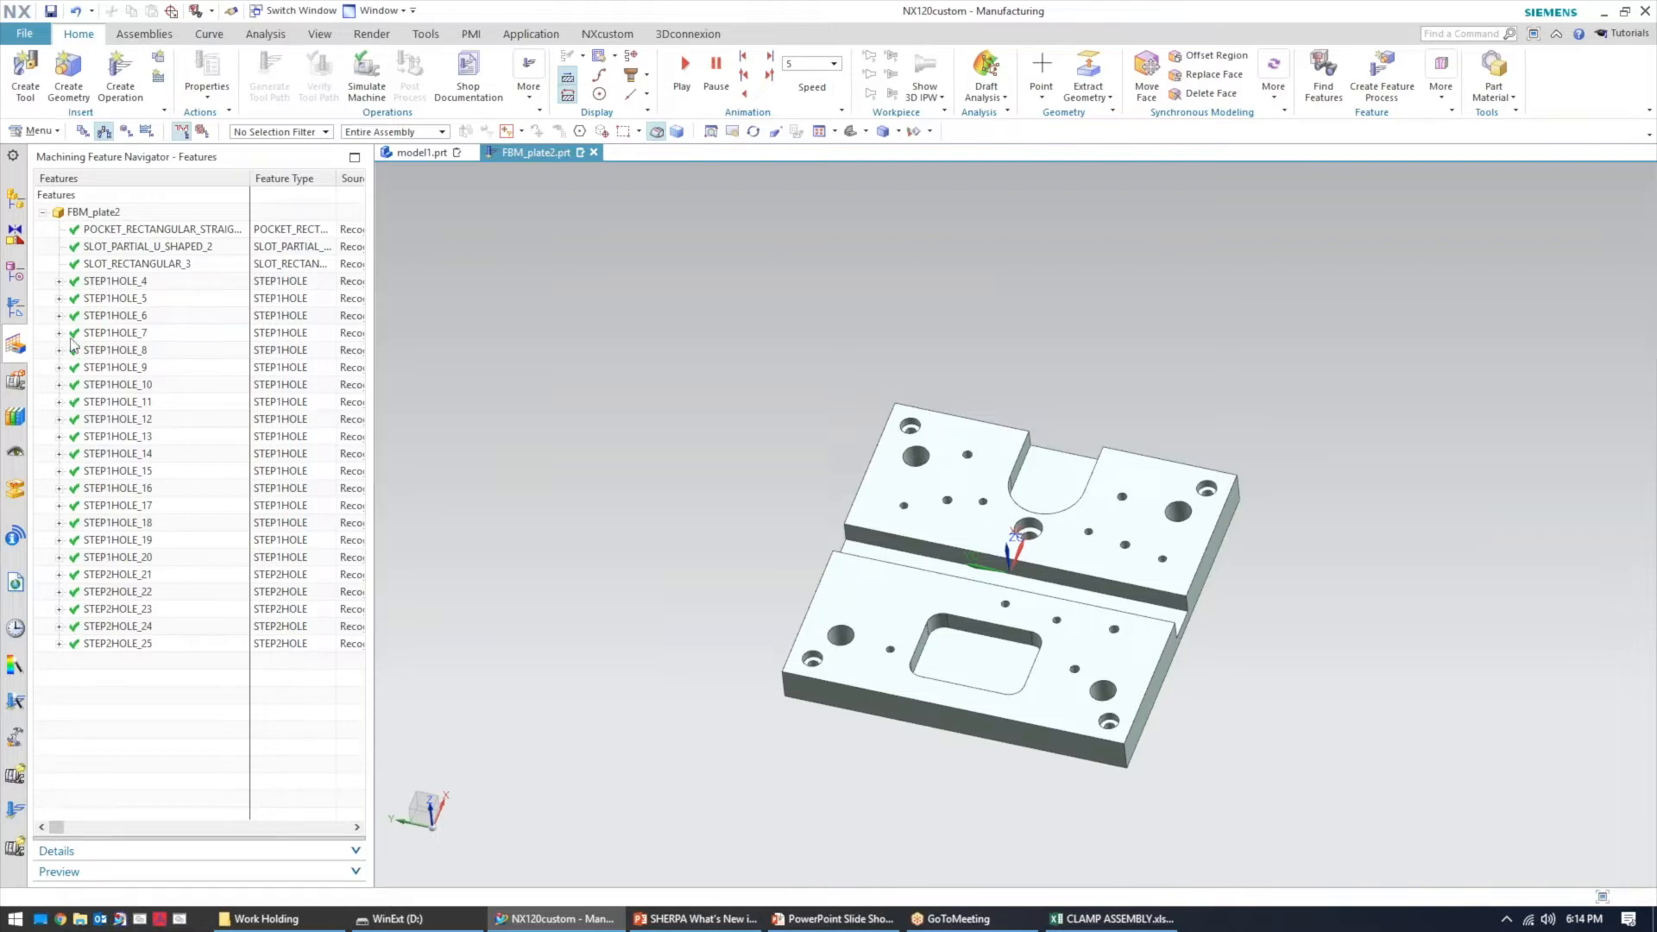
Inspect the operations created for each feature and feature group in the geometry view
left_click(60, 282)
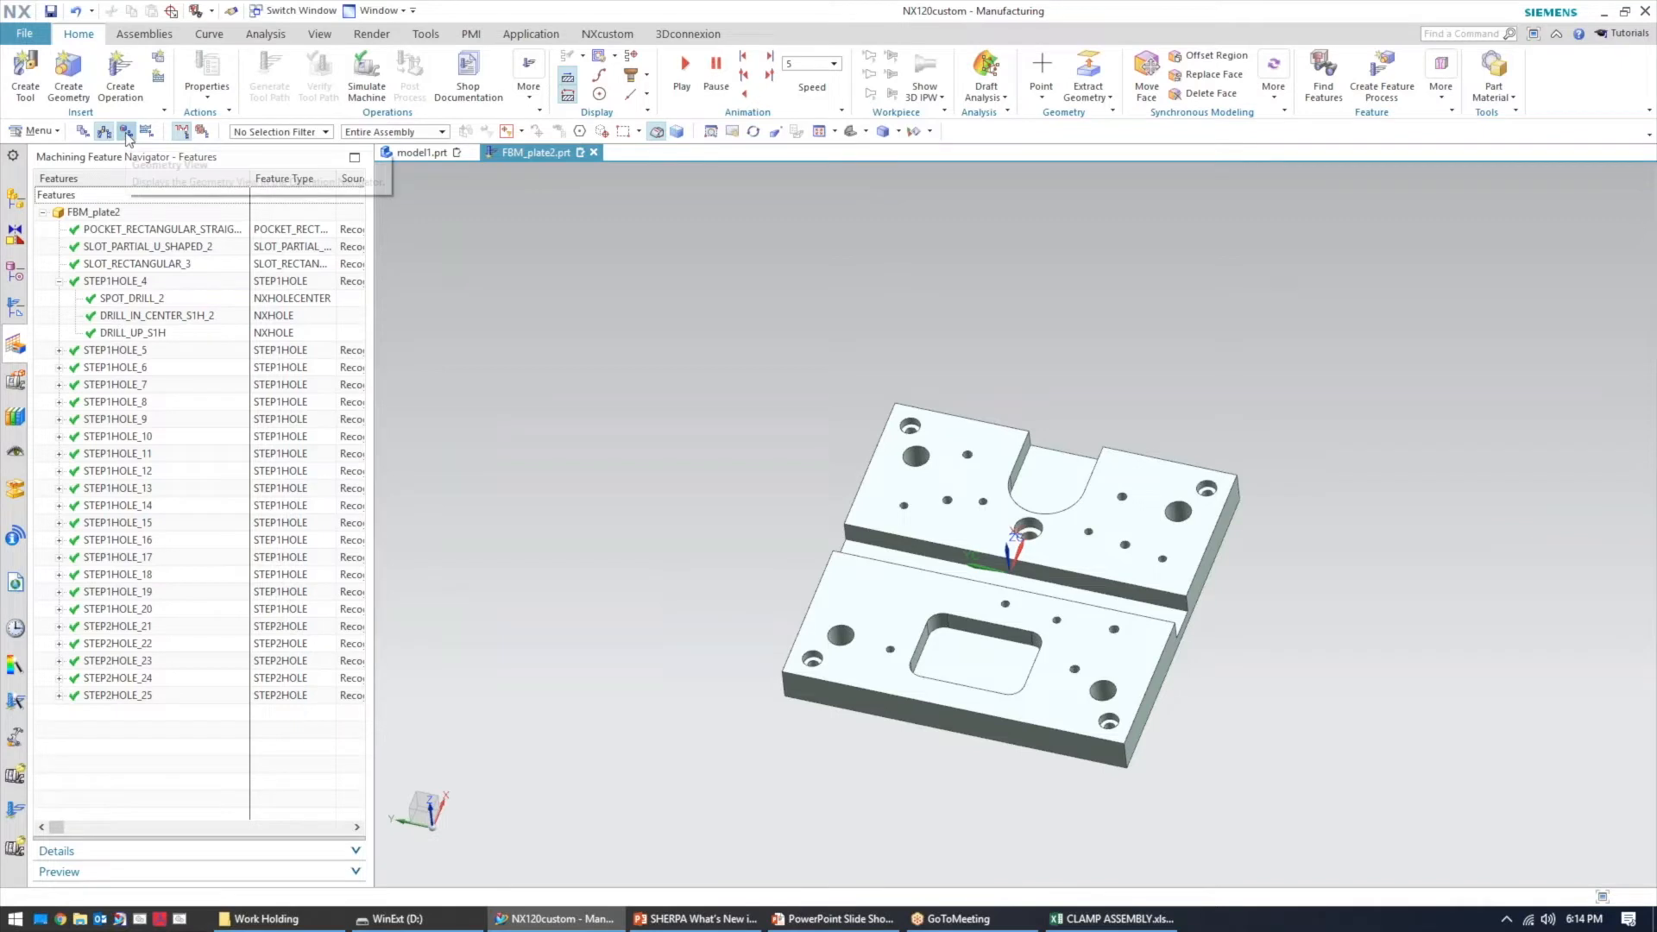
left_click(15, 307)
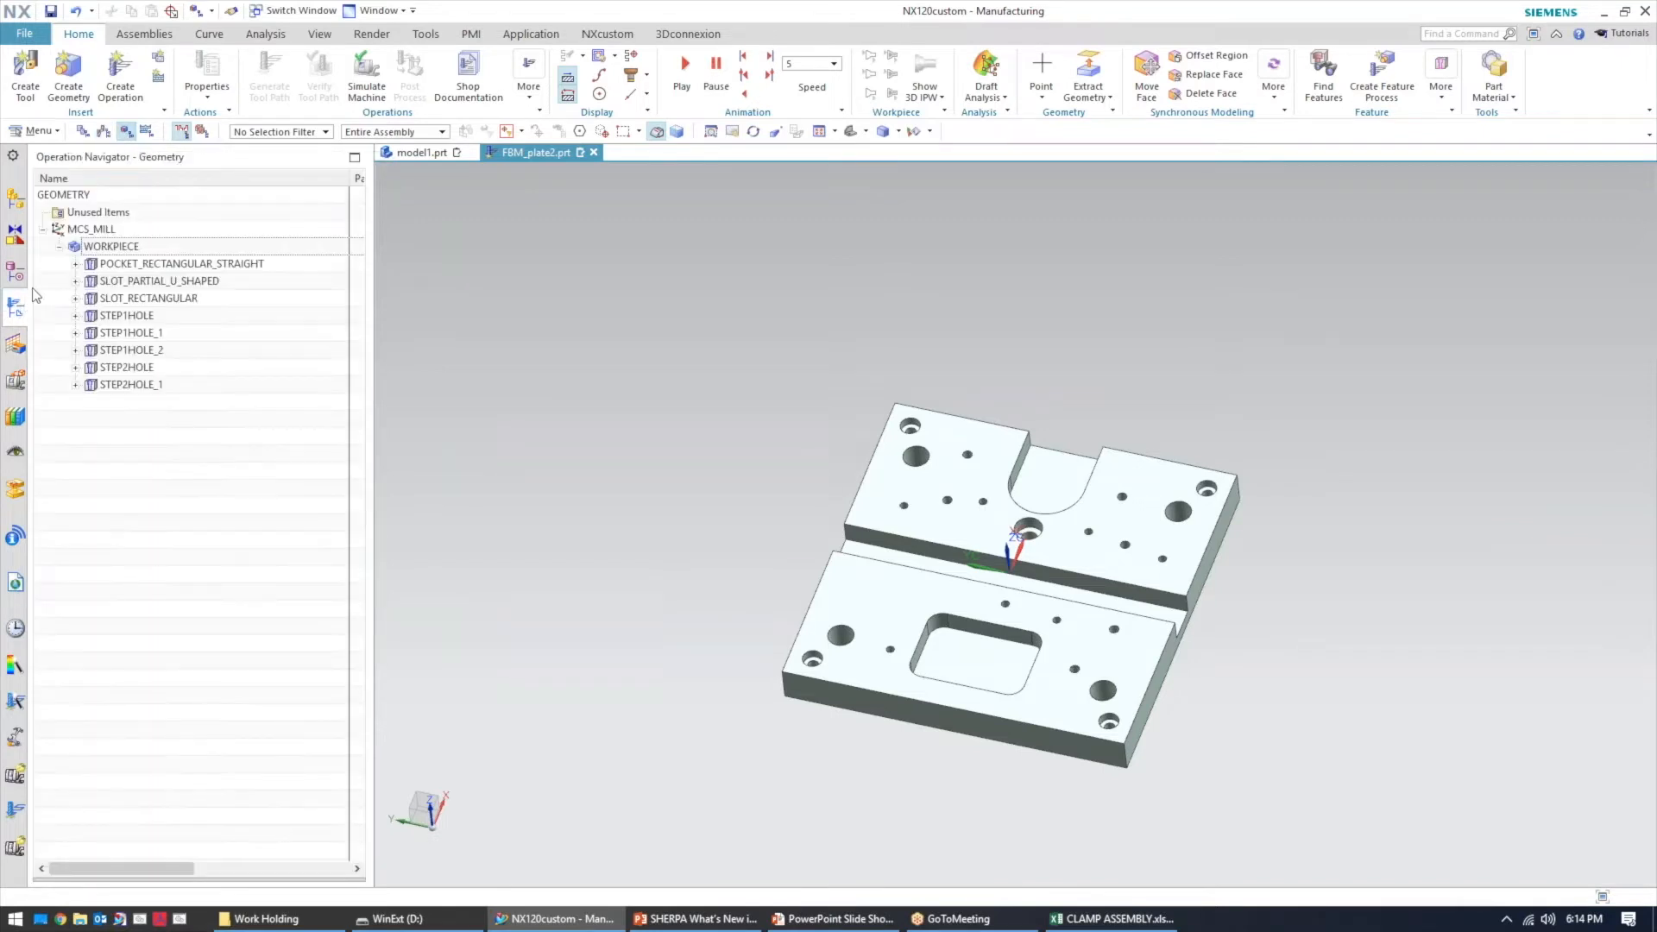
left_click(75, 264)
left_click(75, 298)
left_click(123, 299)
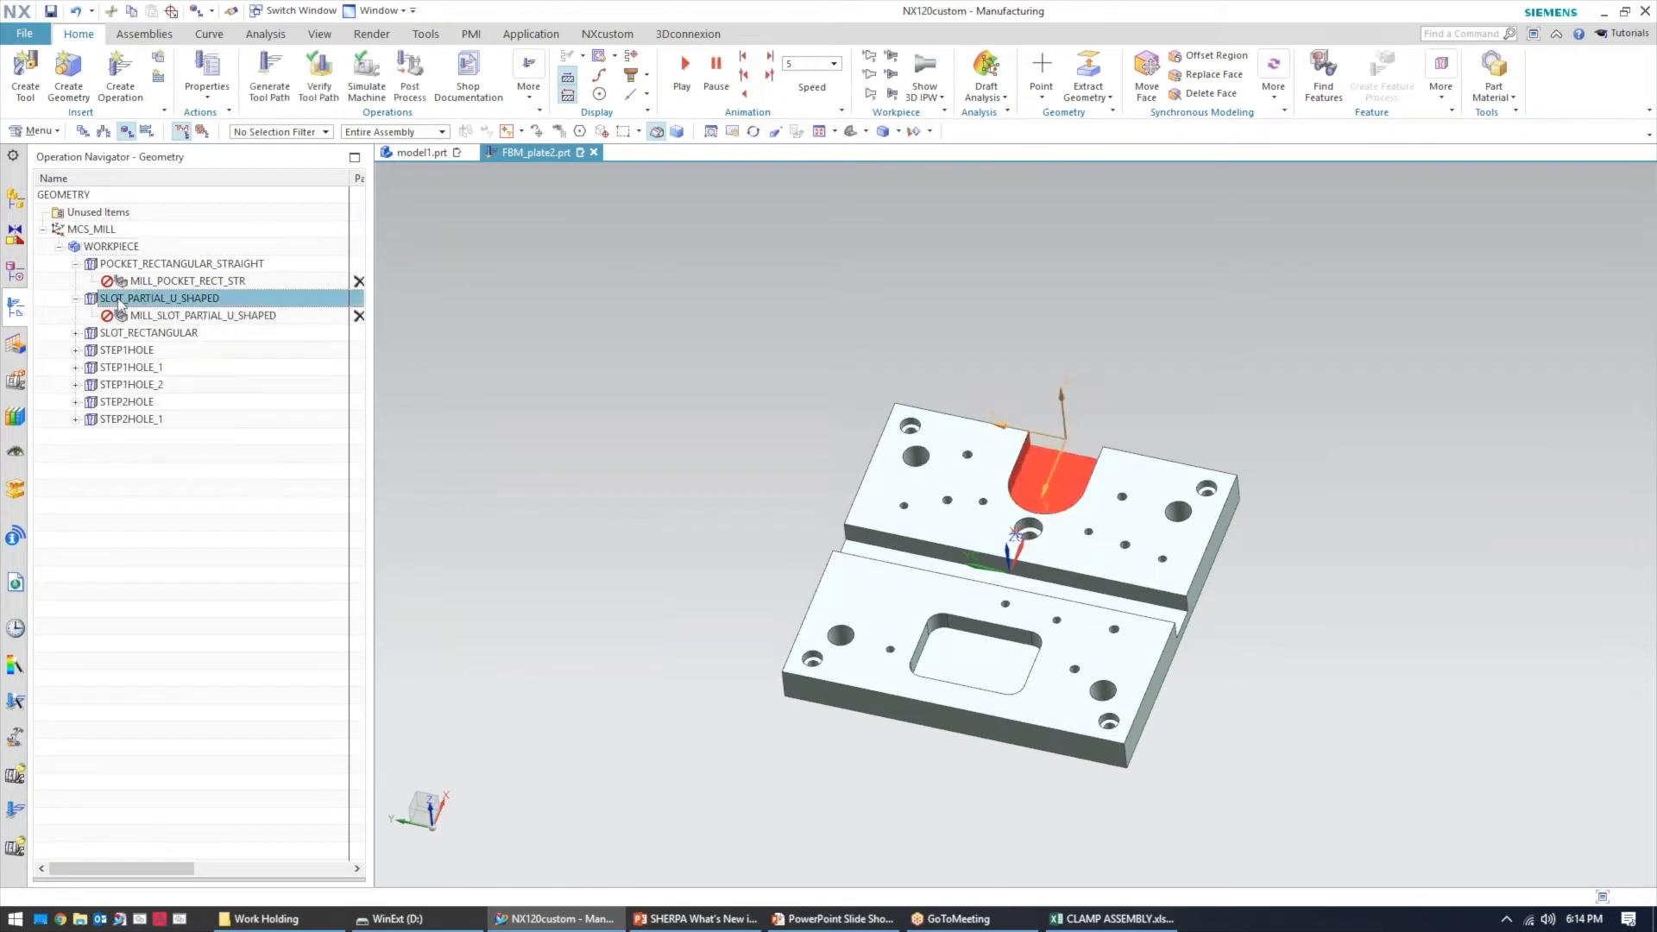
left_click(147, 263)
left_click(140, 334)
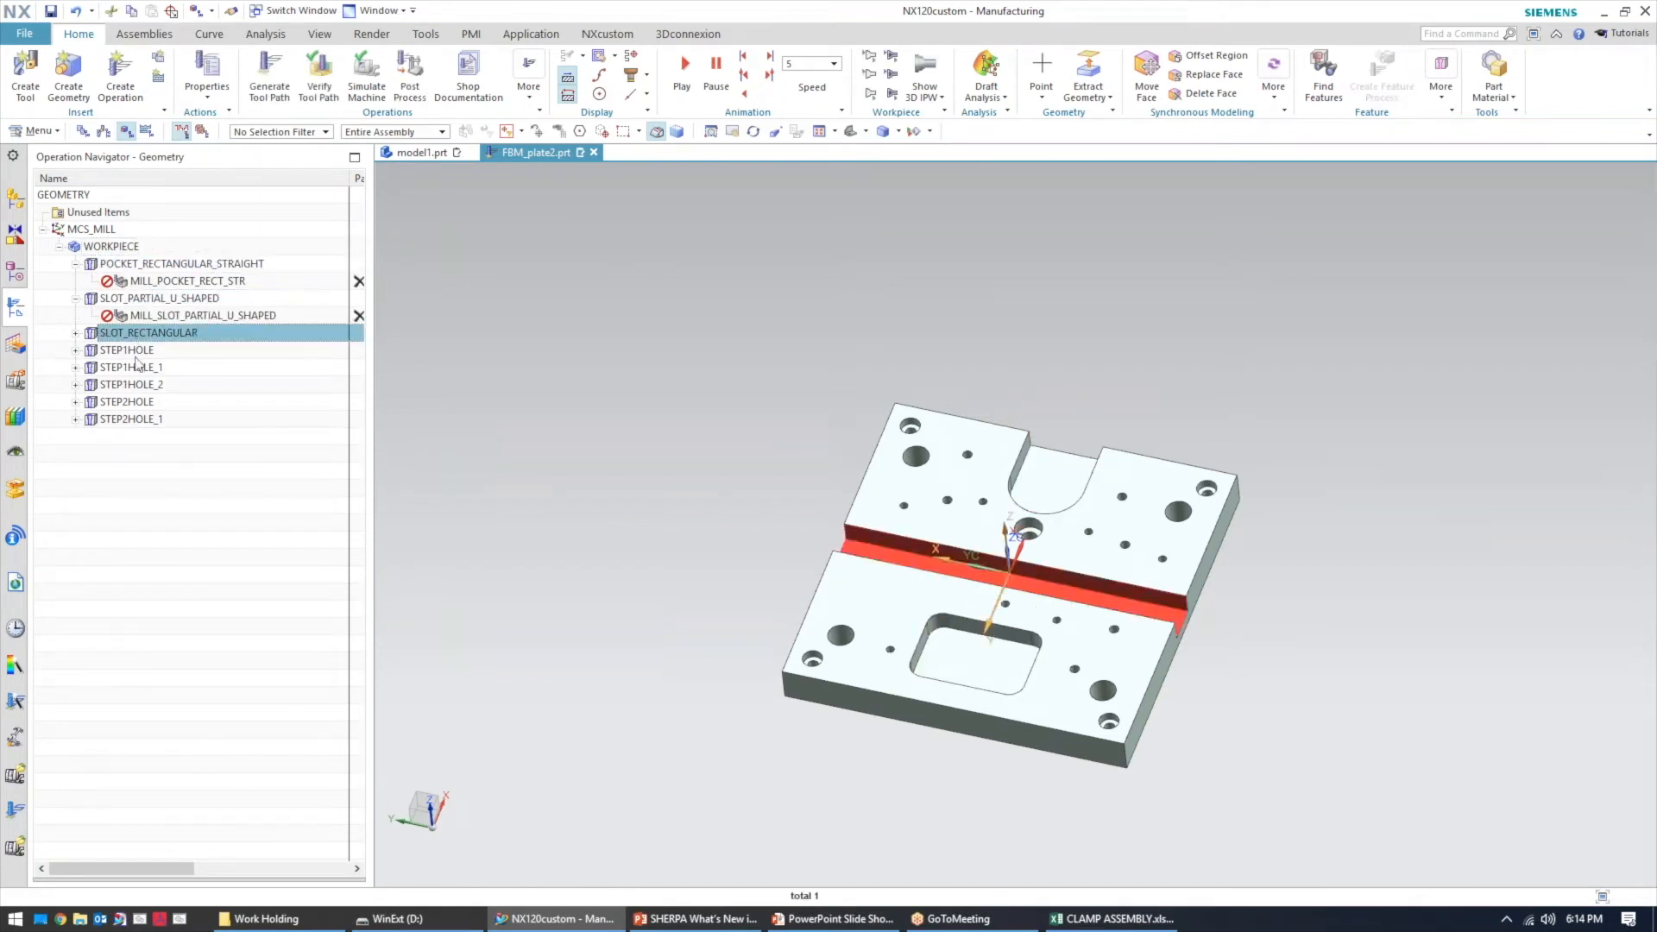
left_click(138, 366)
left_click(137, 403)
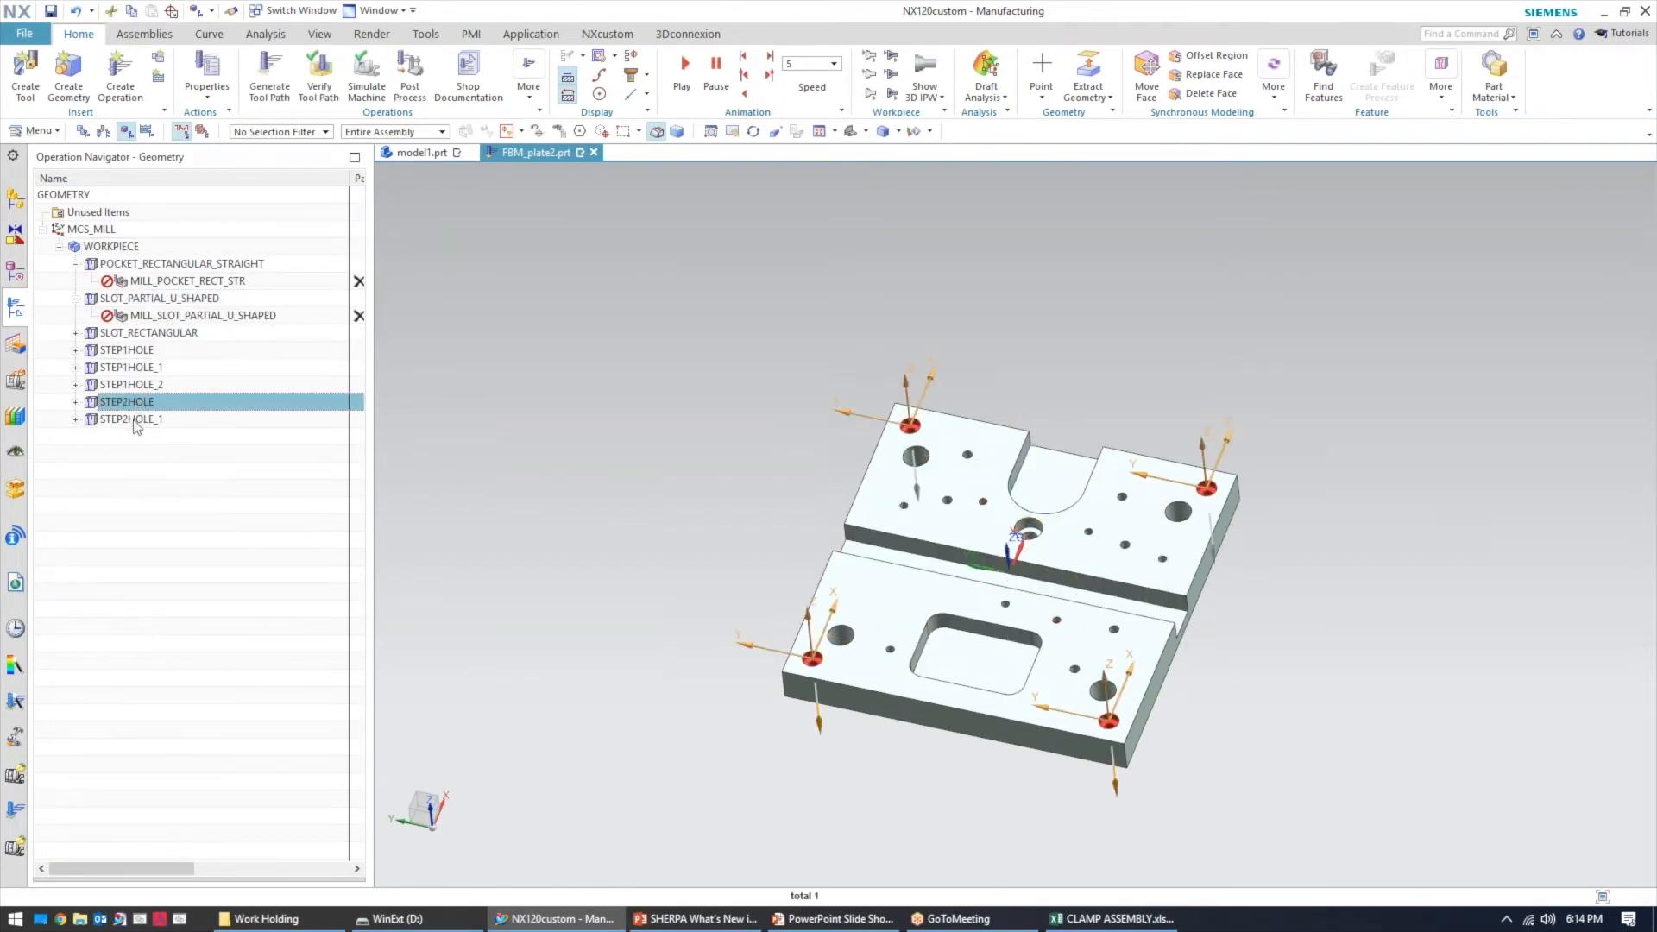
left_click(136, 421)
Switch through the machine tool and program order views and expand all program groups
left_click(126, 131)
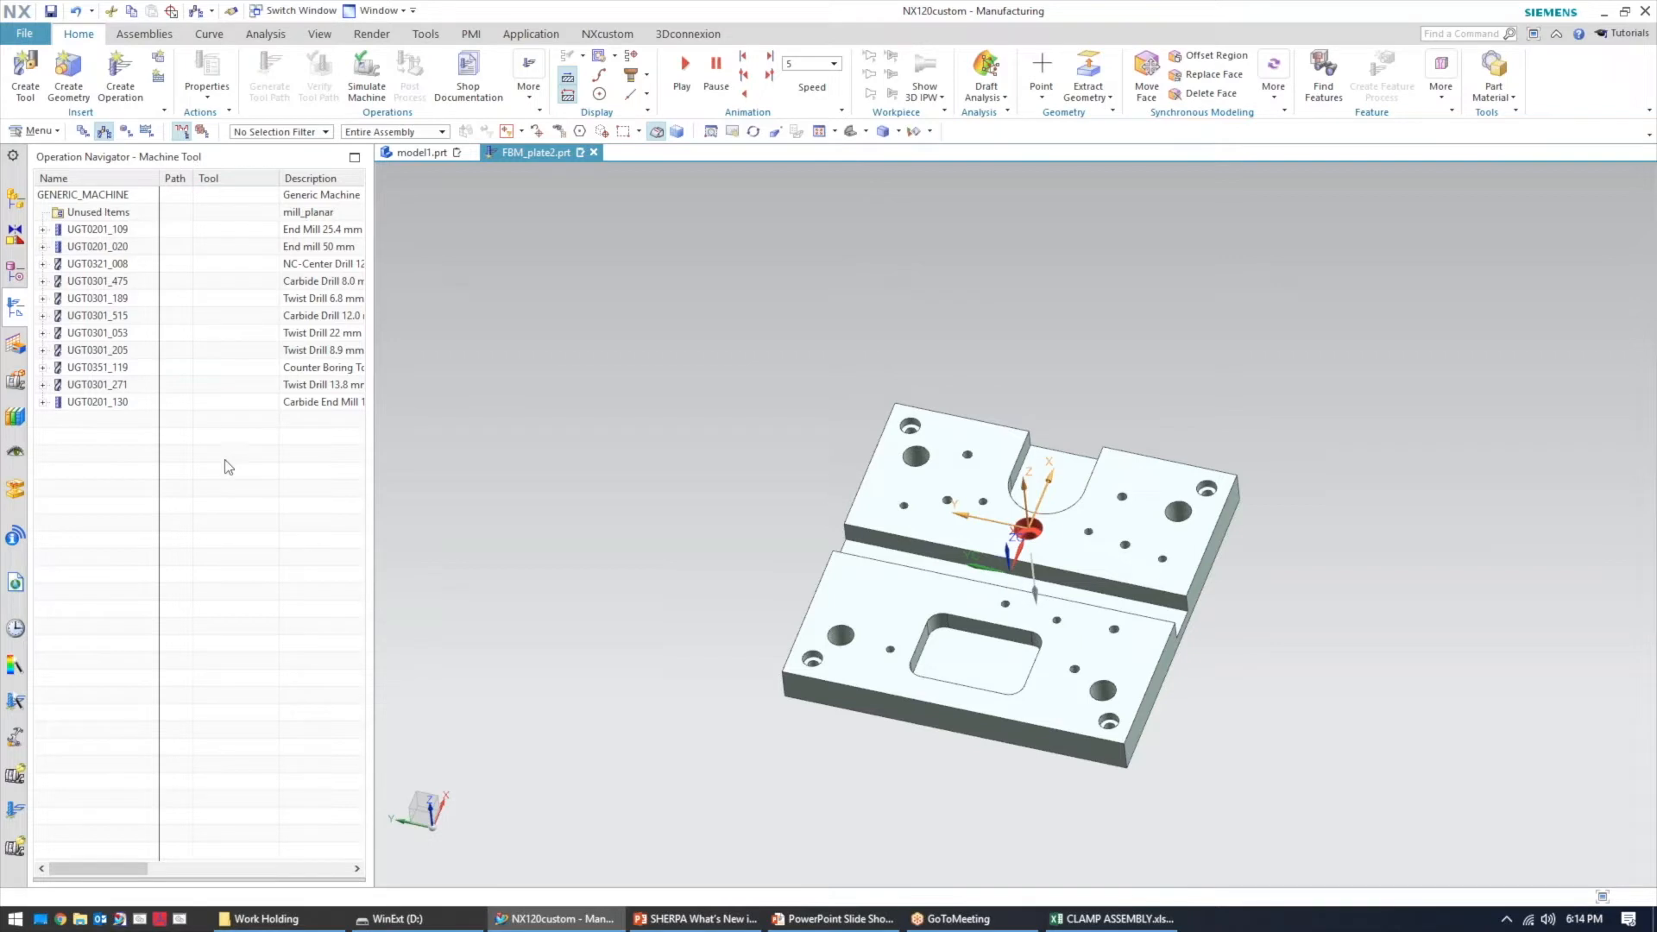
left_click(83, 131)
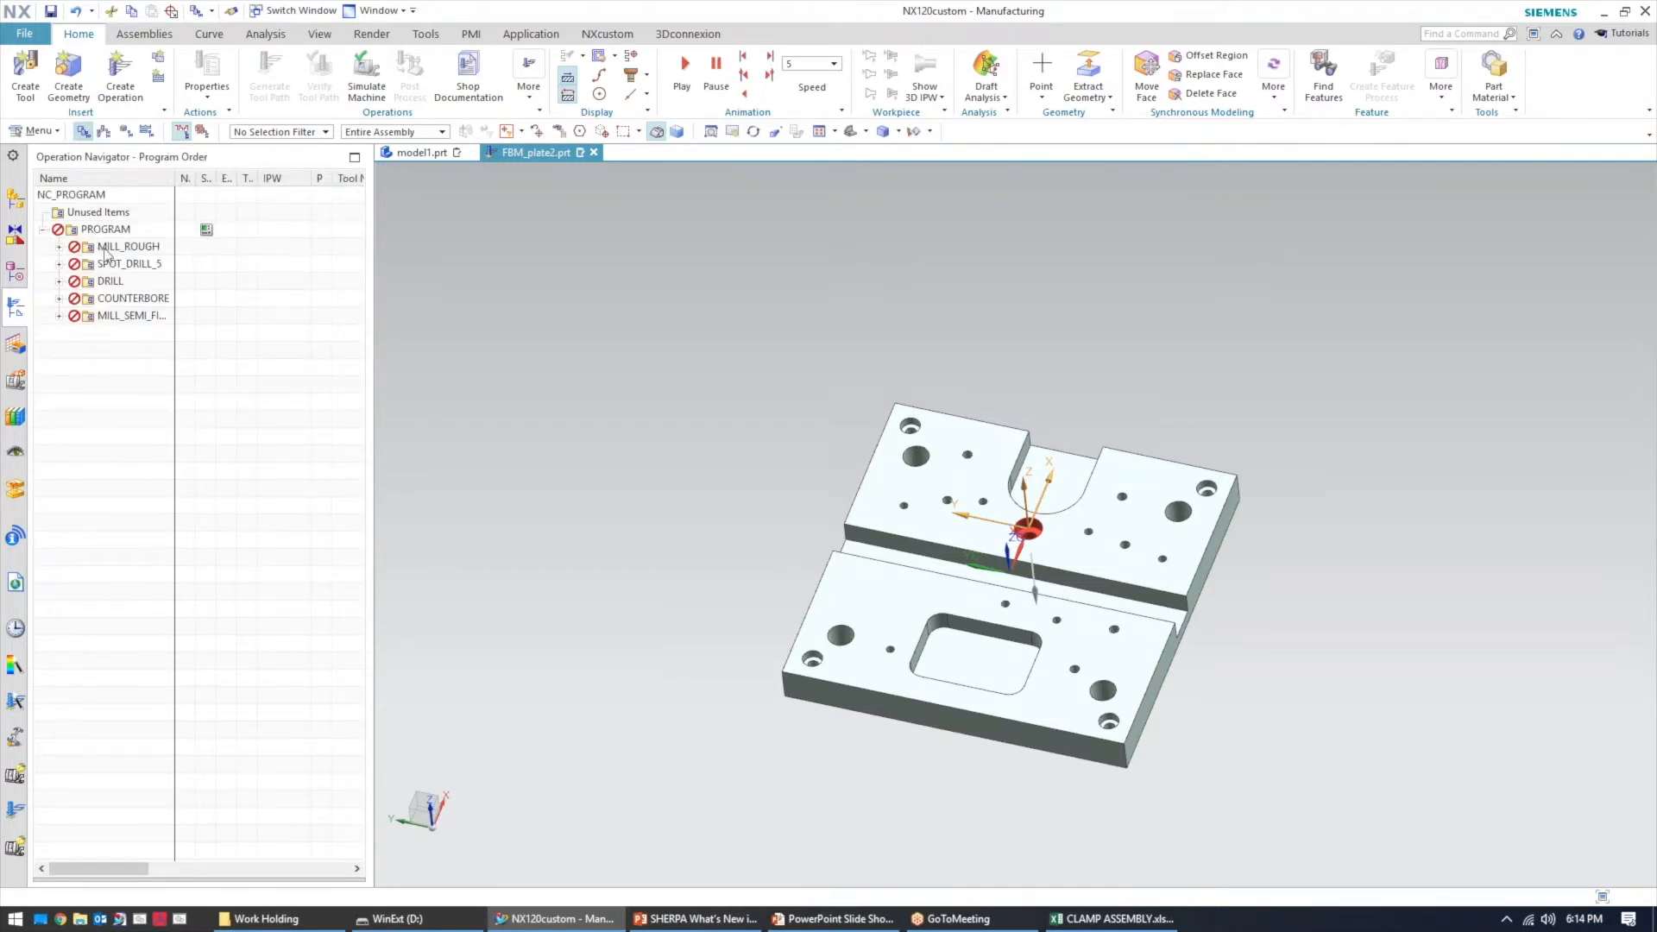
right_click(101, 433)
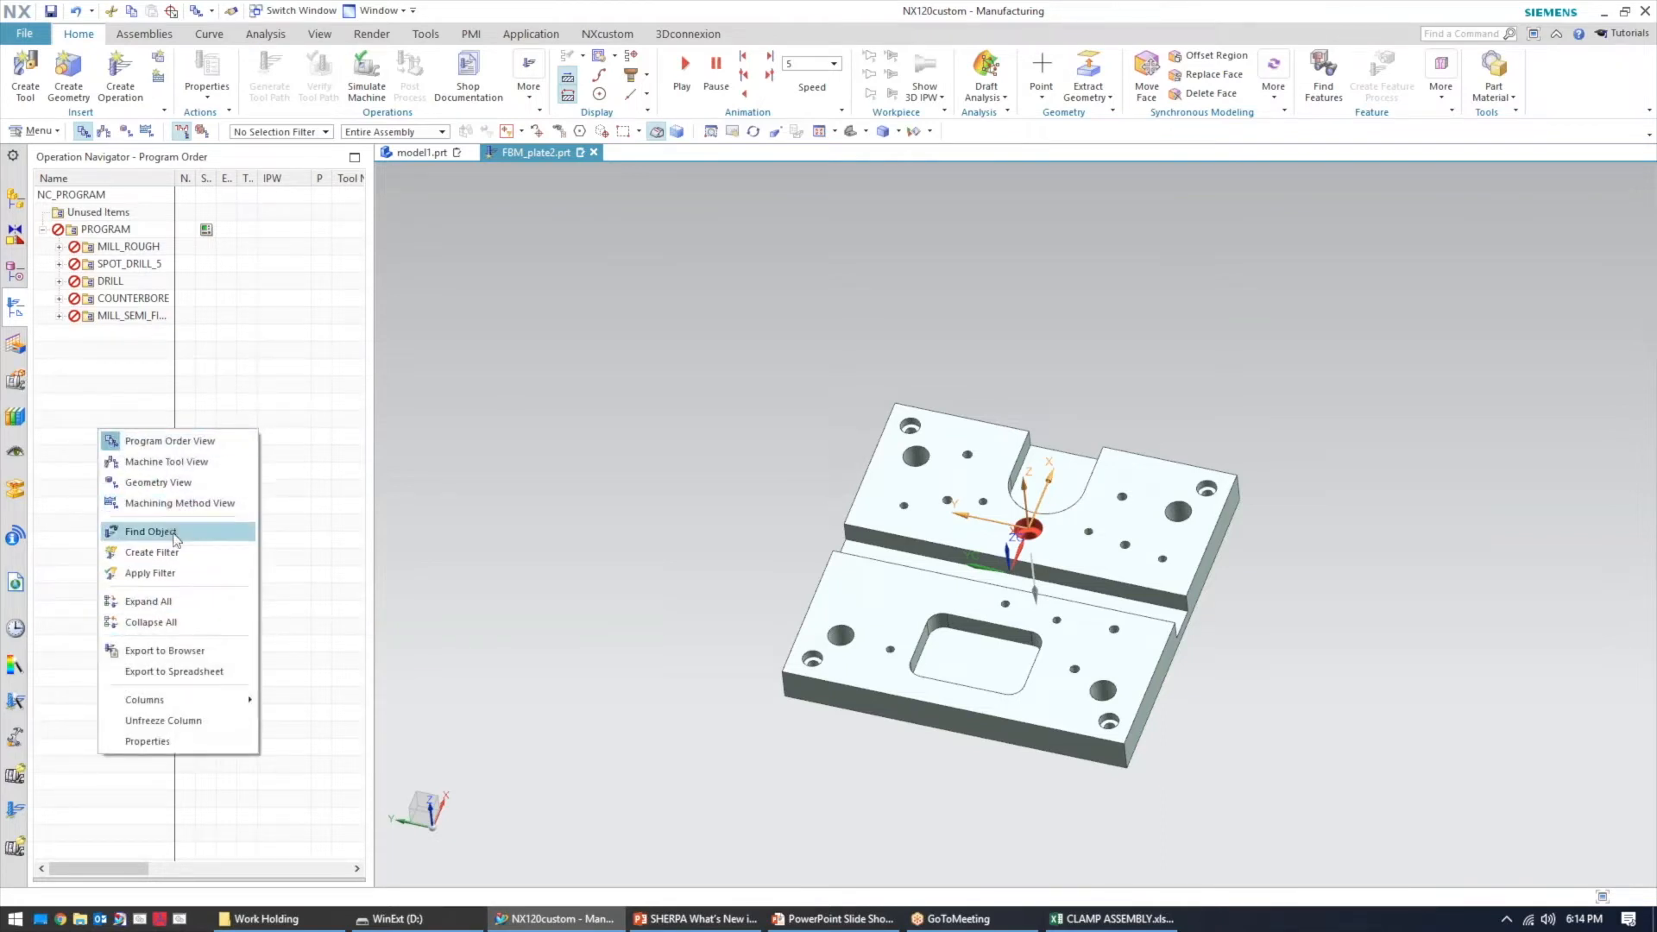
left_click(152, 601)
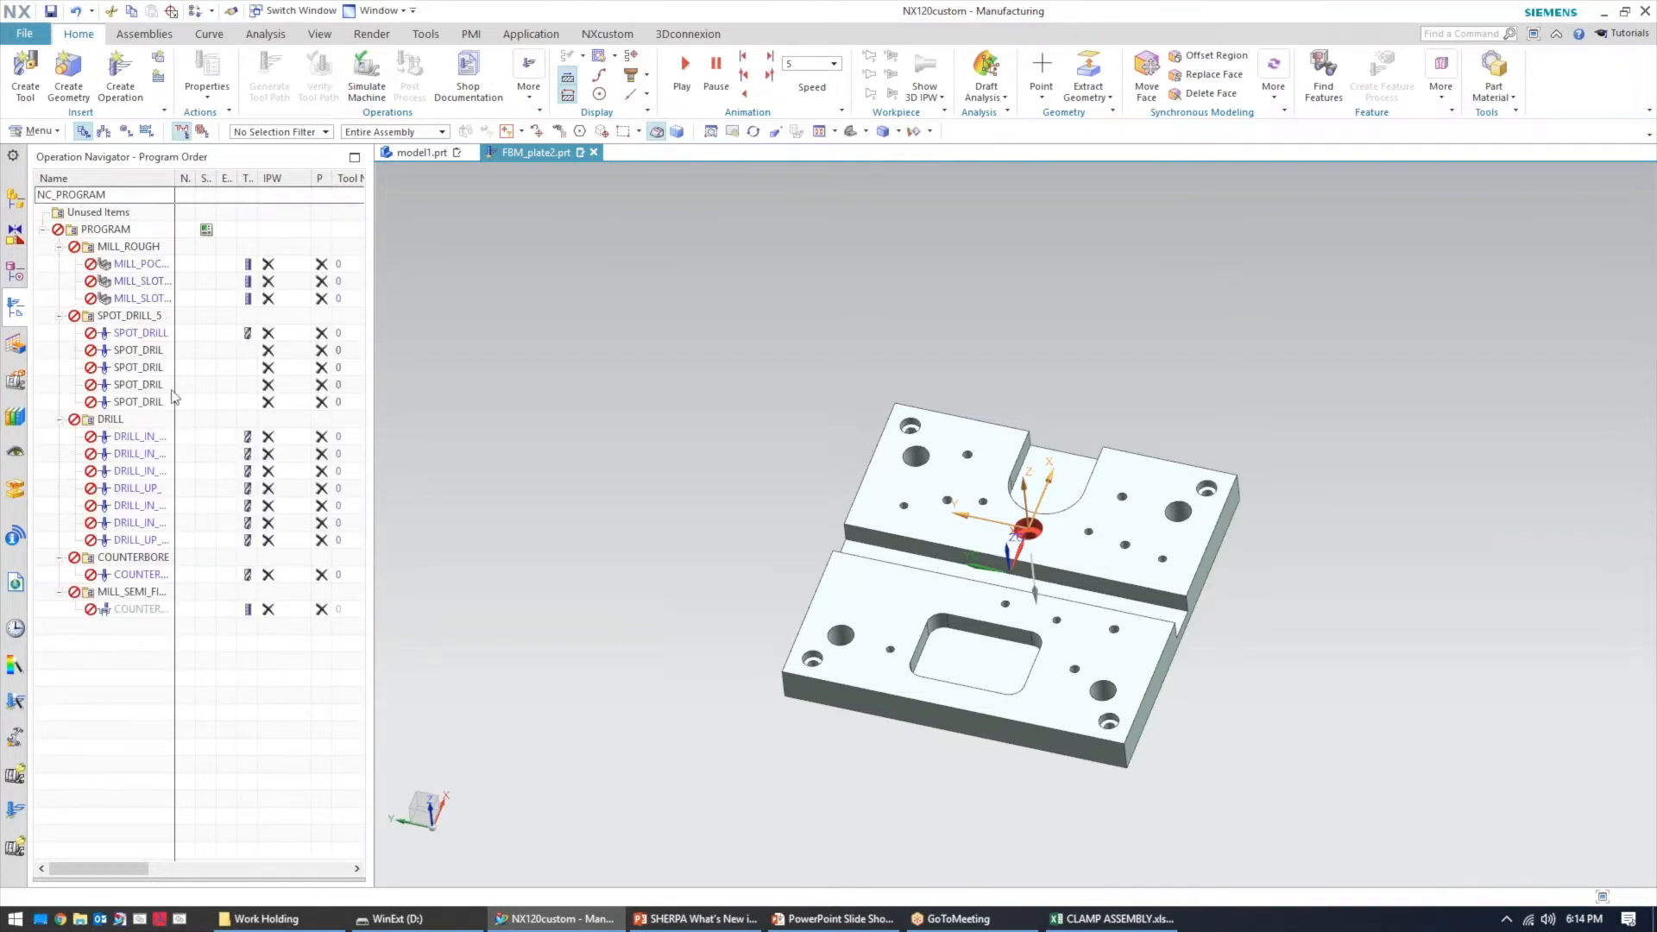
Generate tool paths for the whole PROGRAM and accept the paths
right_click(105, 230)
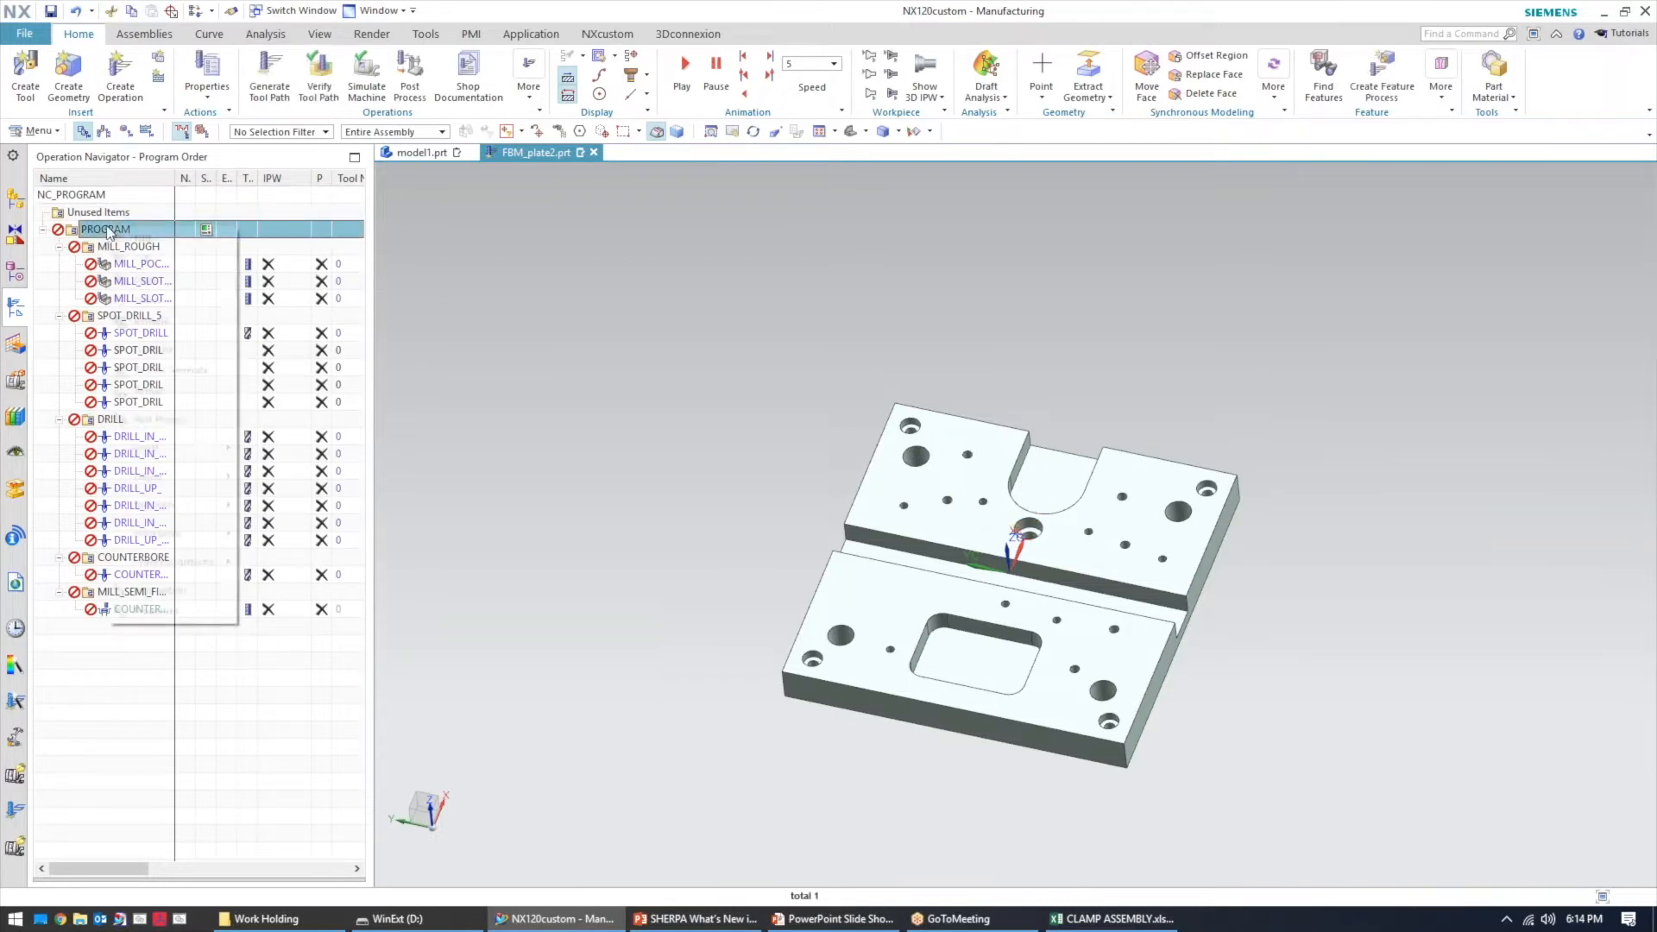
left_click(185, 351)
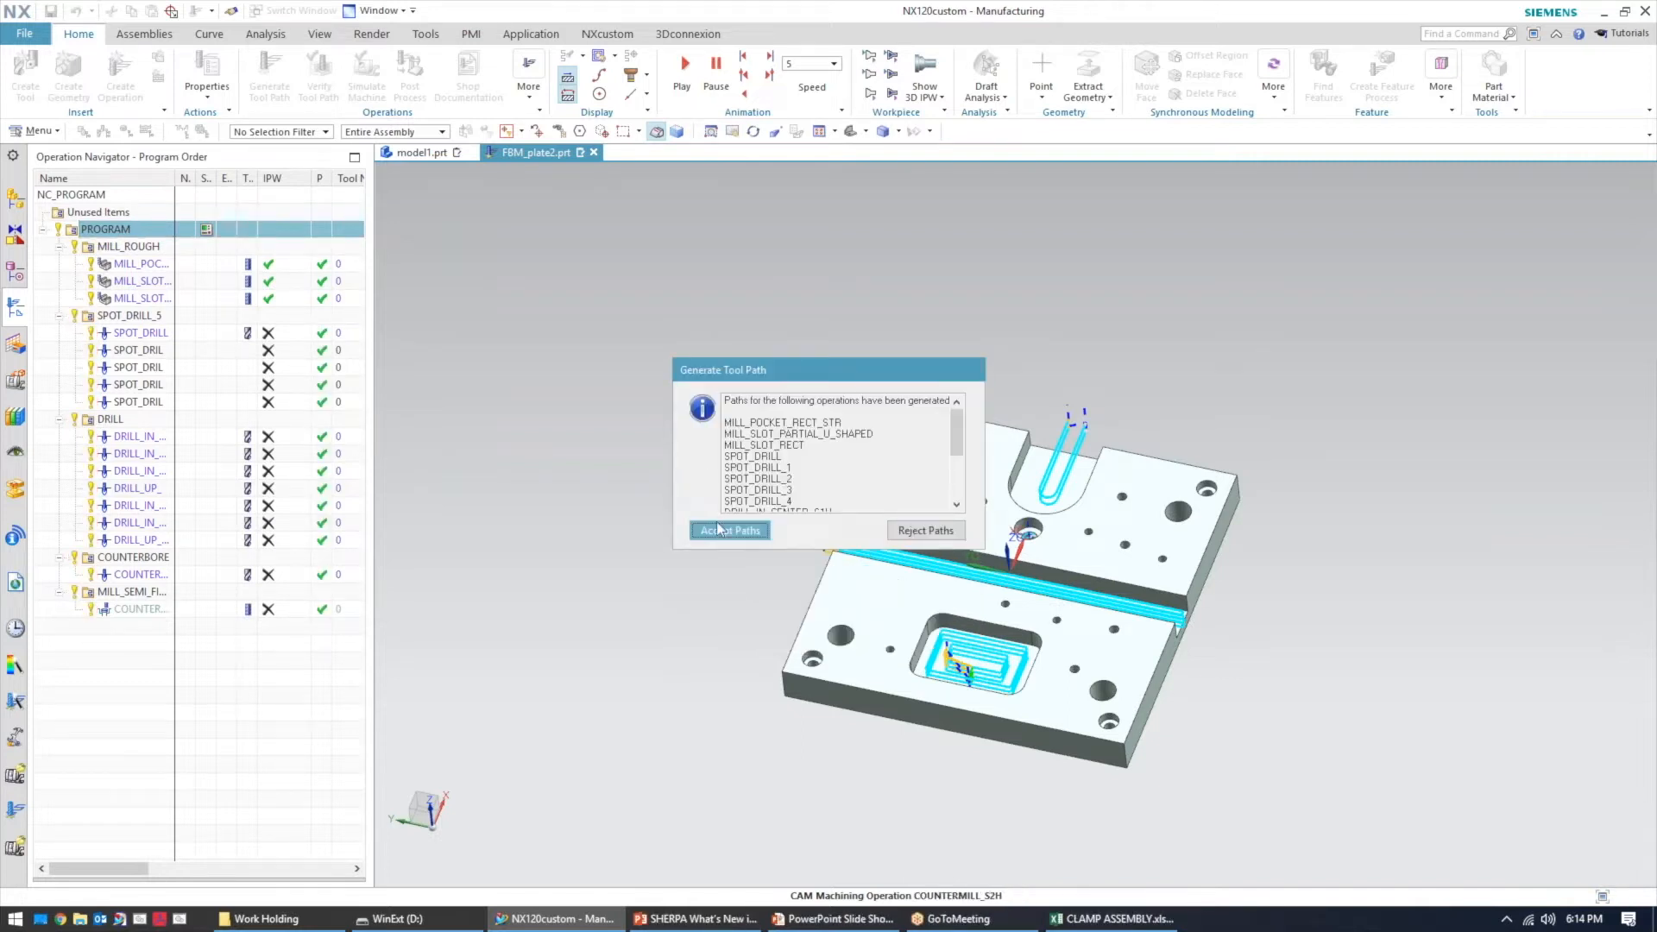
key("Return")
Examine the generated spot drilling tool paths one operation at a time on the part
mouse_move(993, 456)
middle_mouse_down()
mouse_move(1003, 436)
mouse_move(999, 473)
middle_mouse_up()
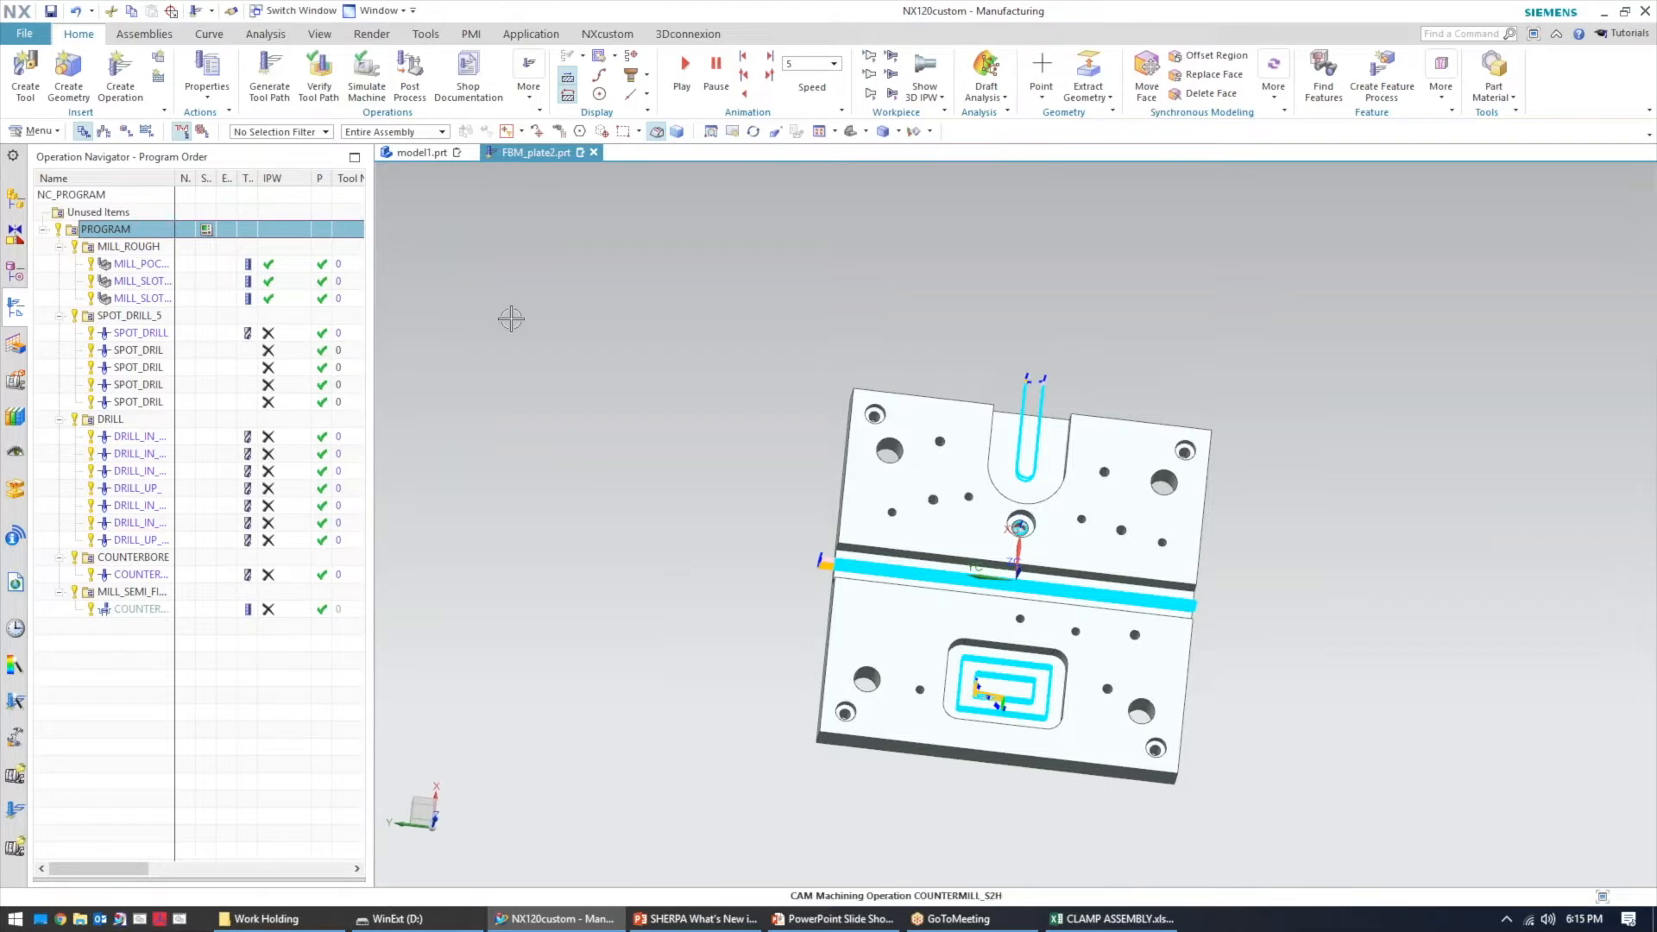
middle_click_drag(605, 492, 516, 397)
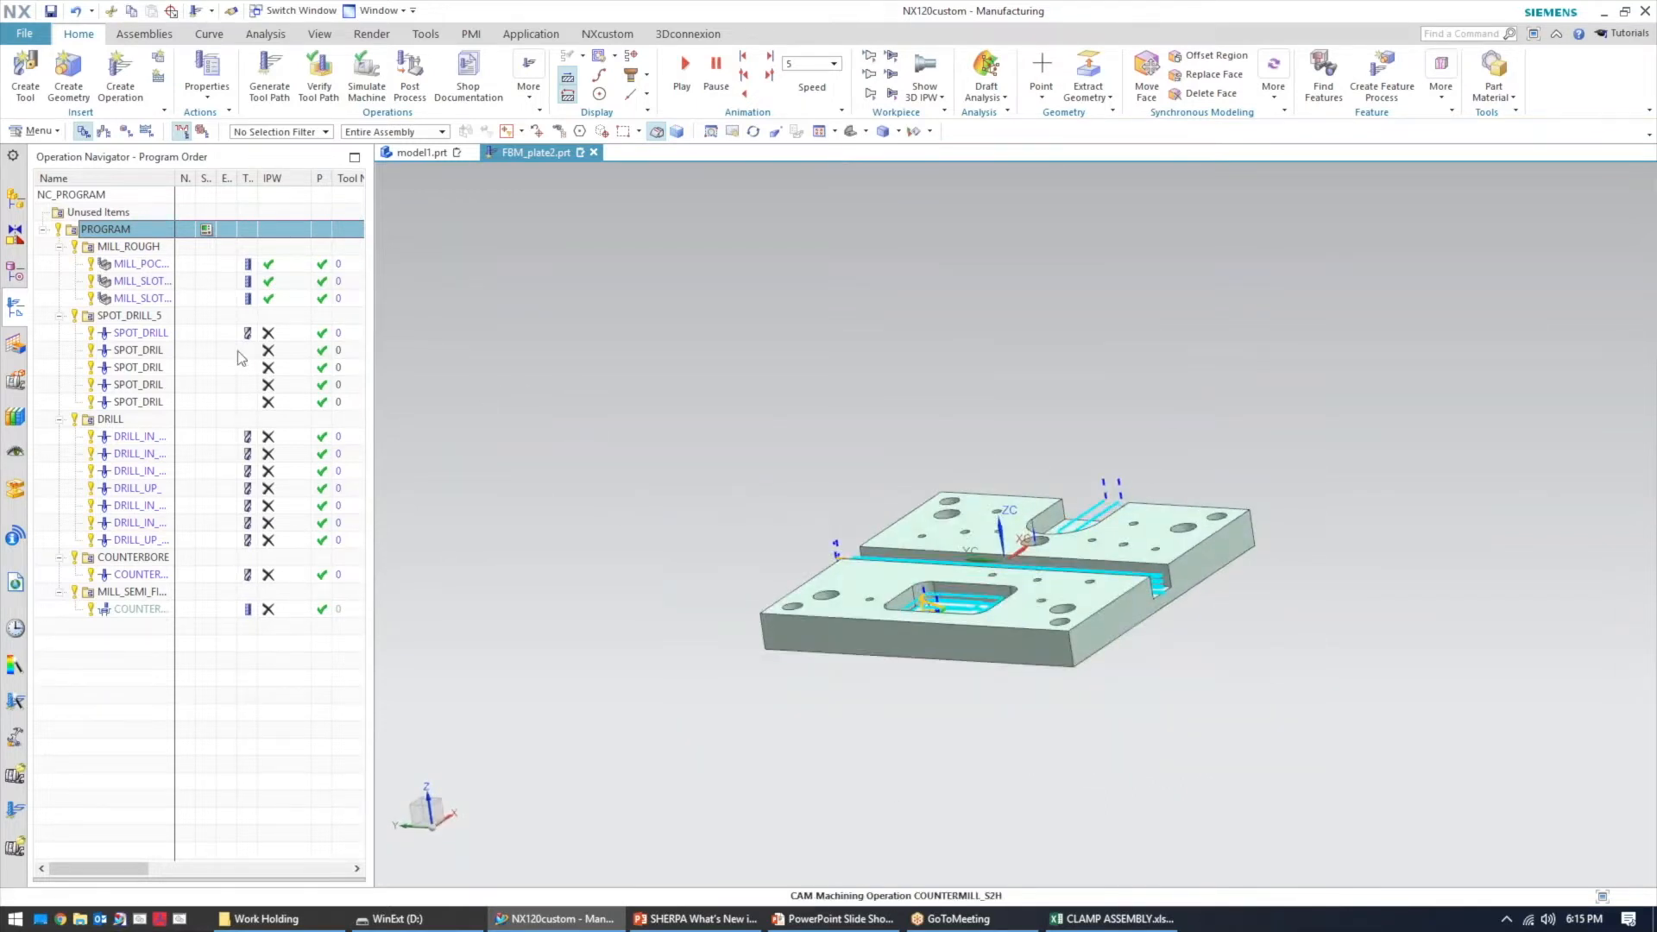
left_click(160, 333)
left_click(137, 349)
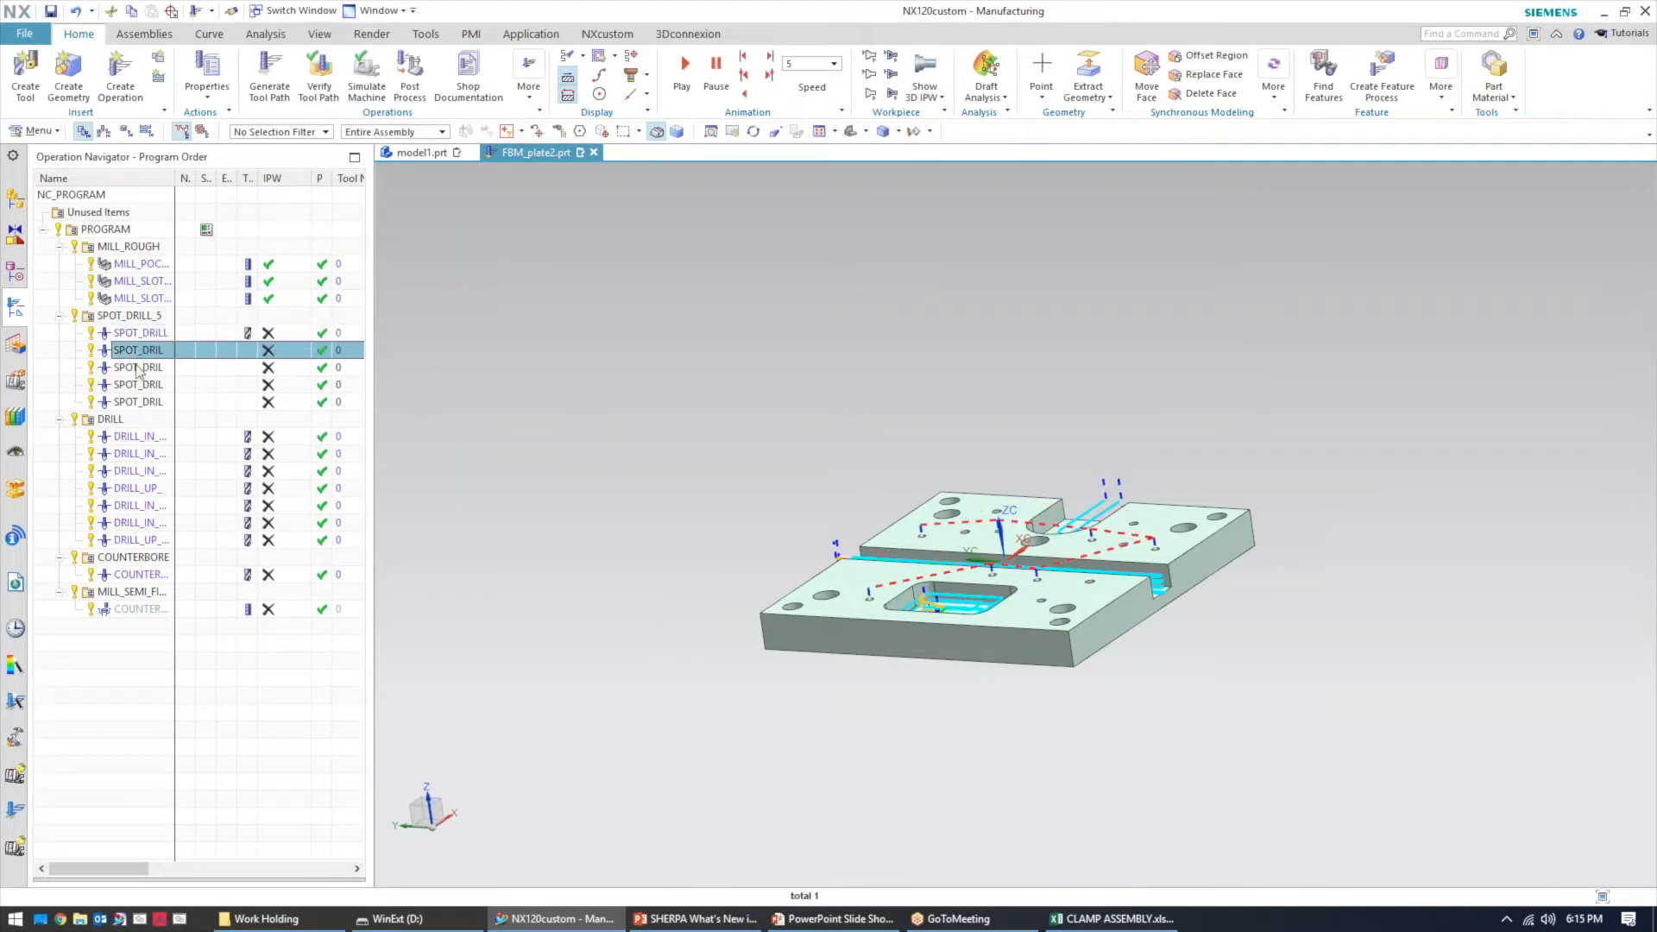
left_click(137, 367)
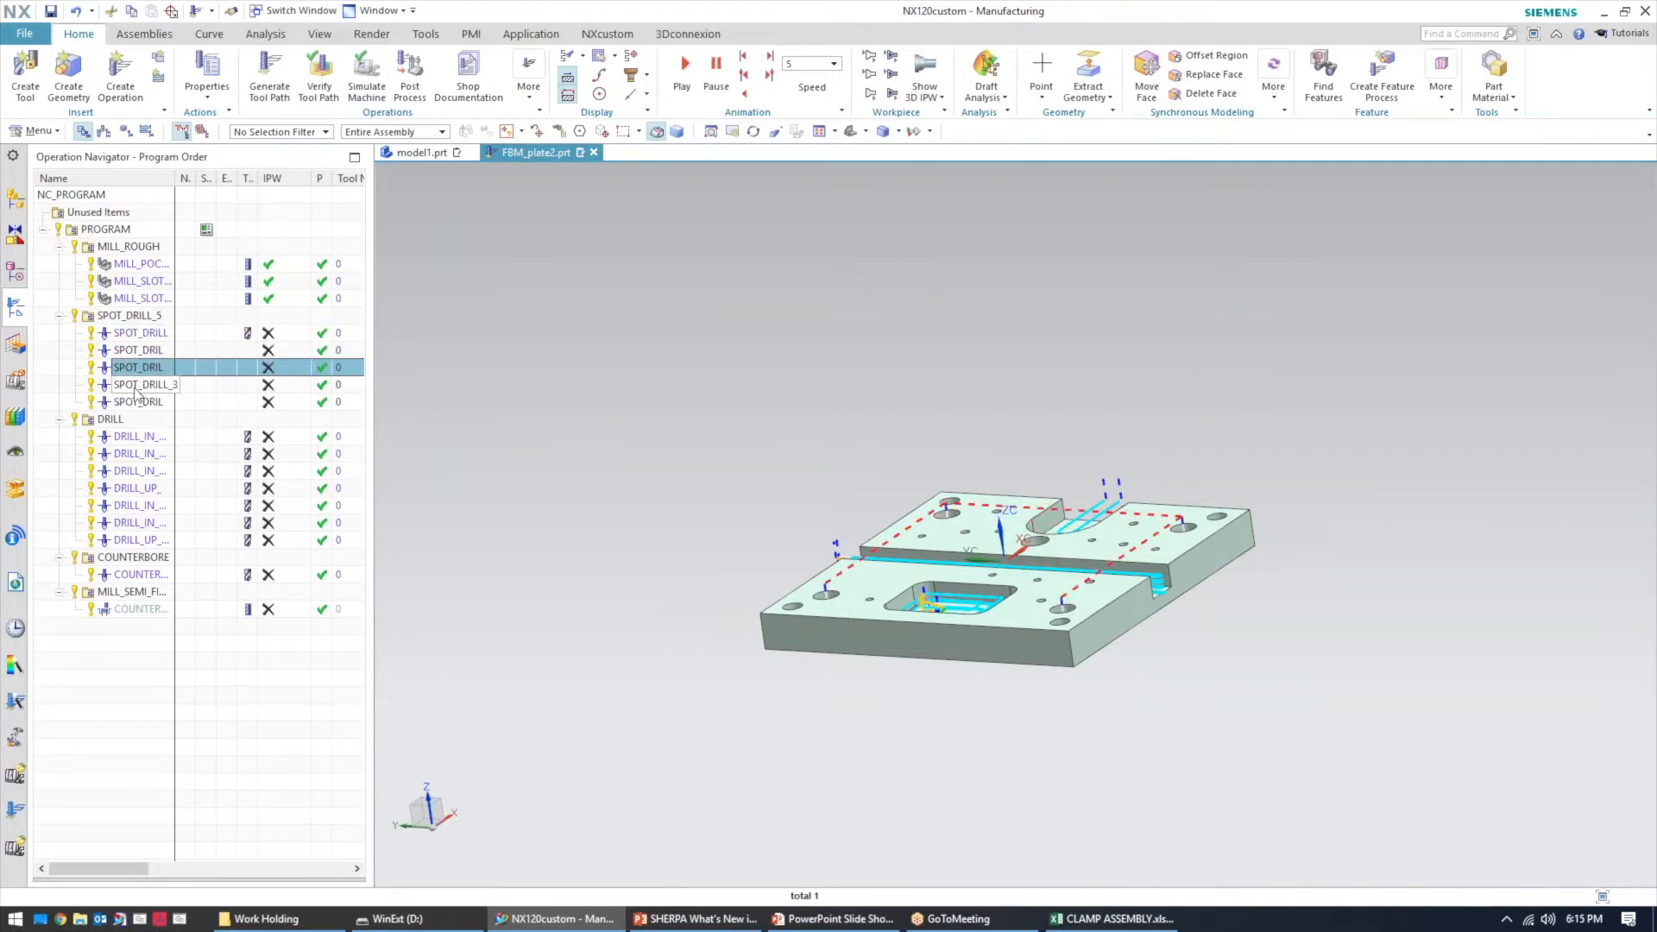
left_click(142, 332)
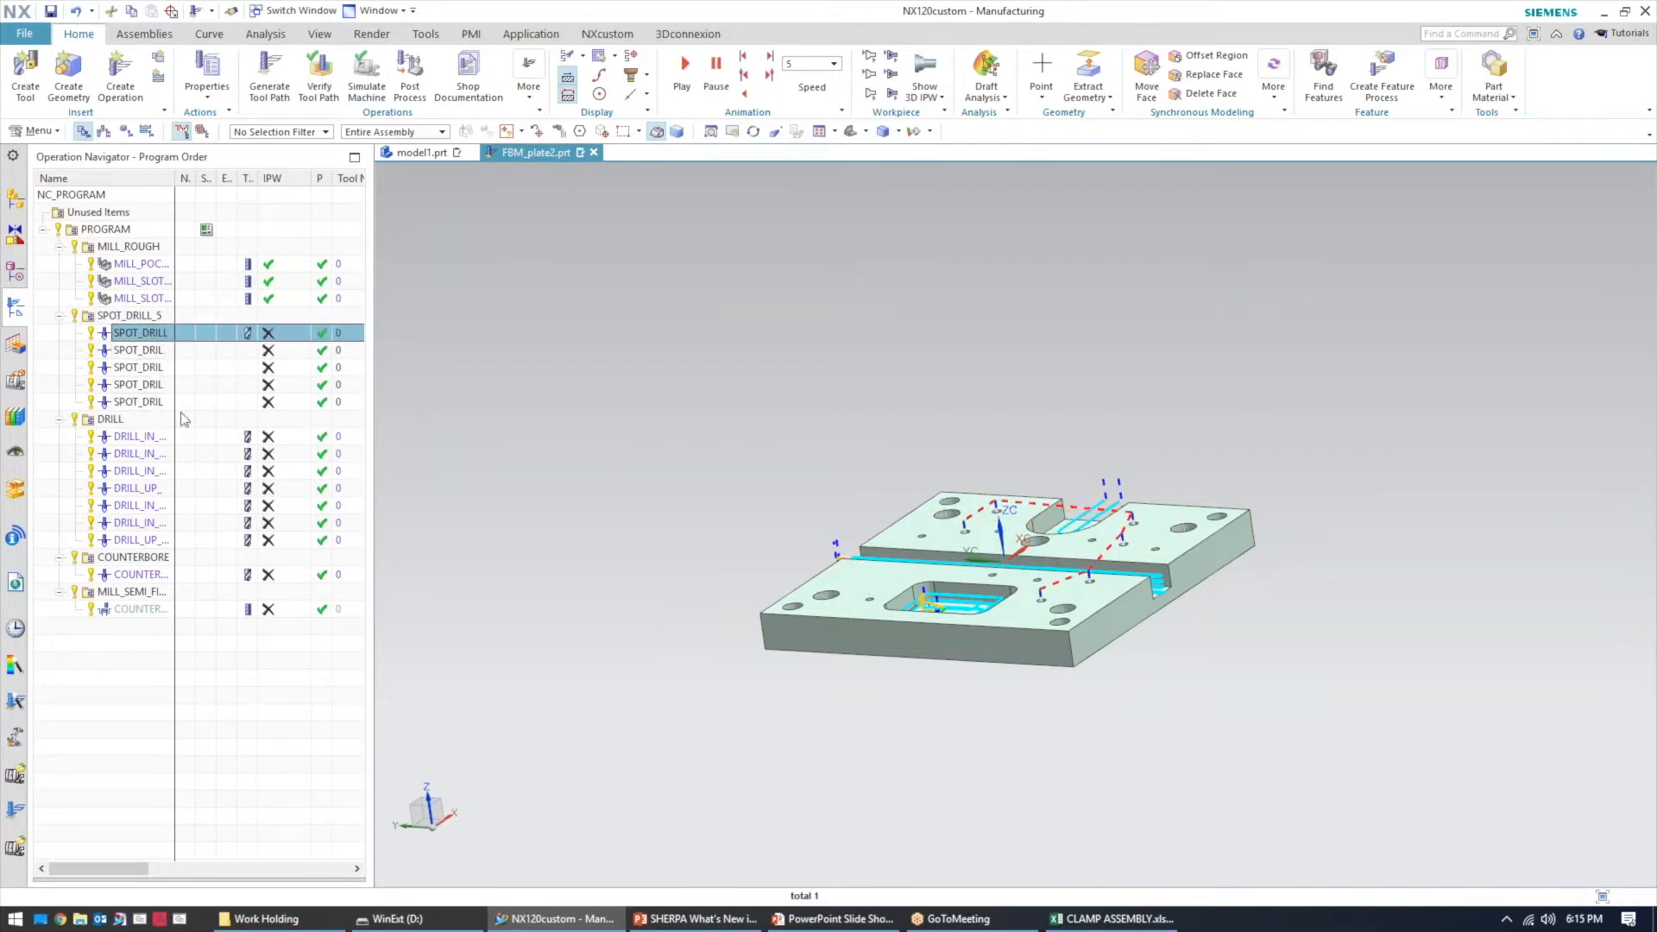
left_click(138, 401, "shift")
middle_click_drag(600, 384, 760, 427)
key("Escape")
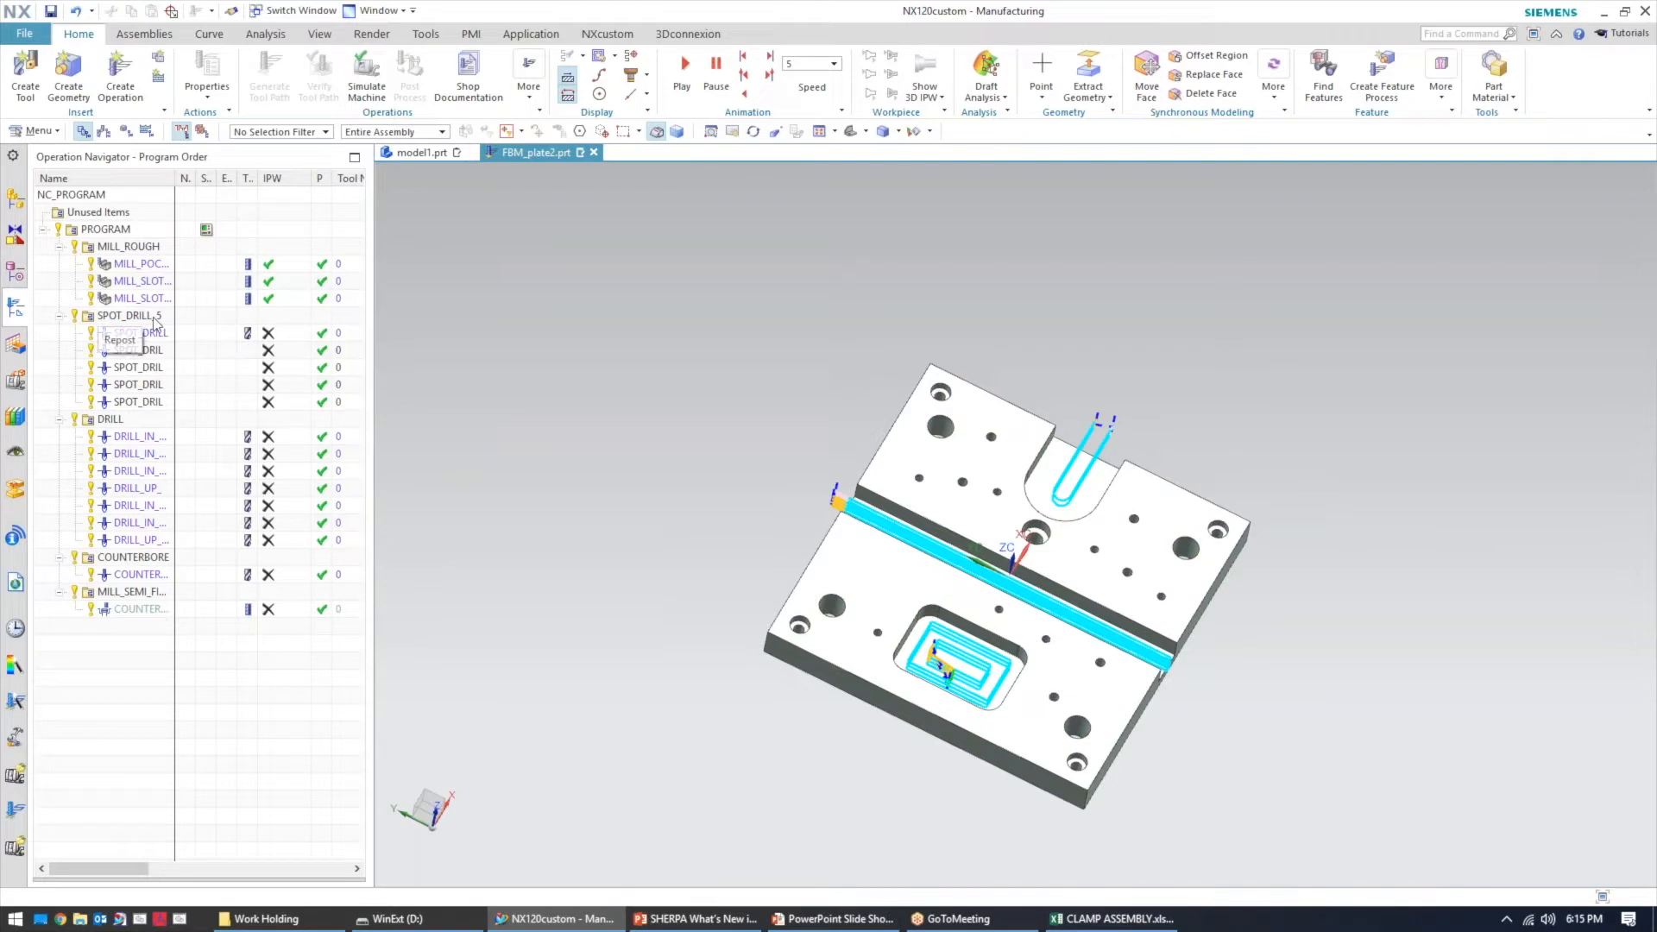
Optimize the SPOT_DRILL group's tool paths with Consolidate Tools, Minimize Tool Changes and Create Optimization Group enabled
left_click(154, 318)
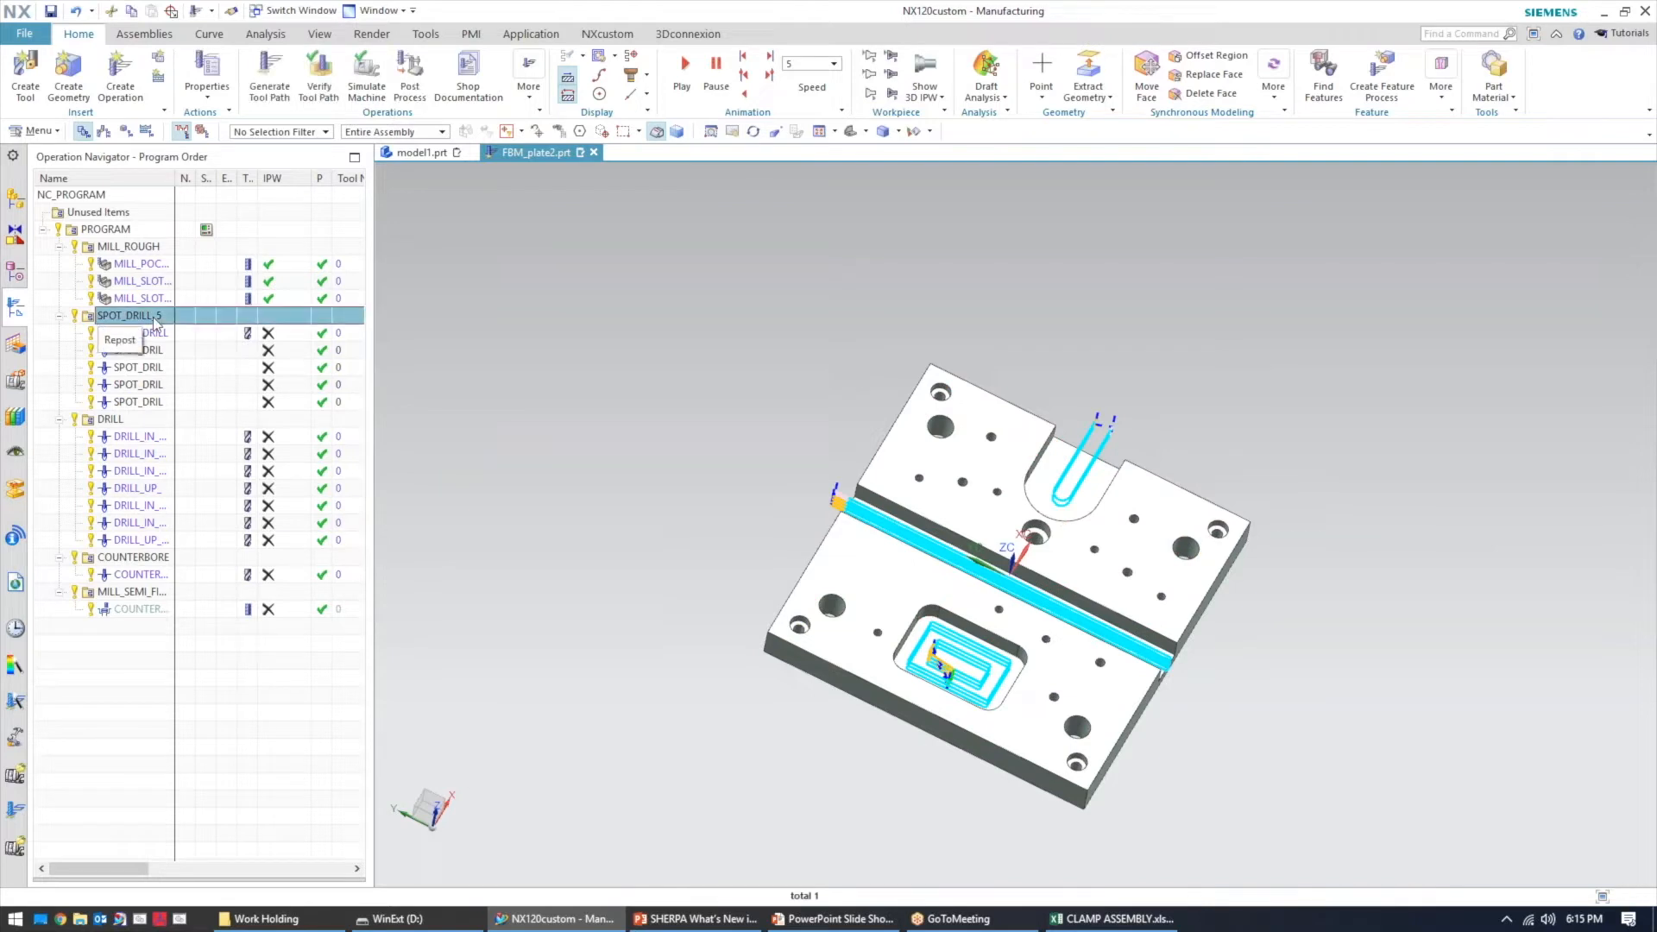
right_click(153, 317)
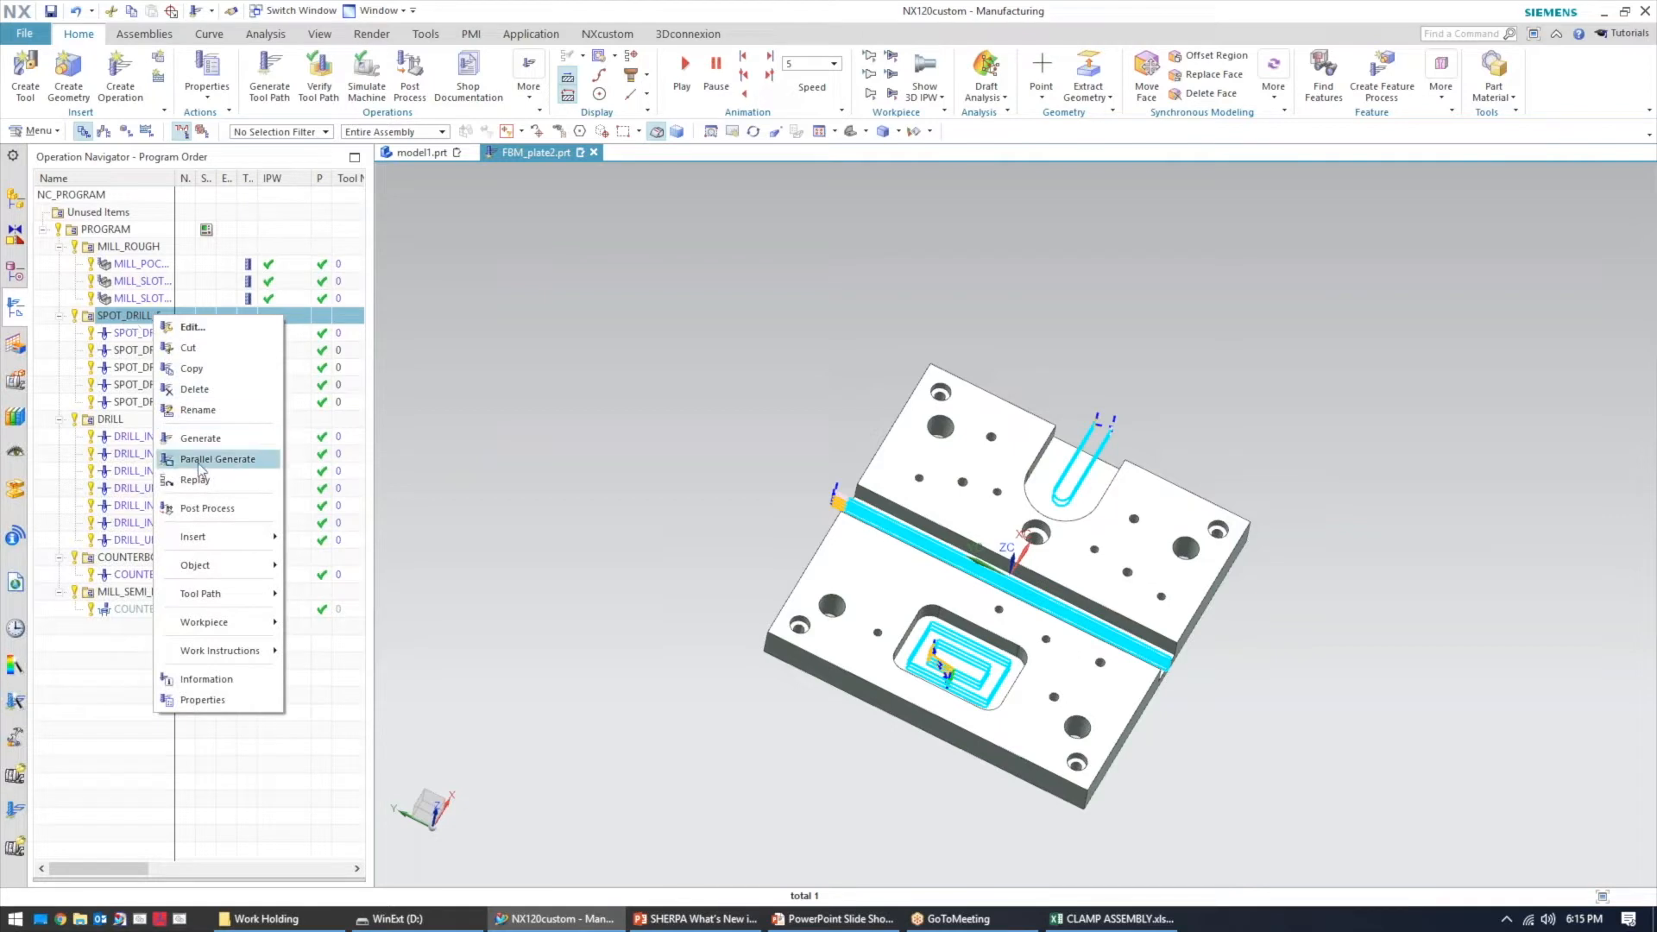
mouse_move(216, 565)
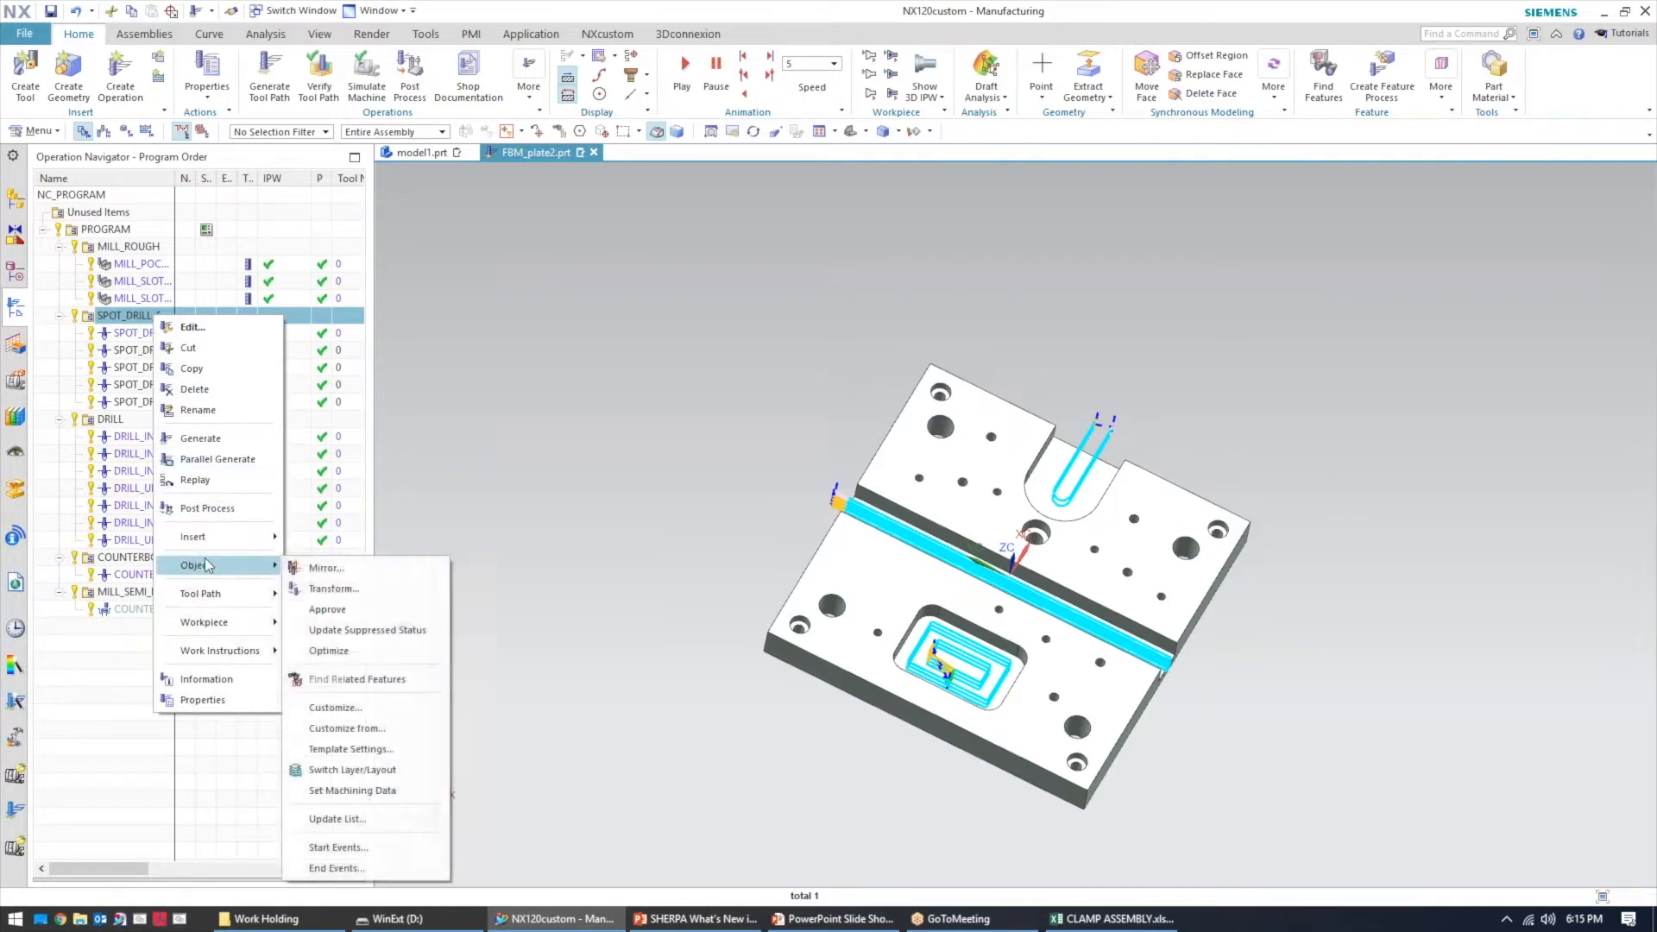
left_click(329, 650)
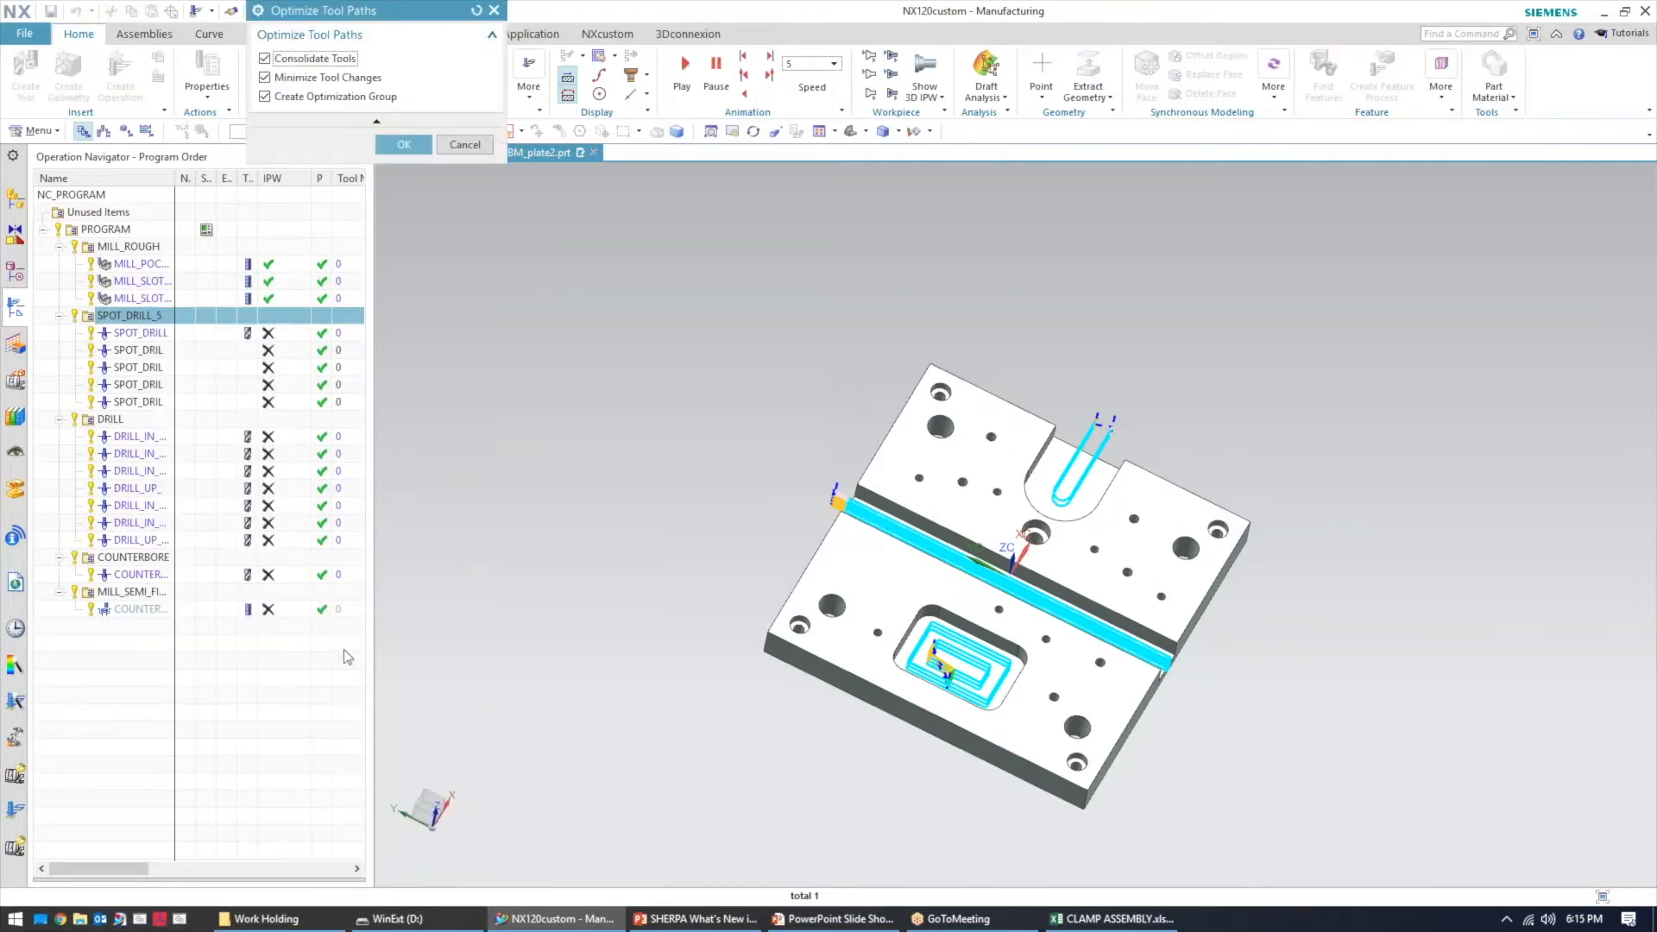
left_click(399, 145)
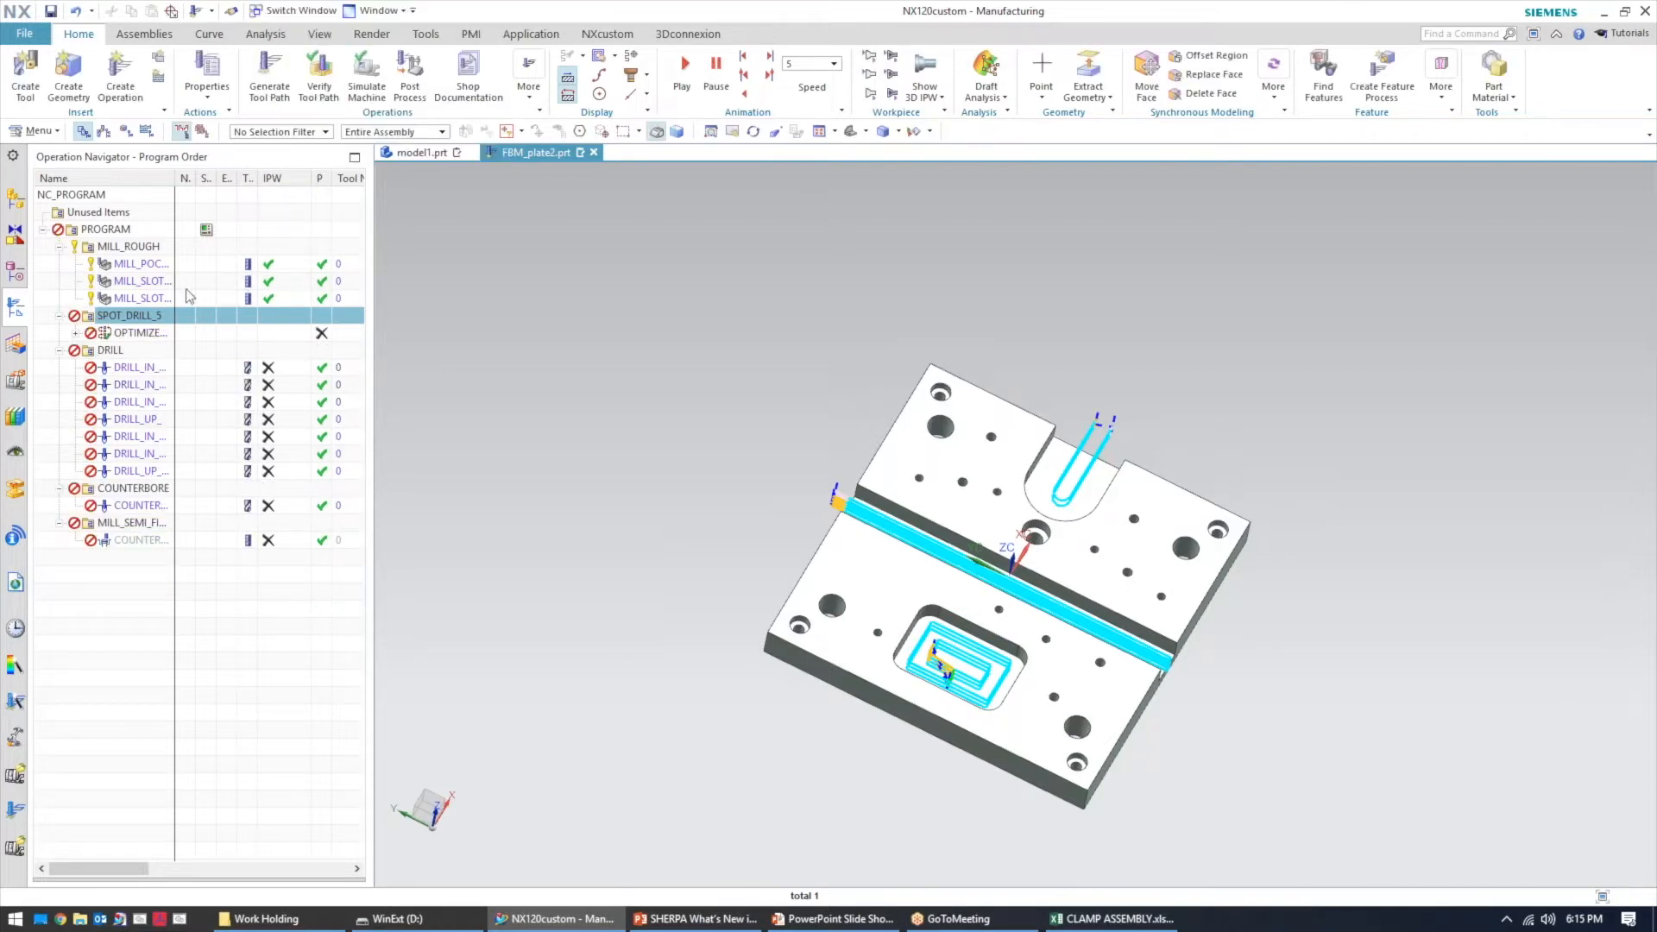
Expand the new optimized group under SPOT_DRILL and generate its tool path
left_click(76, 333)
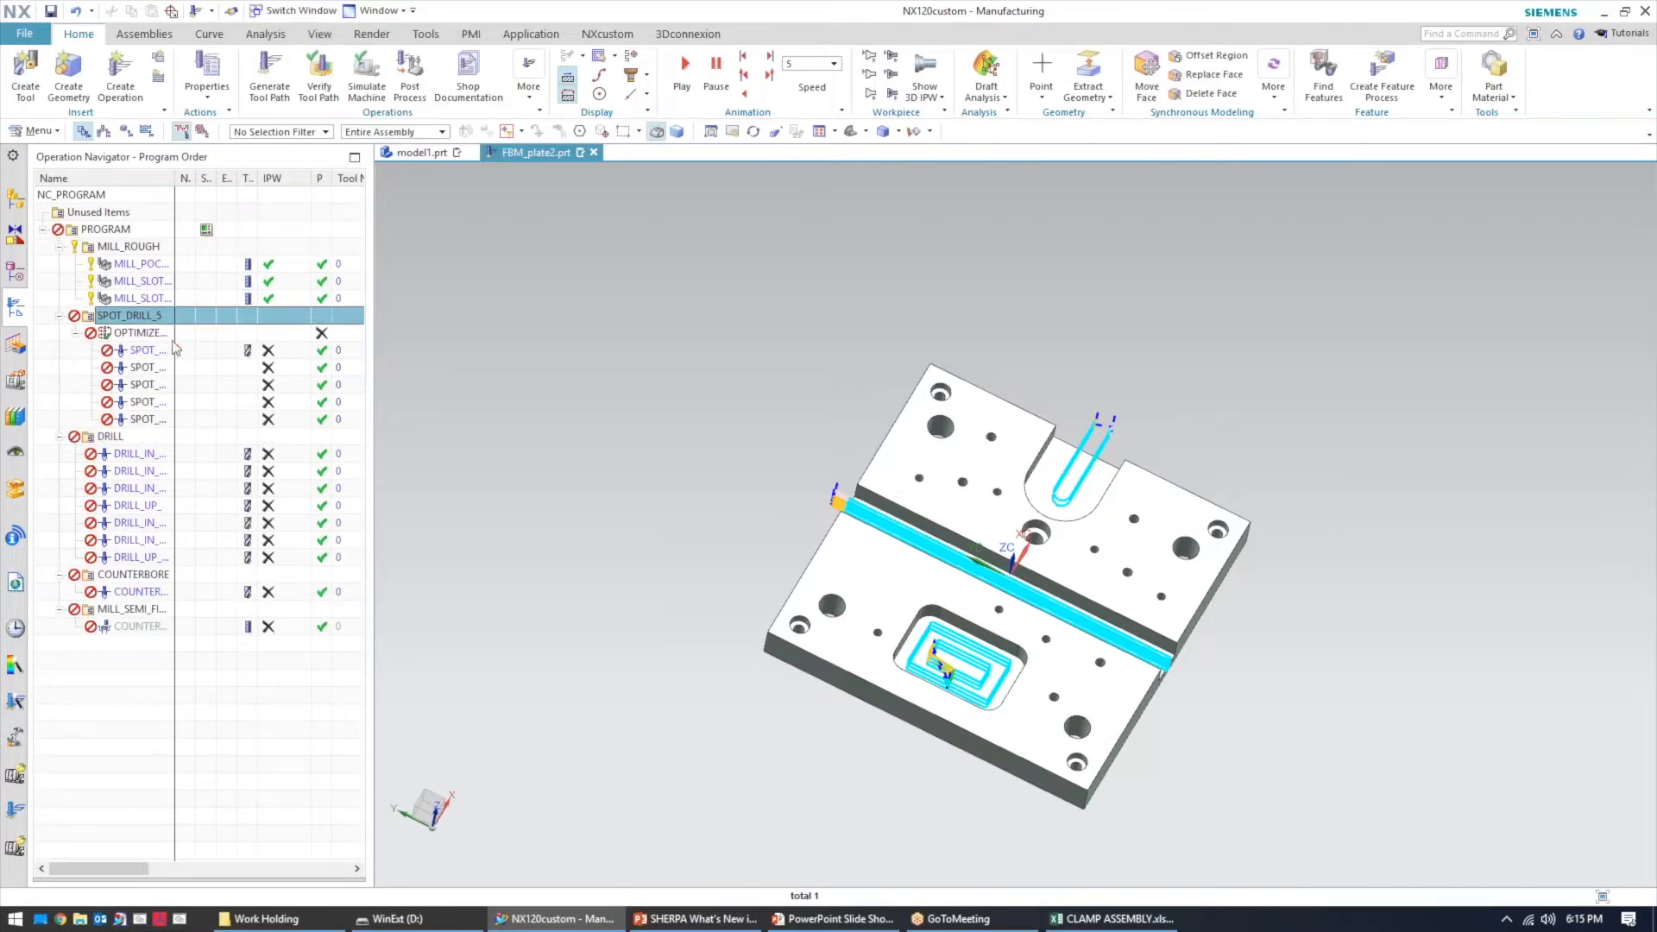
left_click(141, 333)
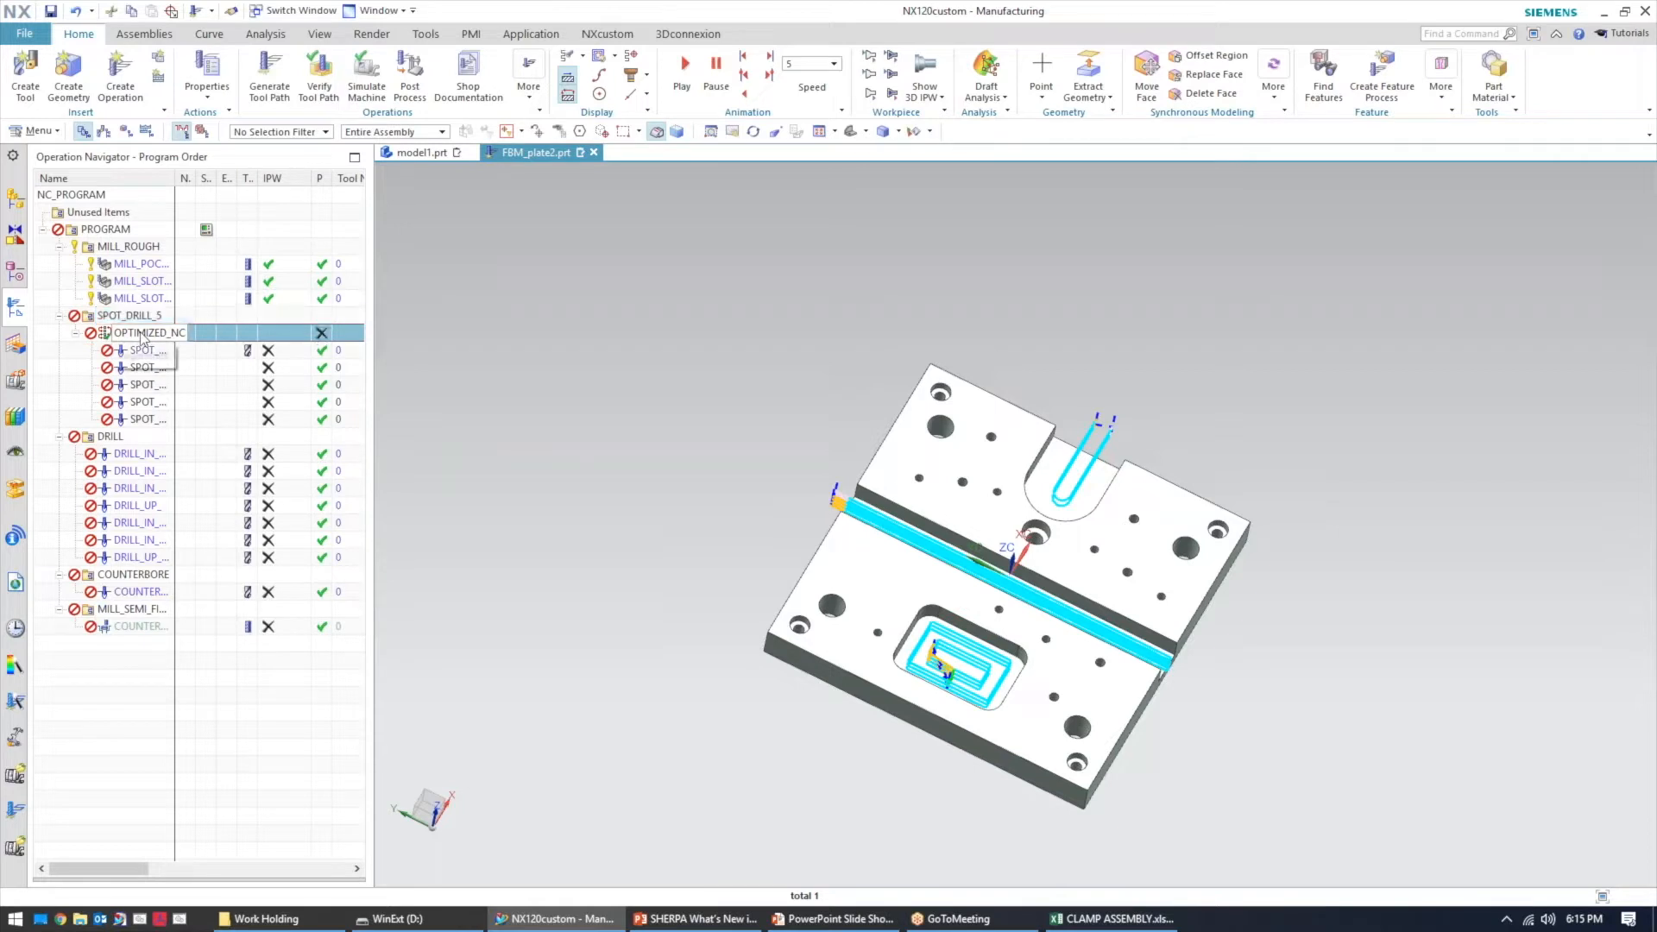
right_click(101, 335)
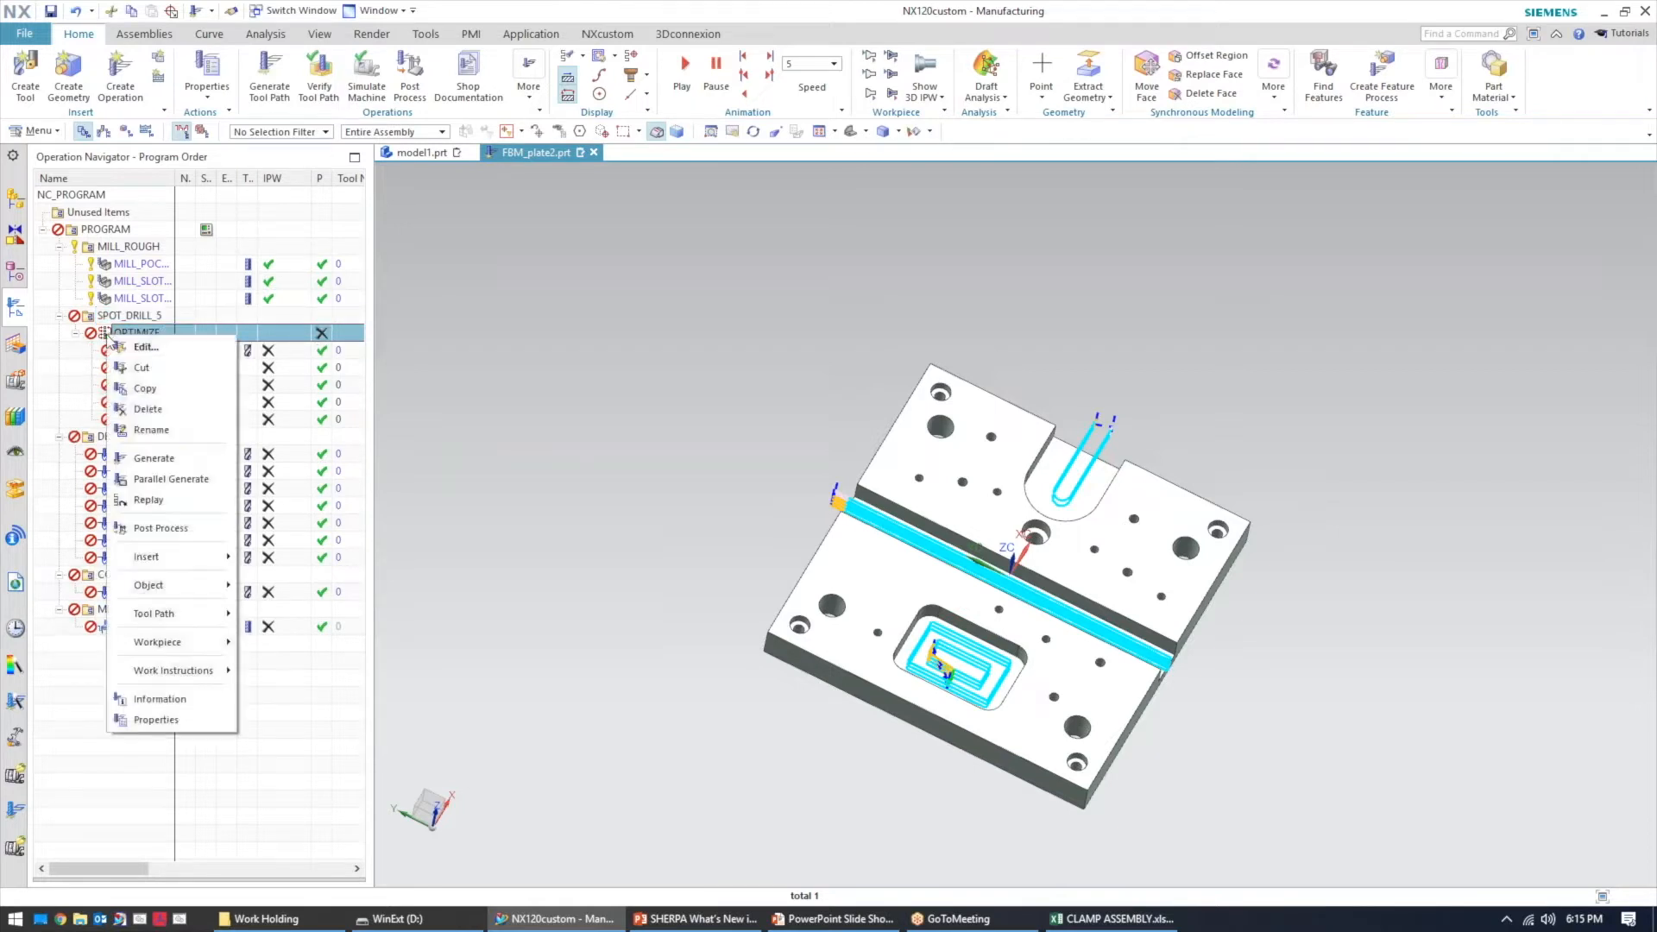
left_click(157, 453)
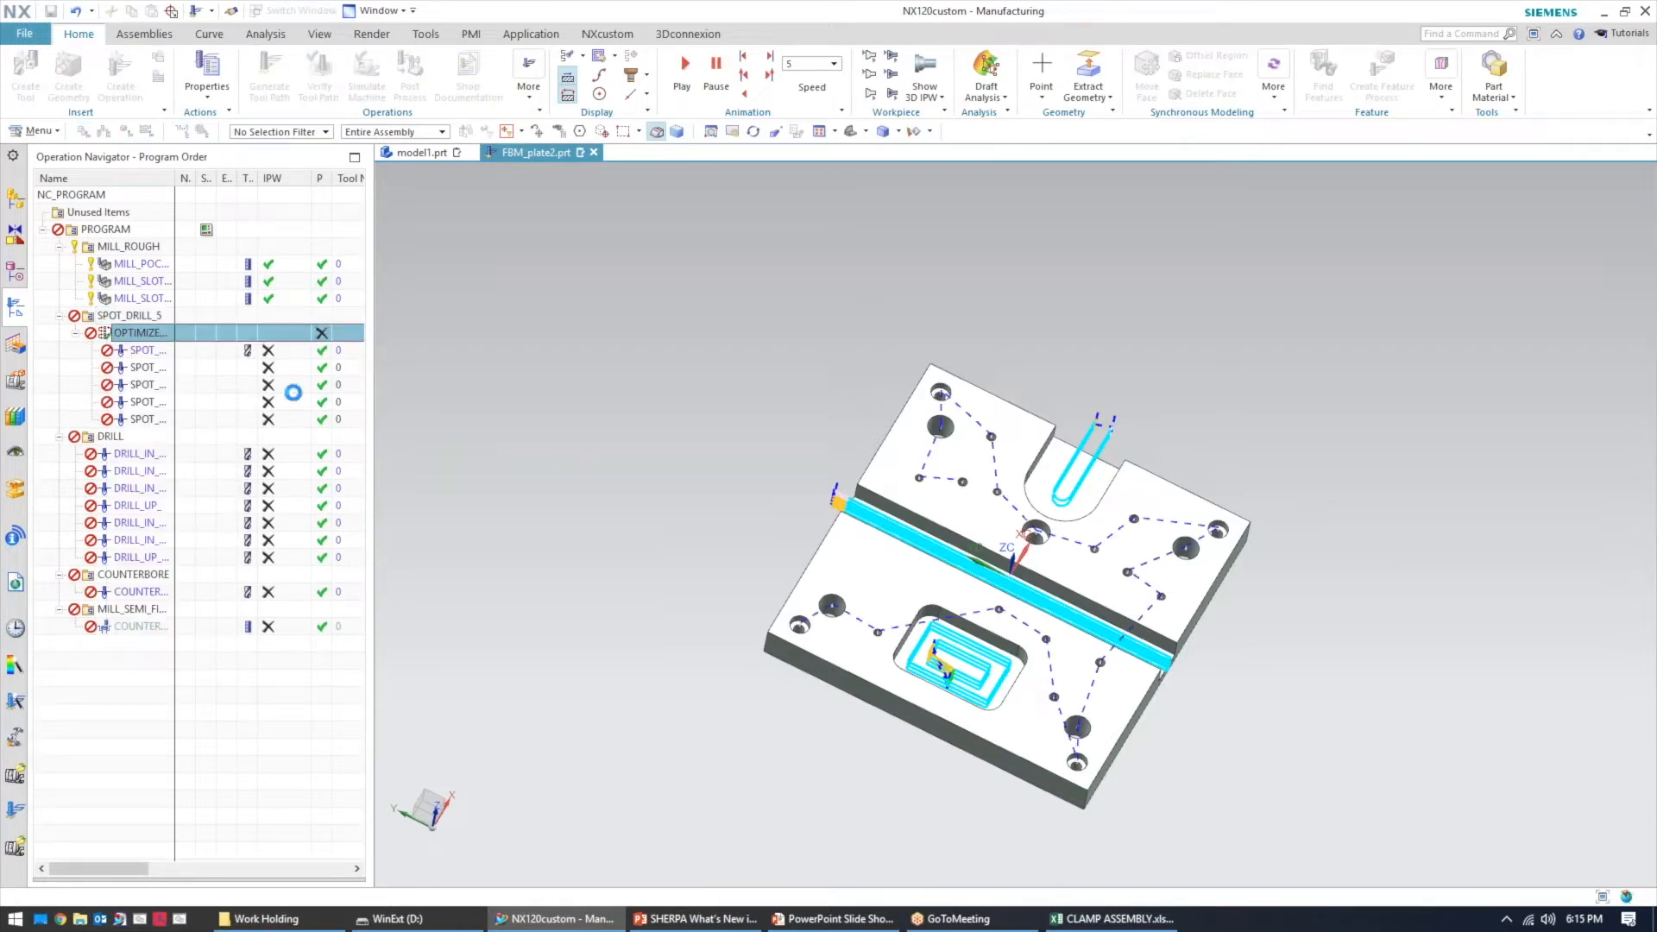
Compare the optimized group's tool path with a single spot drill operation's path
middle_click_drag(585, 416, 581, 374)
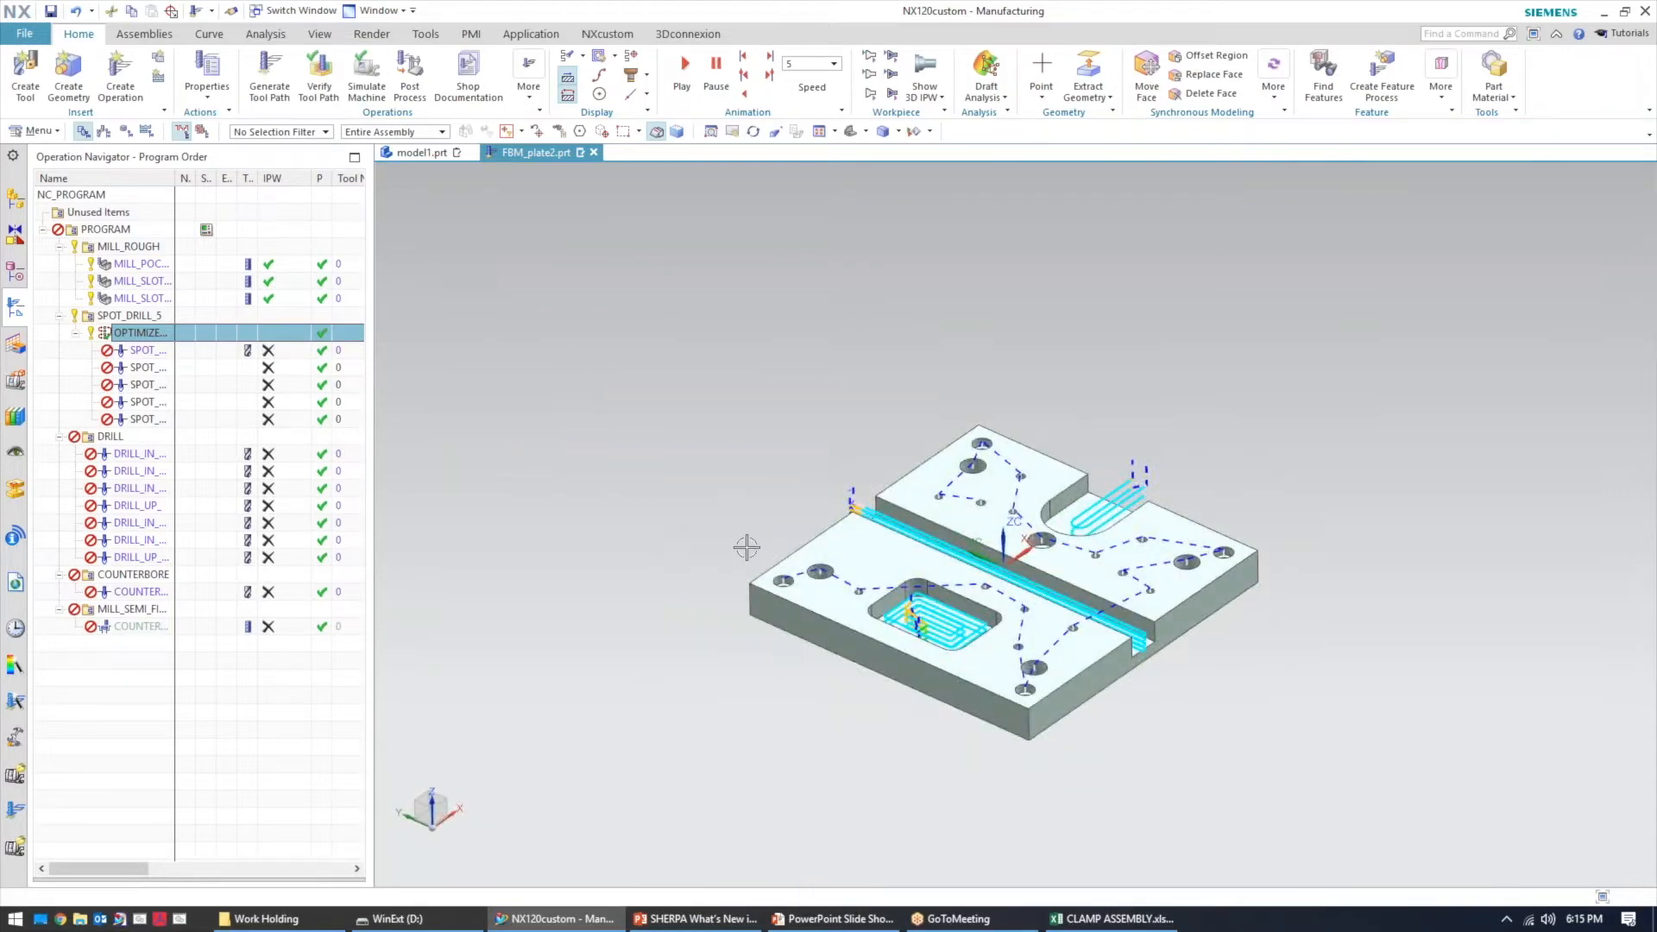
middle_click_drag(751, 483, 788, 580)
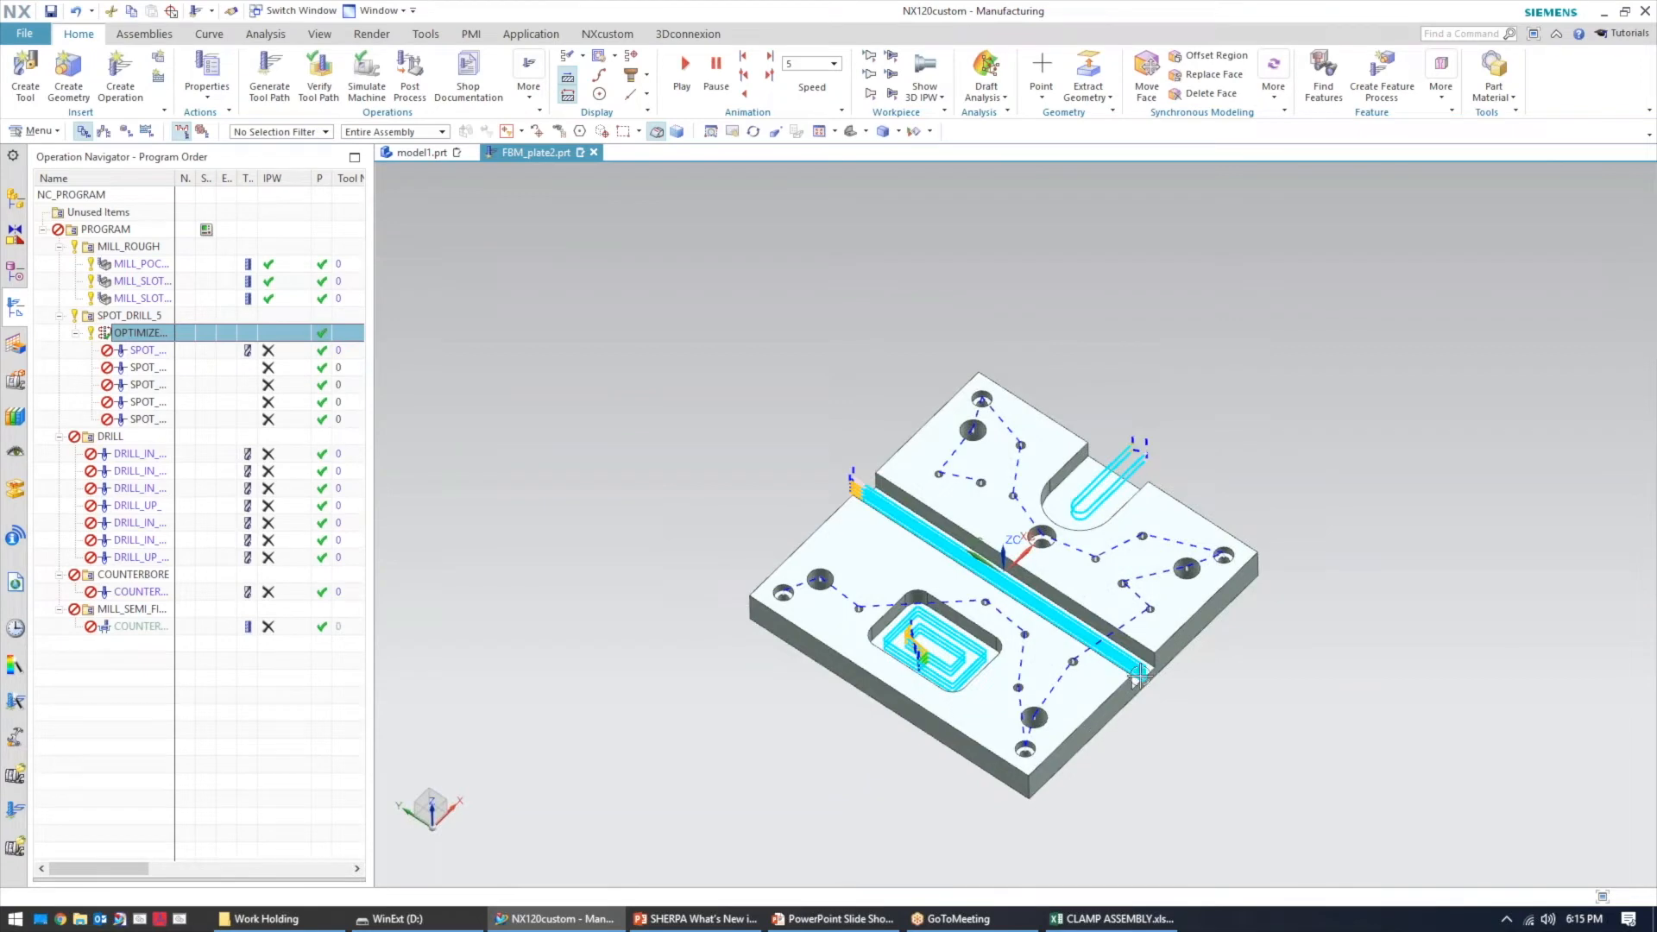
left_click(145, 351)
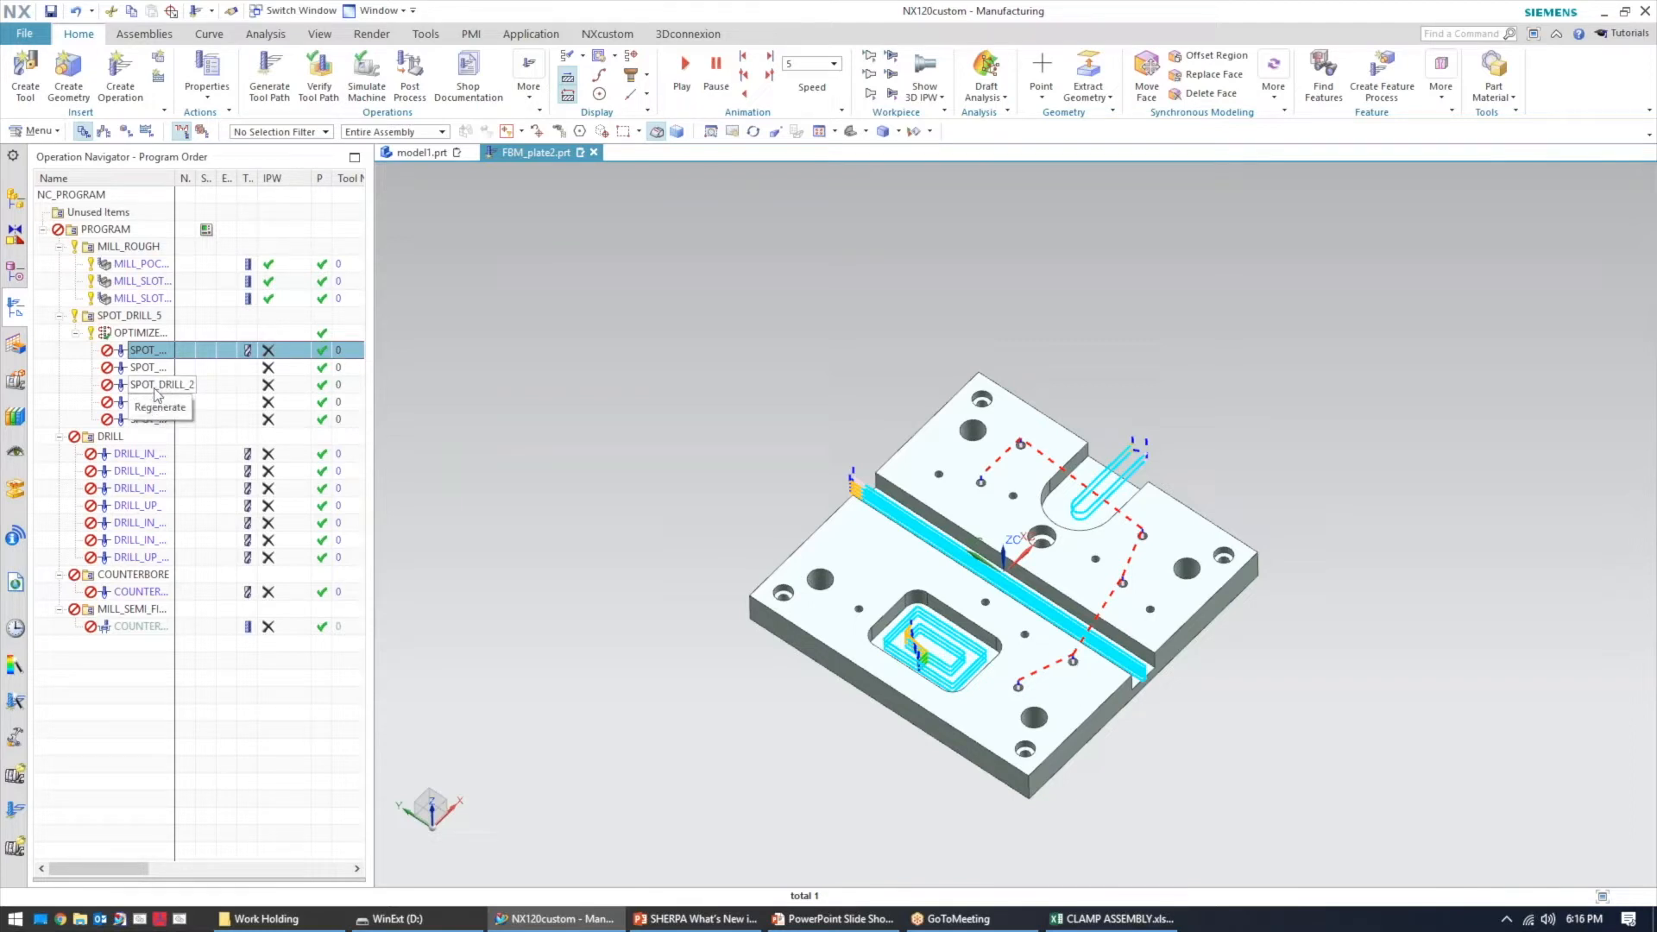
left_click(137, 333)
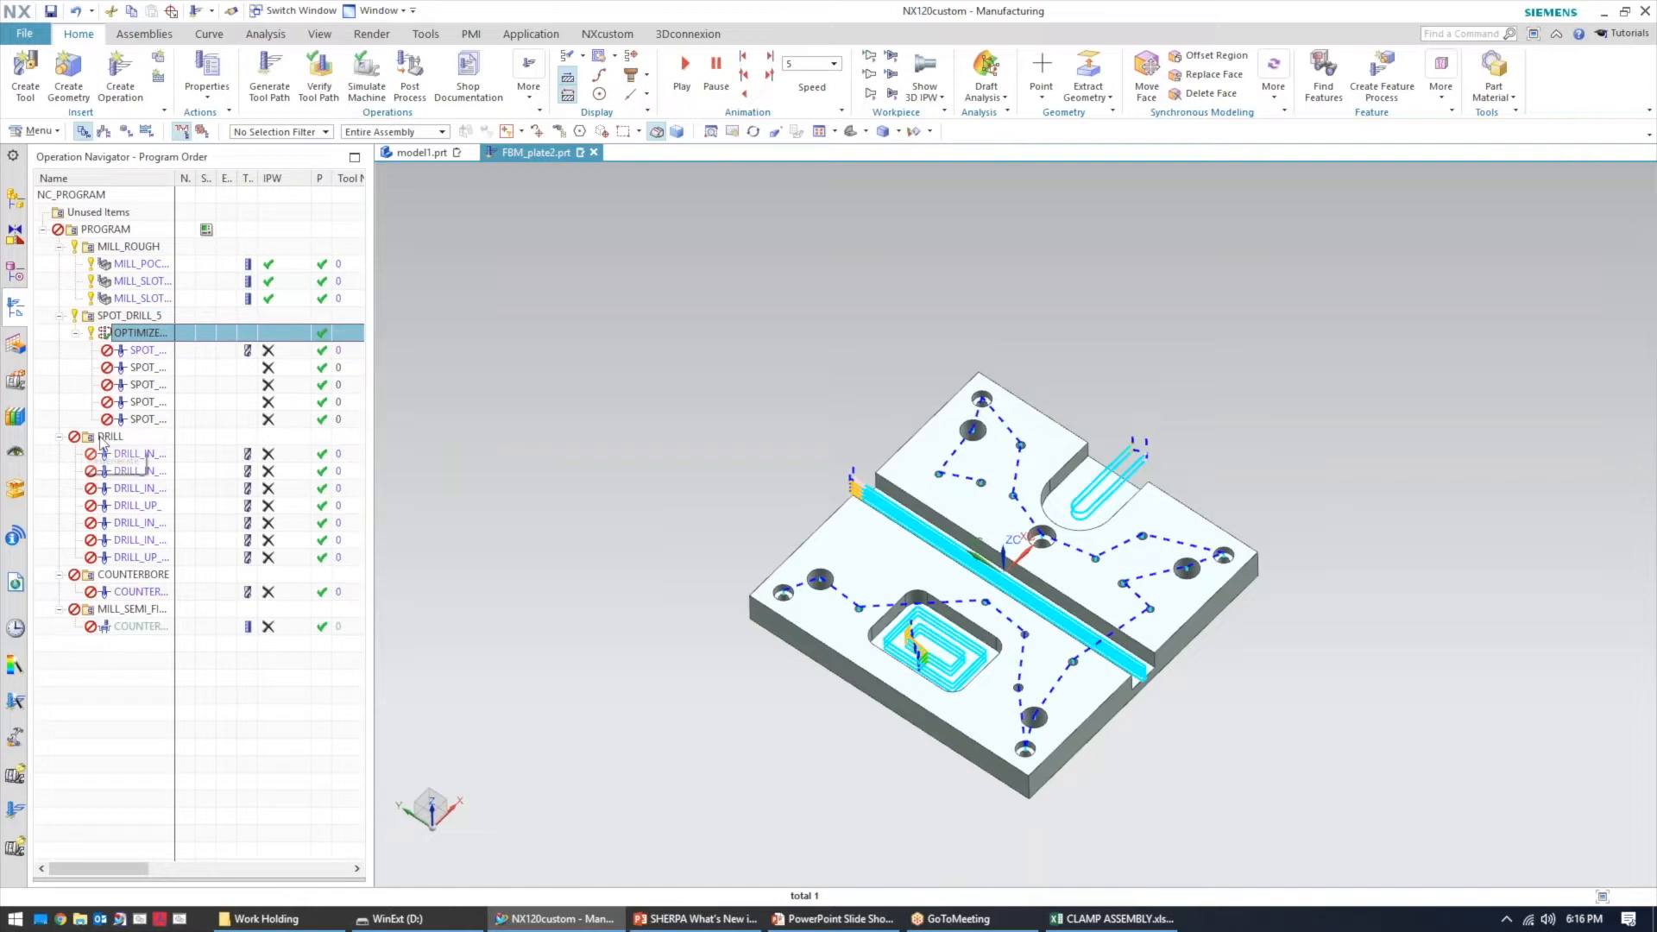
Generate tool paths for the SPOT_DRILL and SPOT_DRILL_1 operations inside the optimized group, then select the optimized group
left_click(133, 349)
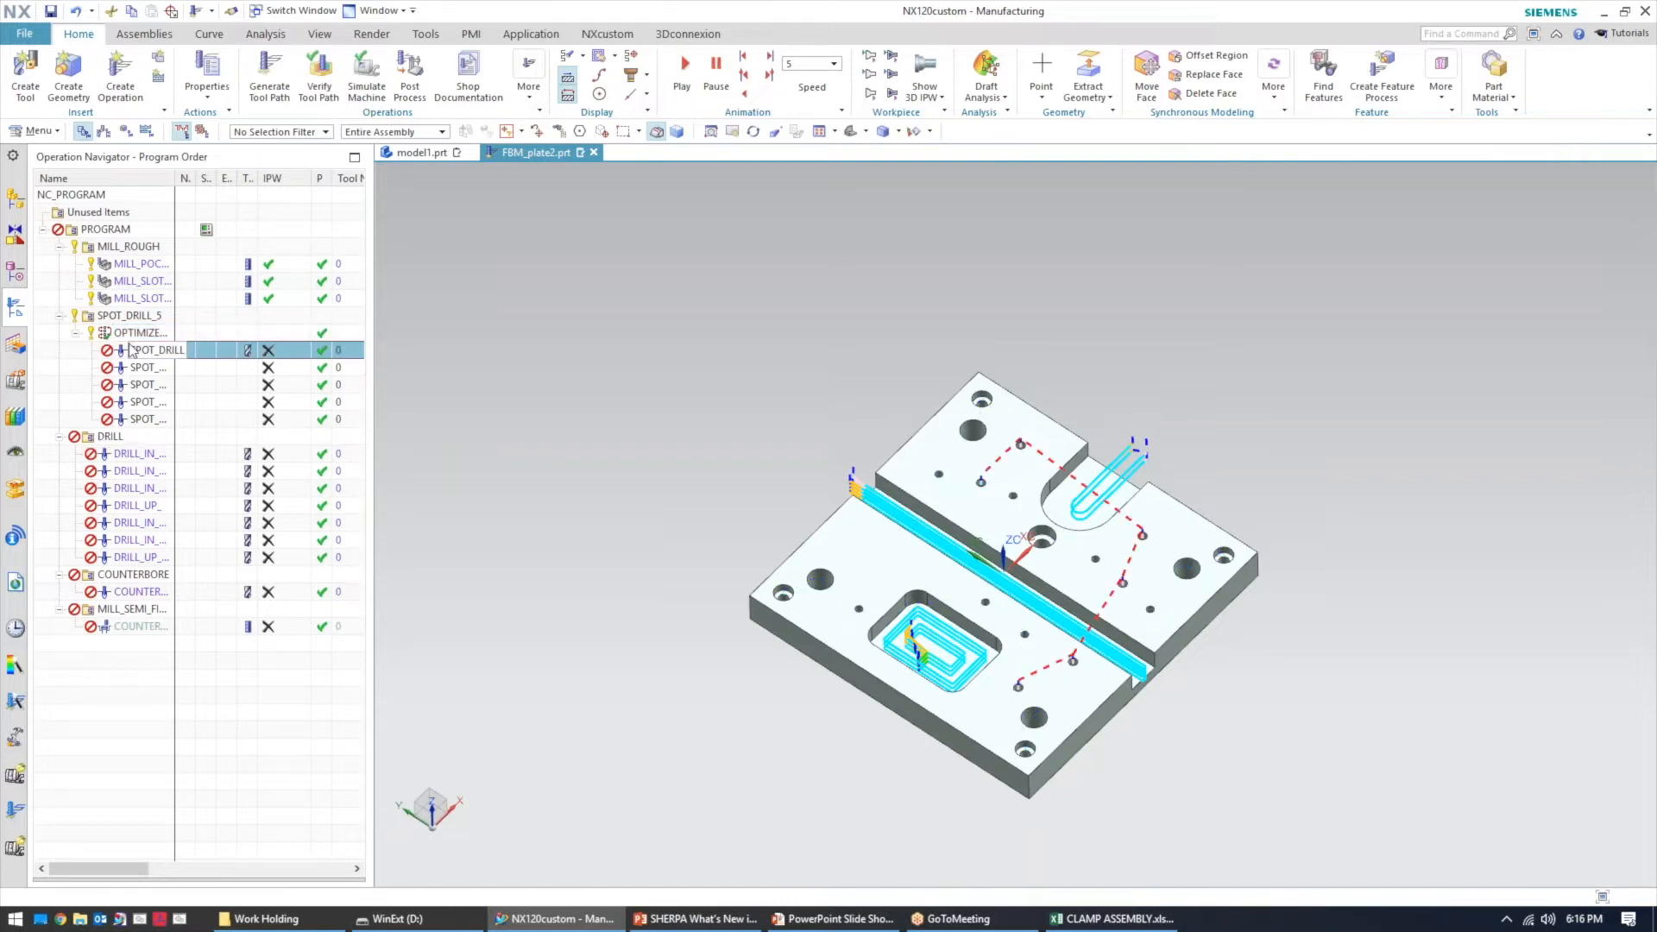
right_click(132, 345)
left_click(190, 469)
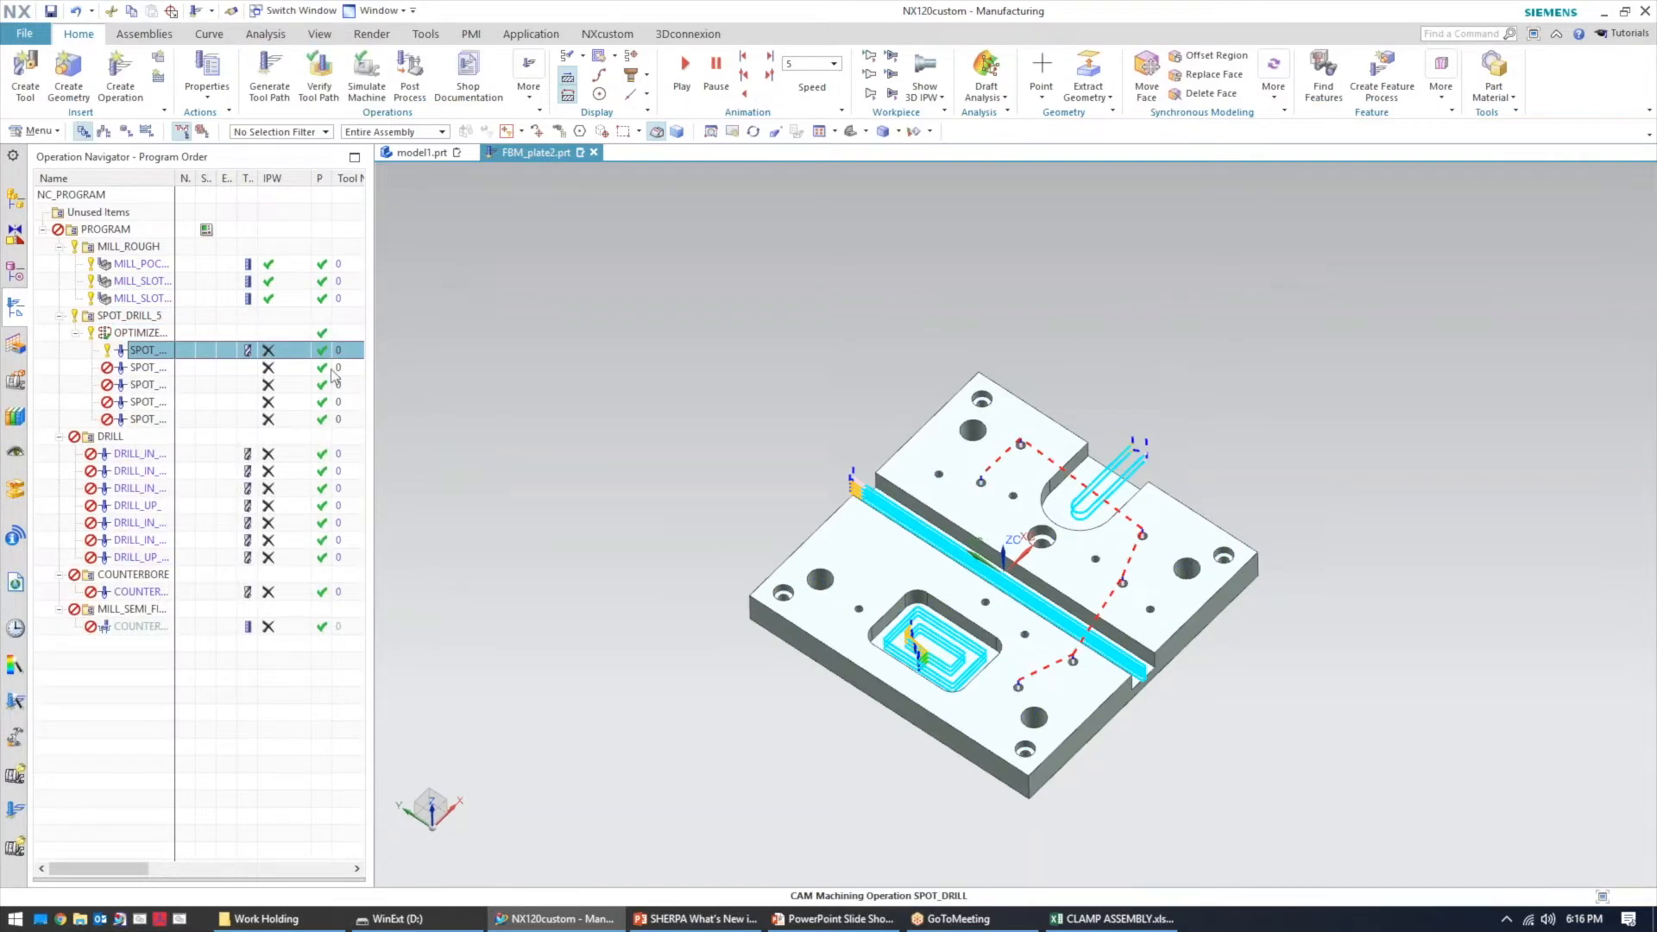
left_click(145, 368)
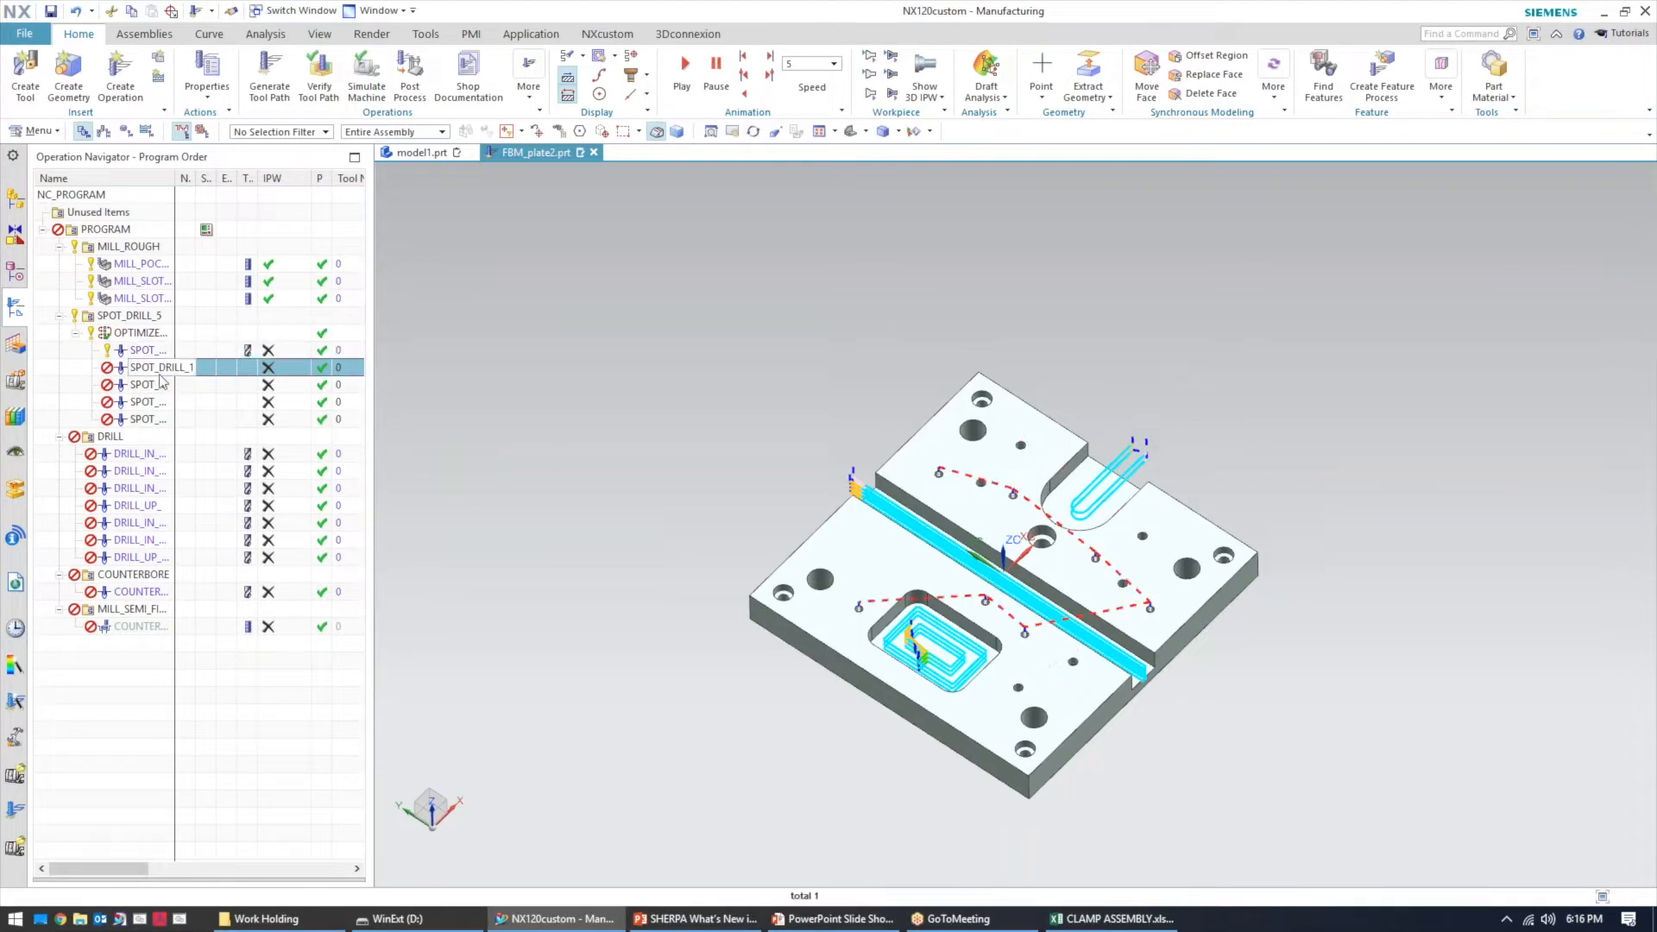
right_click(161, 375)
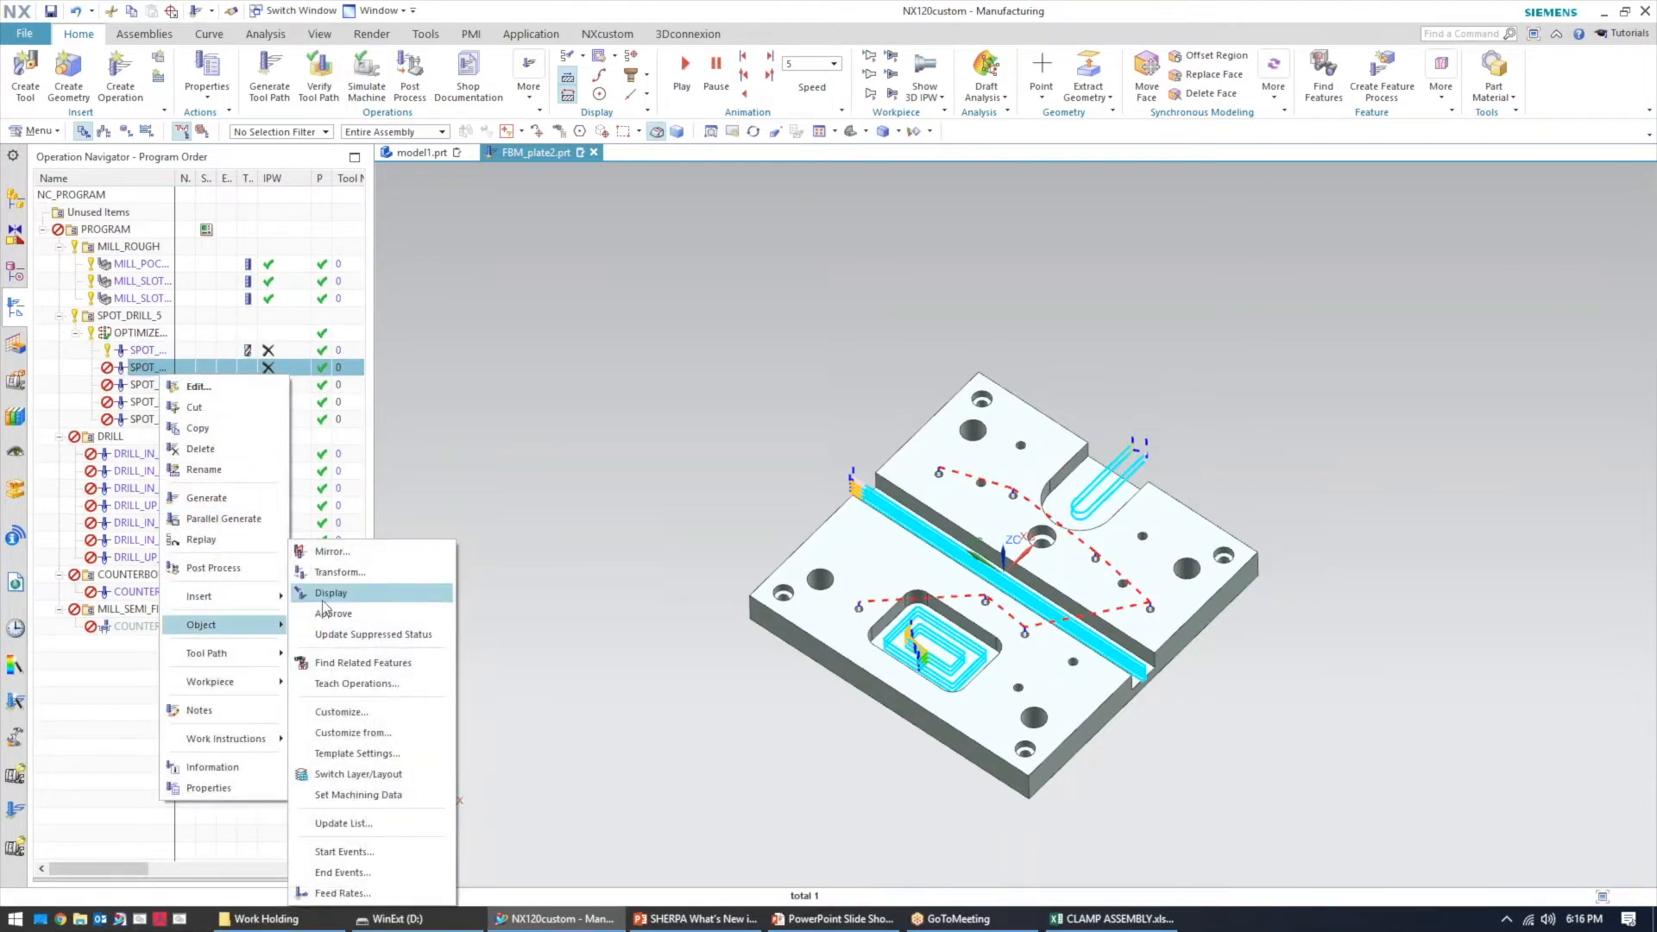
left_click(206, 498)
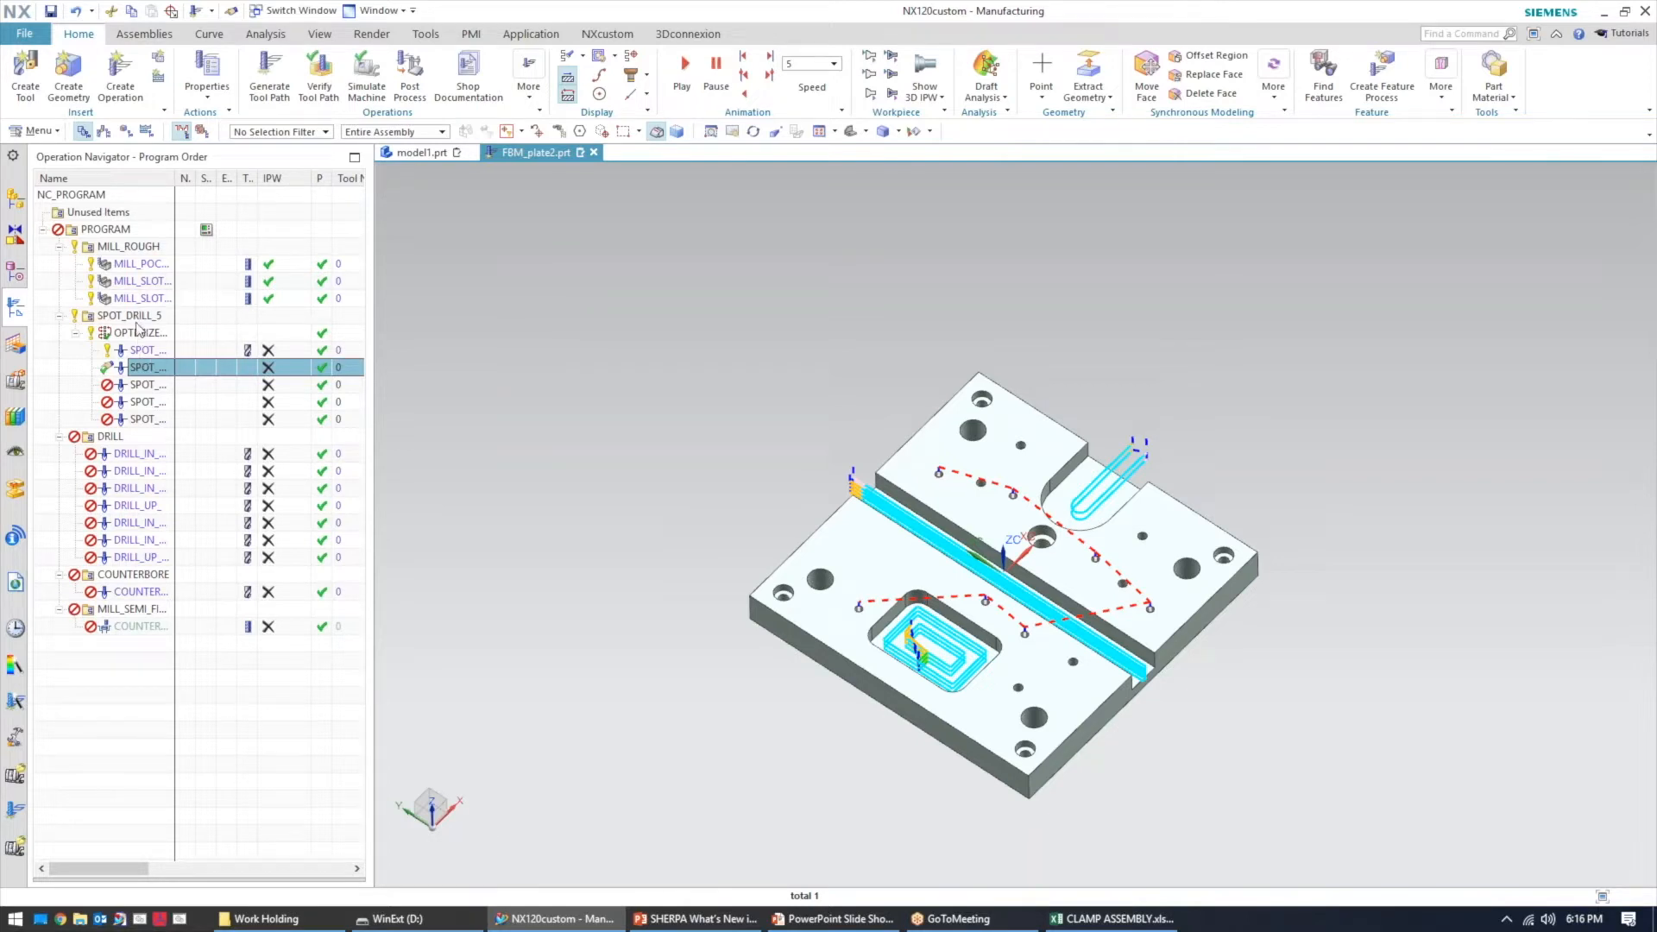
left_click(207, 337)
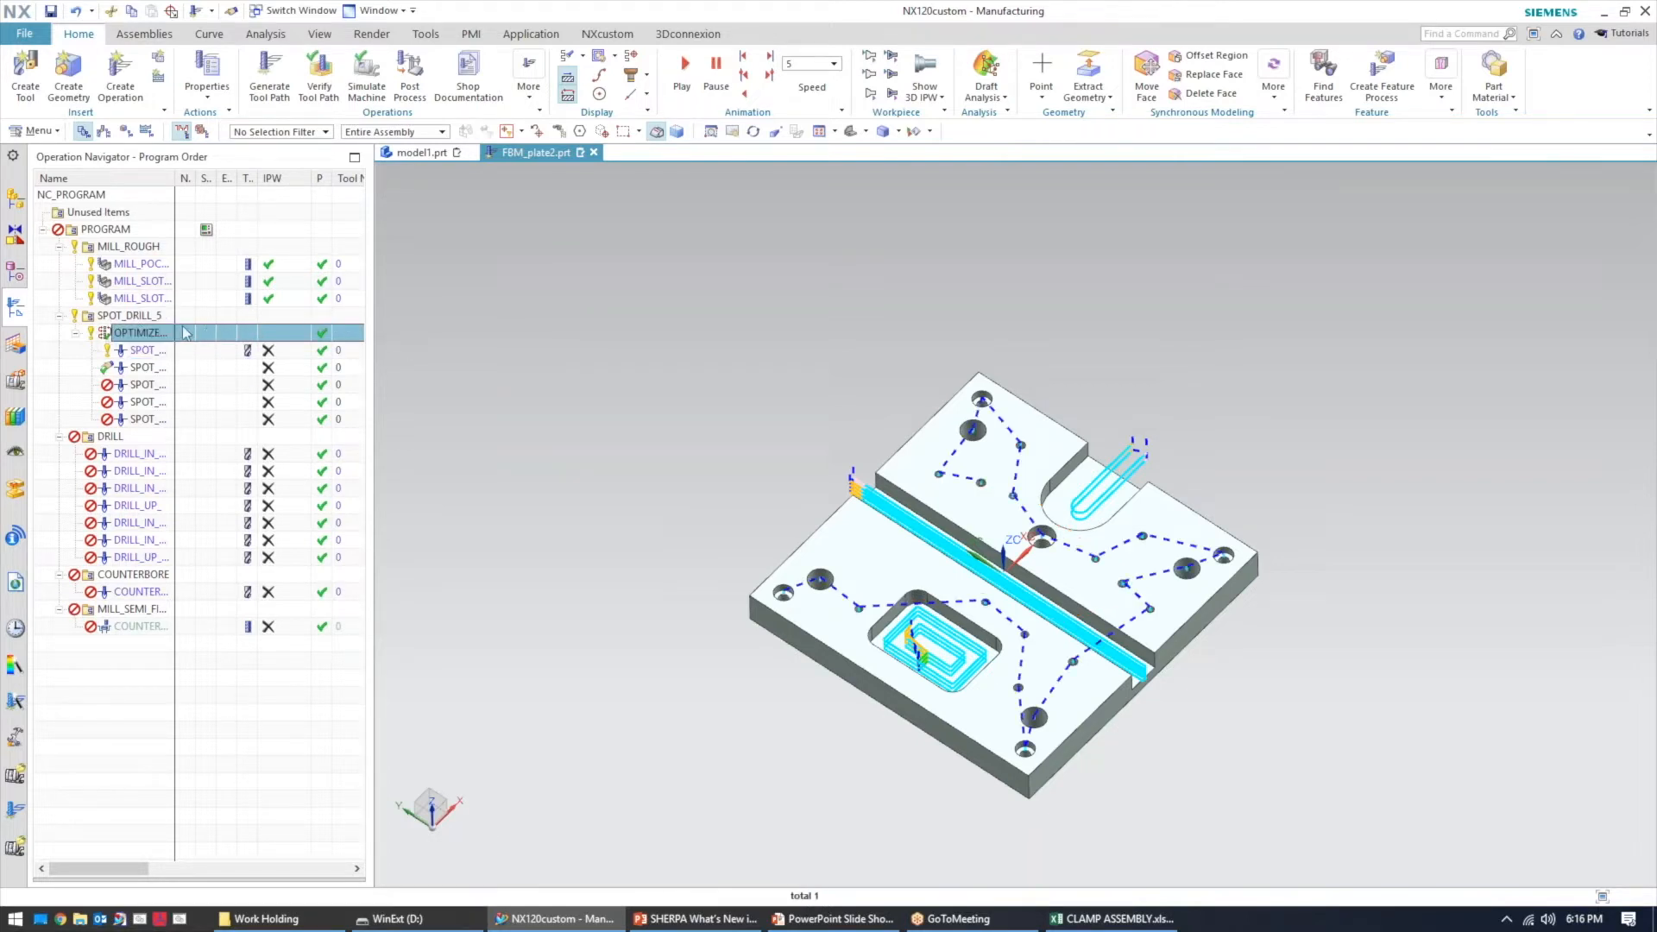
Generate tool paths for all operations in the DRILL group and accept the generated paths
right_click(126, 444)
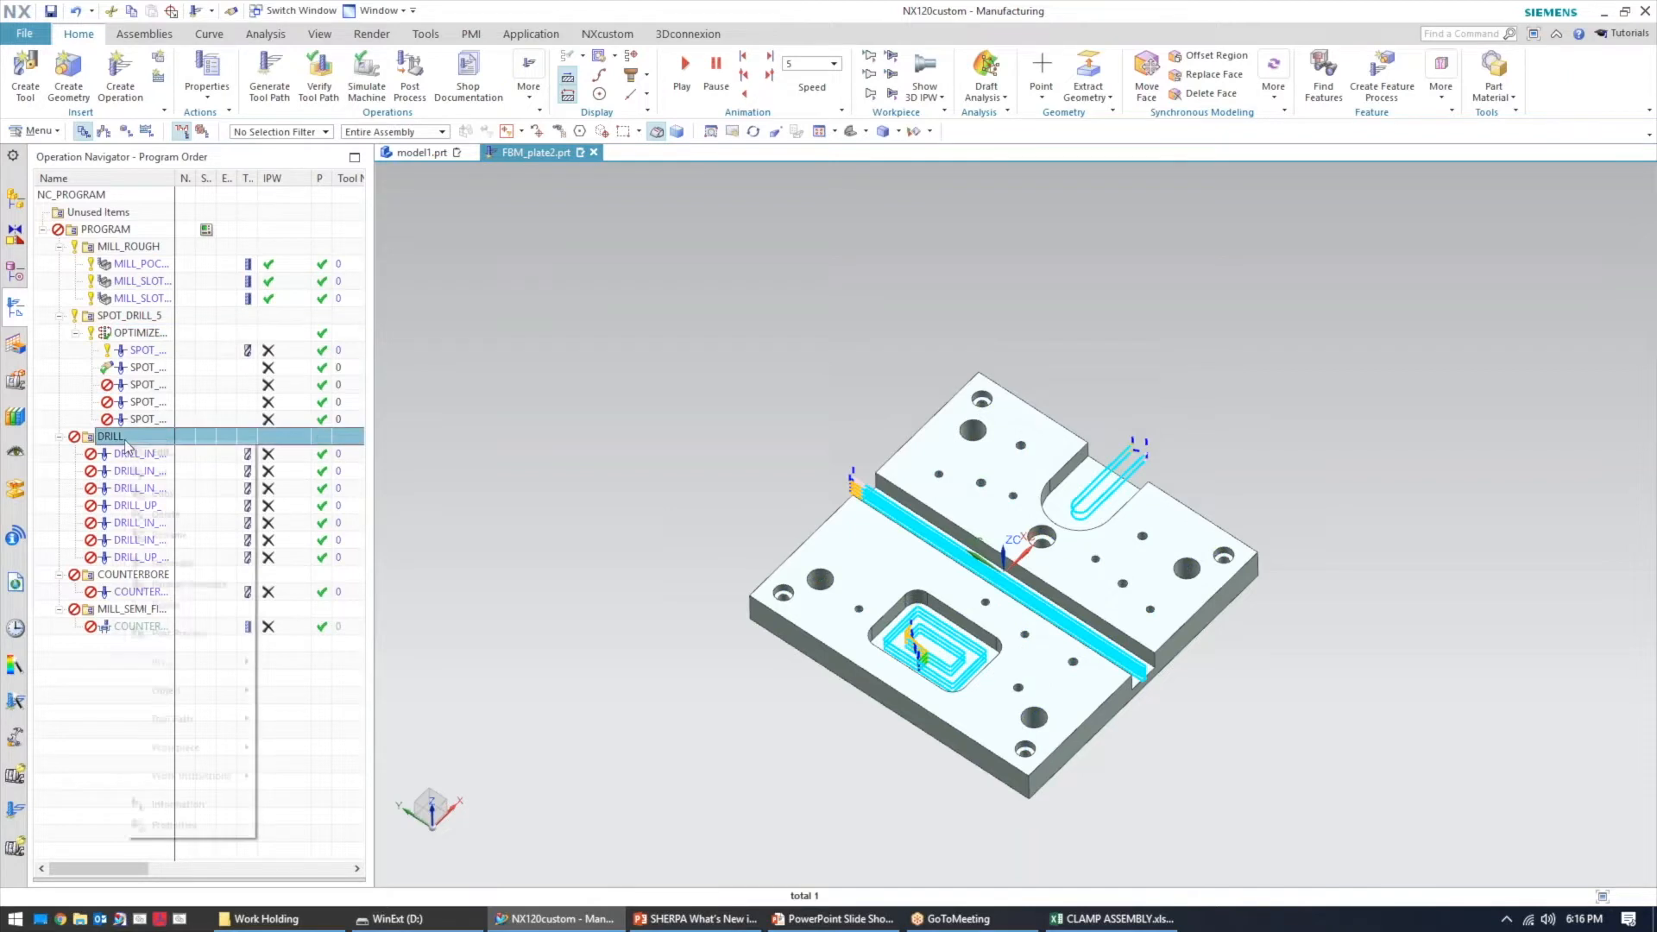
left_click(190, 587)
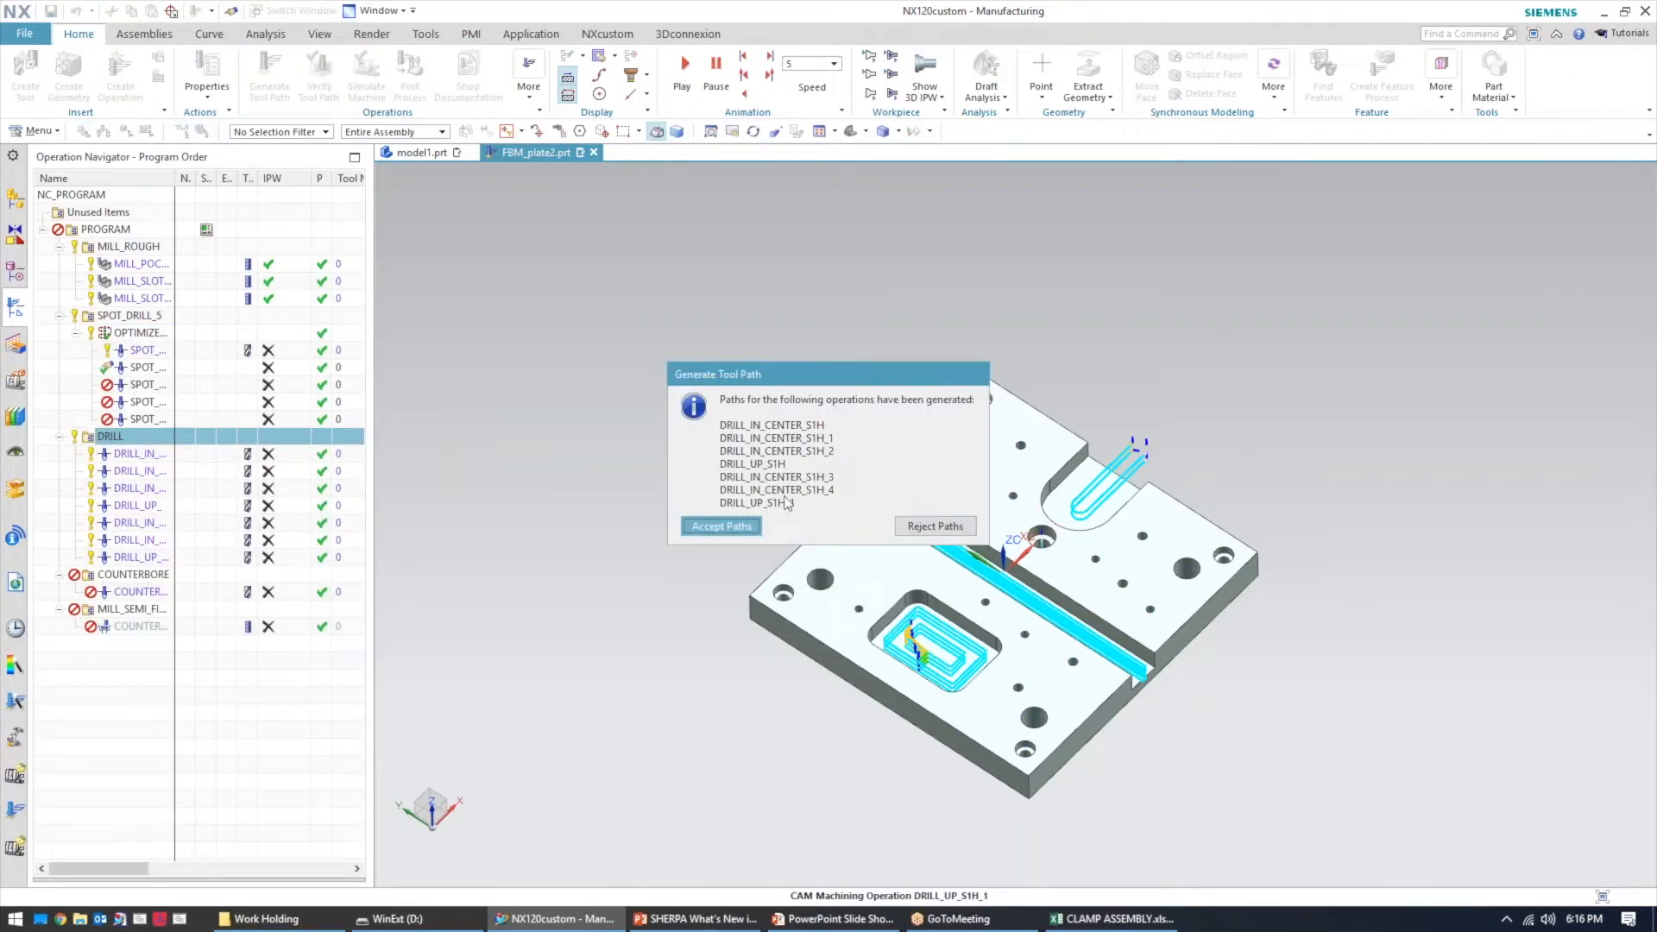
left_click(729, 526)
Examine the drill and counterbore tool paths on the part from several angles
middle_click_drag(789, 348, 822, 323)
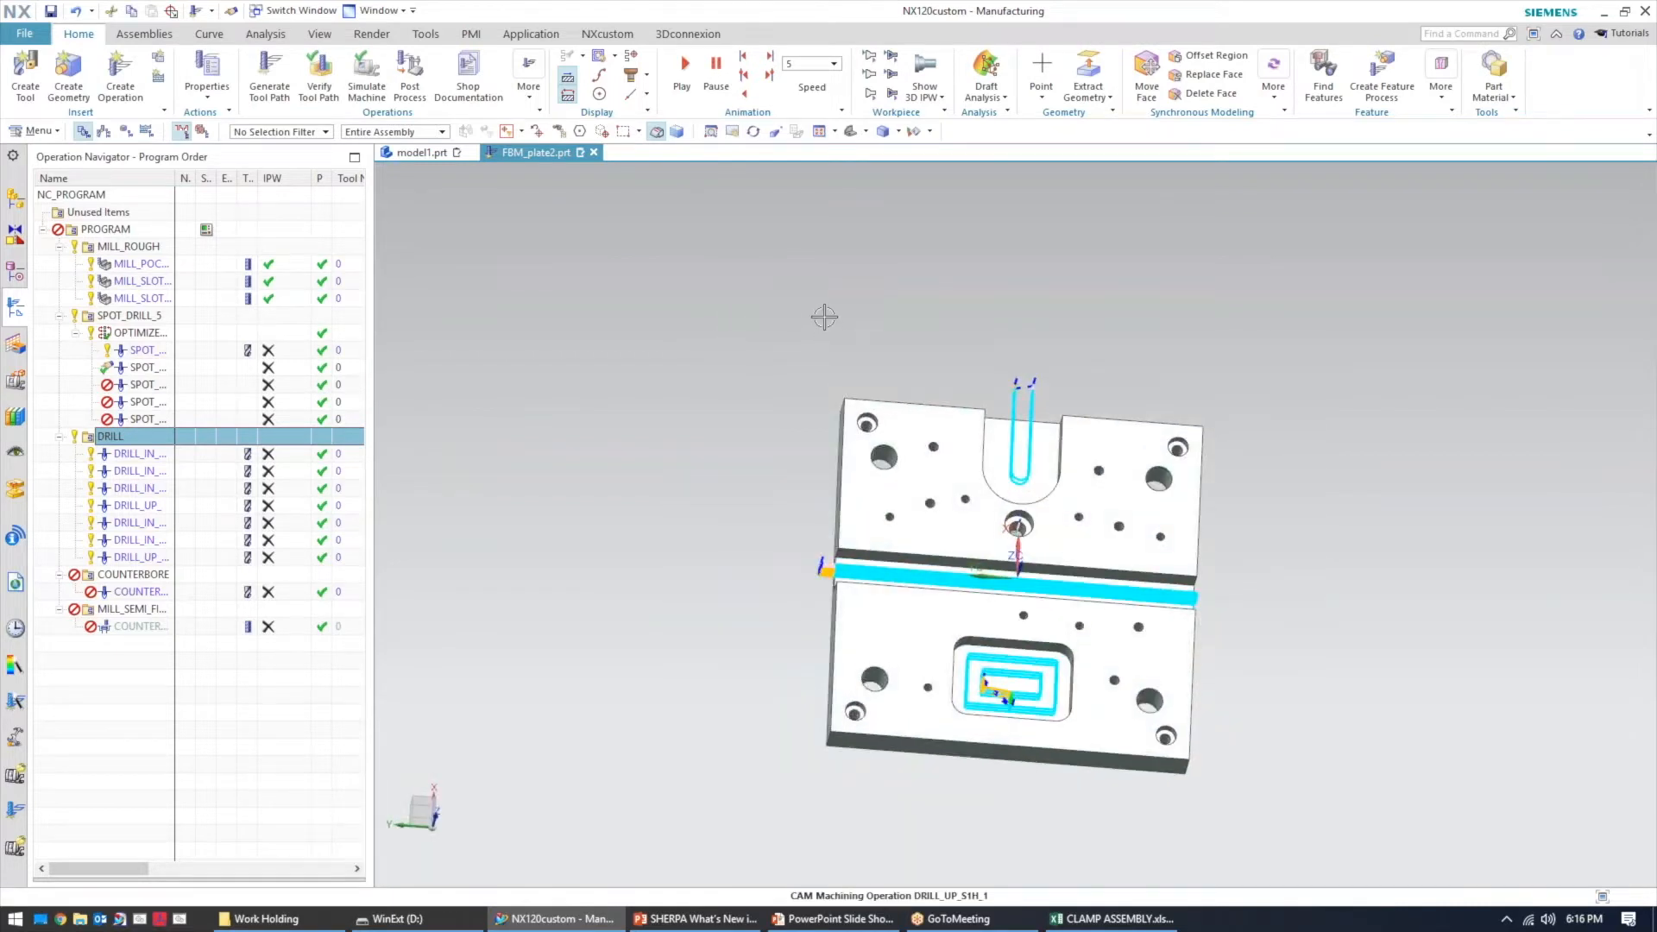
middle_click_drag(700, 557, 418, 414)
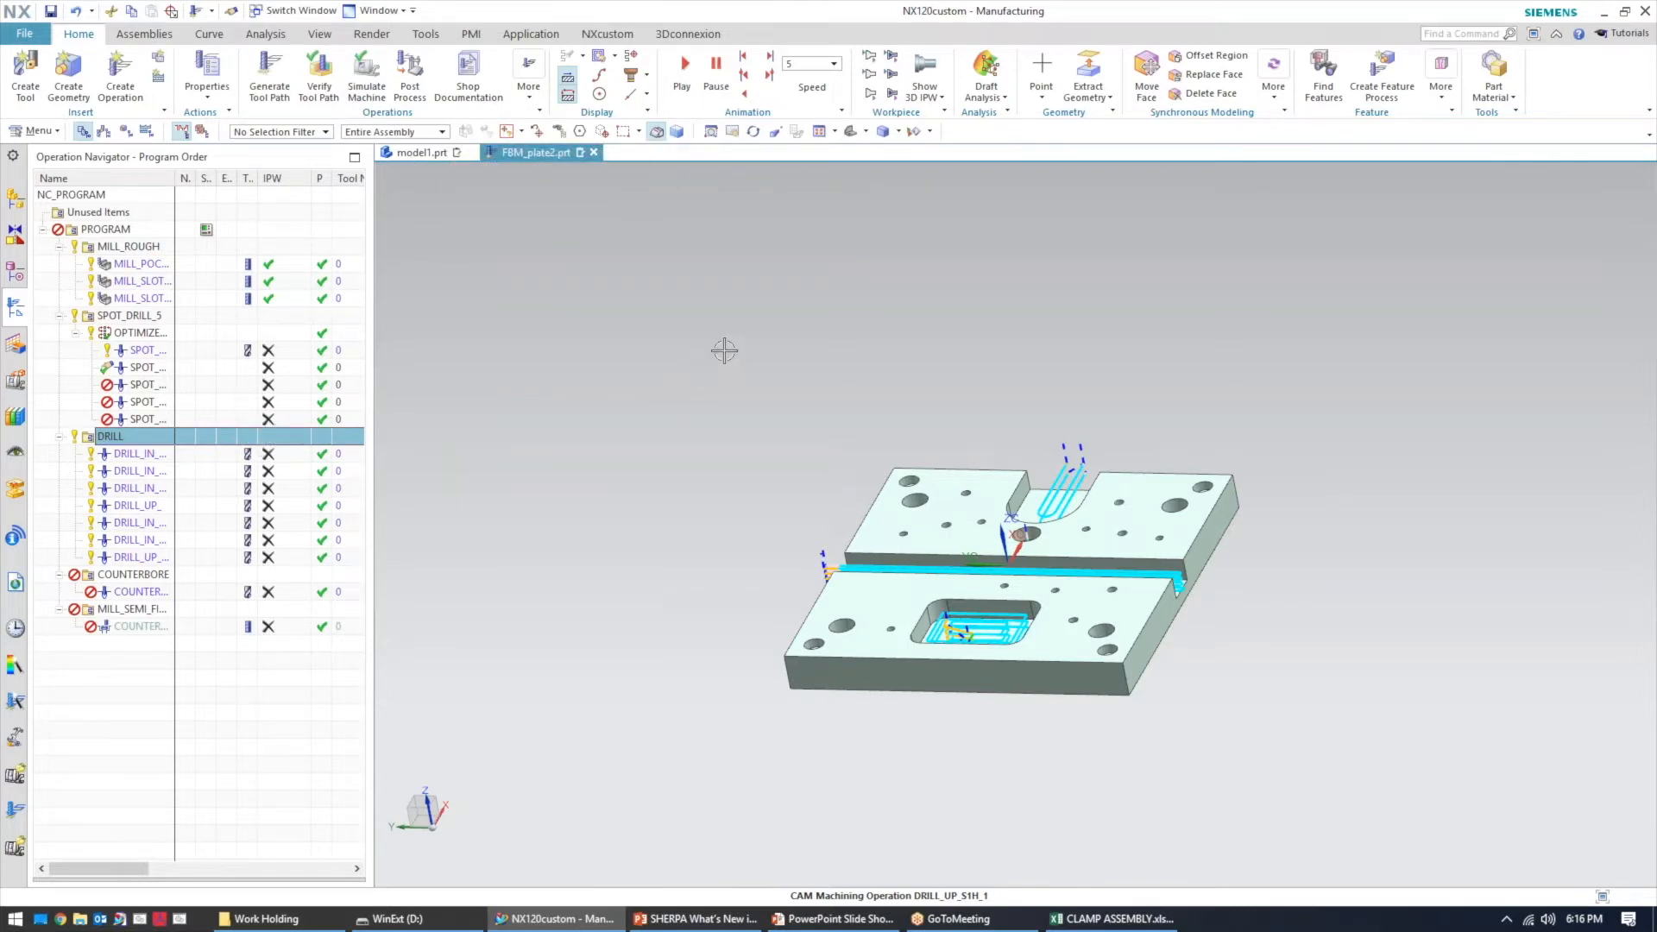
mouse_move(671, 381)
middle_mouse_down()
mouse_move(788, 414)
mouse_move(681, 451)
mouse_move(681, 492)
mouse_move(670, 353)
middle_mouse_up()
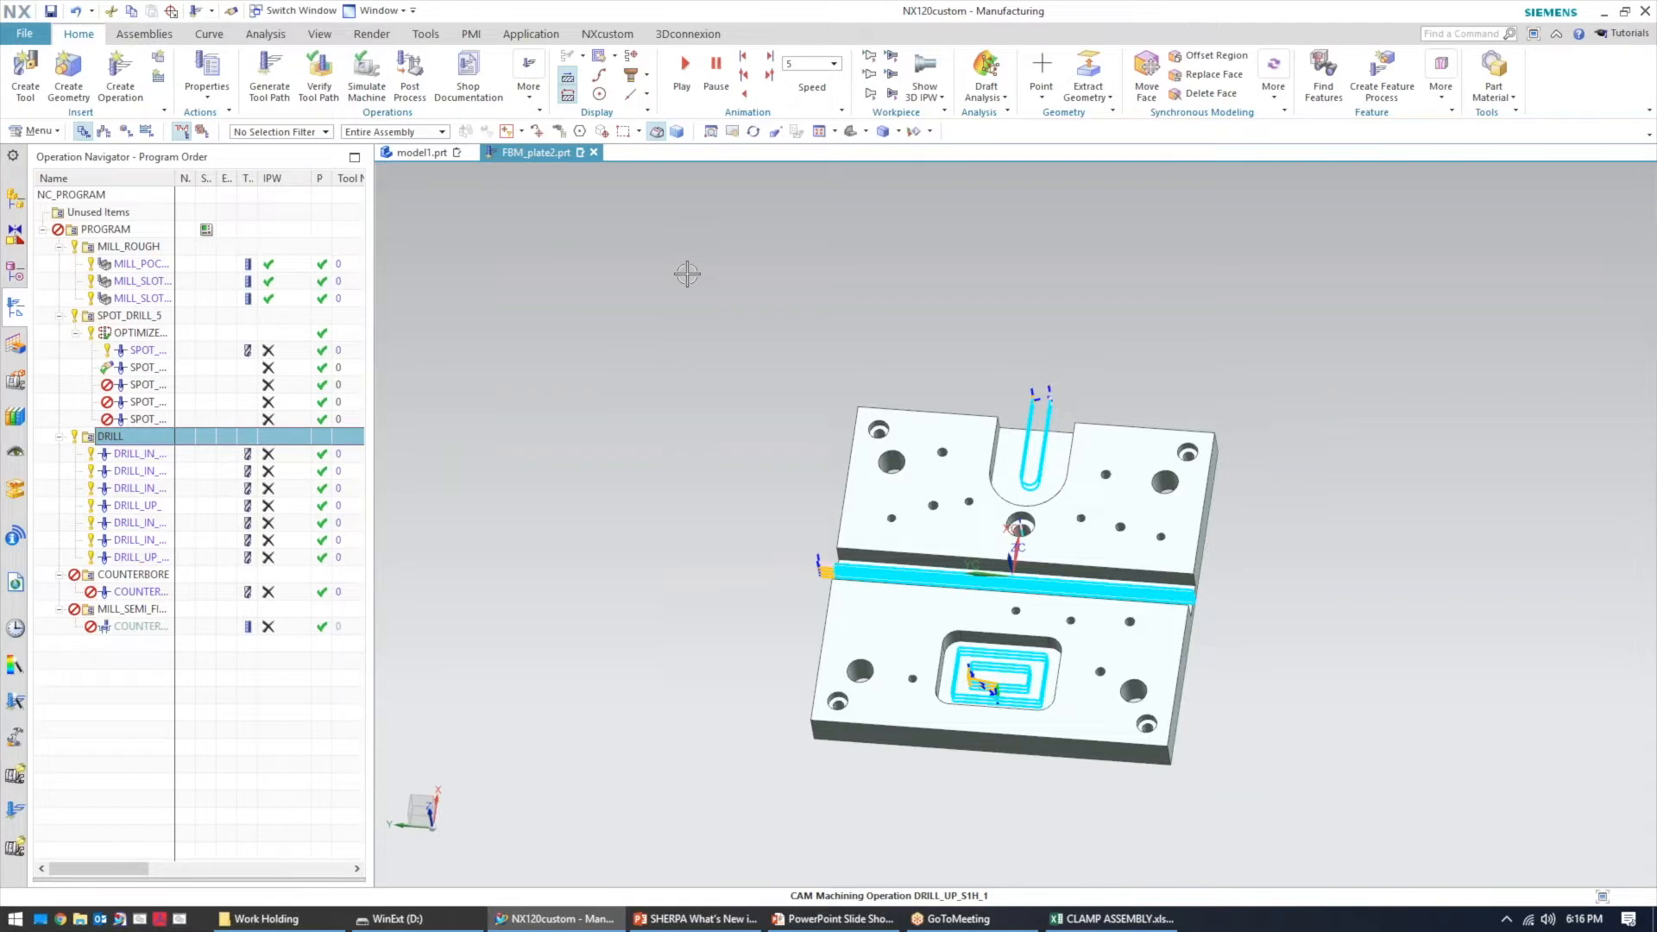
middle_click_drag(697, 452, 682, 434)
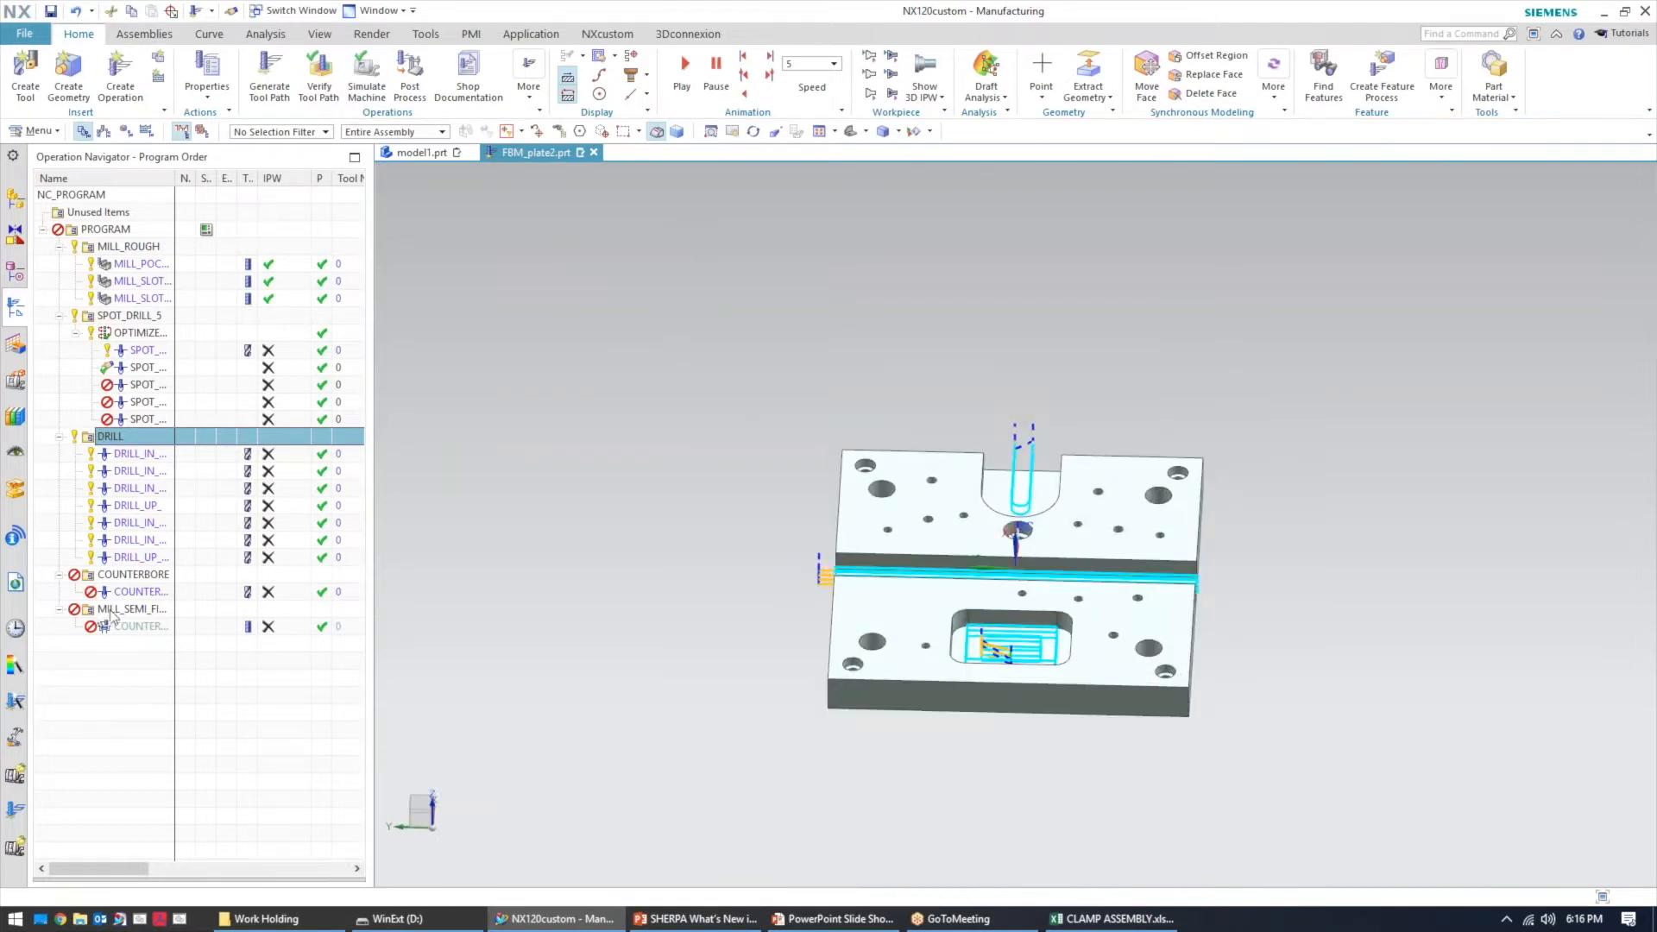
left_click(138, 592)
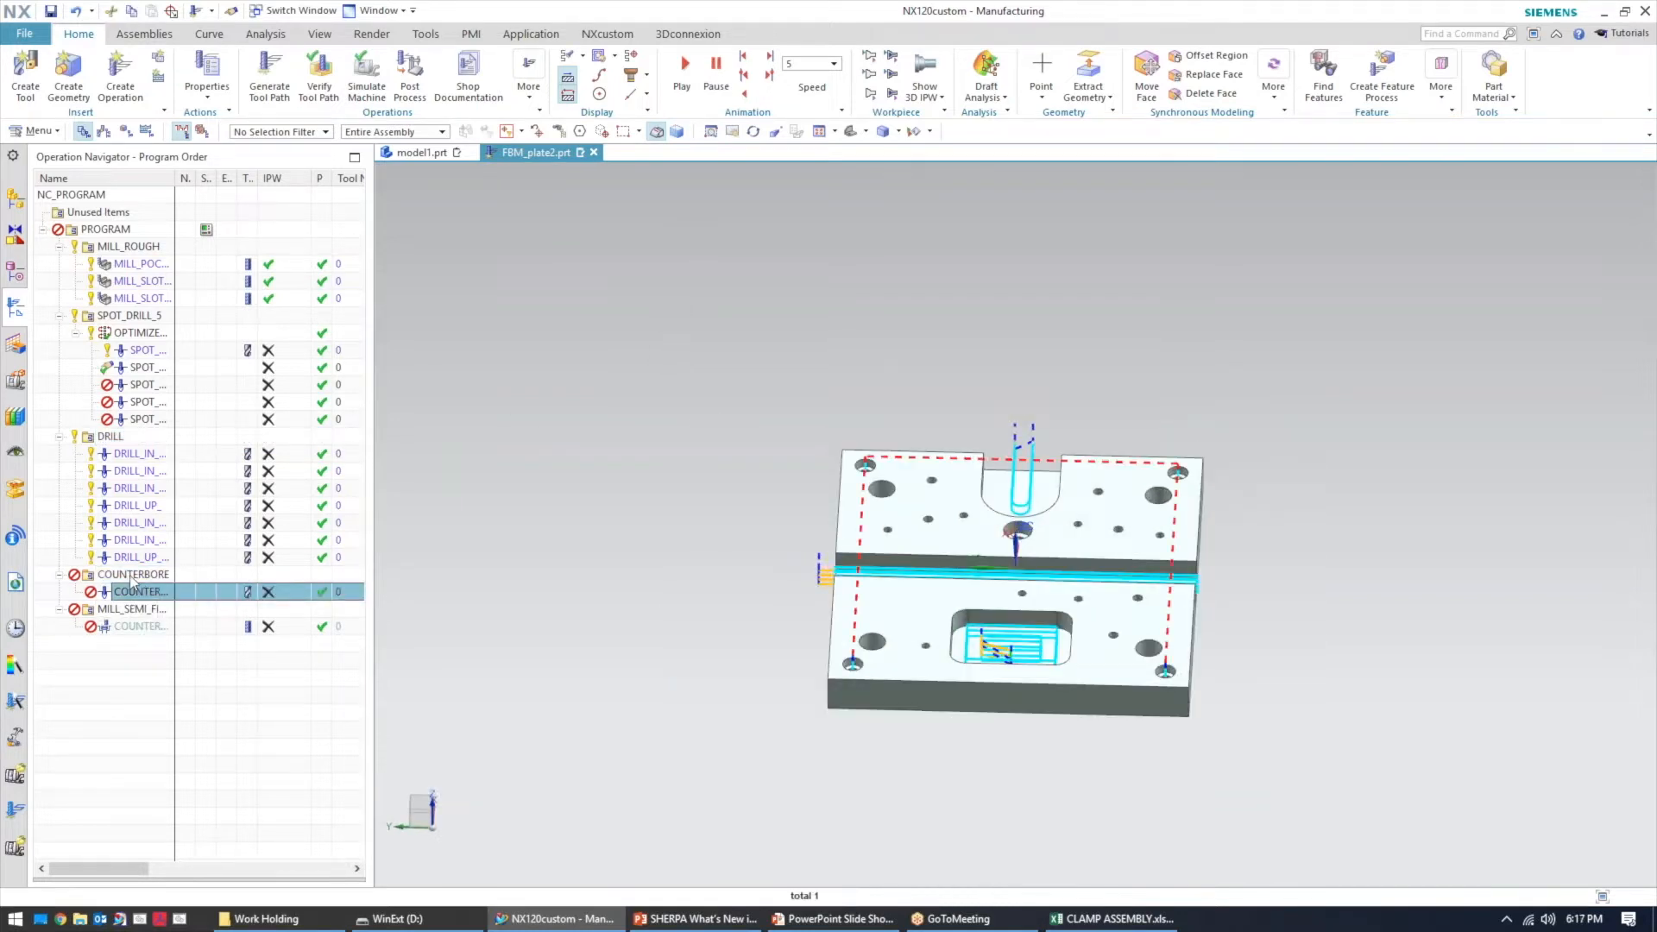
middle_click_drag(553, 557, 482, 531)
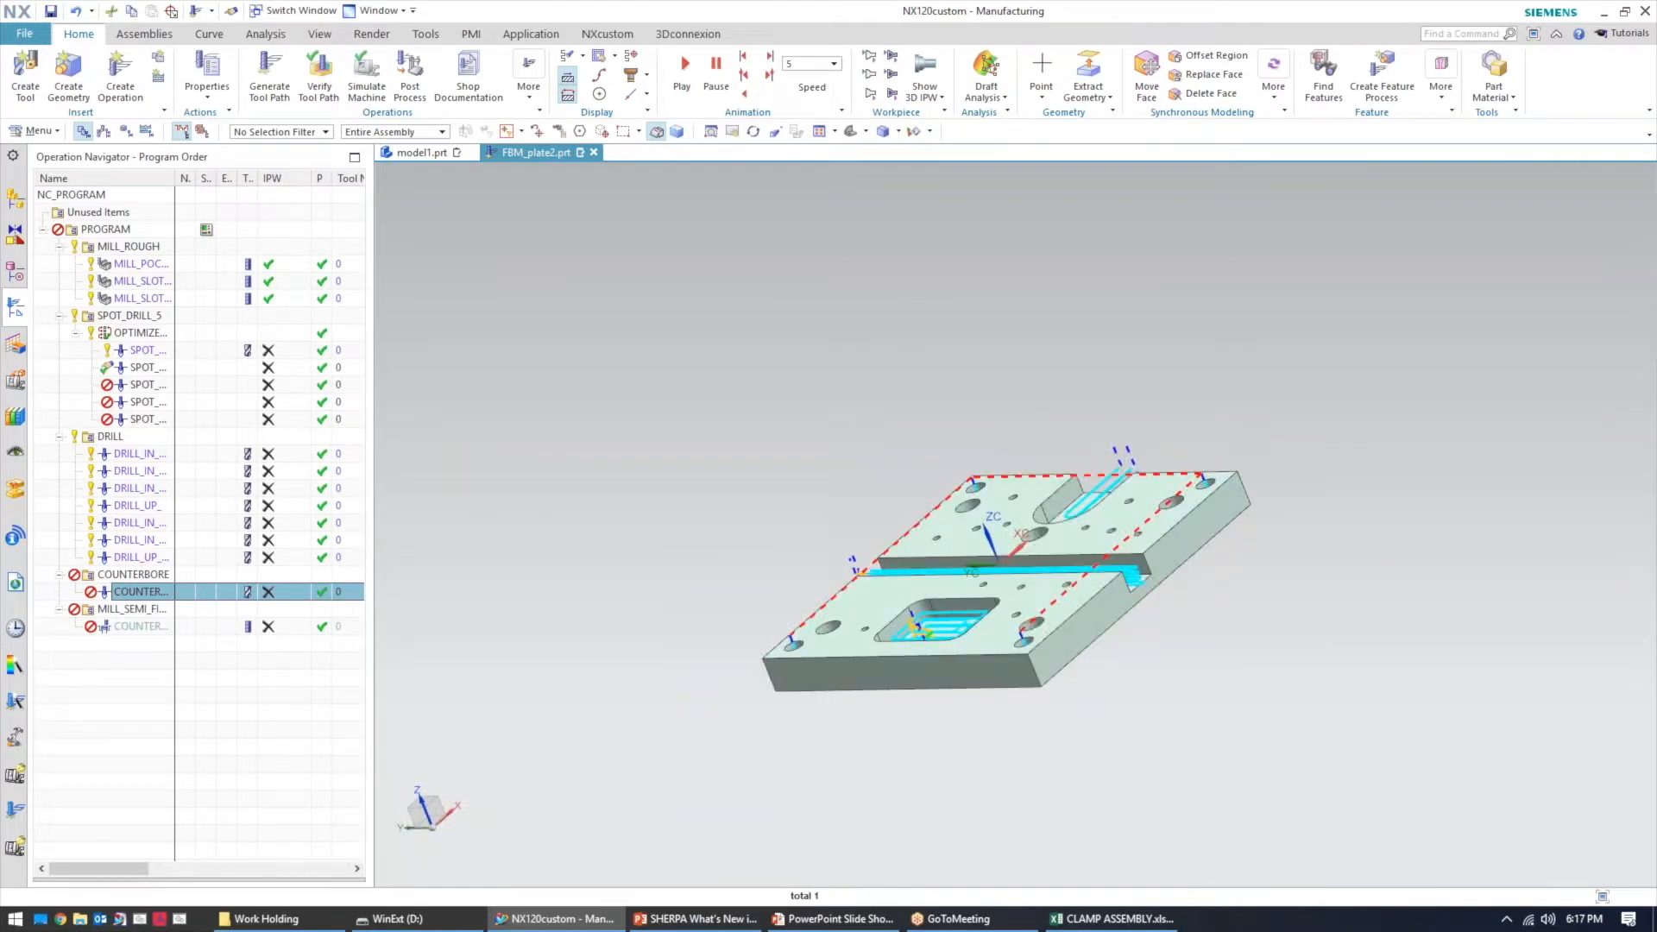
middle_click_drag(718, 518, 734, 533)
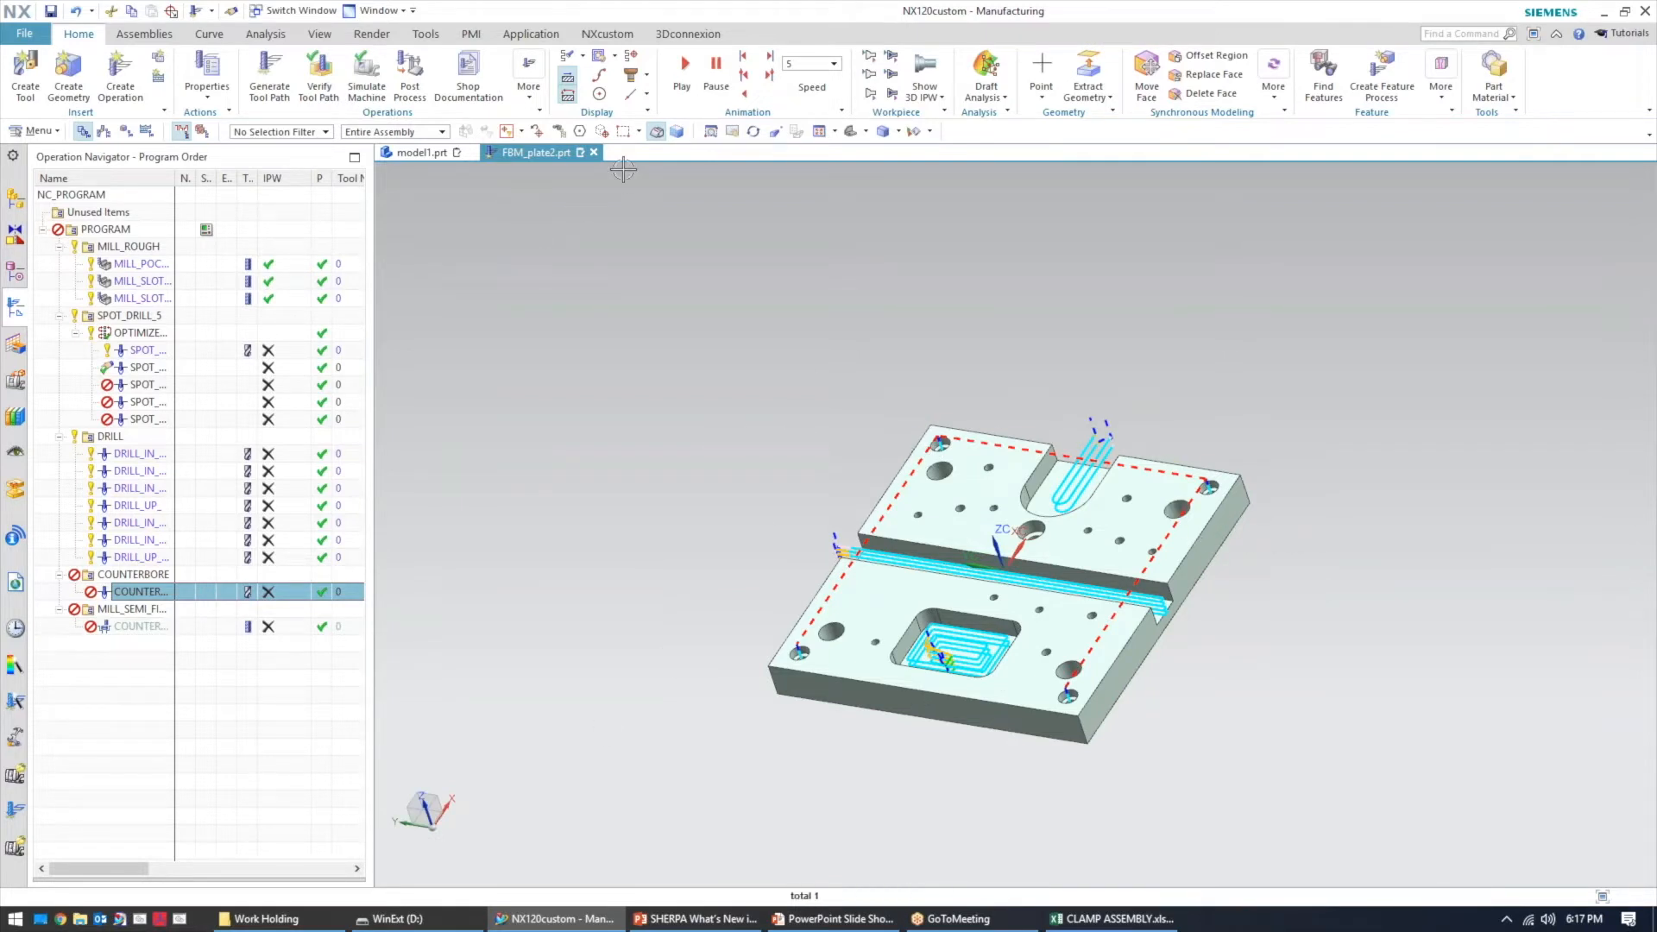
Switch to the PowerPoint slide show presentation
left_click(809, 920)
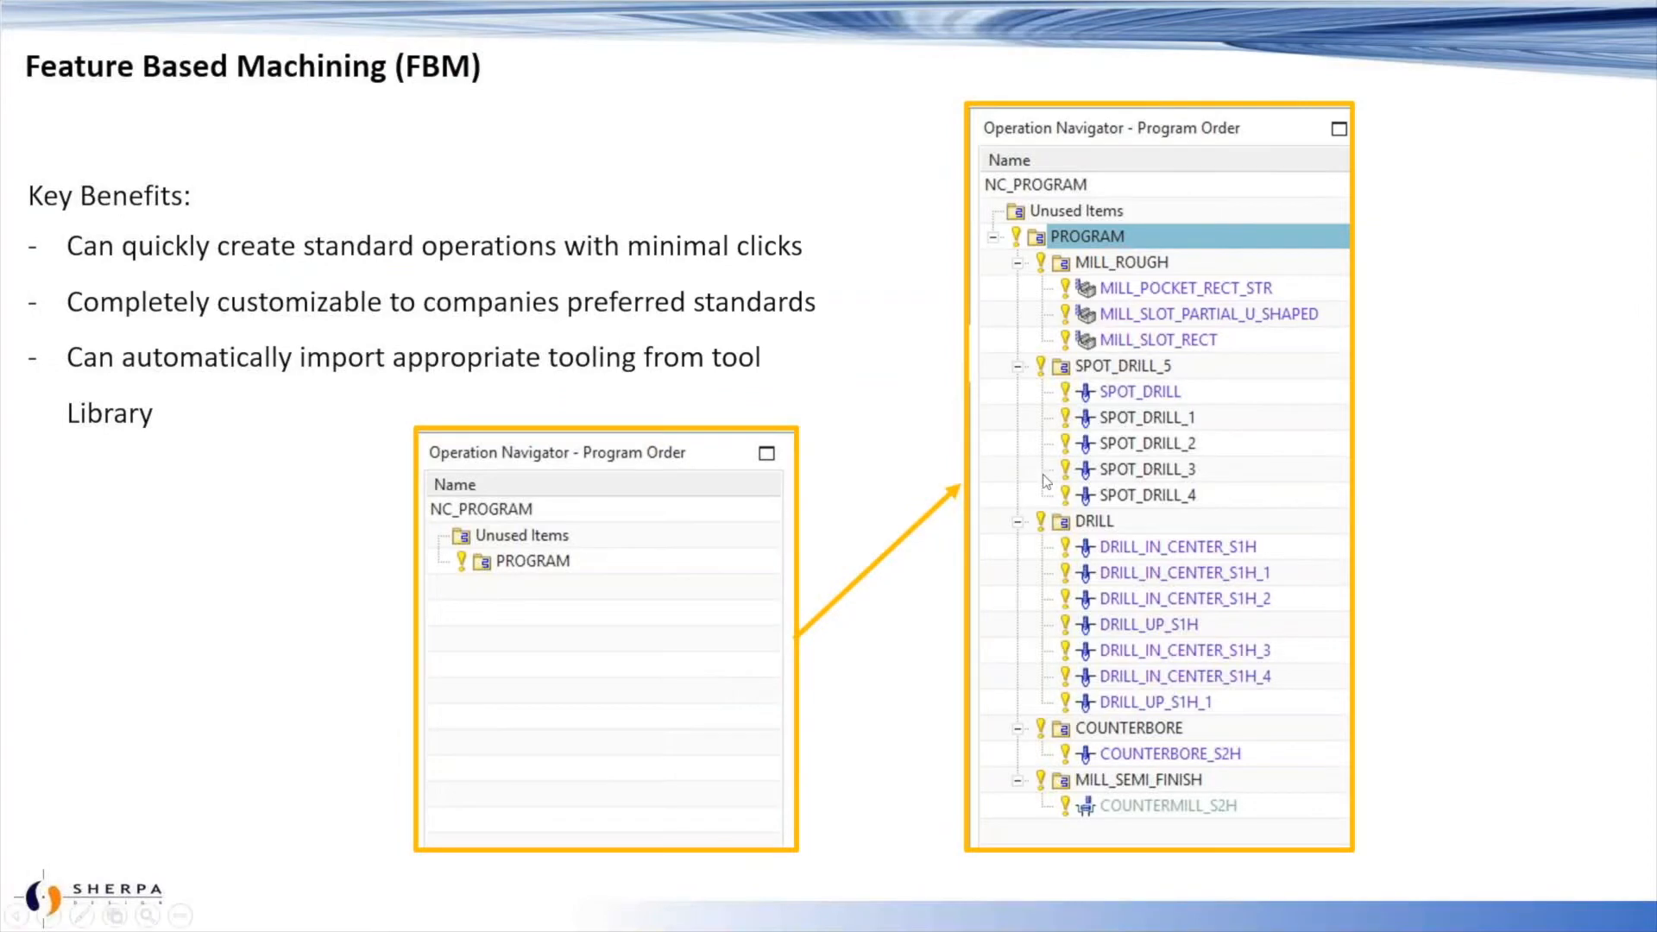